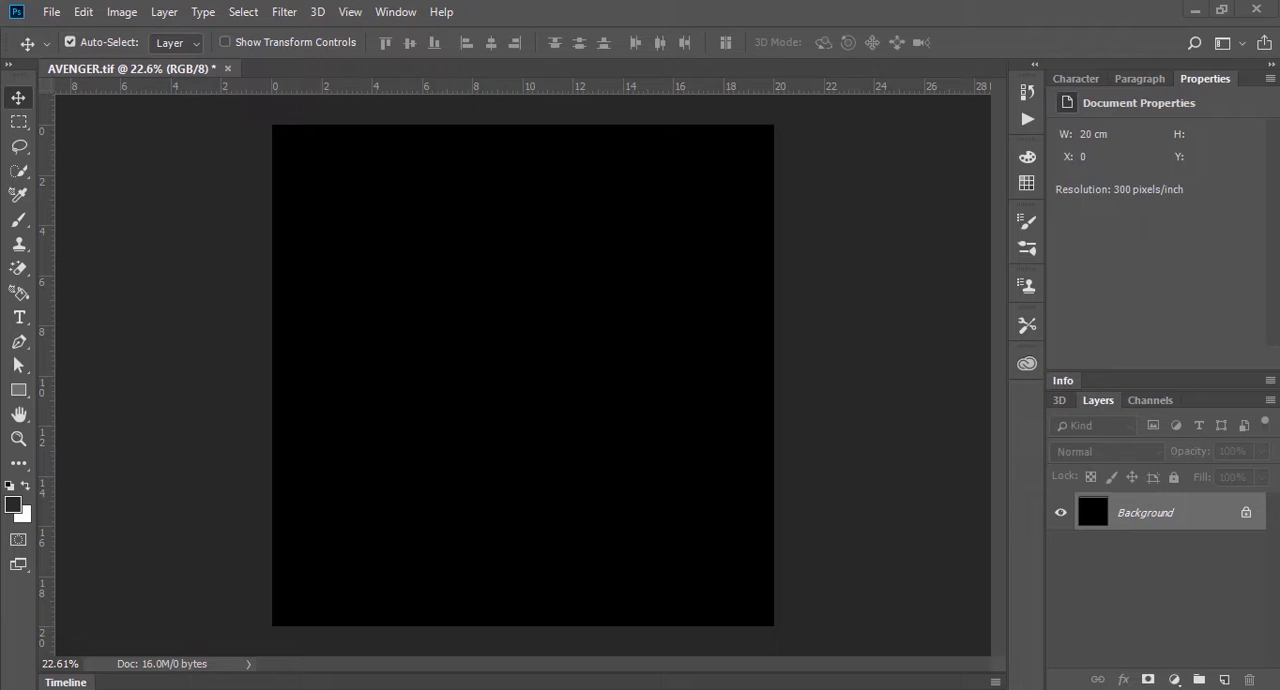
{"action": "left_click", "coordinate": [72, 630]}
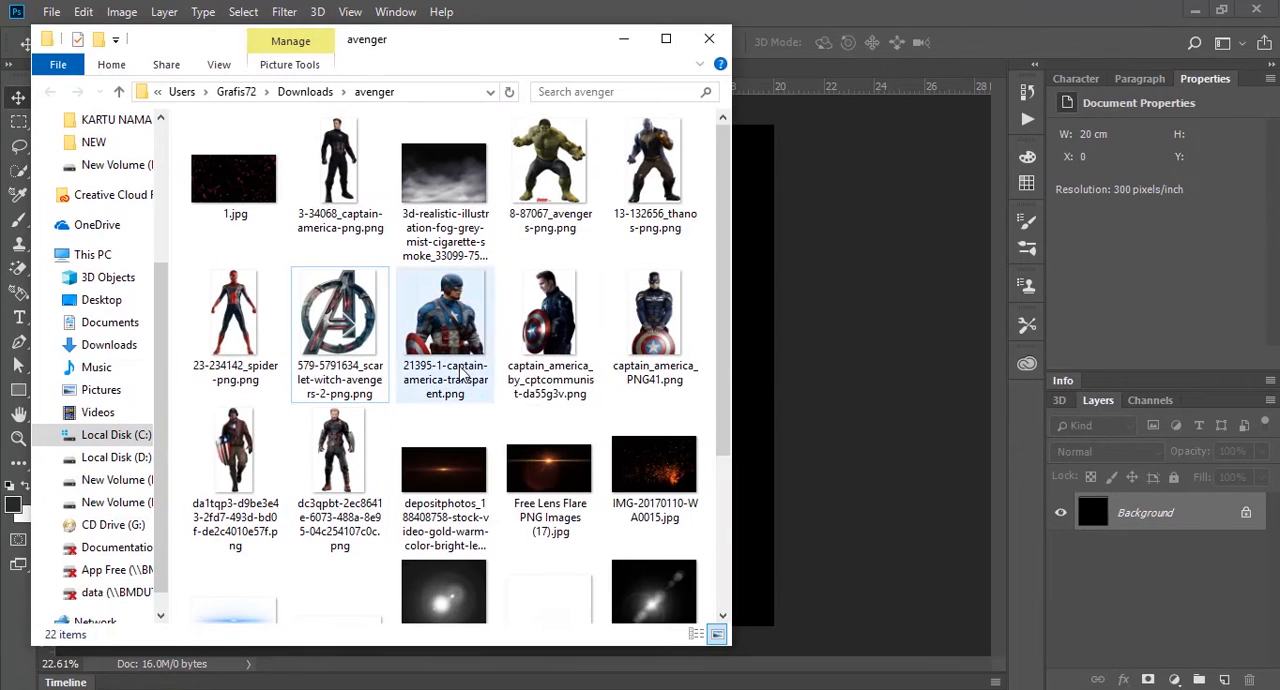
{"action": "left_click", "coordinate": [340, 335]}
{"action": "left_click_drag", "start_coordinate": [340, 318], "coordinate": [823, 314]}
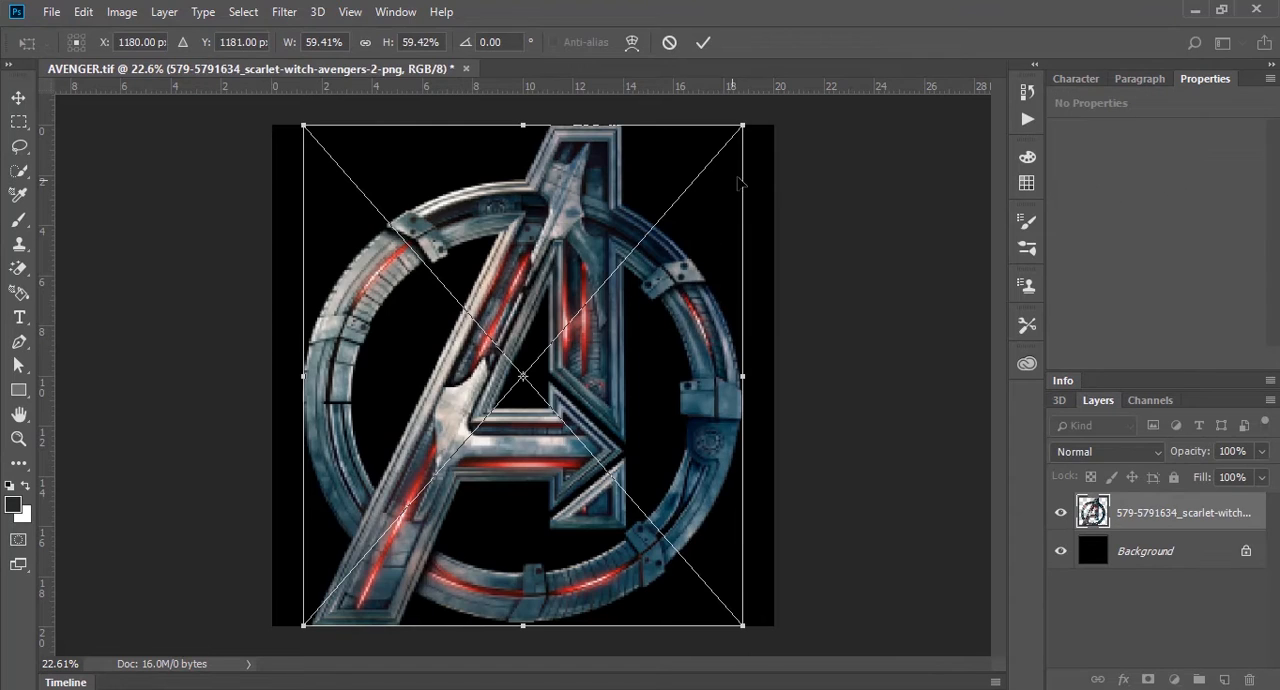
{"action": "left_click_drag", "start_coordinate": [748, 134], "coordinate": [752, 117]}
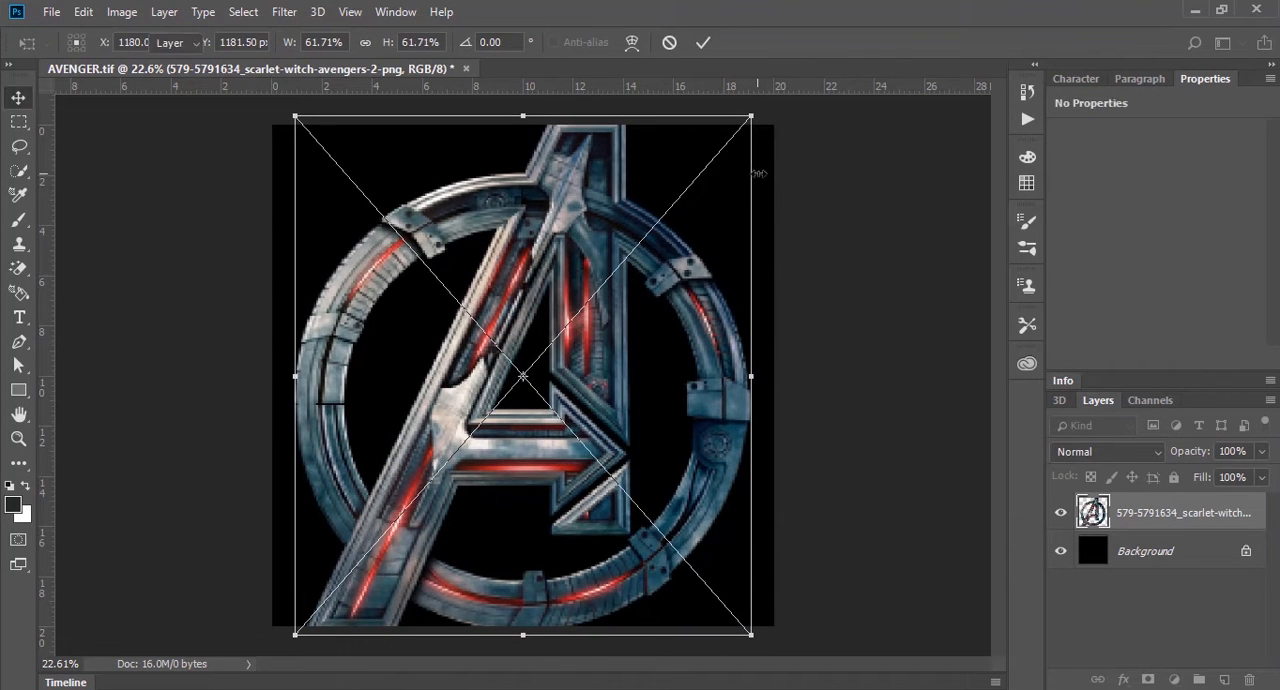
{"action": "key", "text": "Return"}
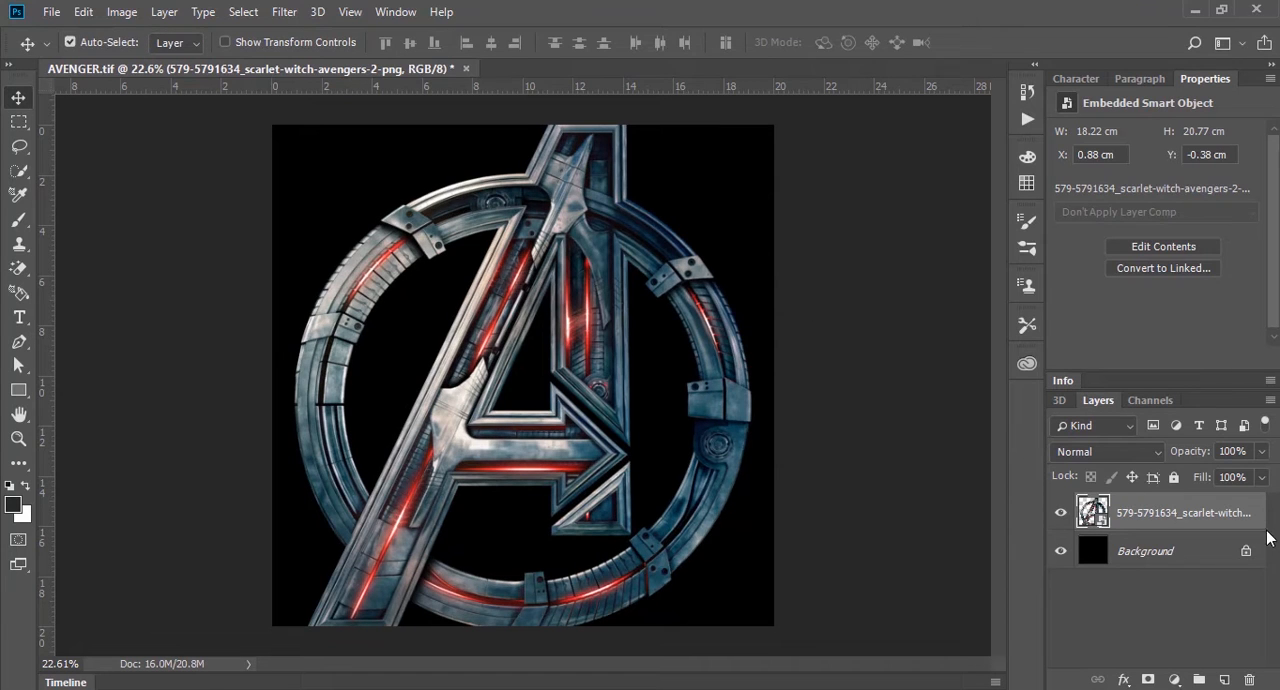
Step: Add a 12 px outside stroke in blue #2c2a89 to the Avengers logo layer
{"action": "double_click", "coordinate": [1257, 505]}
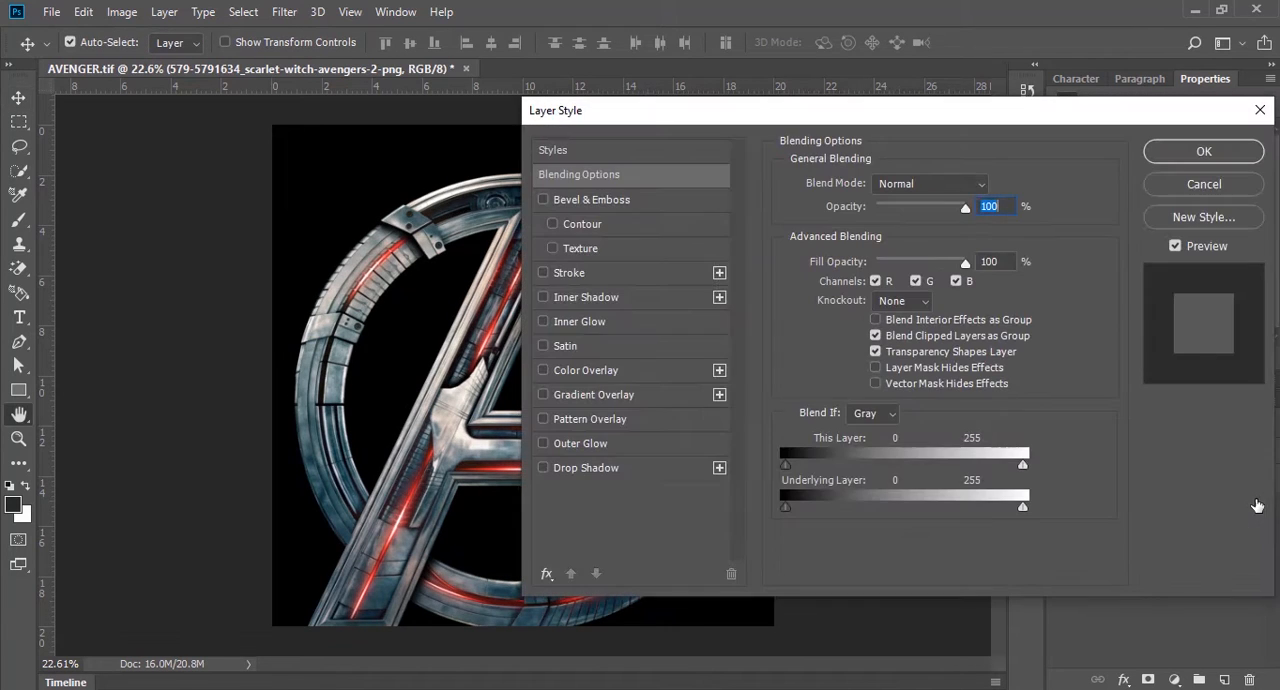
{"action": "left_click", "coordinate": [577, 274]}
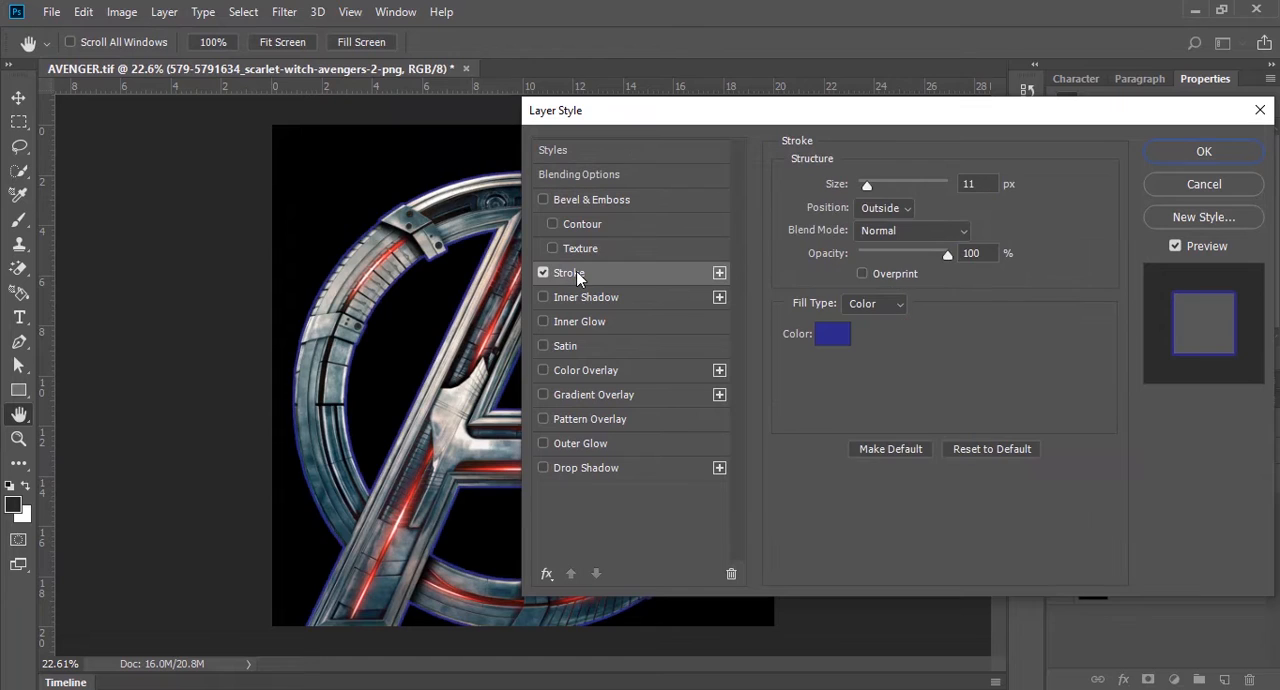
{"action": "left_click", "coordinate": [832, 334]}
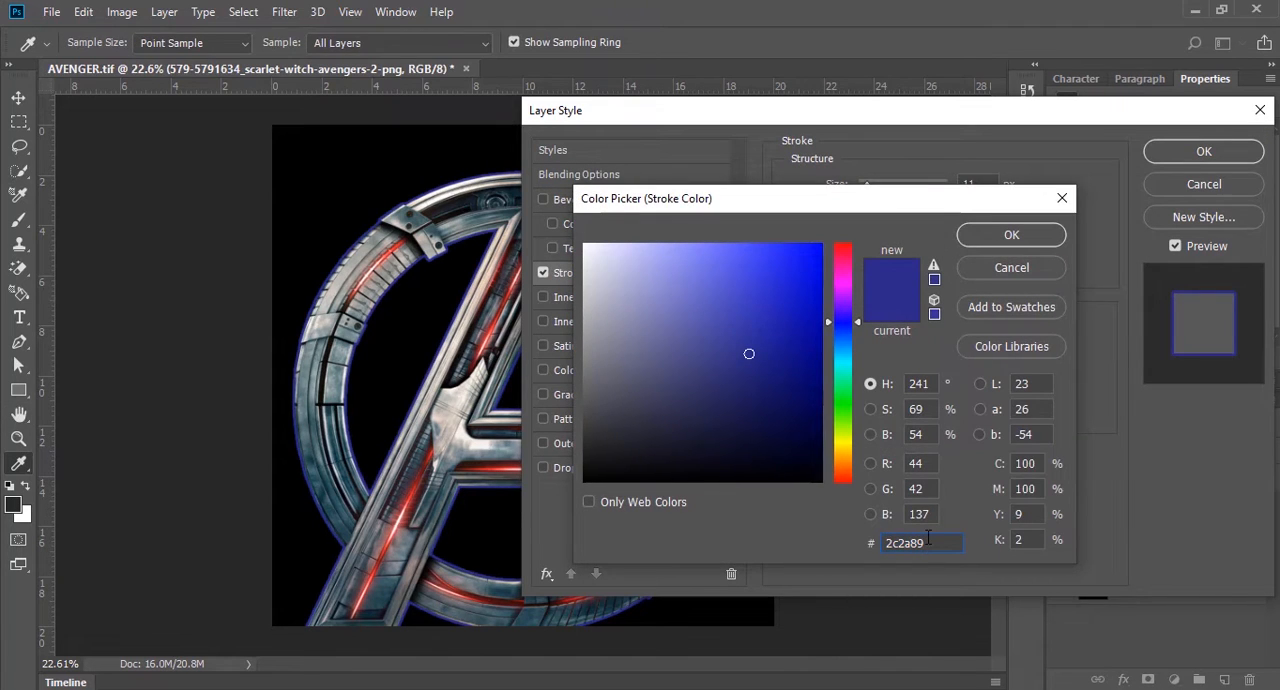
{"action": "key", "text": "Return"}
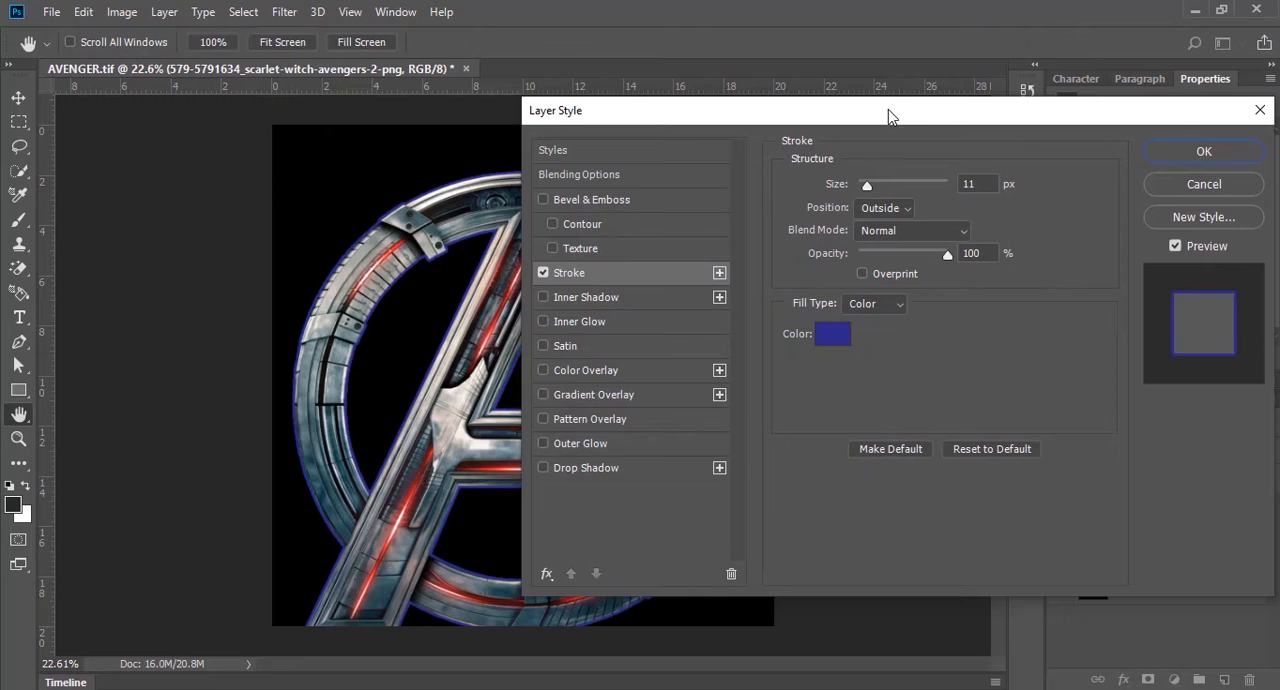
{"action": "left_click_drag", "start_coordinate": [888, 110], "coordinate": [862, 116]}
{"action": "left_click", "coordinate": [943, 190]}
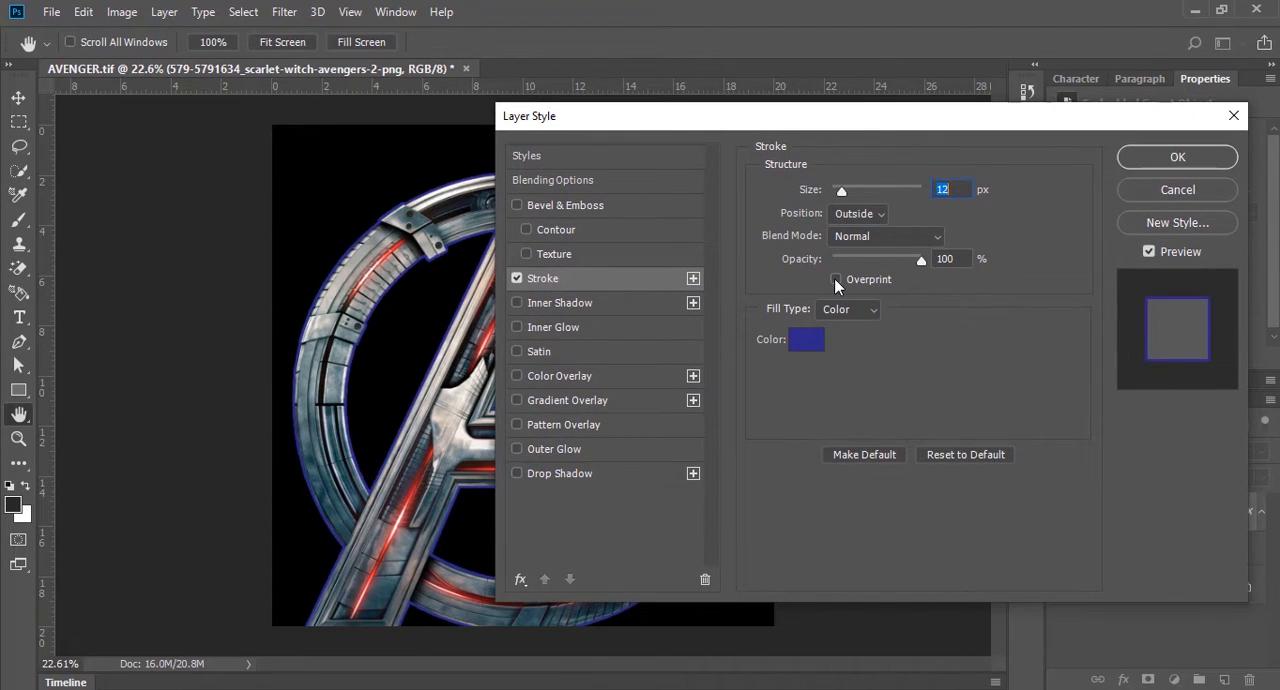
Step: Add a blue outer glow to the logo and raise the glow's opacity slightly
{"action": "left_click", "coordinate": [596, 447]}
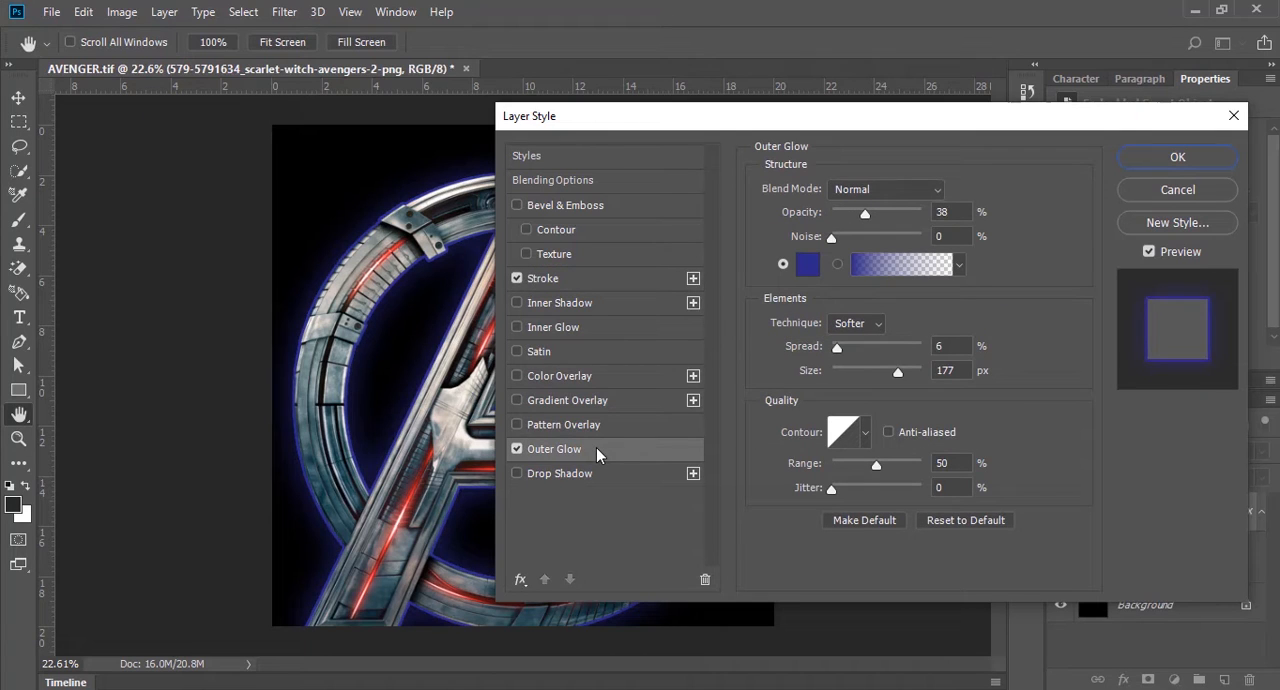
{"action": "left_click", "coordinate": [971, 211]}
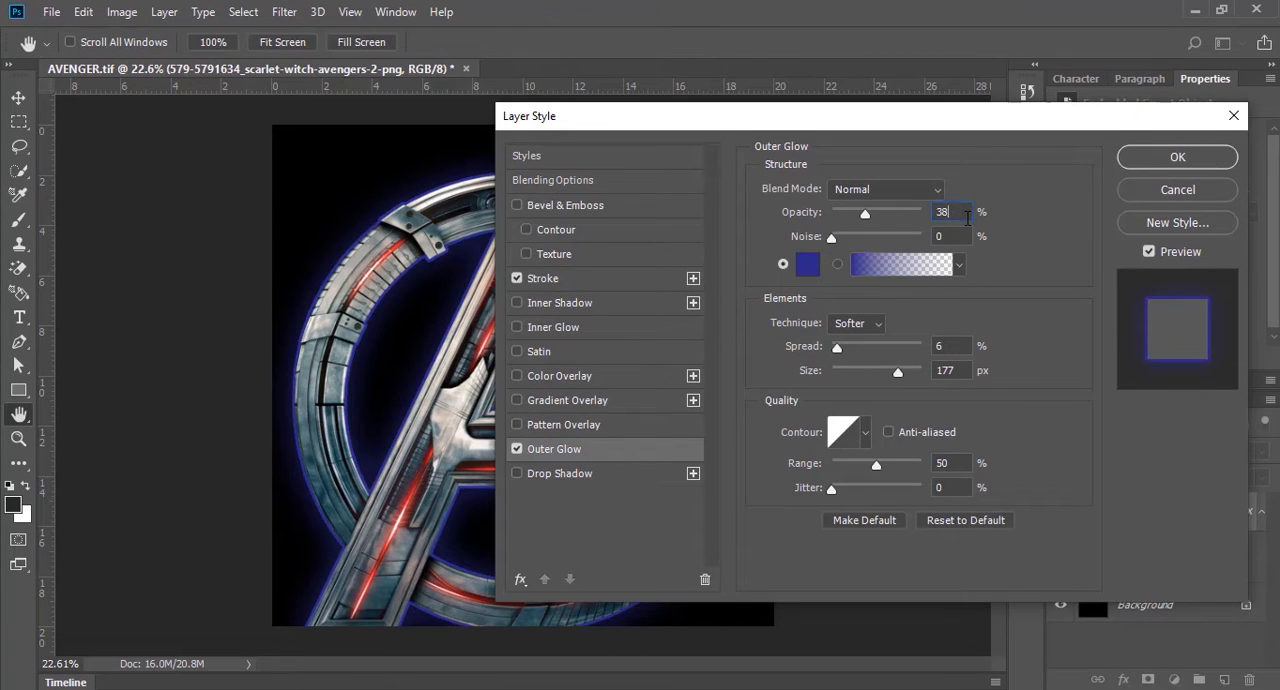
{"action": "key", "text": "Up"}
{"action": "key", "text": "Up"}
{"action": "left_click_drag", "start_coordinate": [871, 213], "coordinate": [873, 210]}
Step: Add a blue inner glow from the logo's edges with an 11% choke and apply the layer style
{"action": "left_click", "coordinate": [578, 328]}
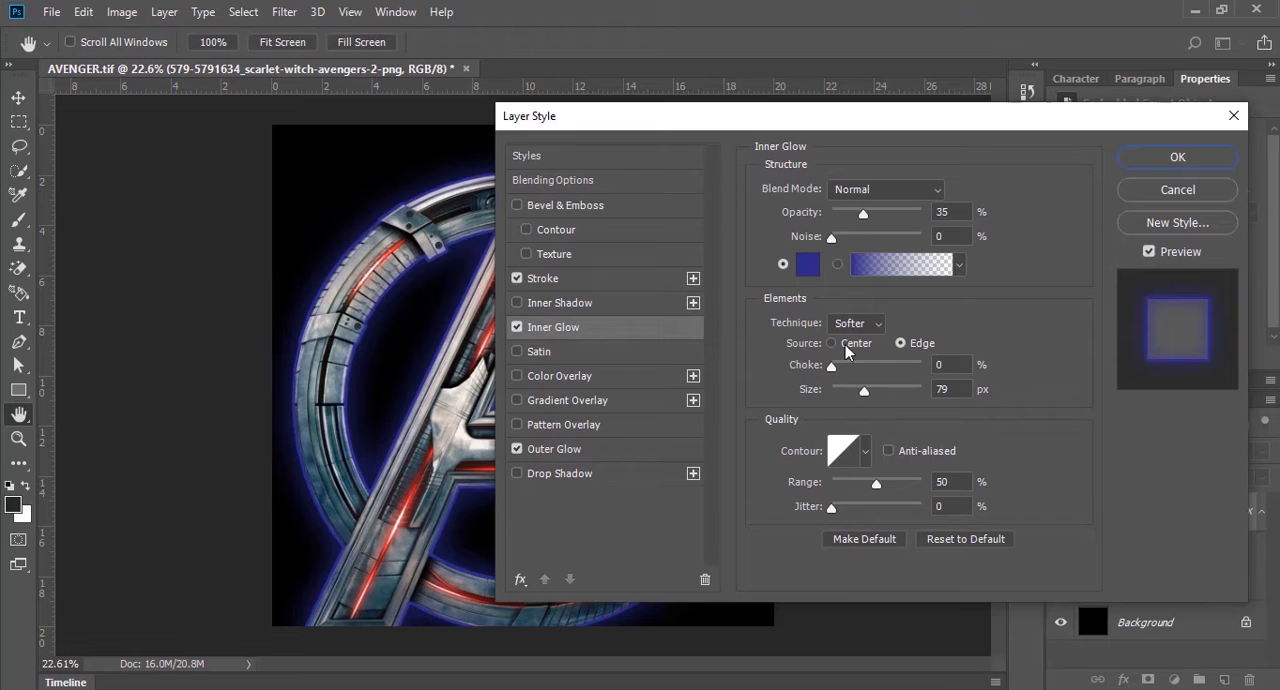
{"action": "left_click_drag", "start_coordinate": [858, 370], "coordinate": [851, 370]}
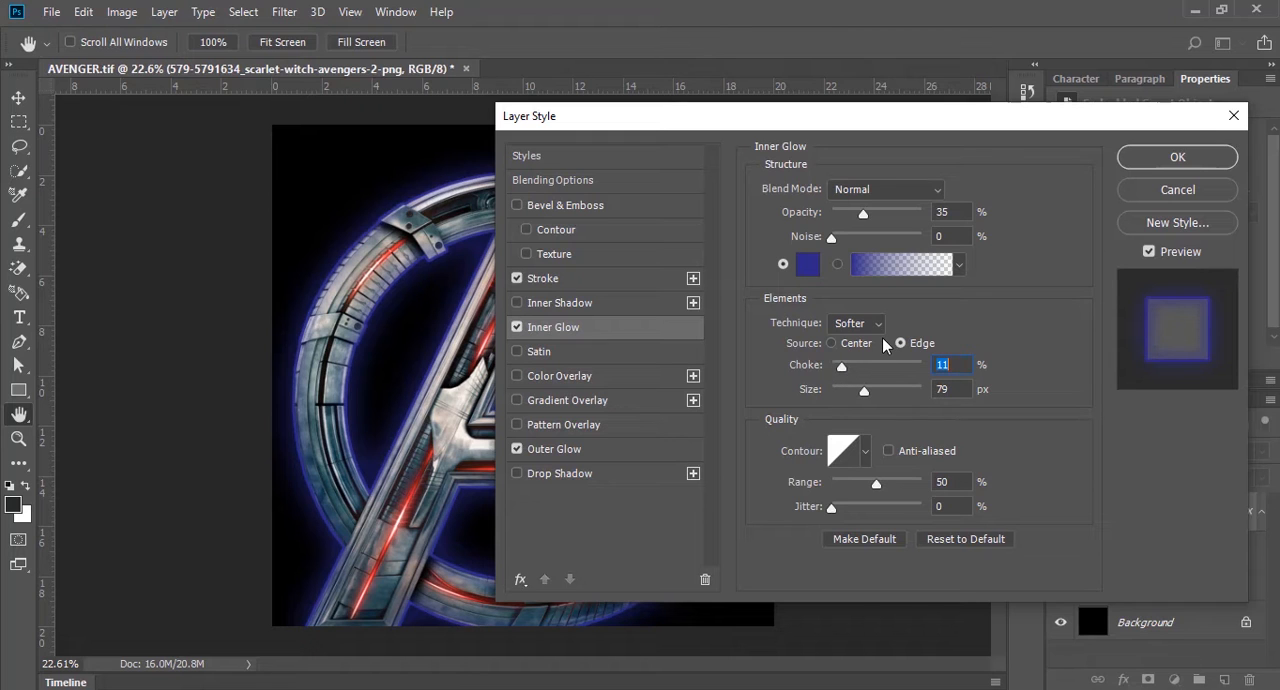
{"action": "left_click_drag", "start_coordinate": [957, 110], "coordinate": [851, 192]}
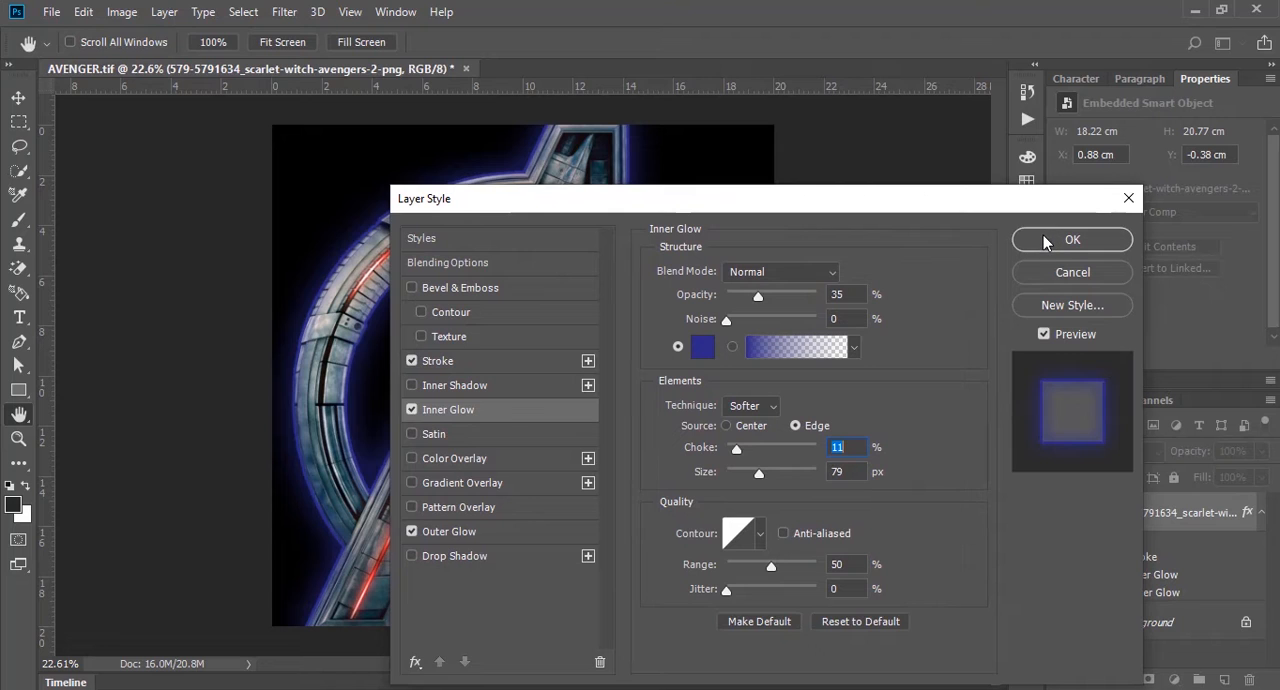
{"action": "left_click", "coordinate": [1044, 238]}
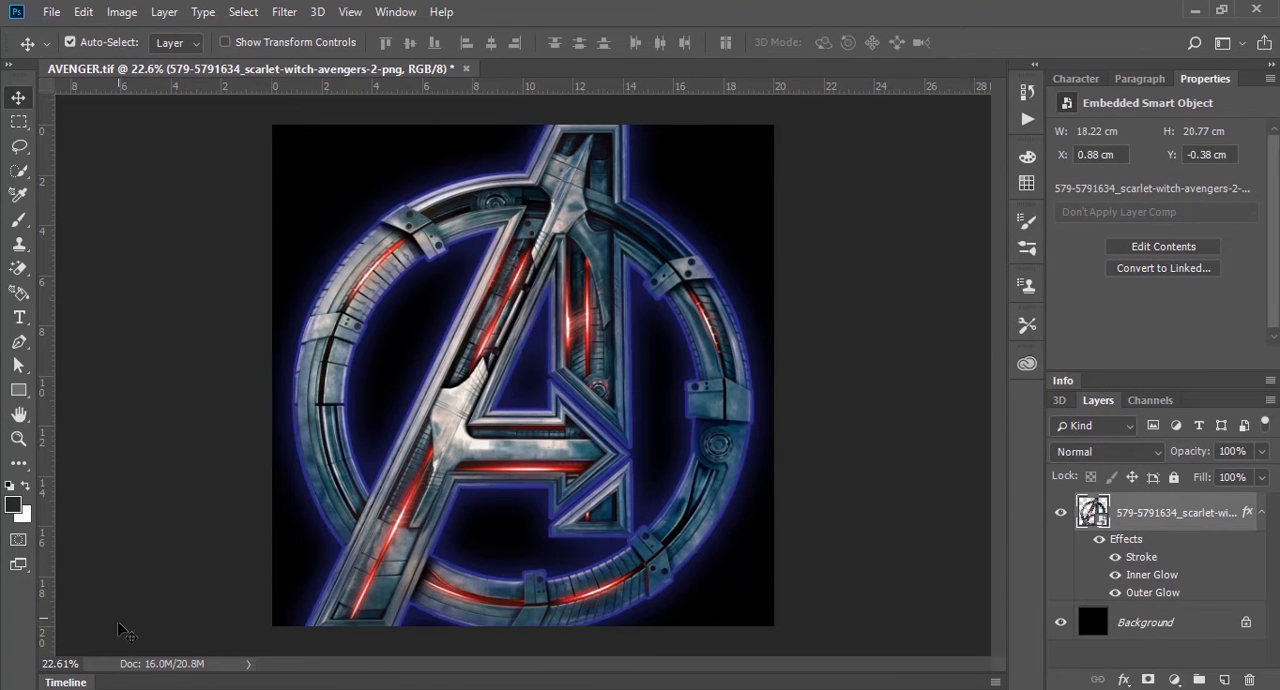
Step: Place the videoblocks fire sparks image along the canvas's lower edge and send its layer beneath the logo
{"action": "left_click", "coordinate": [100, 639]}
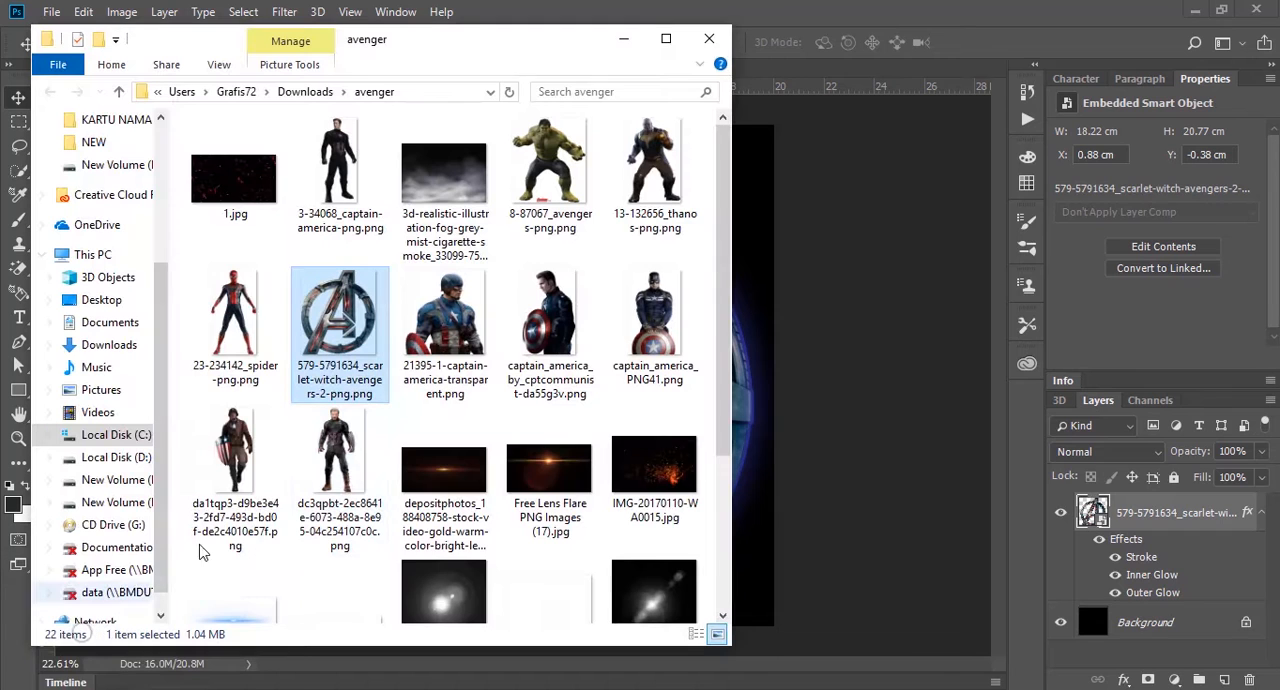
{"action": "left_click", "coordinate": [235, 182]}
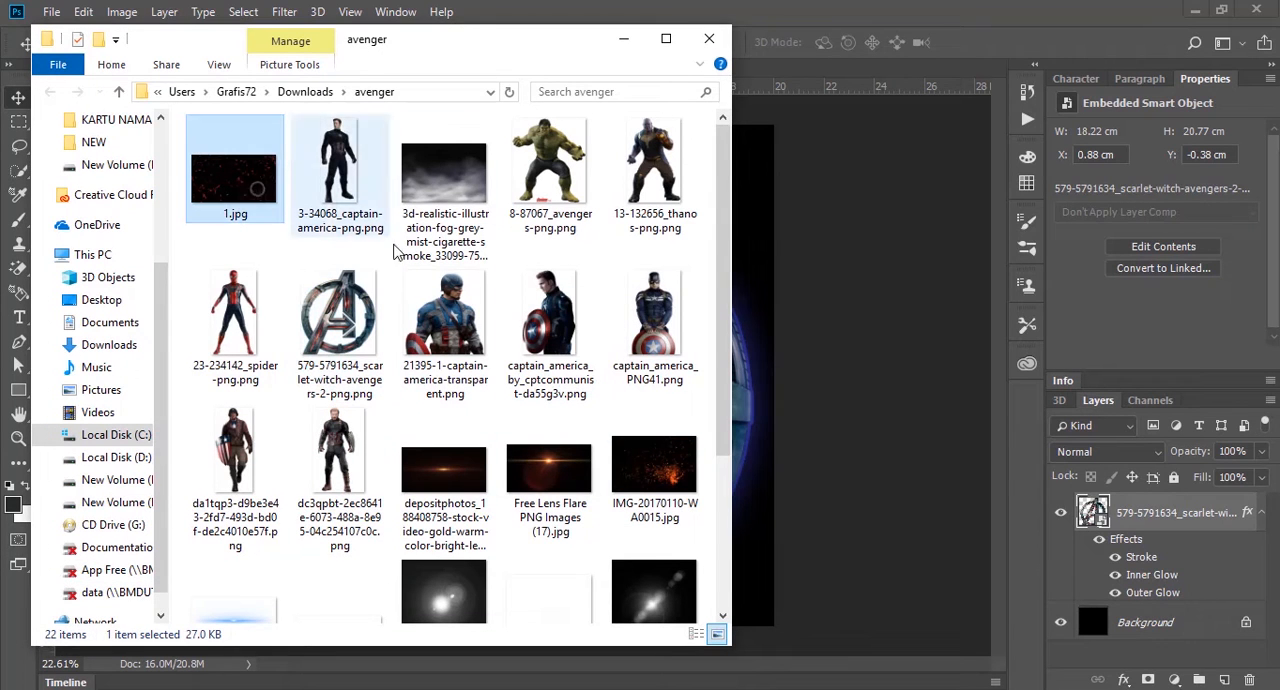
{"action": "scroll", "coordinate": [535, 503], "scroll_direction": "down", "scroll_amount": 4}
{"action": "left_click", "coordinate": [385, 545]}
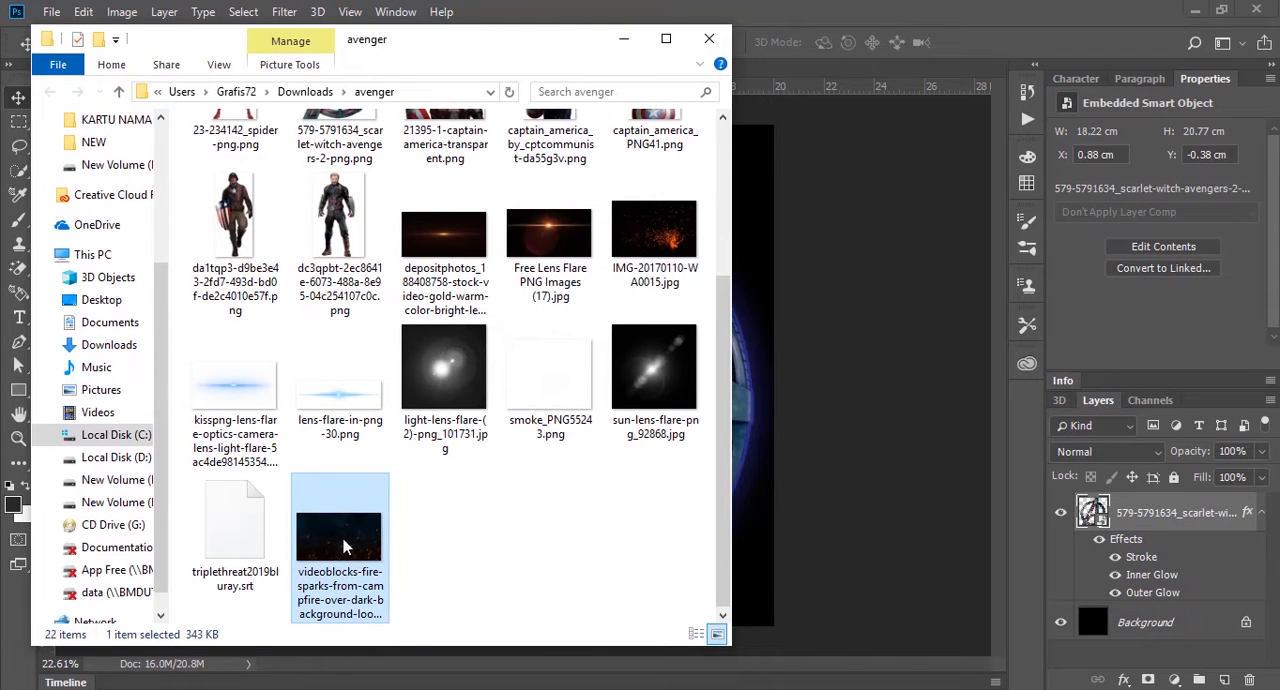
{"action": "left_click_drag", "start_coordinate": [340, 547], "coordinate": [771, 391]}
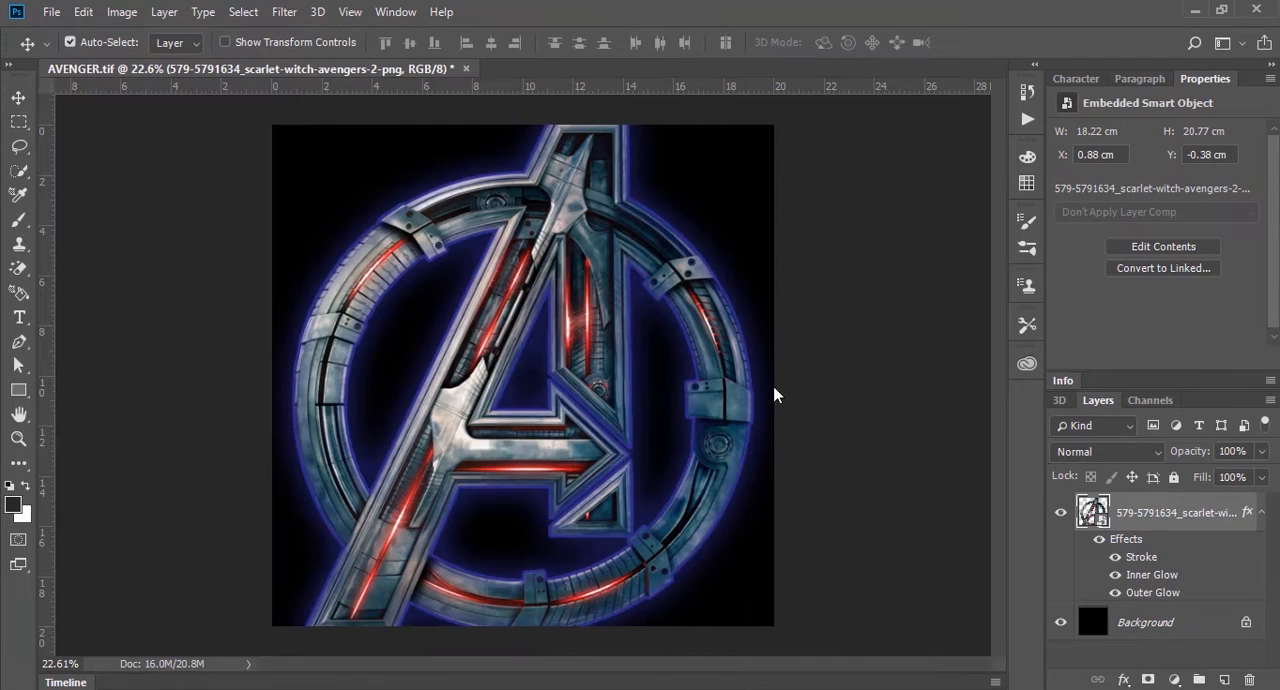
{"action": "left_click_drag", "start_coordinate": [700, 338], "coordinate": [720, 443]}
{"action": "key", "text": "Return"}
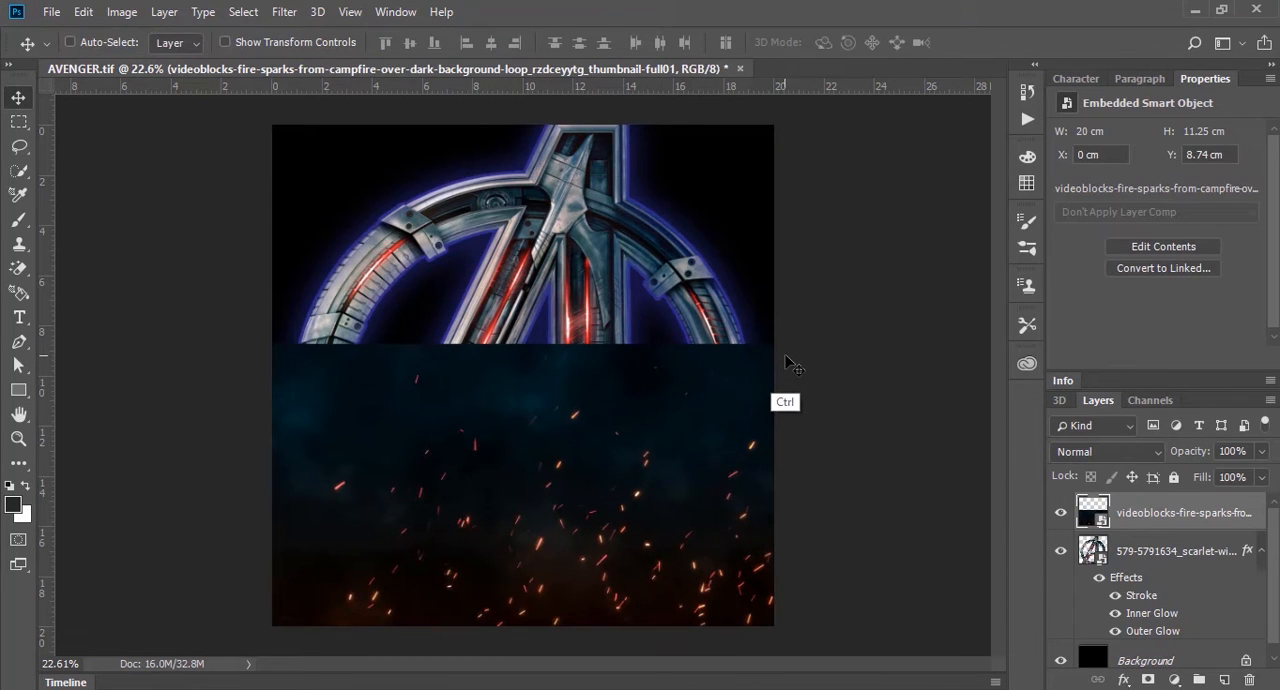
{"action": "key", "text": "ctrl+["}
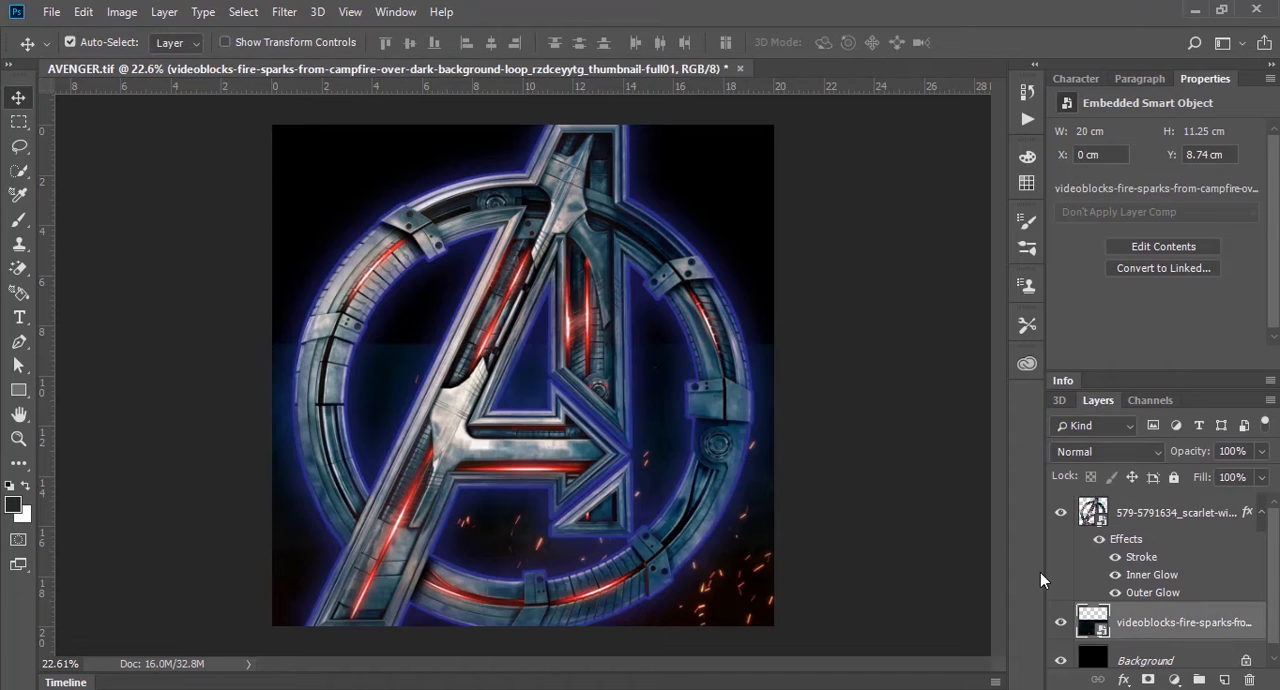
Step: Mask the sparks layer with a vertical black-to-white gradient so its upper edge fades into the background
{"action": "left_click", "coordinate": [1148, 680]}
{"action": "key", "text": "g"}
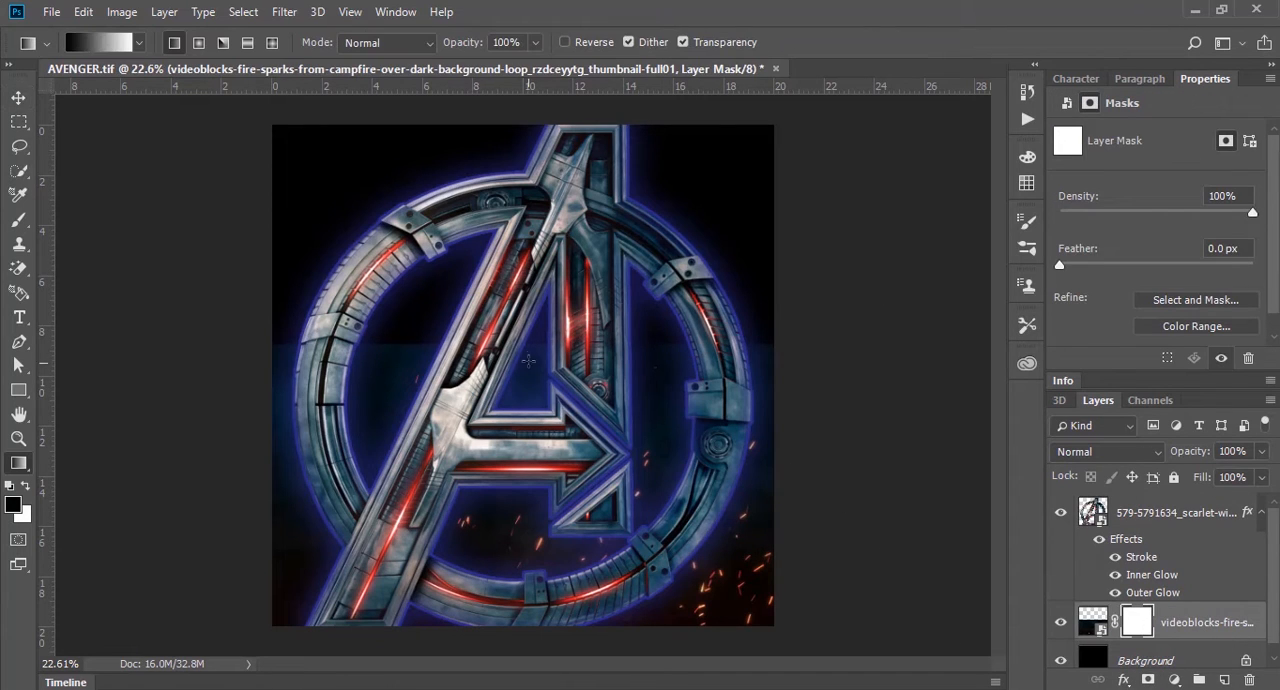
{"action": "left_click_drag", "start_coordinate": [527, 350], "coordinate": [527, 536]}
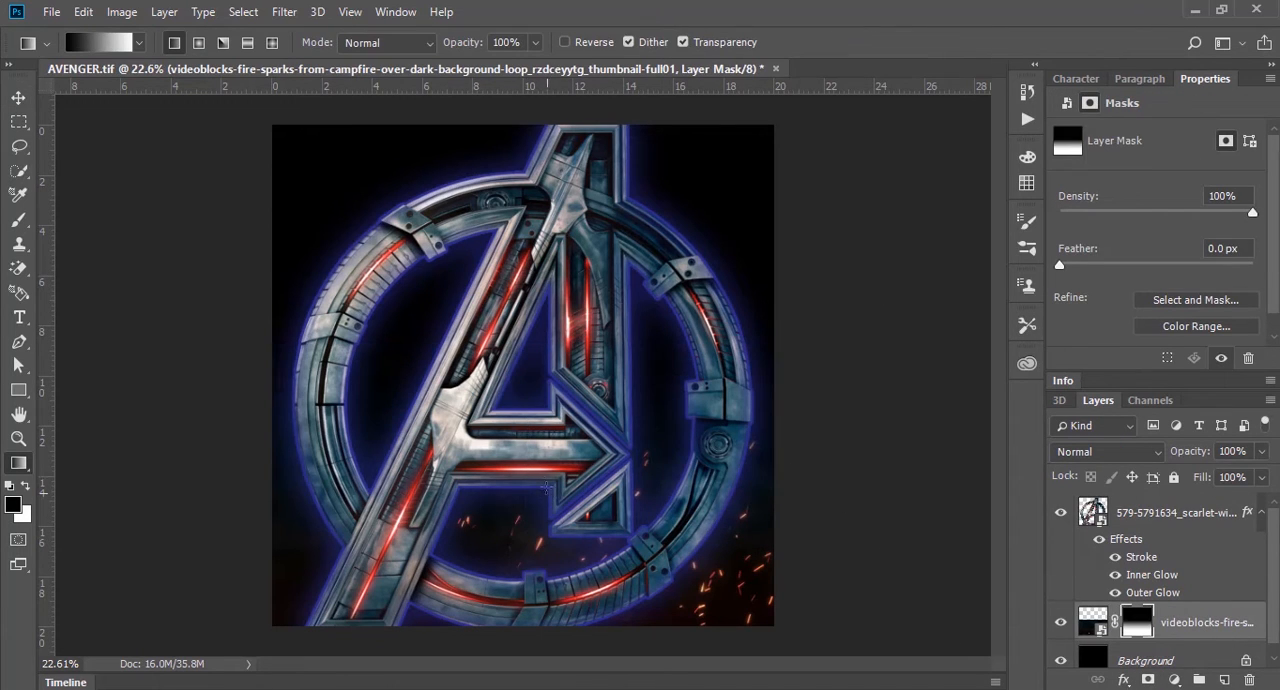
{"action": "left_click", "coordinate": [22, 95]}
{"action": "left_click", "coordinate": [105, 132]}
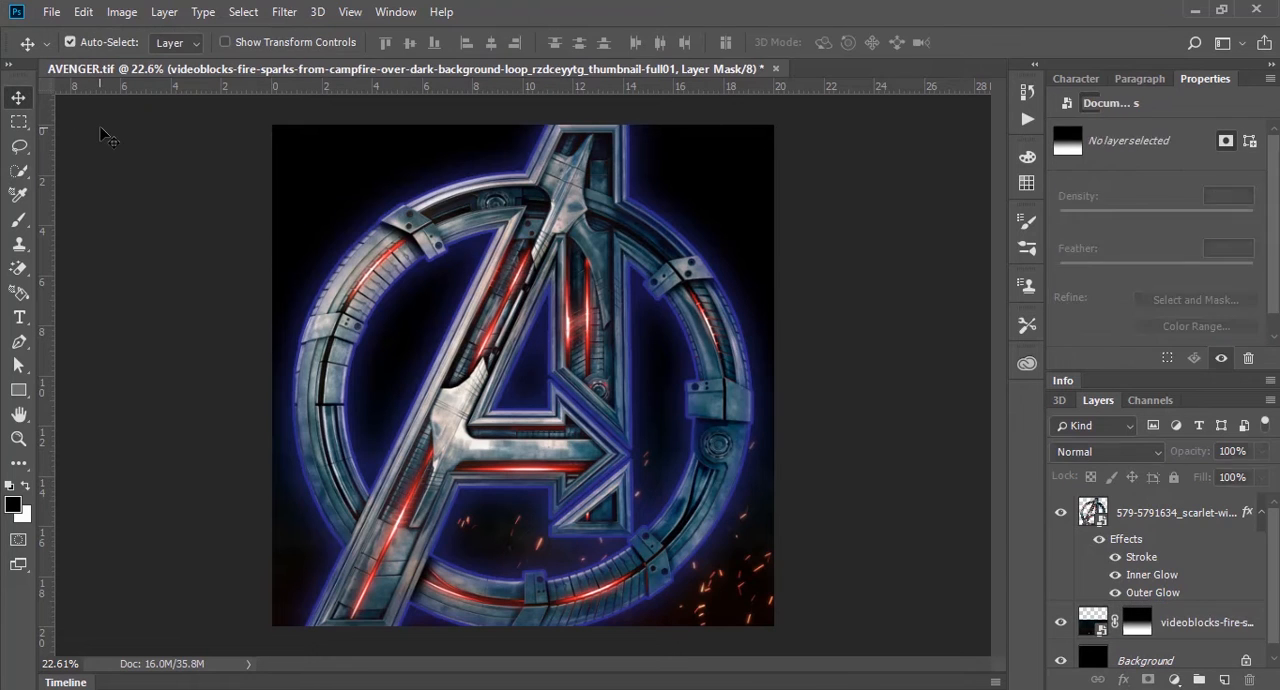
Step: Set the fire sparks layer's opacity to 70%
{"action": "left_click", "coordinate": [742, 590]}
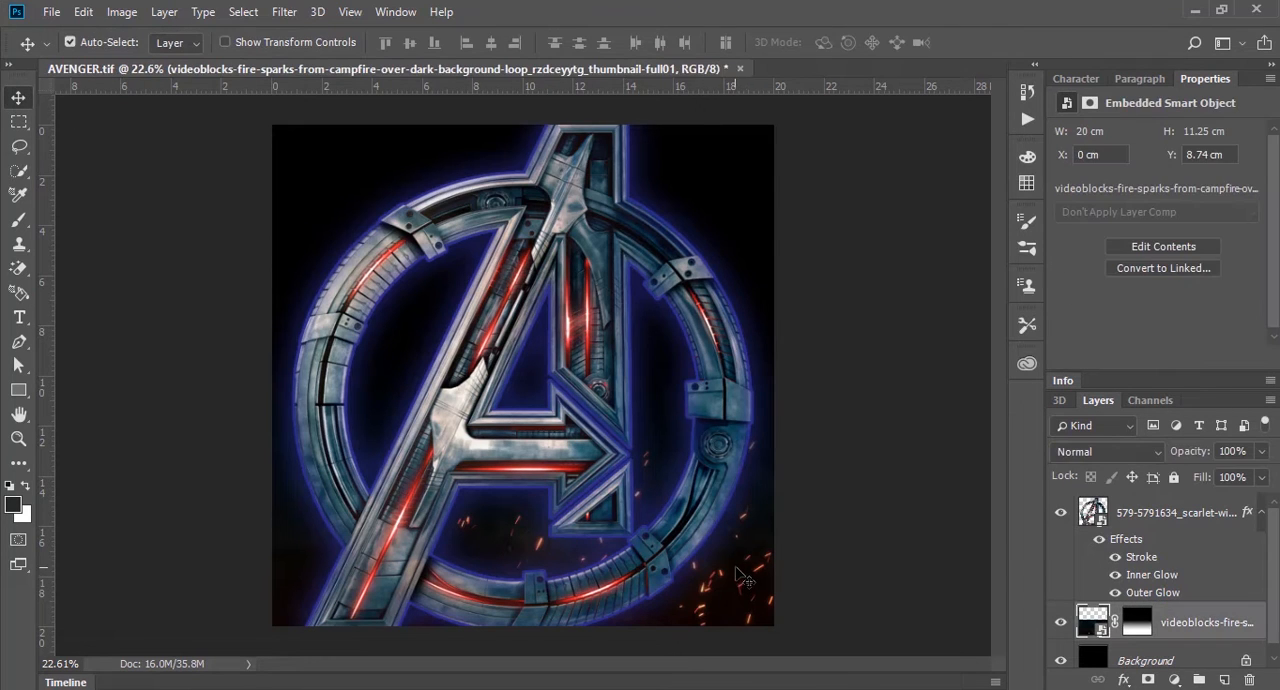
{"action": "key", "text": "7"}
{"action": "left_click", "coordinate": [860, 322]}
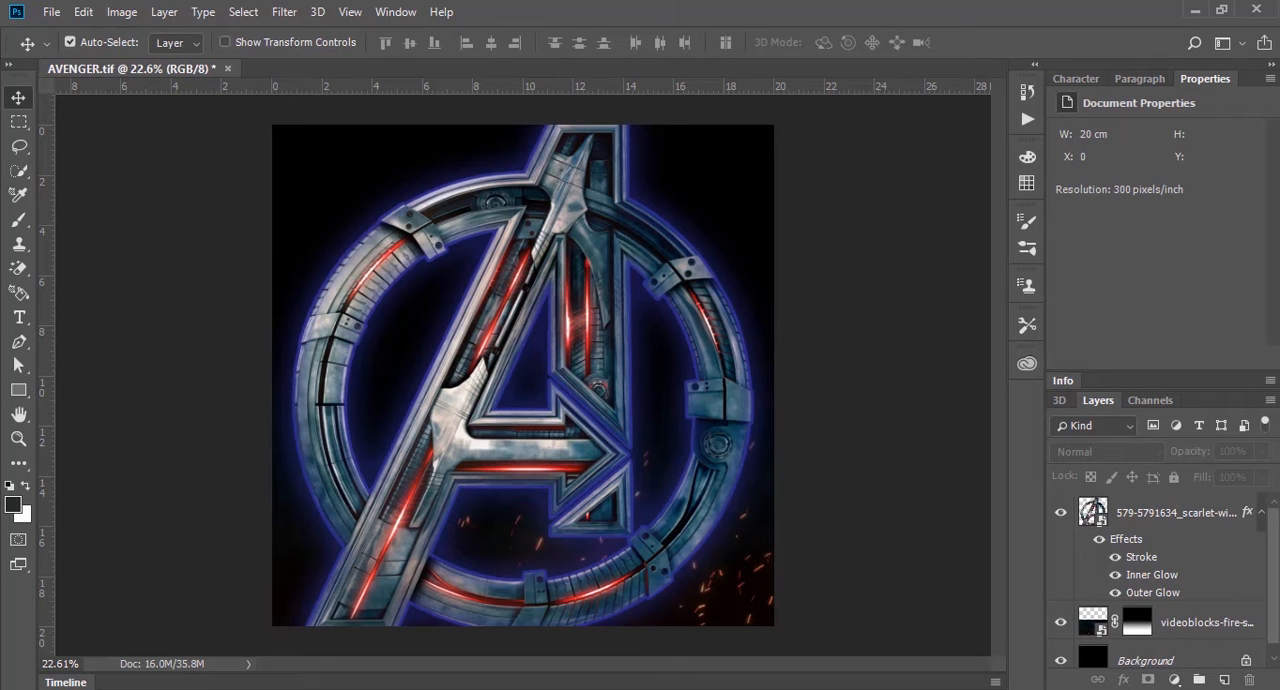
Step: Place the da1tqp3 image of the soldier with the striped shield into the document
{"action": "mouse_move", "coordinate": [130, 688]}
{"action": "left_click", "coordinate": [88, 630]}
{"action": "scroll", "coordinate": [480, 500], "scroll_direction": "up", "scroll_amount": 2}
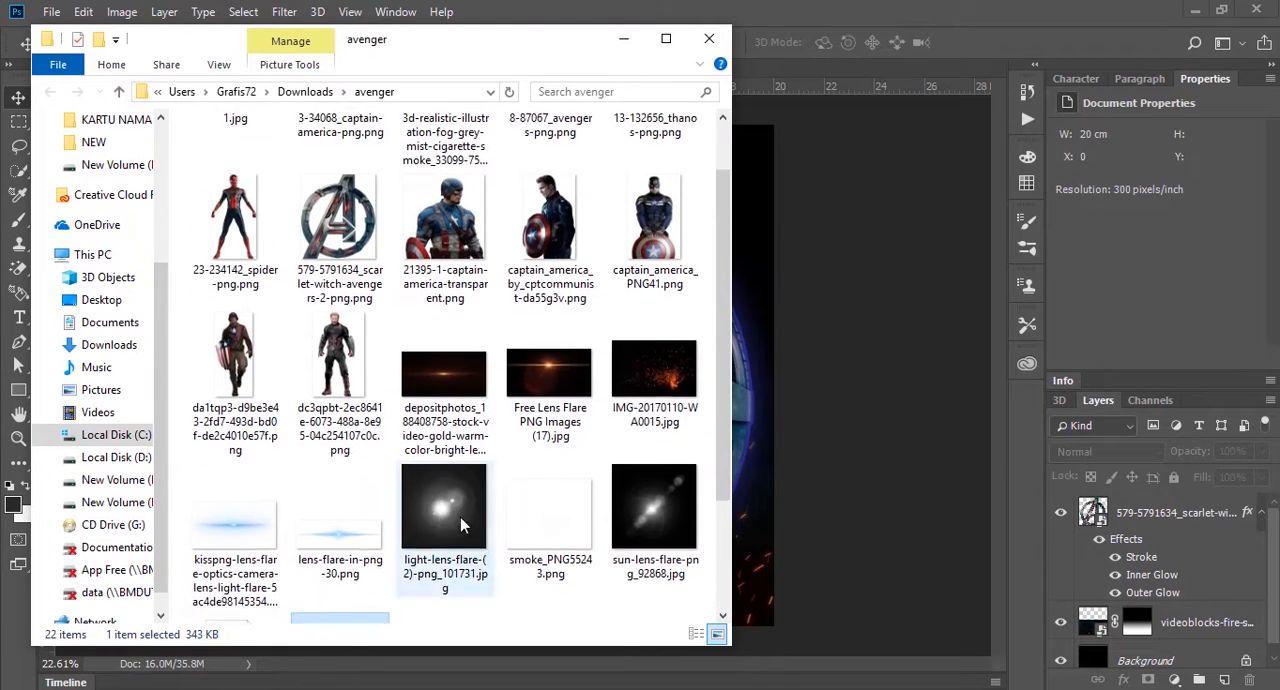
{"action": "left_click", "coordinate": [240, 395]}
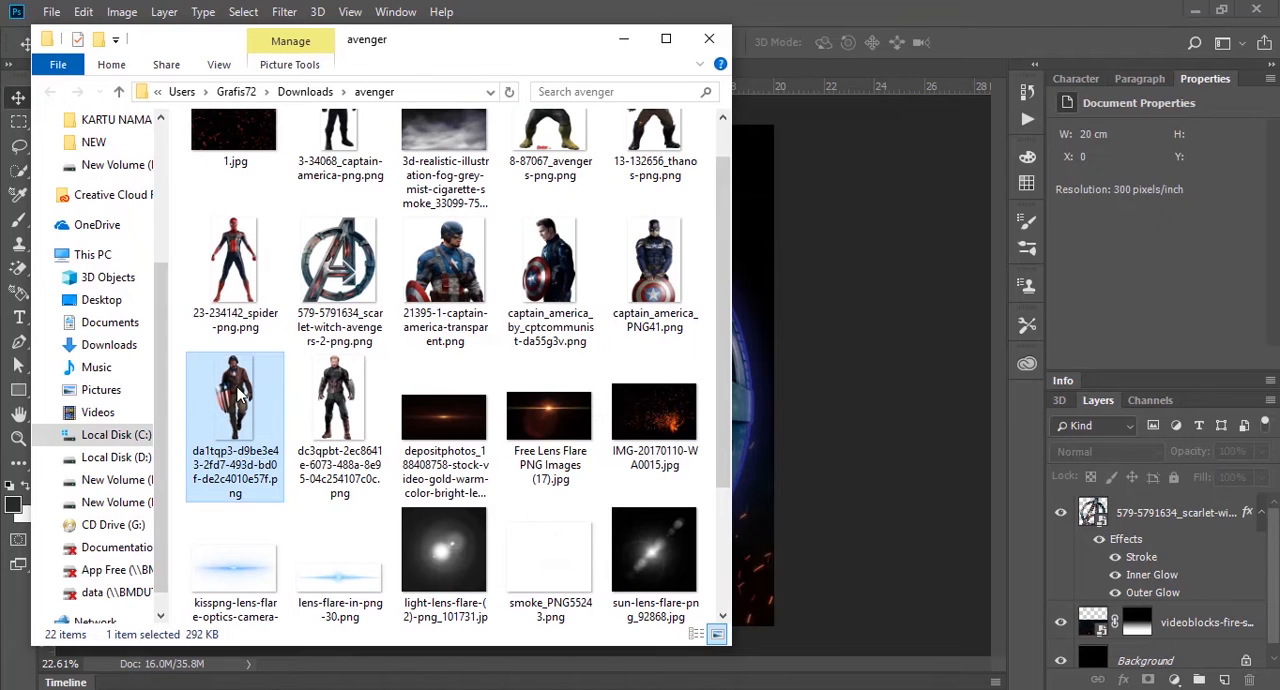
{"action": "left_click", "coordinate": [875, 349]}
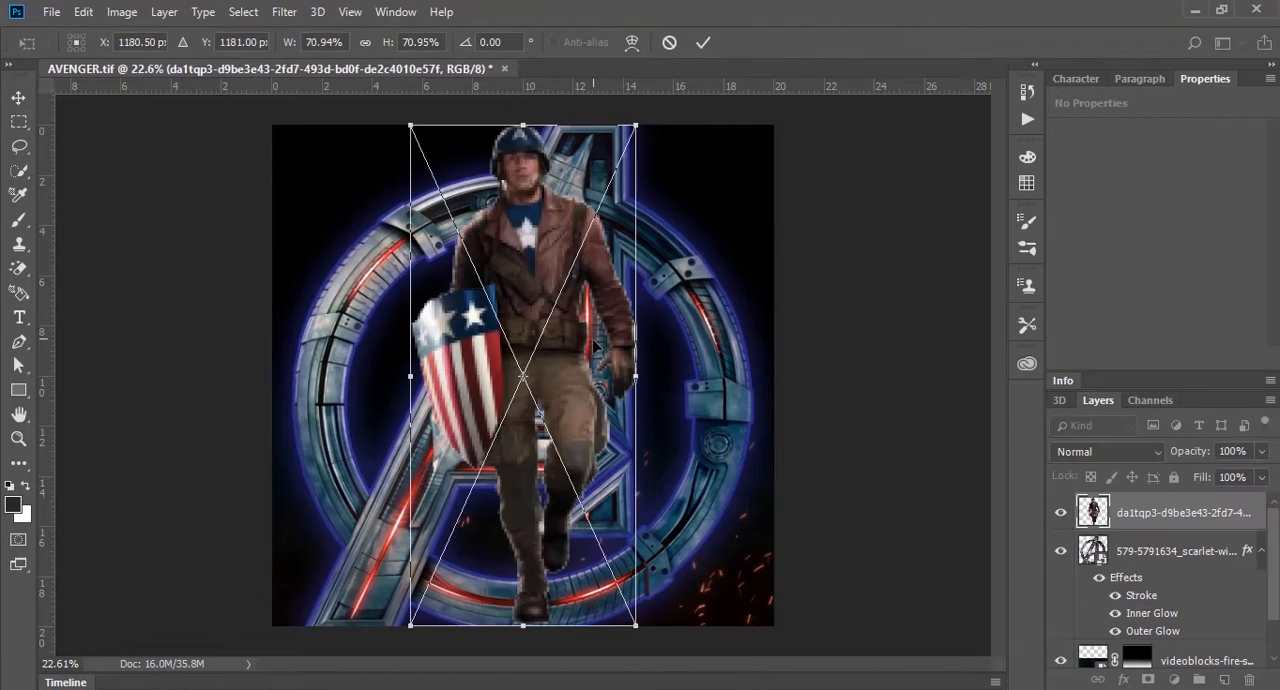
Step: Scale the soldier to about 51%, position him in the canvas's upper-left area and send his layer behind the logo
{"action": "left_click_drag", "start_coordinate": [611, 319], "coordinate": [460, 309]}
{"action": "left_click_drag", "start_coordinate": [484, 116], "coordinate": [453, 185]}
{"action": "left_click_drag", "start_coordinate": [418, 319], "coordinate": [394, 268]}
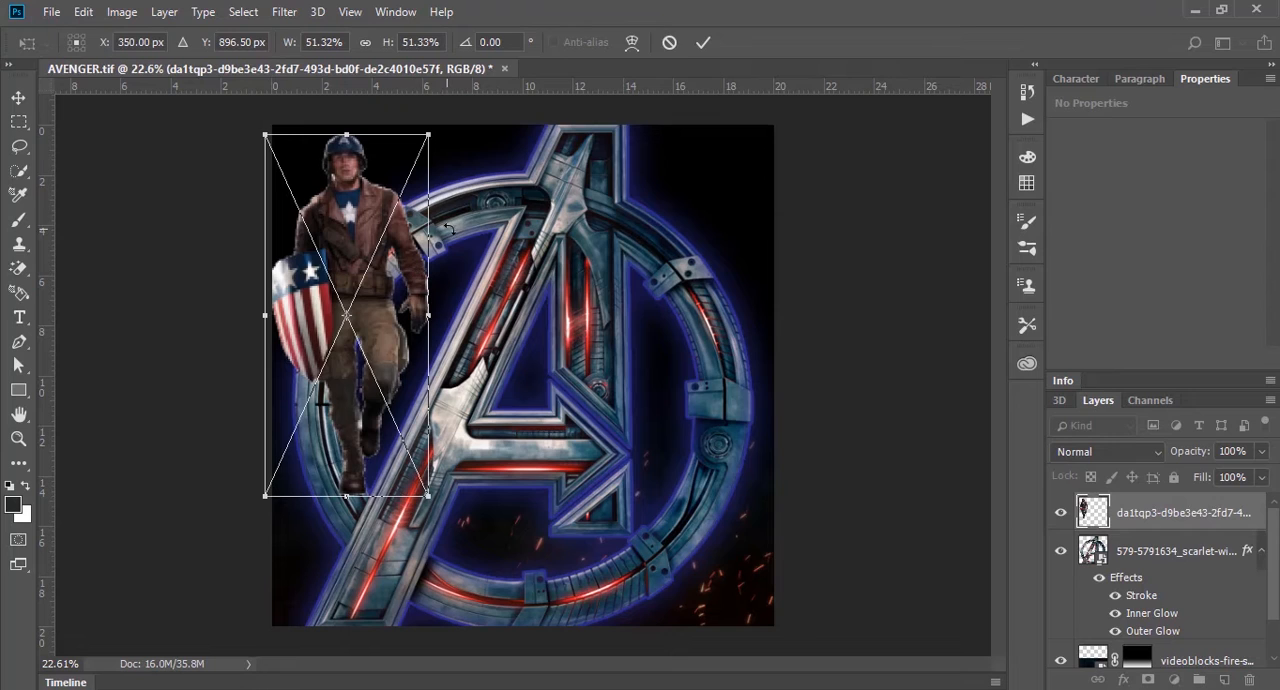
{"action": "key", "text": "Return"}
{"action": "key", "text": "ctrl+bracketleft"}
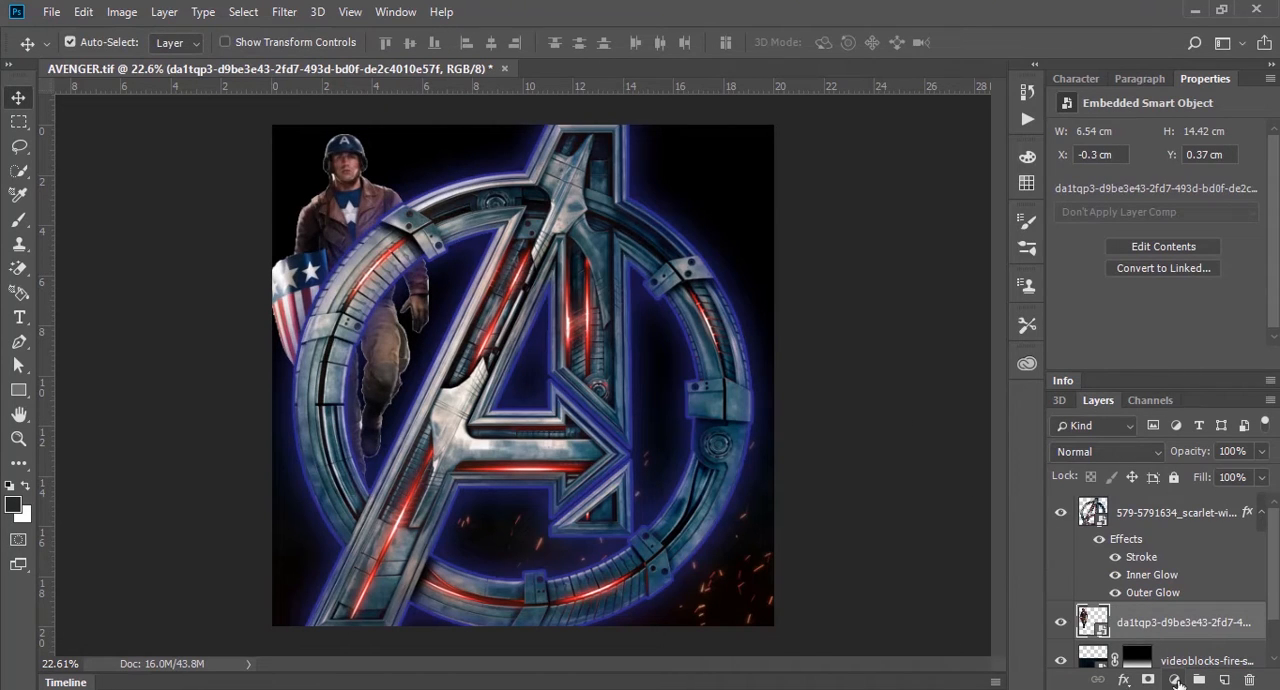
Step: Add a Black & White adjustment layer above the soldier and clip it to his layer
{"action": "left_click", "coordinate": [1174, 680]}
{"action": "left_click", "coordinate": [1188, 518]}
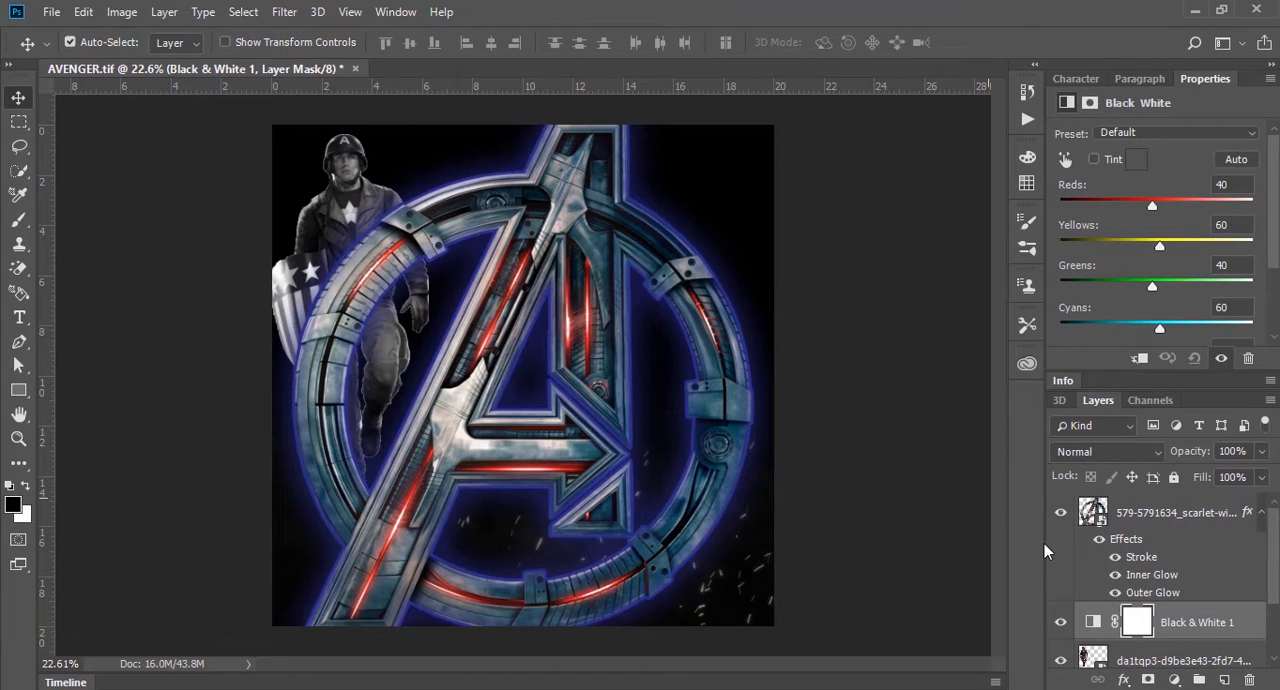
{"action": "key", "text": "ctrl+alt+g"}
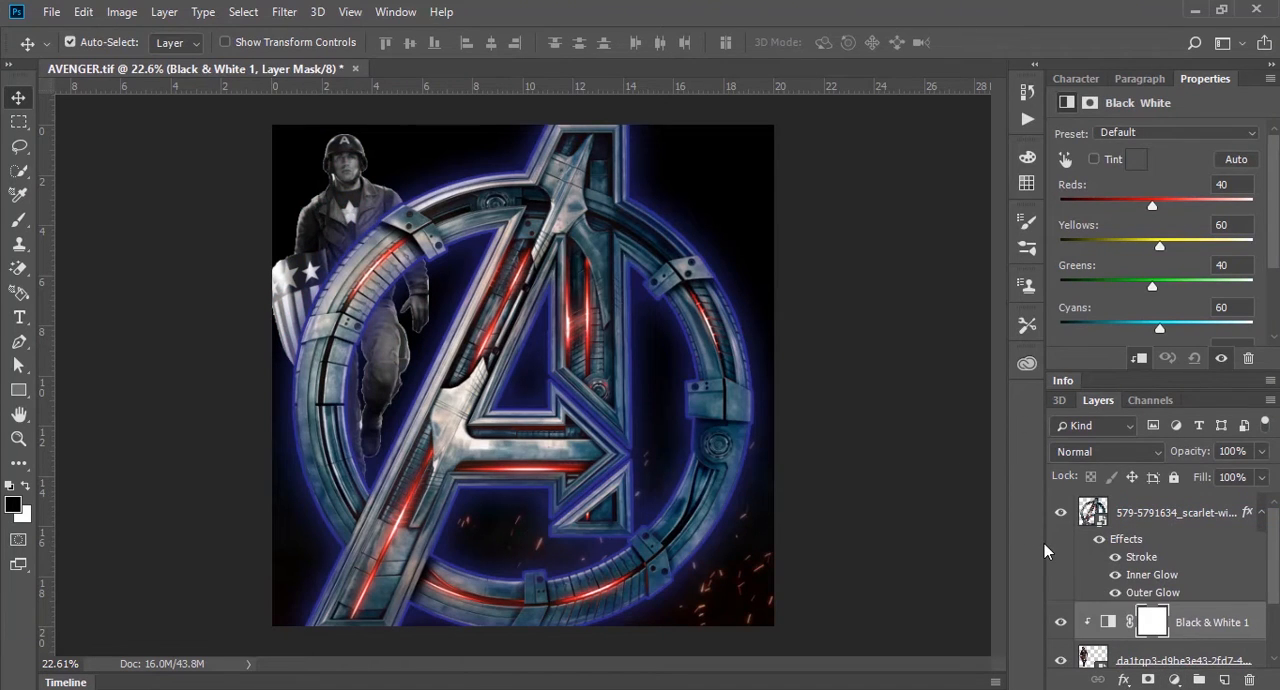
{"action": "left_click", "coordinate": [1180, 660]}
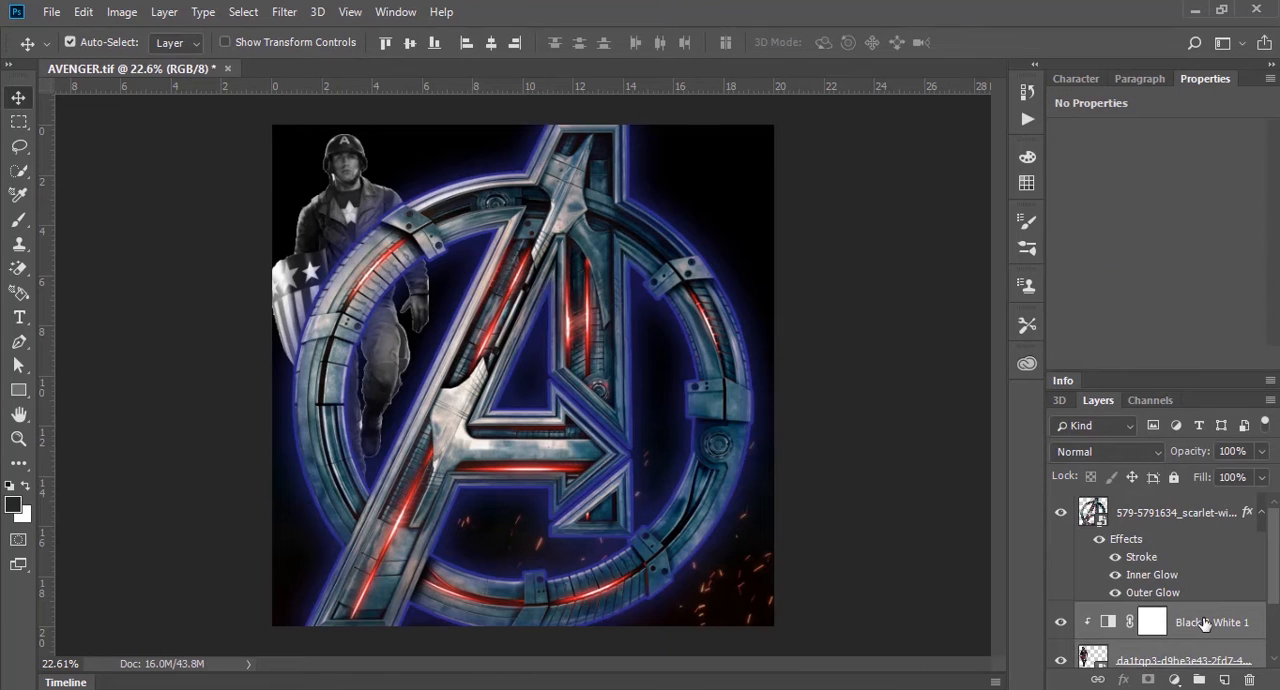
{"action": "right_click", "coordinate": [1205, 624]}
{"action": "left_click", "coordinate": [877, 453]}
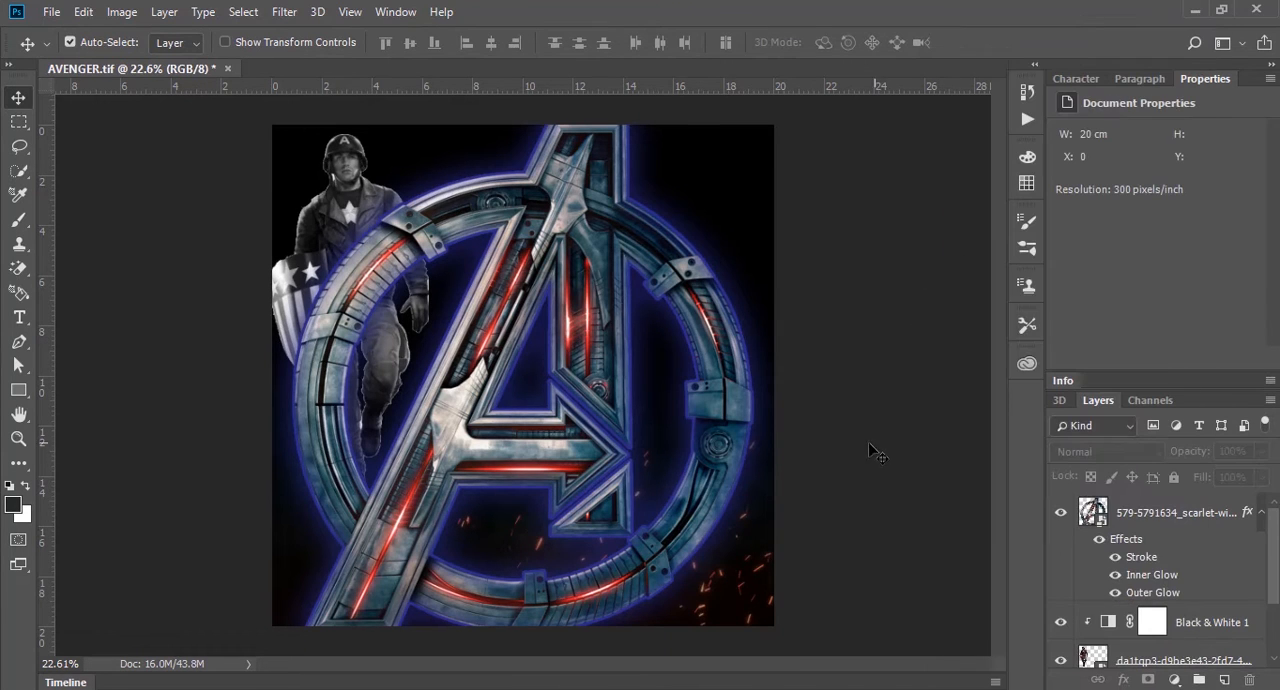
Step: Add a layer mask to the soldier and fade his lower body out with upward black-to-white linear gradients
{"action": "left_click", "coordinate": [355, 206]}
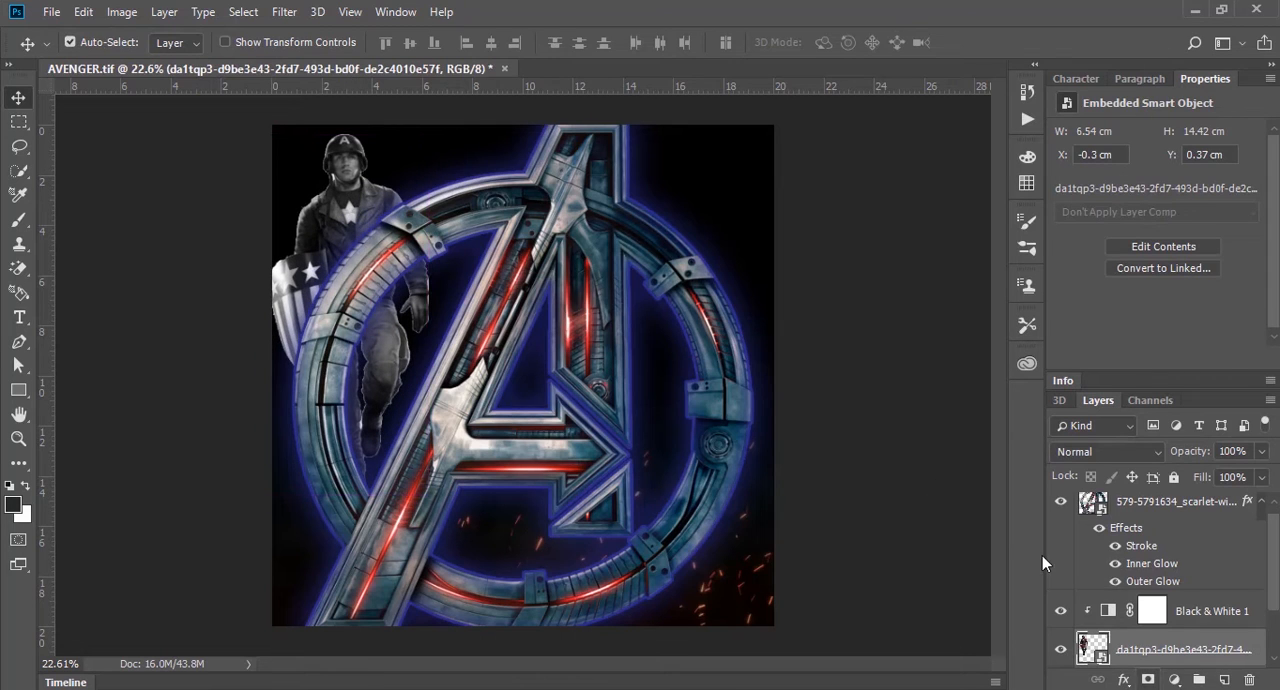
{"action": "left_click", "coordinate": [1148, 680]}
{"action": "key", "text": "g"}
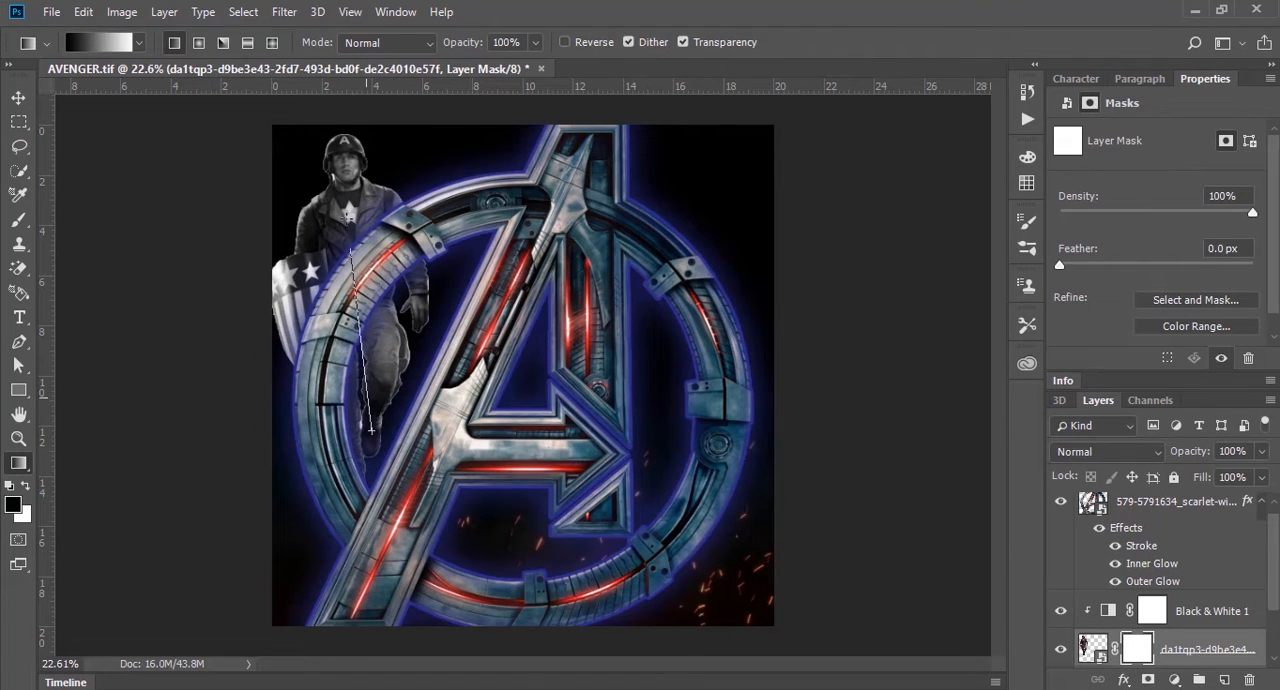
{"action": "left_click_drag", "start_coordinate": [371, 430], "coordinate": [340, 138]}
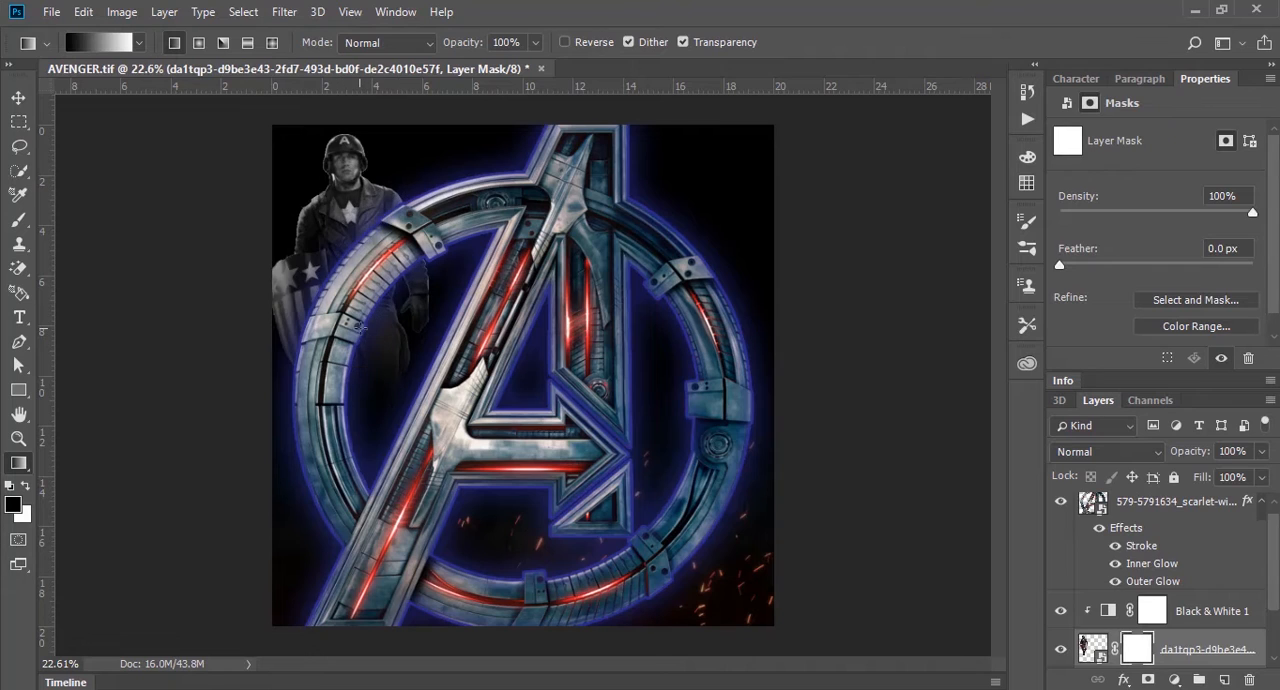
{"action": "left_click_drag", "start_coordinate": [344, 366], "coordinate": [341, 93]}
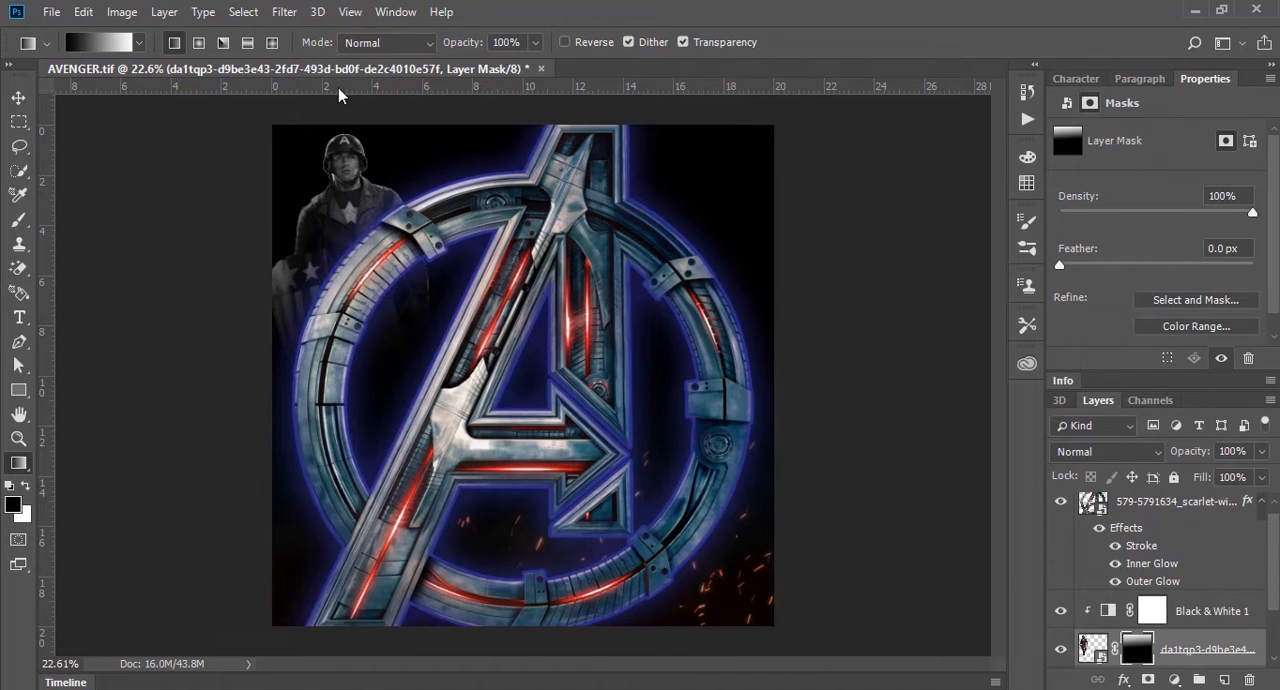
{"action": "left_click", "coordinate": [19, 98]}
{"action": "left_click", "coordinate": [146, 153]}
Step: Add a new blank layer directly above the soldier, clipped to him beneath the Black & White adjustment
{"action": "left_click_drag", "start_coordinate": [299, 180], "coordinate": [387, 226]}
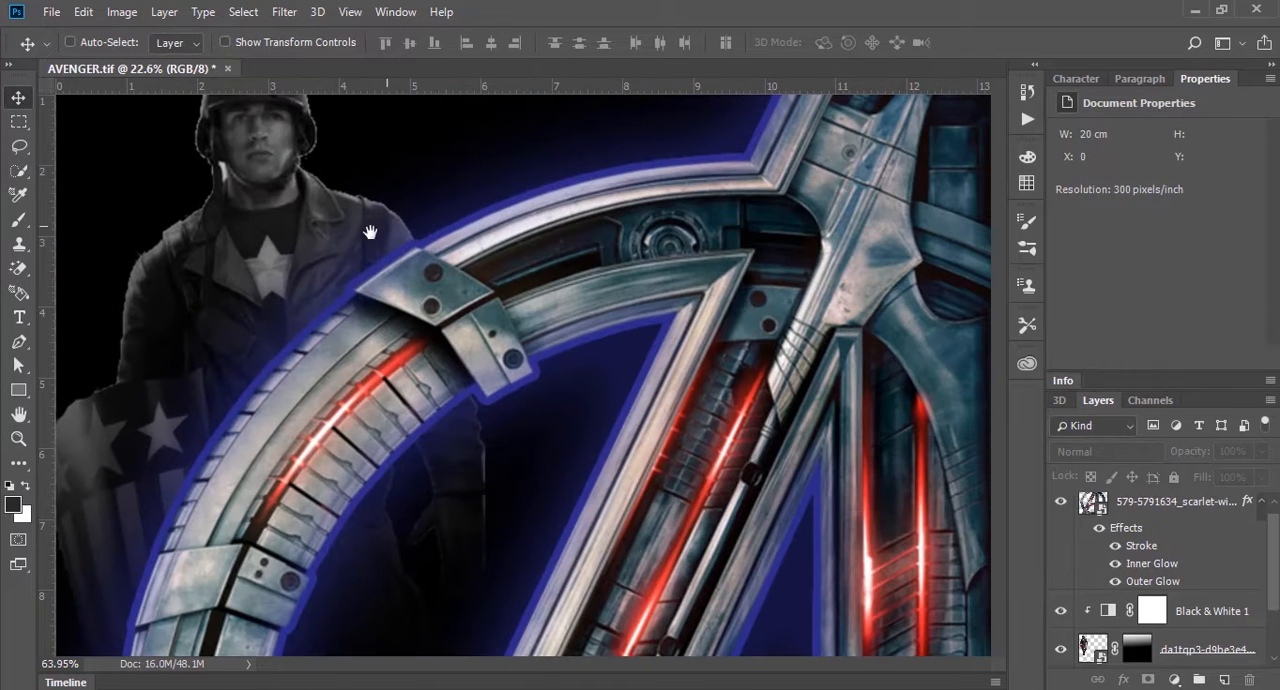
{"action": "left_click", "coordinate": [424, 280], "text": "ctrl"}
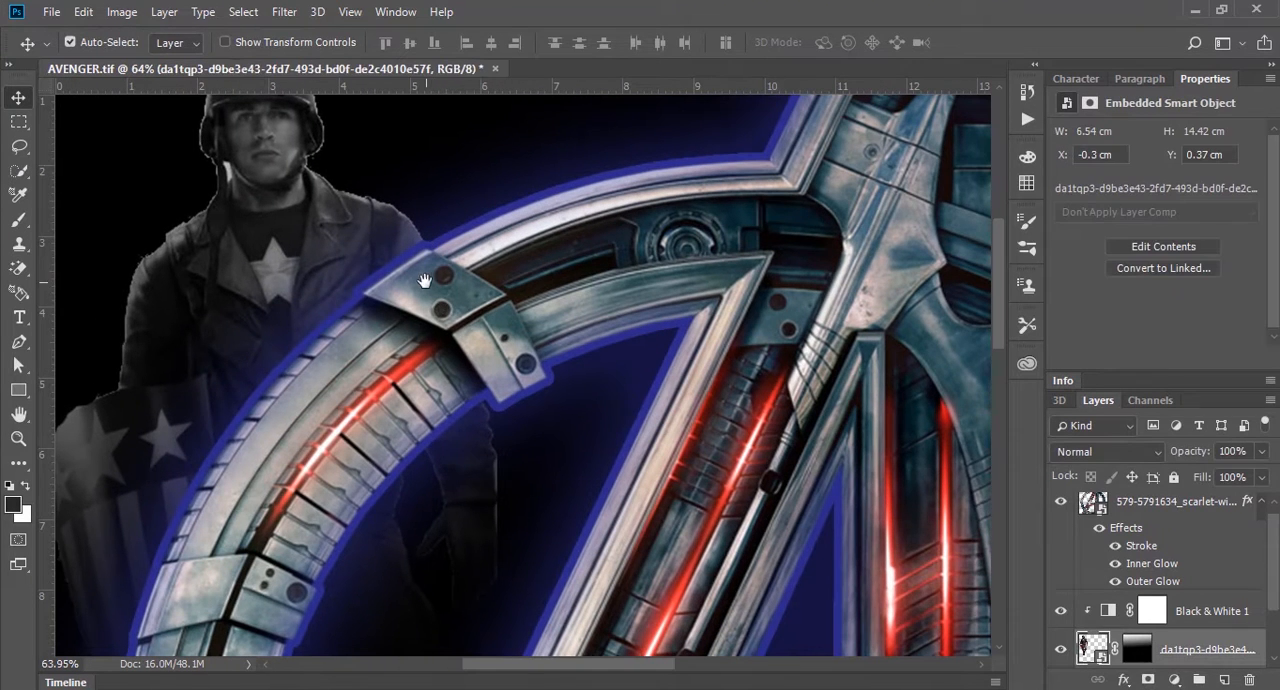
{"action": "left_click_drag", "start_coordinate": [425, 281], "coordinate": [690, 362]}
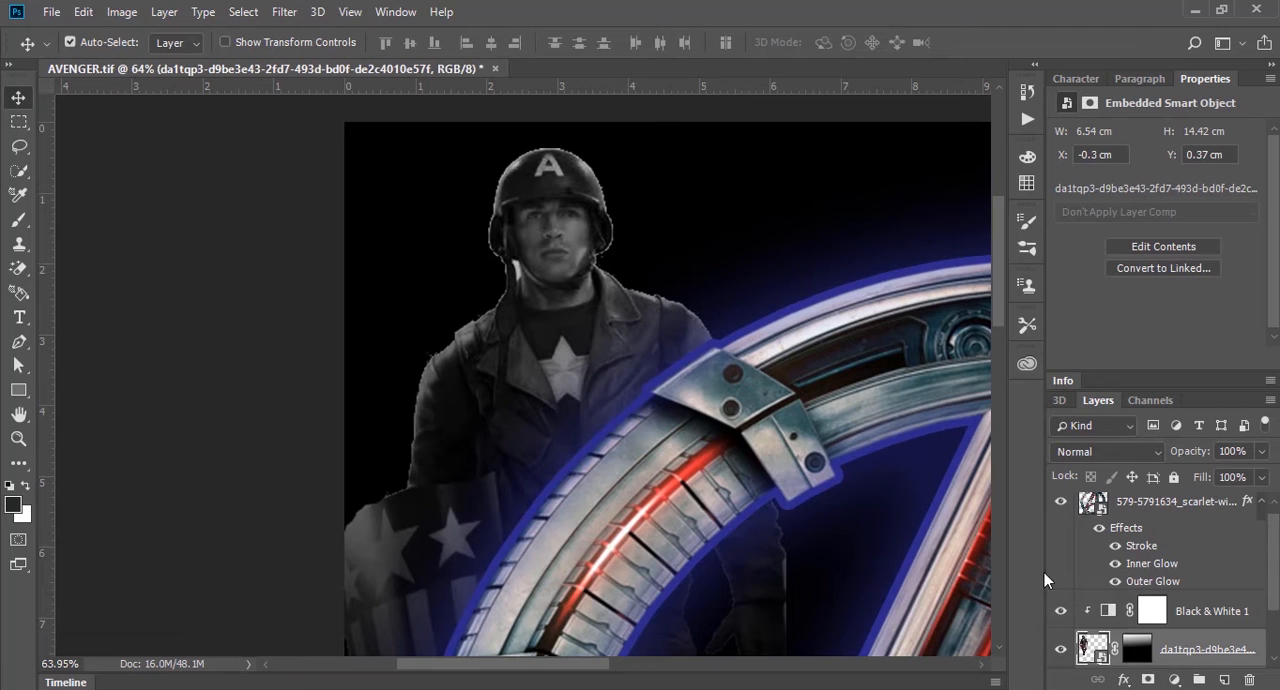
{"action": "left_click", "coordinate": [1152, 610]}
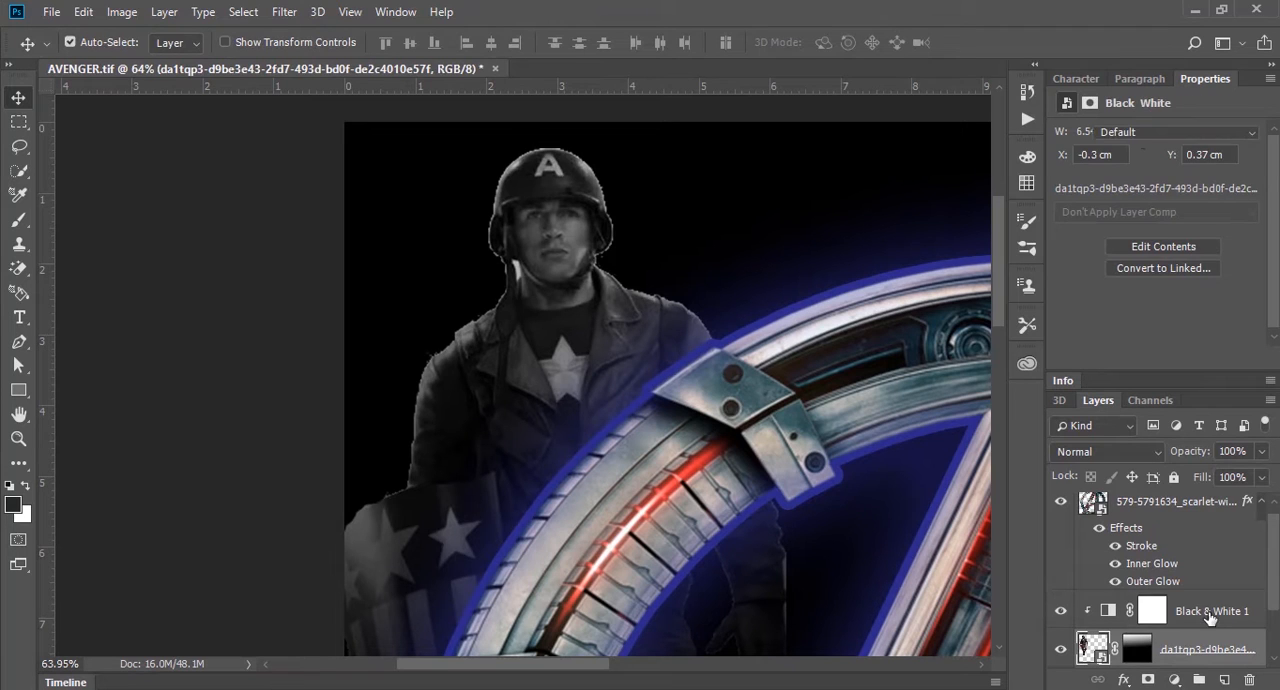
{"action": "left_click", "coordinate": [1190, 649]}
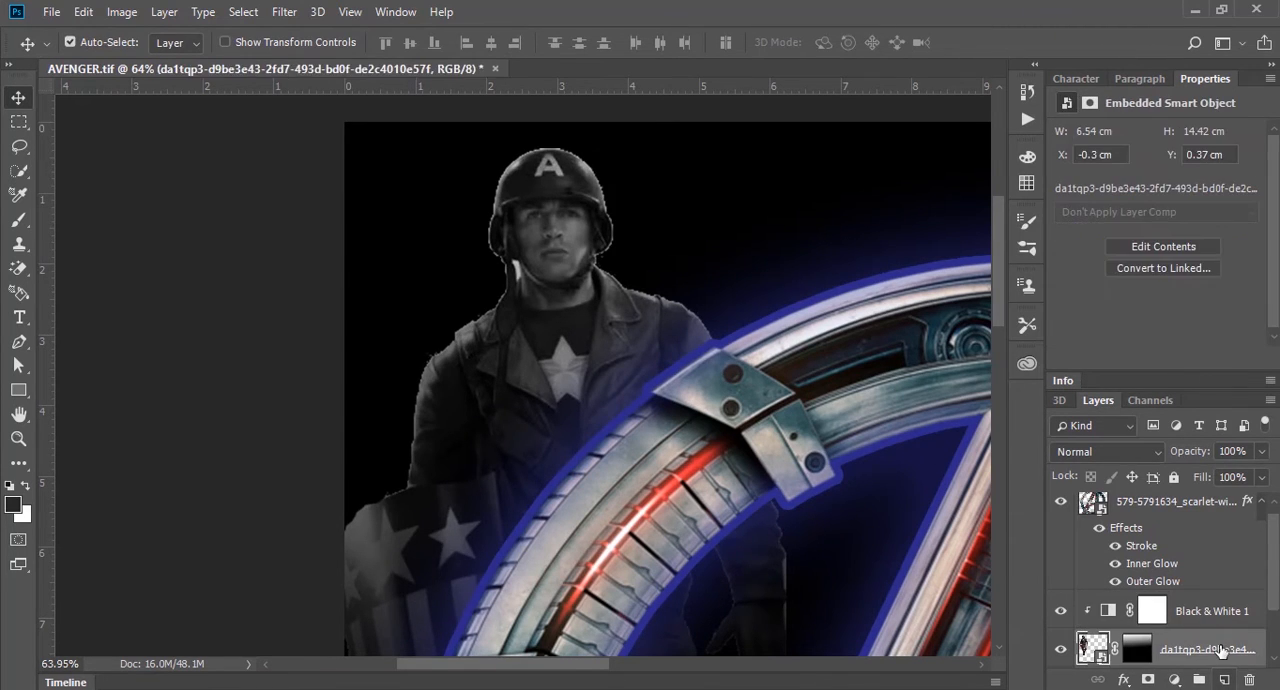
{"action": "left_click", "coordinate": [1225, 680]}
Step: Paint soft black brush strokes, starting at about 200 px, along the canvas-left edge of the soldier's helmet and head
{"action": "key", "text": "b"}
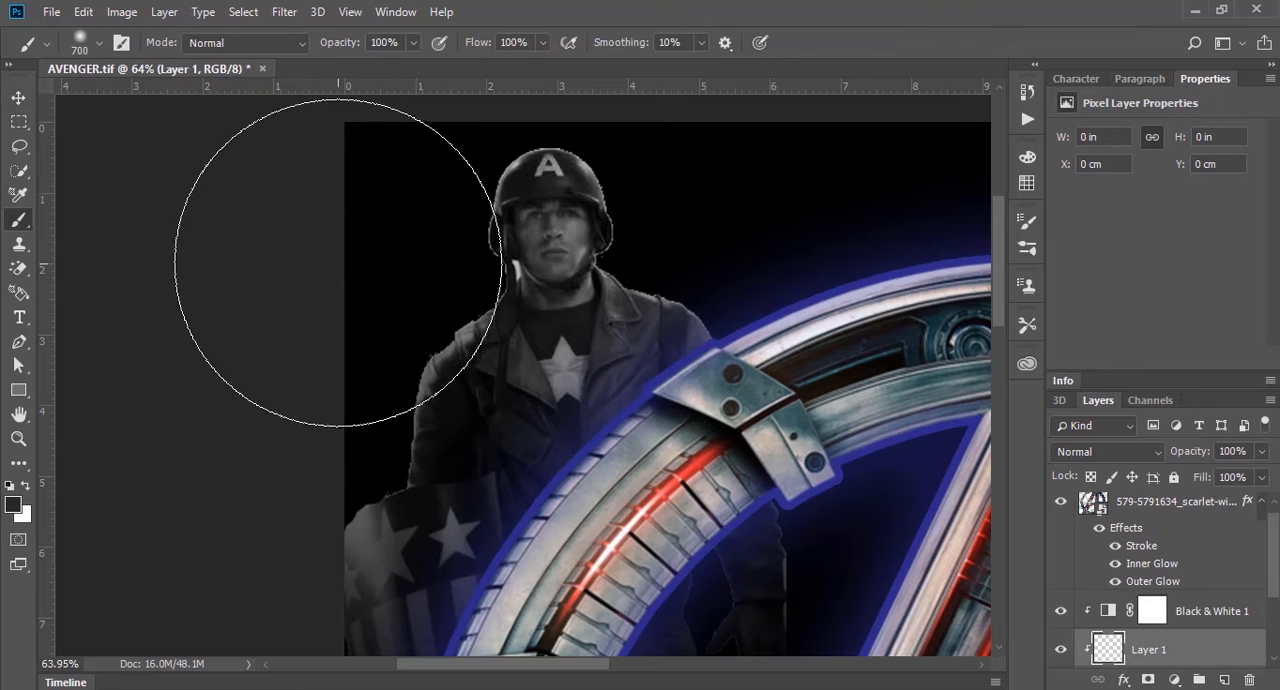
{"action": "key", "text": "bracketleft"}
{"action": "key", "text": "bracketleft"}
{"action": "key", "text": "bracketleft"}
{"action": "key", "text": "bracketleft"}
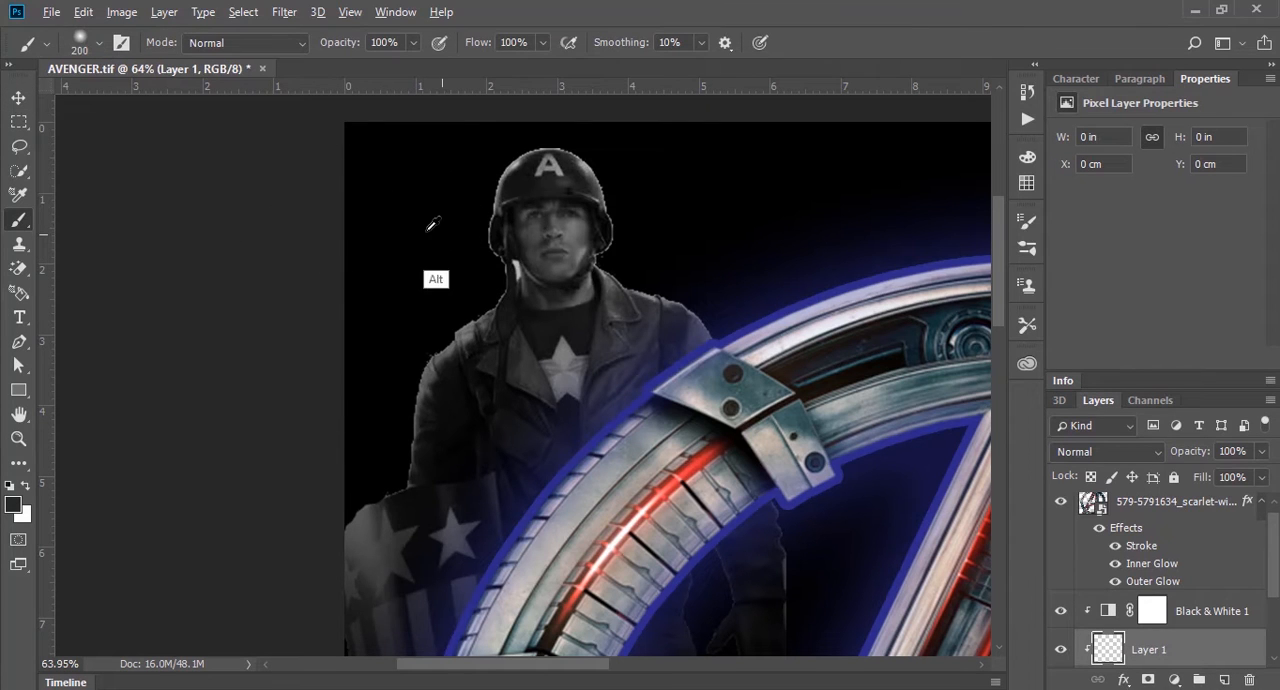
{"action": "left_click_drag", "start_coordinate": [460, 166], "coordinate": [417, 263]}
{"action": "mouse_move", "coordinate": [462, 151]}
{"action": "left_mouse_down"}
{"action": "mouse_move", "coordinate": [477, 131]}
{"action": "mouse_move", "coordinate": [435, 173]}
{"action": "mouse_move", "coordinate": [449, 269]}
{"action": "mouse_move", "coordinate": [449, 234]}
{"action": "mouse_move", "coordinate": [450, 245]}
{"action": "left_mouse_up"}
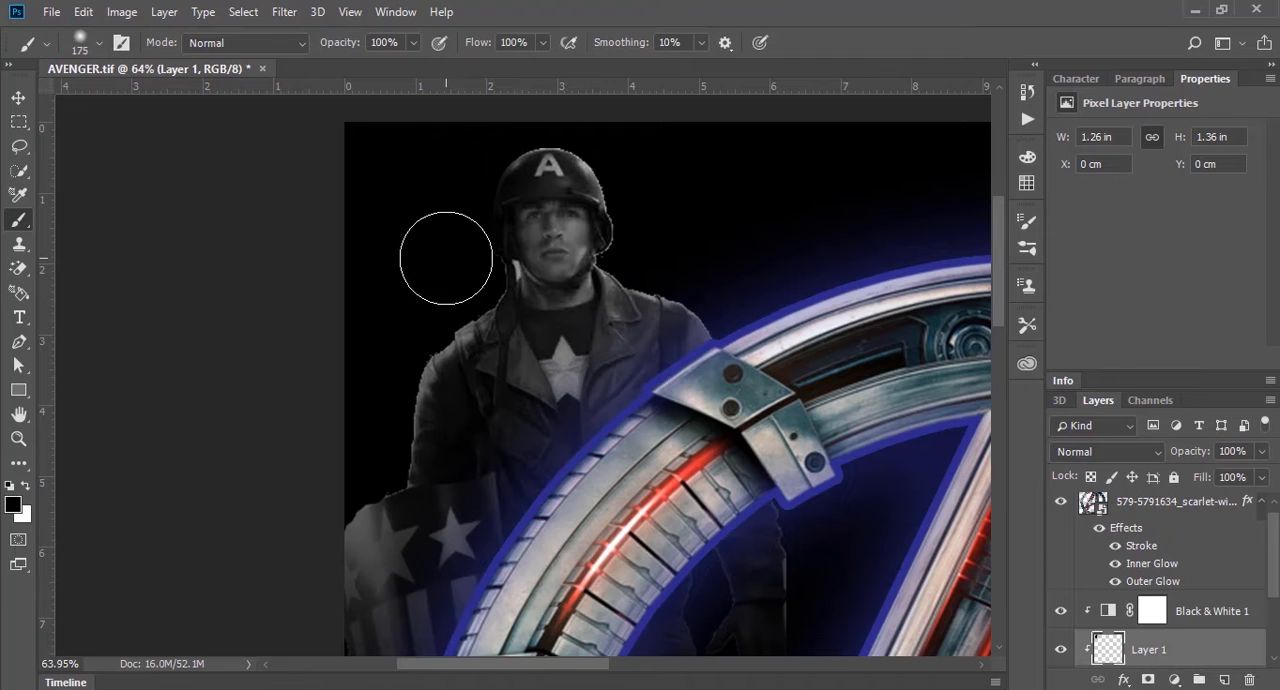
Step: Darken the edges of the soldier's neck, sleeve, shield and helmet with a 100 px black brush at 50% opacity
{"action": "key", "text": "bracketleft"}
{"action": "key", "text": "bracketleft"}
{"action": "key", "text": "bracketleft"}
{"action": "key", "text": "bracketleft"}
{"action": "mouse_move", "coordinate": [489, 266]}
{"action": "left_mouse_down"}
{"action": "mouse_move", "coordinate": [409, 363]}
{"action": "mouse_move", "coordinate": [379, 455]}
{"action": "mouse_move", "coordinate": [390, 439]}
{"action": "left_mouse_up"}
{"action": "key", "text": "ctrl+z"}
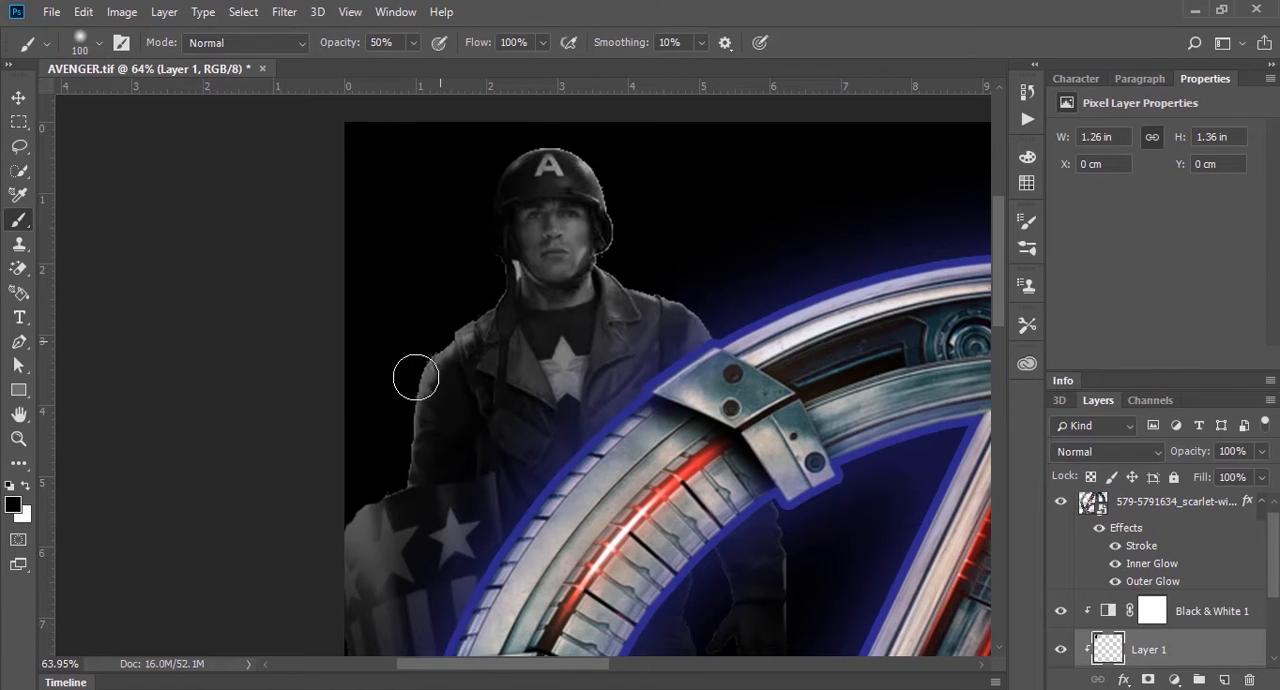
{"action": "mouse_move", "coordinate": [416, 377]}
{"action": "left_mouse_down"}
{"action": "mouse_move", "coordinate": [403, 473]}
{"action": "mouse_move", "coordinate": [468, 290]}
{"action": "mouse_move", "coordinate": [451, 298]}
{"action": "mouse_move", "coordinate": [475, 266]}
{"action": "mouse_move", "coordinate": [477, 301]}
{"action": "mouse_move", "coordinate": [505, 275]}
{"action": "mouse_move", "coordinate": [481, 305]}
{"action": "mouse_move", "coordinate": [514, 267]}
{"action": "mouse_move", "coordinate": [423, 353]}
{"action": "mouse_move", "coordinate": [470, 300]}
{"action": "mouse_move", "coordinate": [392, 412]}
{"action": "left_mouse_up"}
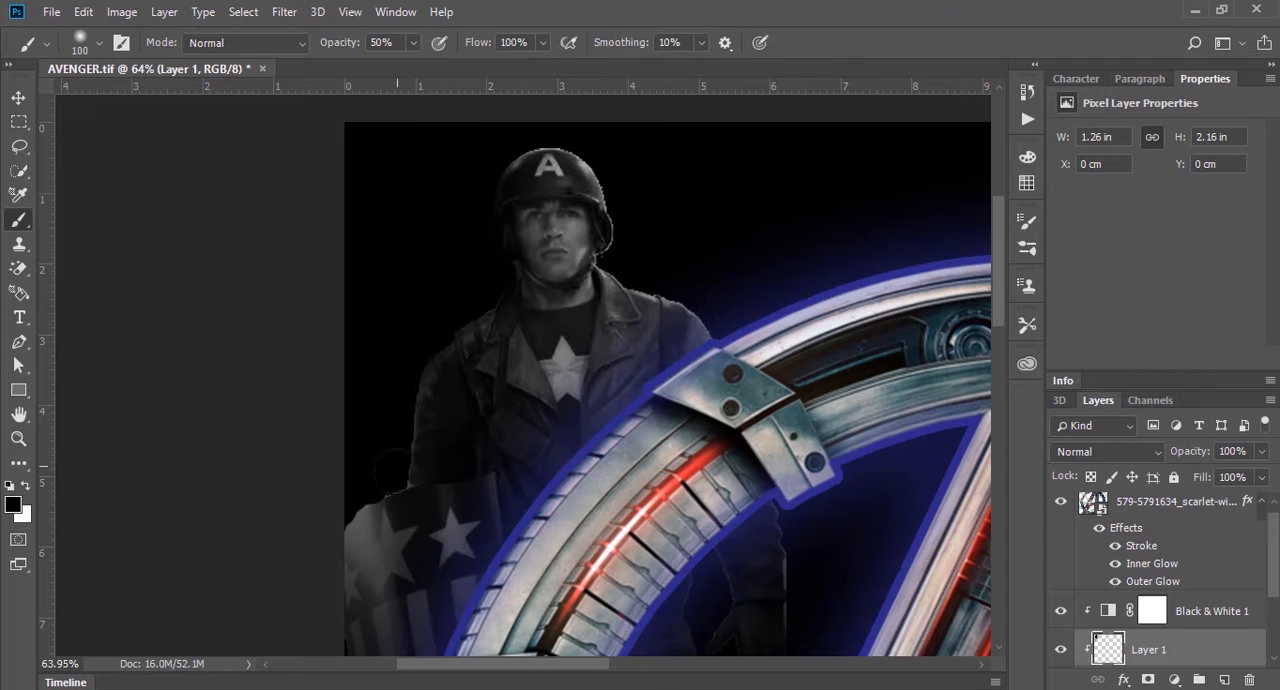
{"action": "mouse_move", "coordinate": [351, 513]}
{"action": "left_mouse_down"}
{"action": "mouse_move", "coordinate": [345, 570]}
{"action": "mouse_move", "coordinate": [346, 495]}
{"action": "mouse_move", "coordinate": [326, 604]}
{"action": "mouse_move", "coordinate": [335, 550]}
{"action": "left_mouse_up"}
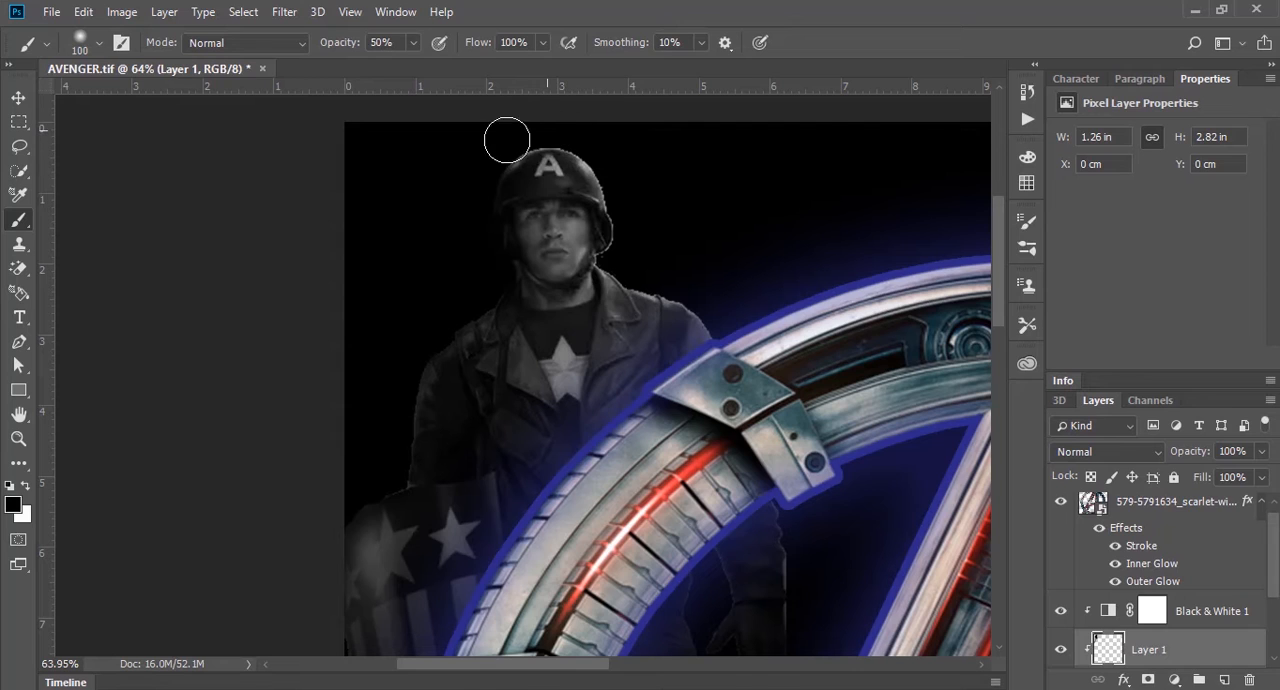
{"action": "mouse_move", "coordinate": [578, 126]}
{"action": "left_mouse_down"}
{"action": "mouse_move", "coordinate": [492, 156]}
{"action": "mouse_move", "coordinate": [609, 121]}
{"action": "mouse_move", "coordinate": [581, 127]}
{"action": "mouse_move", "coordinate": [636, 199]}
{"action": "mouse_move", "coordinate": [612, 162]}
{"action": "mouse_move", "coordinate": [626, 261]}
{"action": "mouse_move", "coordinate": [692, 258]}
{"action": "mouse_move", "coordinate": [635, 256]}
{"action": "mouse_move", "coordinate": [740, 334]}
{"action": "mouse_move", "coordinate": [752, 284]}
{"action": "mouse_move", "coordinate": [679, 256]}
{"action": "mouse_move", "coordinate": [615, 259]}
{"action": "left_mouse_up"}
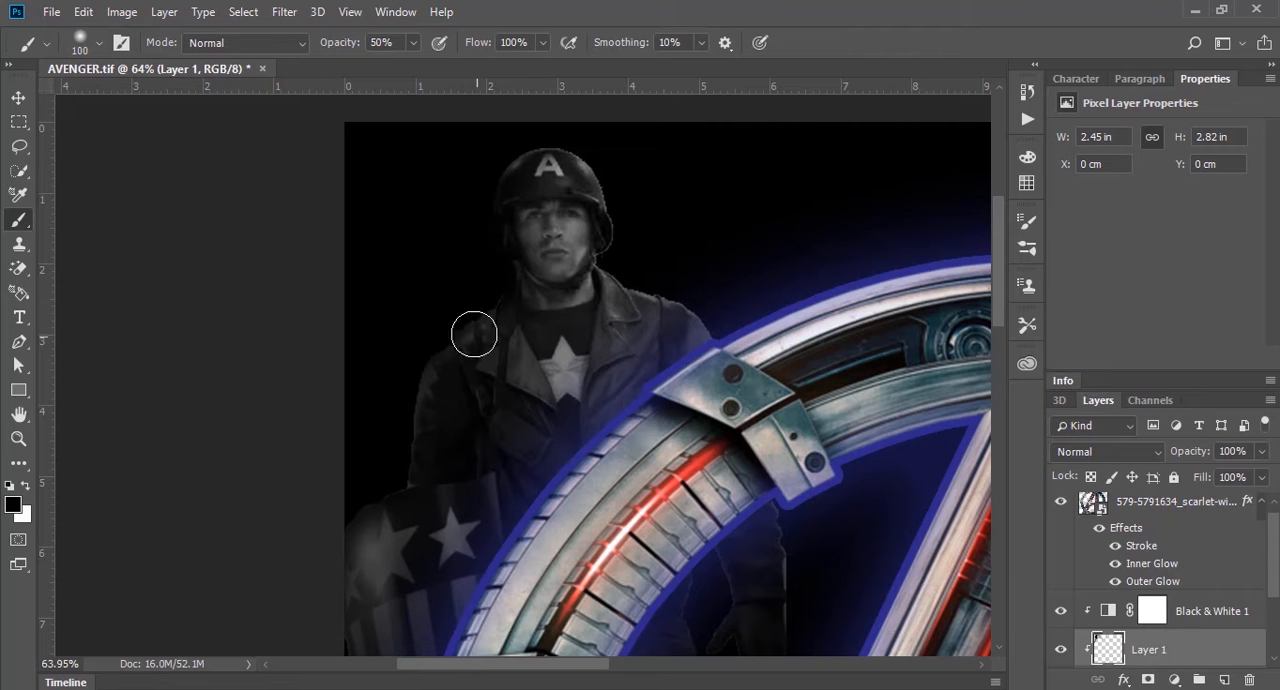
{"action": "scroll", "coordinate": [494, 323], "scroll_direction": "down", "scroll_amount": 3}
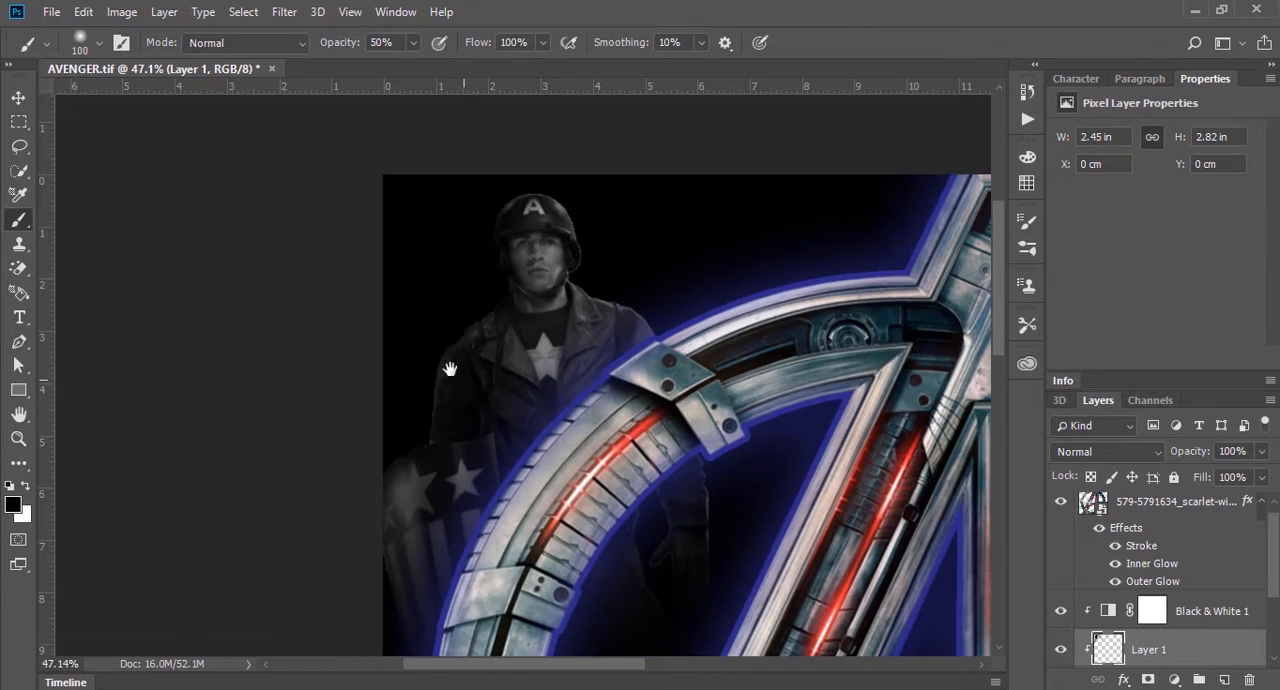
{"action": "left_click_drag", "start_coordinate": [450, 369], "coordinate": [380, 308]}
{"action": "left_click", "coordinate": [18, 98]}
{"action": "left_click", "coordinate": [71, 134]}
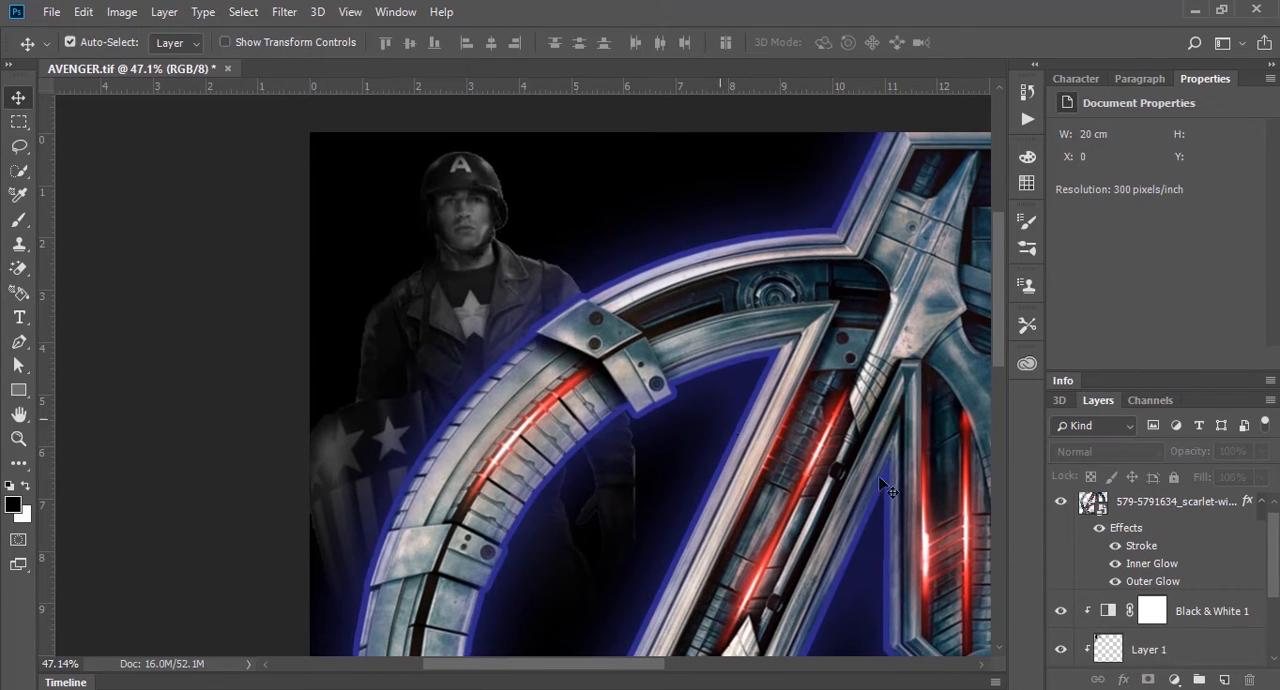
Step: Set the soldier layer's opacity to 80%
{"action": "left_click", "coordinate": [1198, 649]}
{"action": "scroll", "coordinate": [1200, 645], "scroll_direction": "down", "scroll_amount": 3}
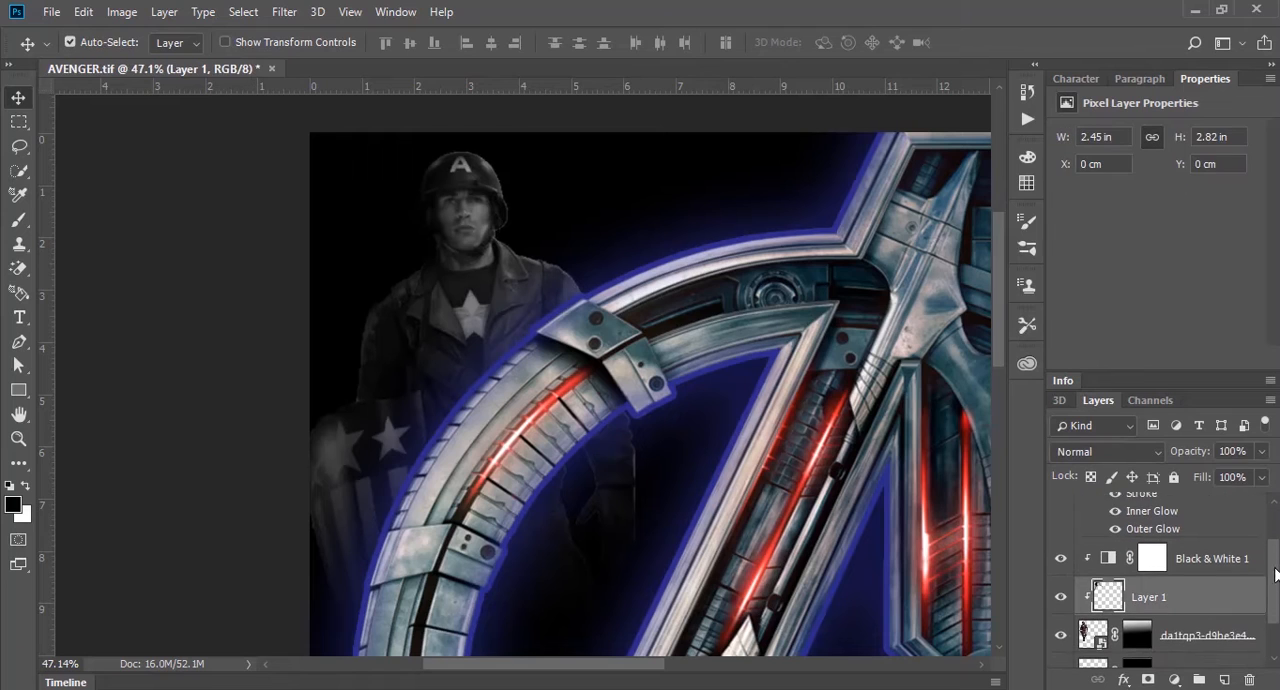
{"action": "left_click", "coordinate": [1233, 622]}
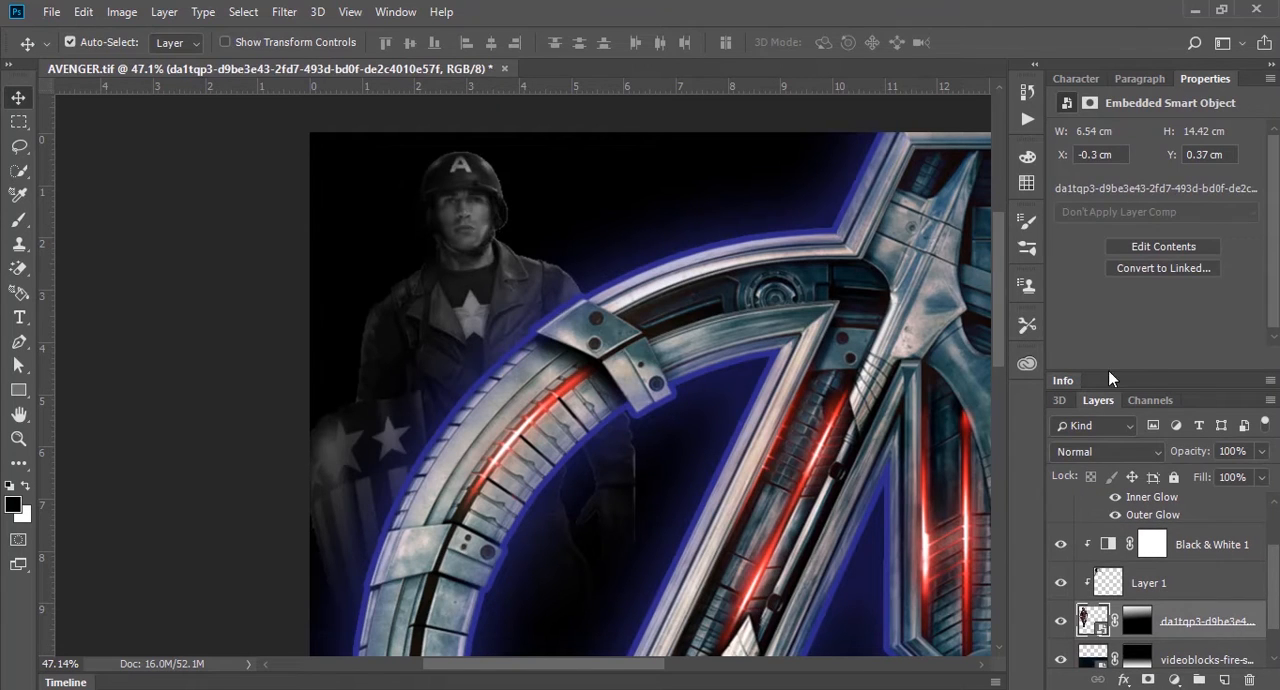
{"action": "key", "text": "8"}
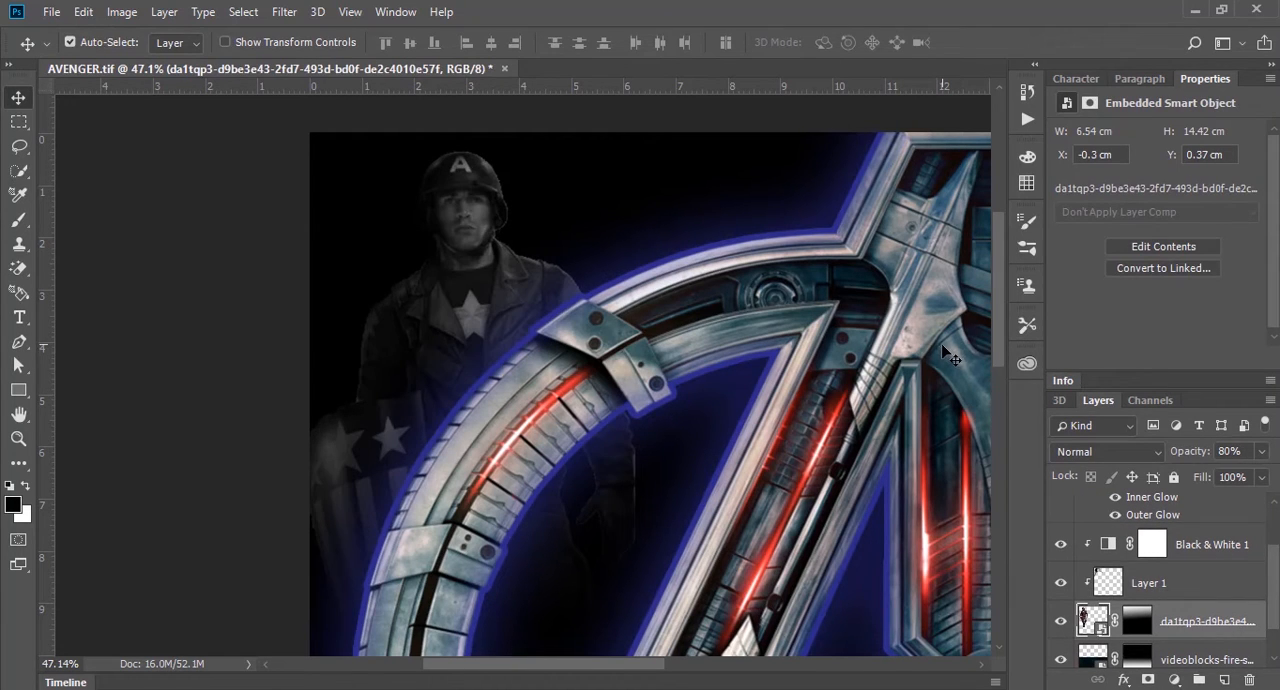
{"action": "left_click", "coordinate": [212, 361]}
{"action": "left_click_drag", "start_coordinate": [540, 361], "coordinate": [455, 361]}
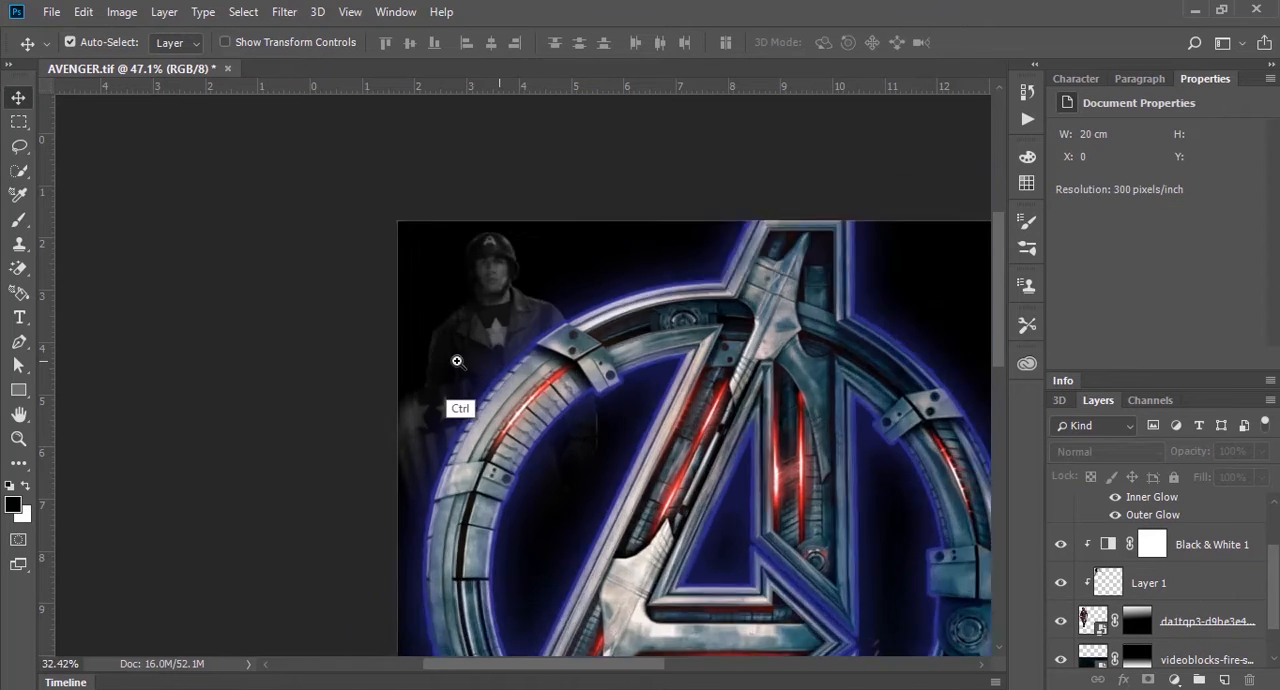
{"action": "key", "text": "ctrl+0"}
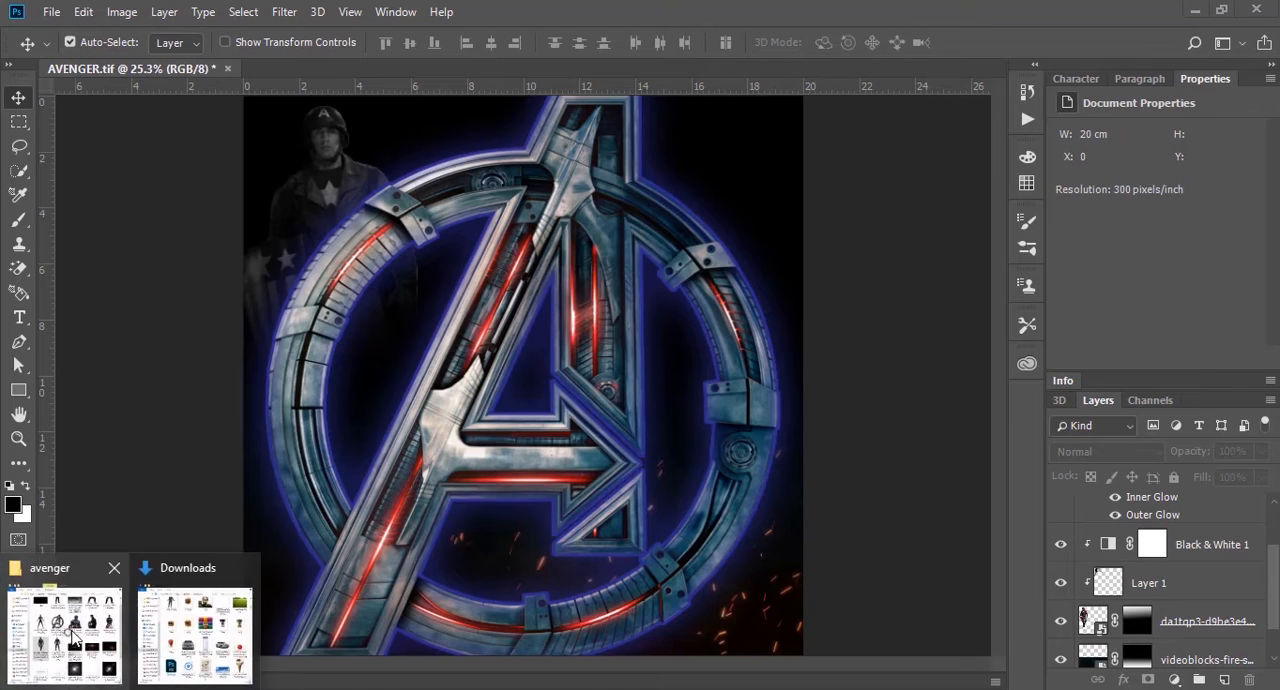
Step: Place the 21395-1-captain-america-transparent image from the avenger folder into the document
{"action": "left_click", "coordinate": [60, 630]}
{"action": "left_click", "coordinate": [463, 272]}
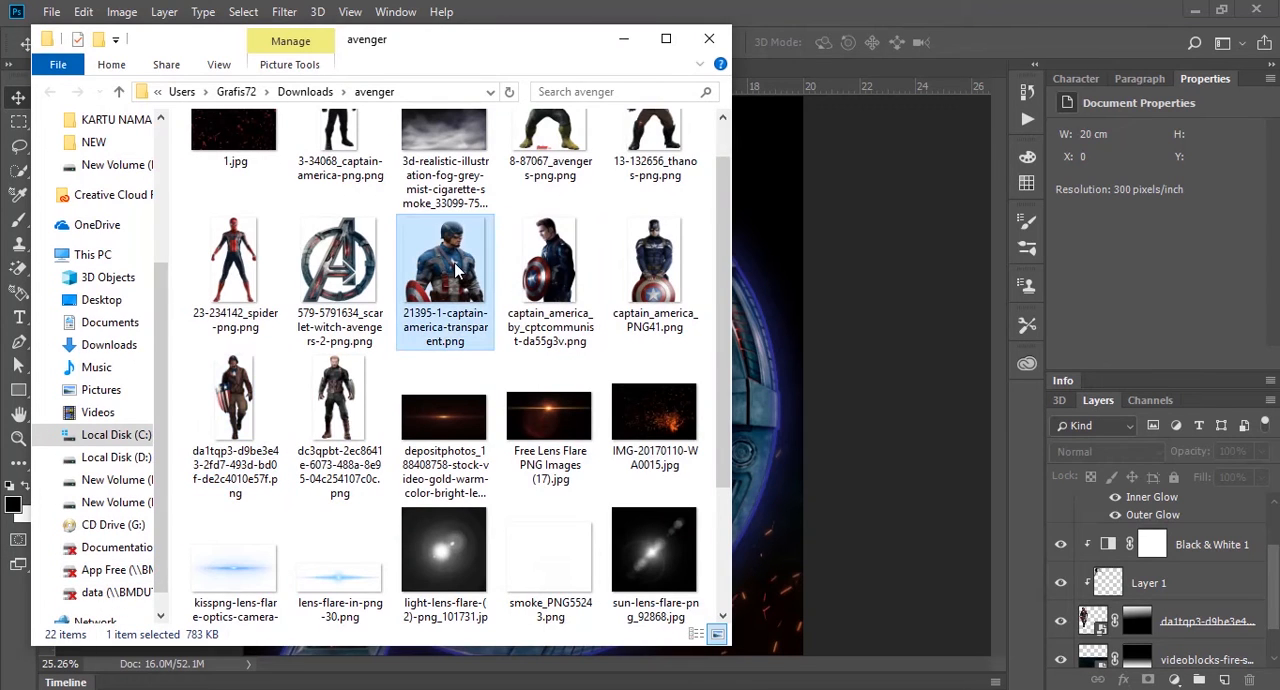
{"action": "left_click_drag", "start_coordinate": [455, 270], "coordinate": [845, 284]}
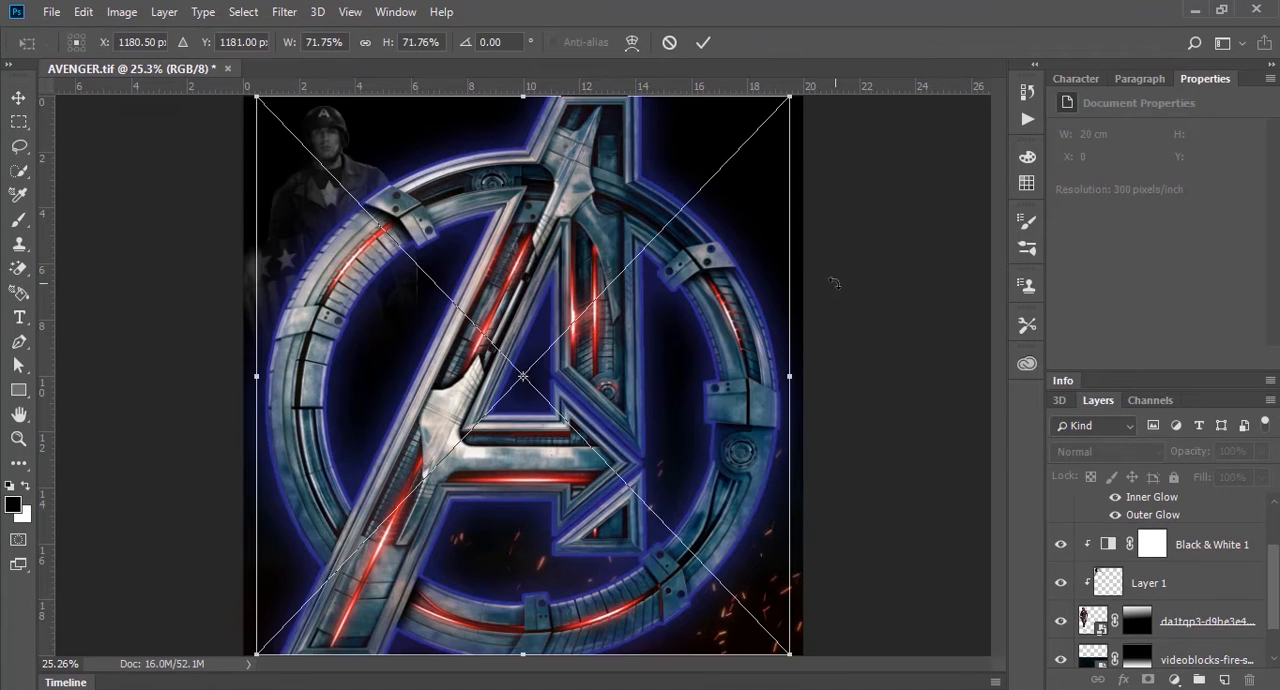
Step: Scale Captain America to about 10.6 by 10.92 cm and position him in the canvas's upper-right area
{"action": "left_click_drag", "start_coordinate": [716, 351], "coordinate": [747, 325]}
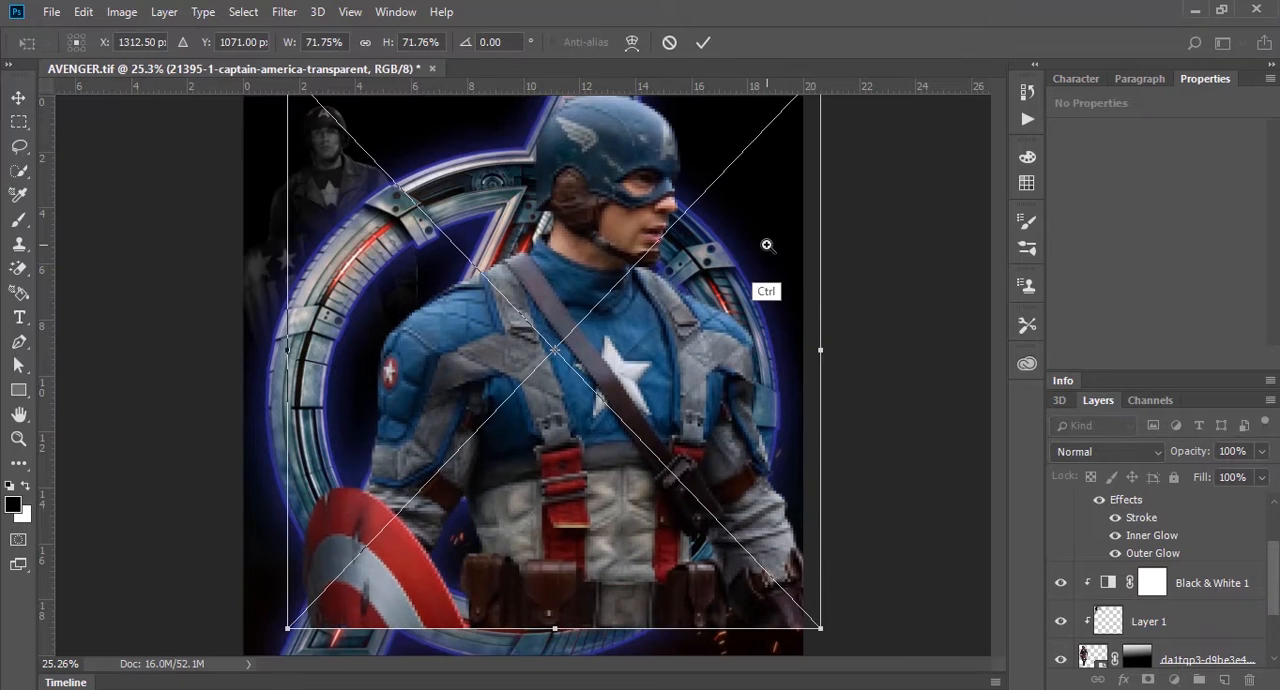
{"action": "left_click_drag", "start_coordinate": [767, 246], "coordinate": [741, 248]}
{"action": "left_click_drag", "start_coordinate": [793, 101], "coordinate": [670, 229]}
{"action": "left_click_drag", "start_coordinate": [636, 356], "coordinate": [758, 241]}
{"action": "left_click_drag", "start_coordinate": [790, 357], "coordinate": [829, 396]}
{"action": "left_click_drag", "start_coordinate": [762, 316], "coordinate": [724, 283]}
{"action": "key", "text": "Return"}
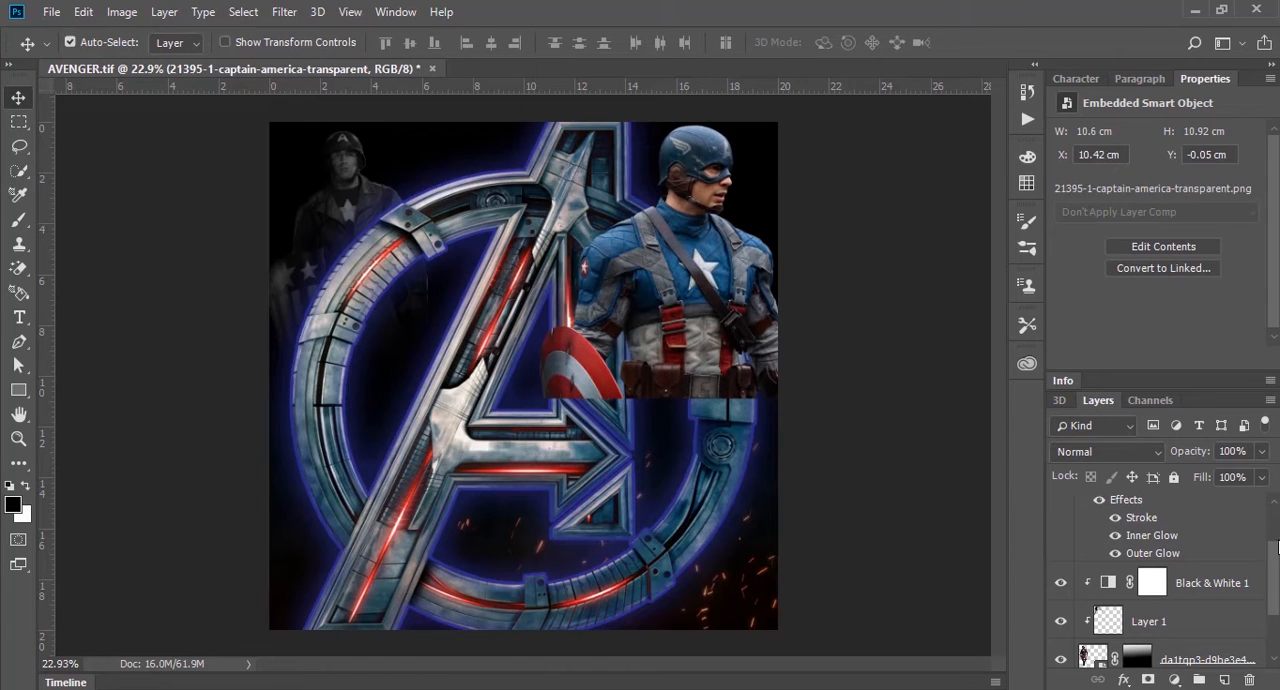
Step: Move the Captain America layer directly below the Avengers logo layer
{"action": "scroll", "coordinate": [1270, 505], "scroll_direction": "up", "scroll_amount": 2}
{"action": "left_click_drag", "start_coordinate": [1194, 519], "coordinate": [1186, 572]}
{"action": "left_click", "coordinate": [826, 300]}
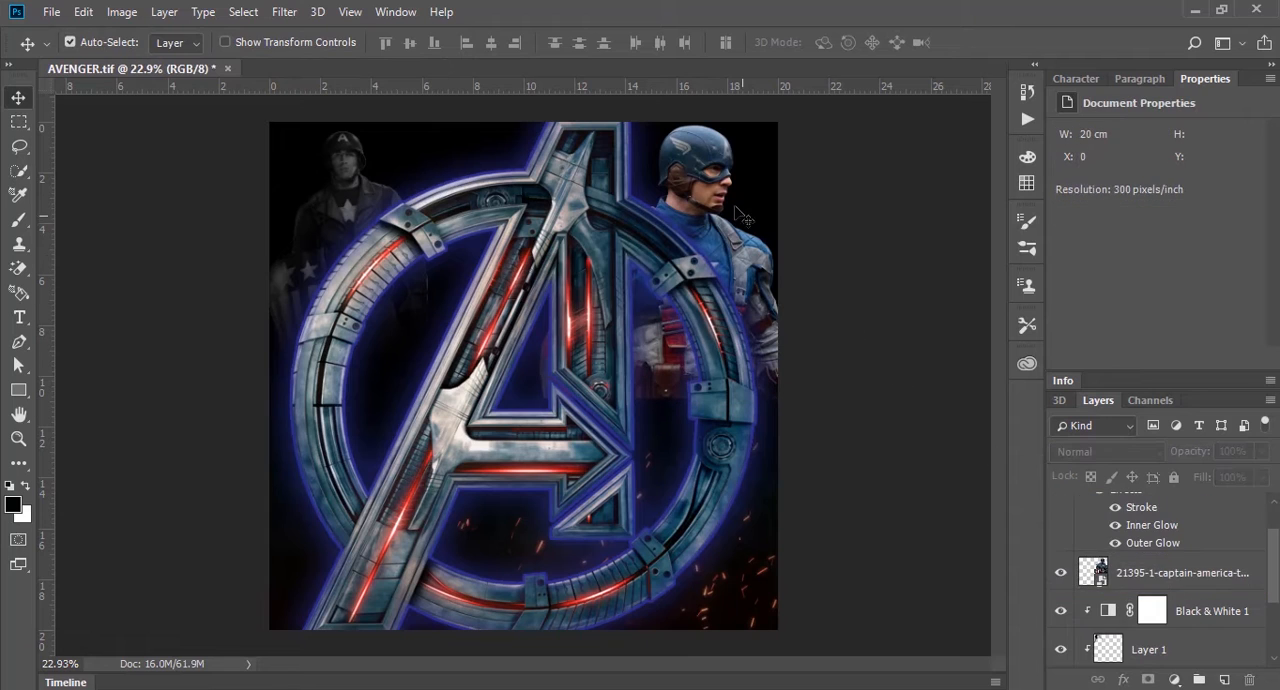
{"action": "left_click", "coordinate": [708, 177]}
{"action": "left_click", "coordinate": [1174, 680]}
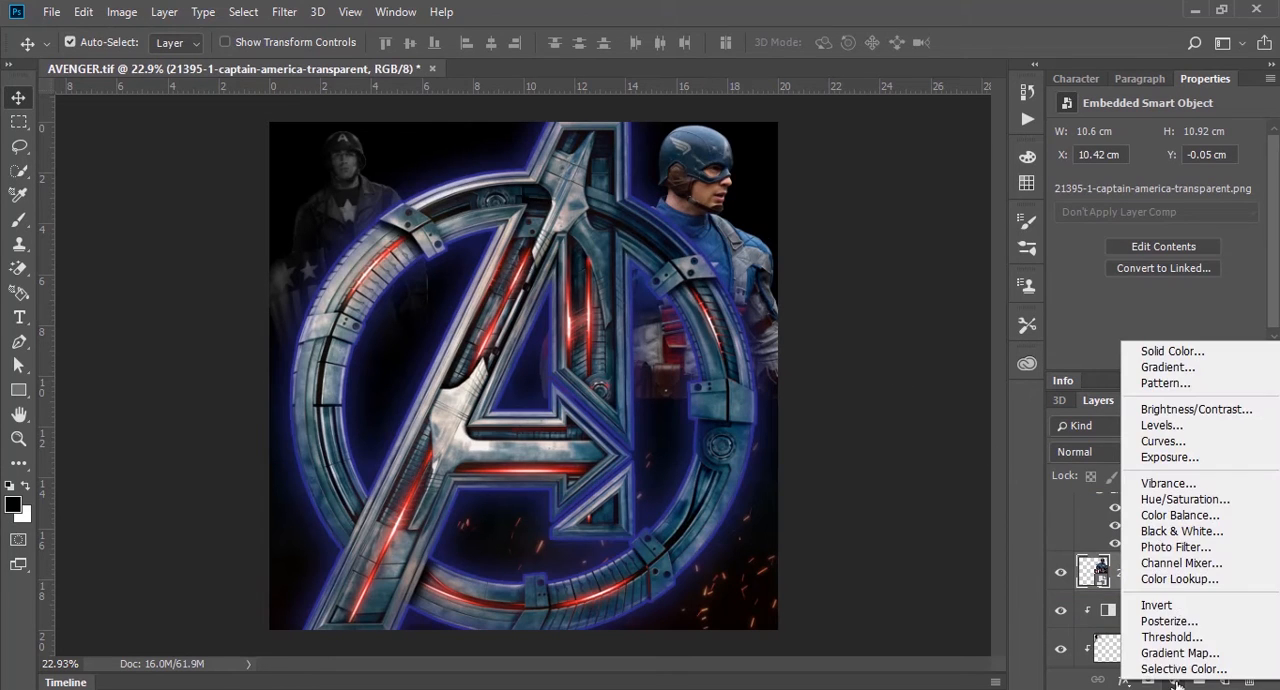
{"action": "left_click", "coordinate": [1208, 538]}
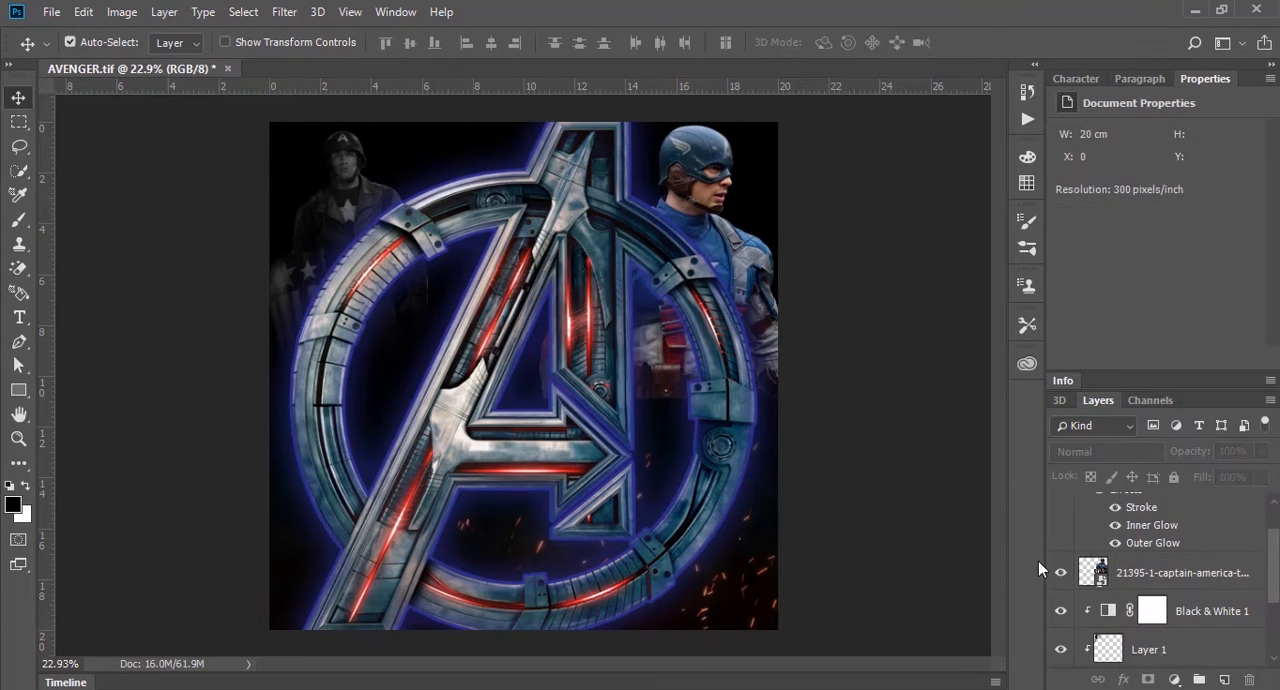
Step: Duplicate the Black & White 1 adjustment above the Captain America layer and clip the copy to it
{"action": "left_click_drag", "start_coordinate": [1218, 611], "coordinate": [1210, 557]}
{"action": "key", "text": "ctrl+alt+g"}
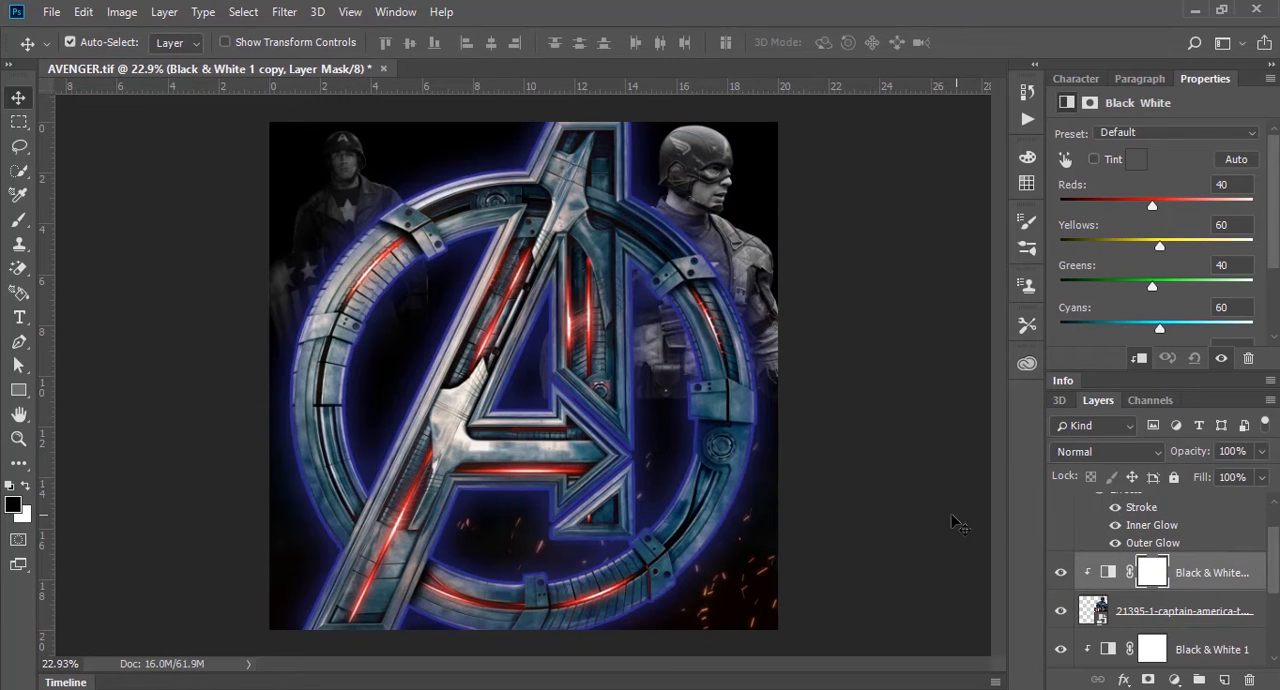
{"action": "left_click", "coordinate": [956, 521]}
Step: Add a layer mask to Captain America and fade his lower body out with upward black-to-white linear gradients
{"action": "left_click", "coordinate": [1211, 613]}
{"action": "left_click", "coordinate": [1149, 681]}
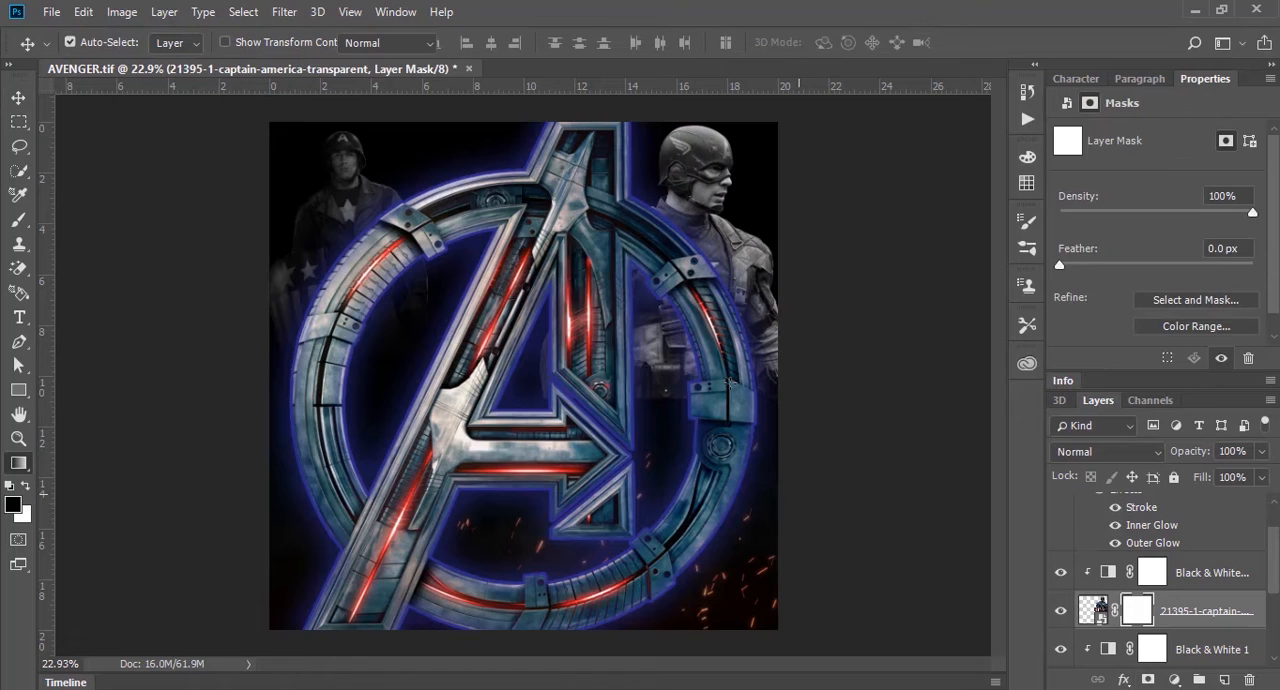
{"action": "key", "text": "g"}
{"action": "left_click_drag", "start_coordinate": [680, 390], "coordinate": [675, 166]}
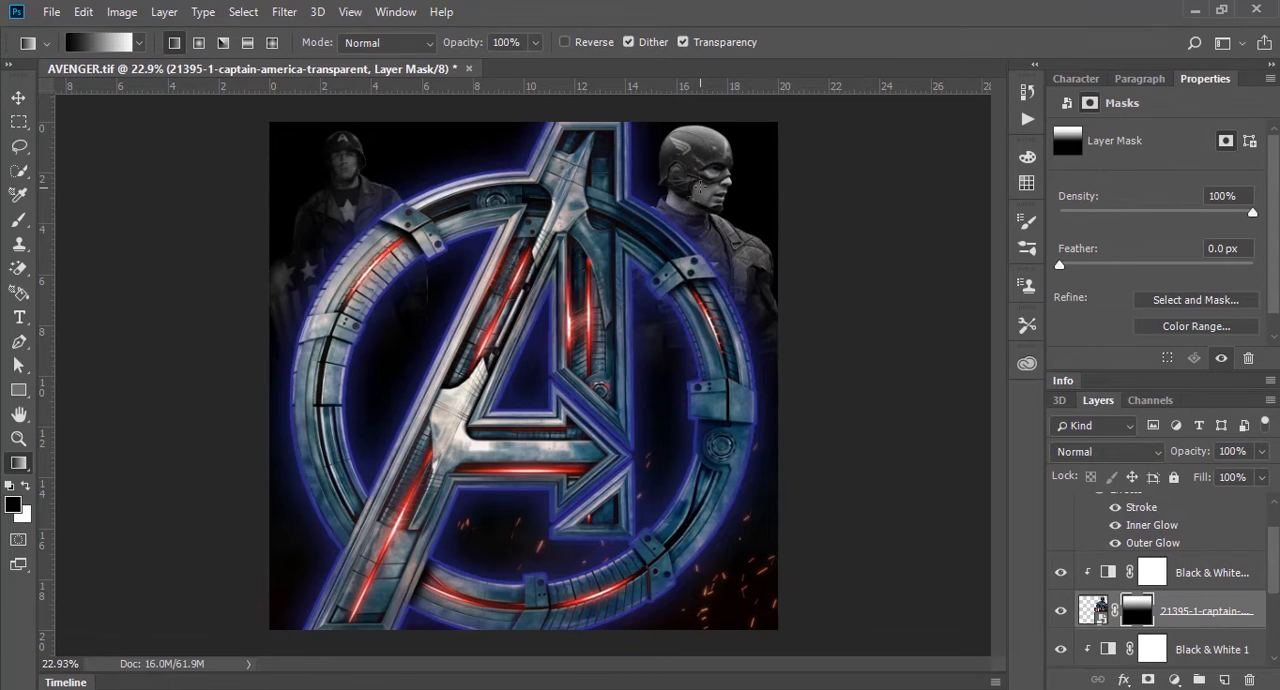
{"action": "left_click_drag", "start_coordinate": [678, 360], "coordinate": [679, 141]}
{"action": "left_click", "coordinate": [20, 98]}
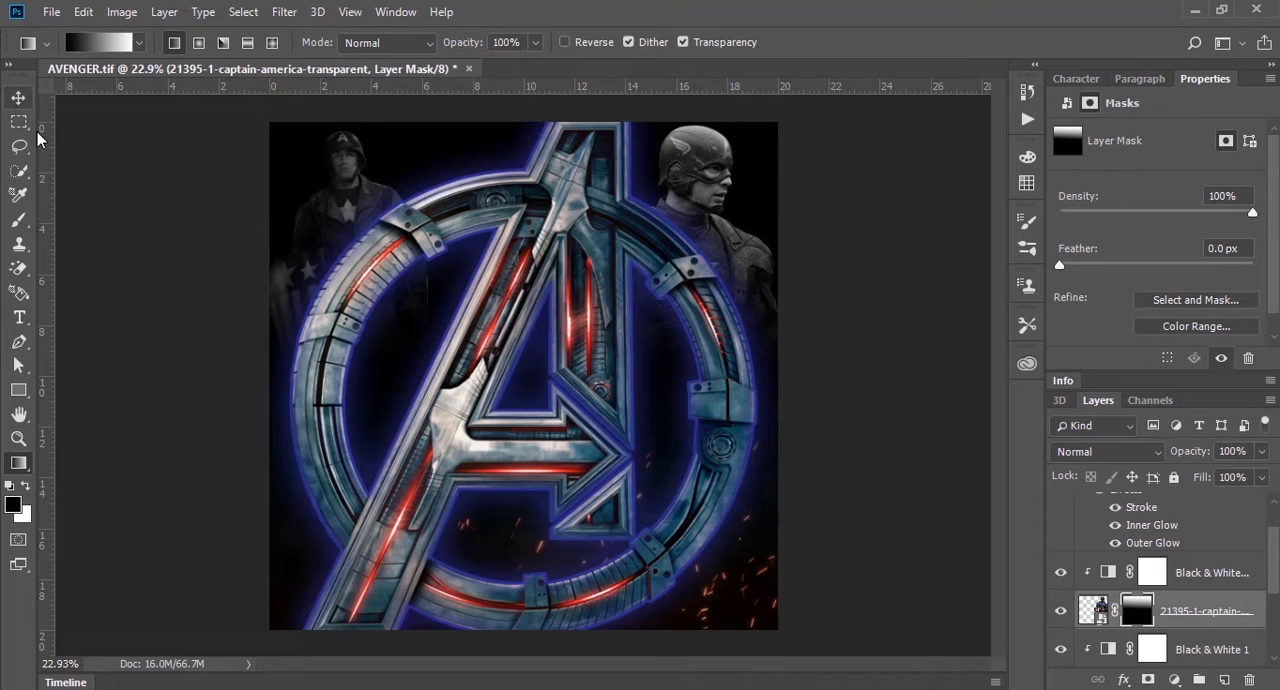
{"action": "left_click", "coordinate": [100, 124]}
{"action": "left_click", "coordinate": [705, 162]}
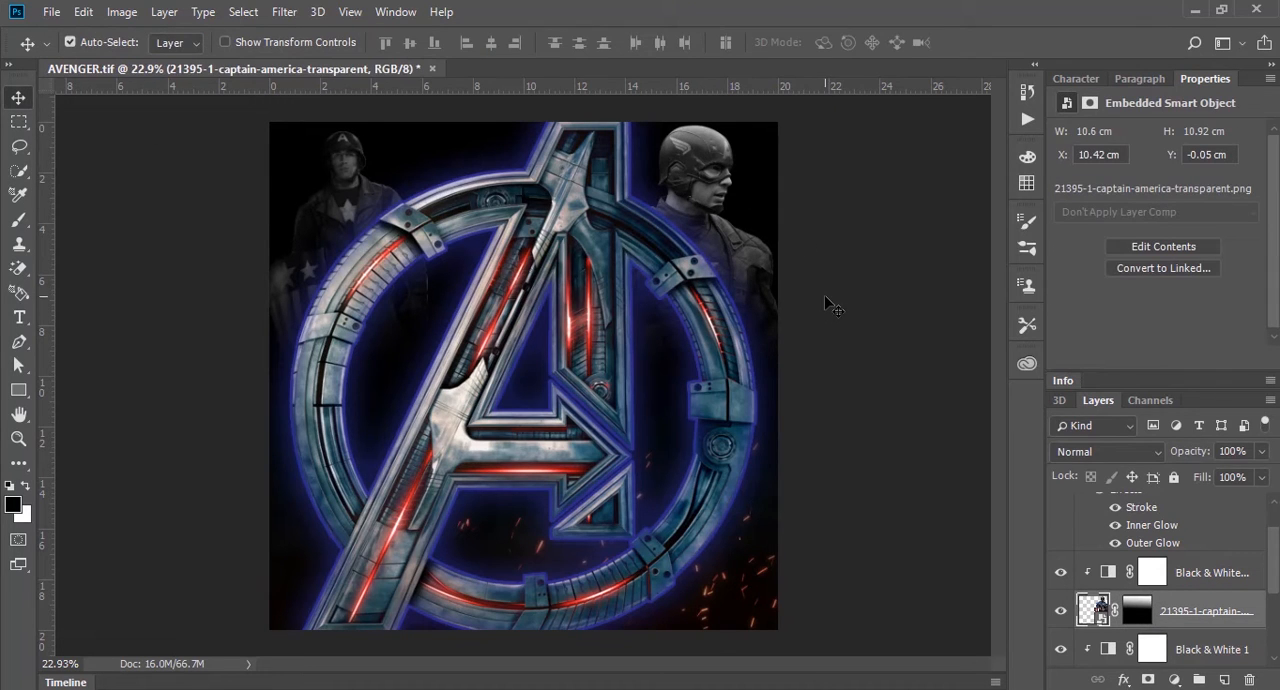
Step: Lower the opacity of the Captain America layer to 50%
{"action": "key", "text": "5"}
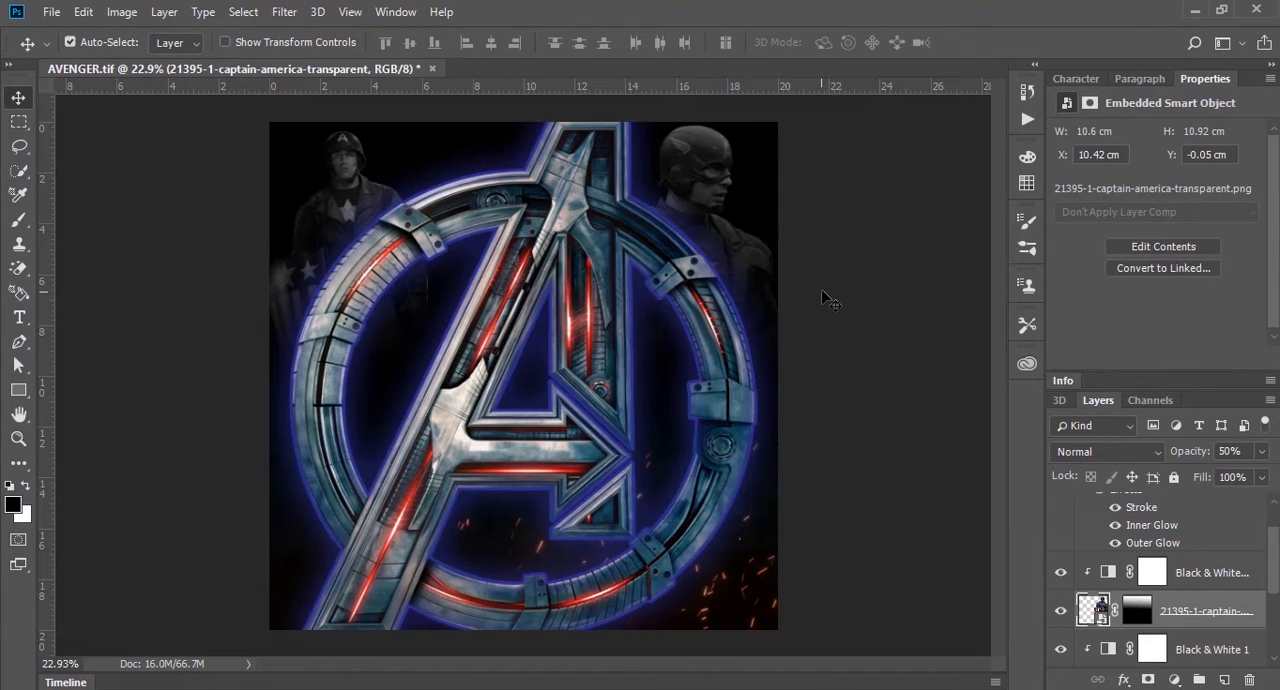
{"action": "left_click", "coordinate": [830, 289]}
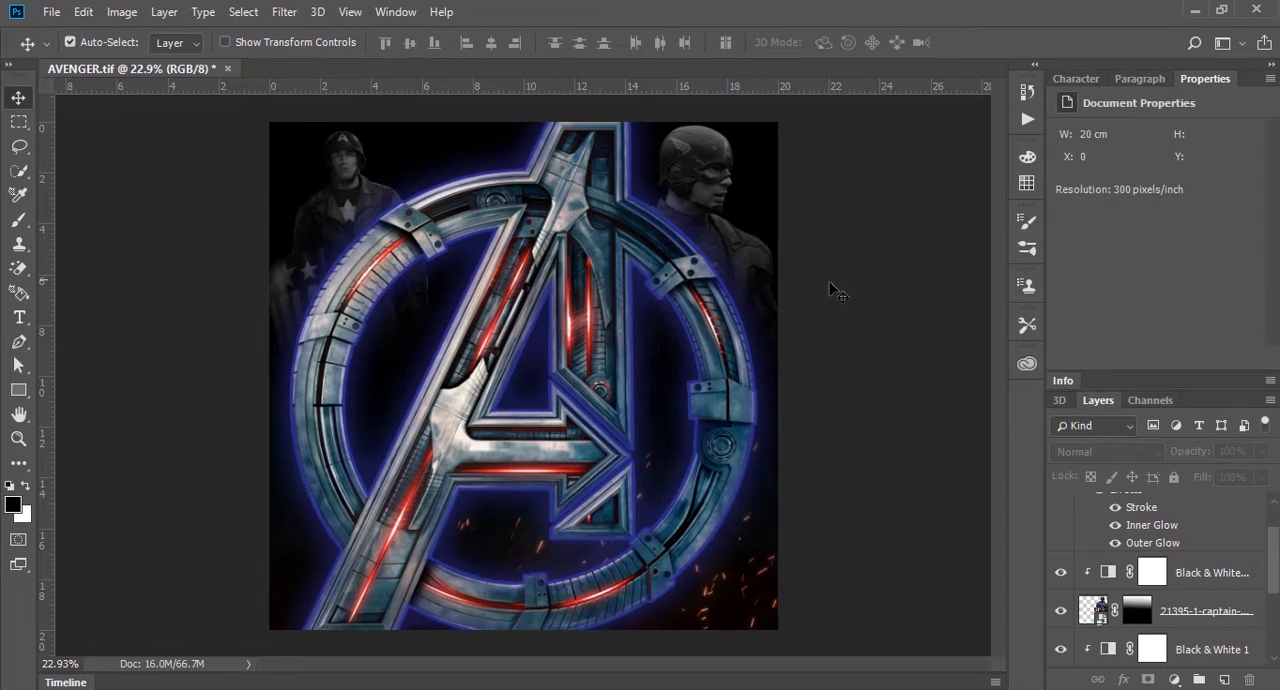
{"action": "left_click", "coordinate": [368, 205]}
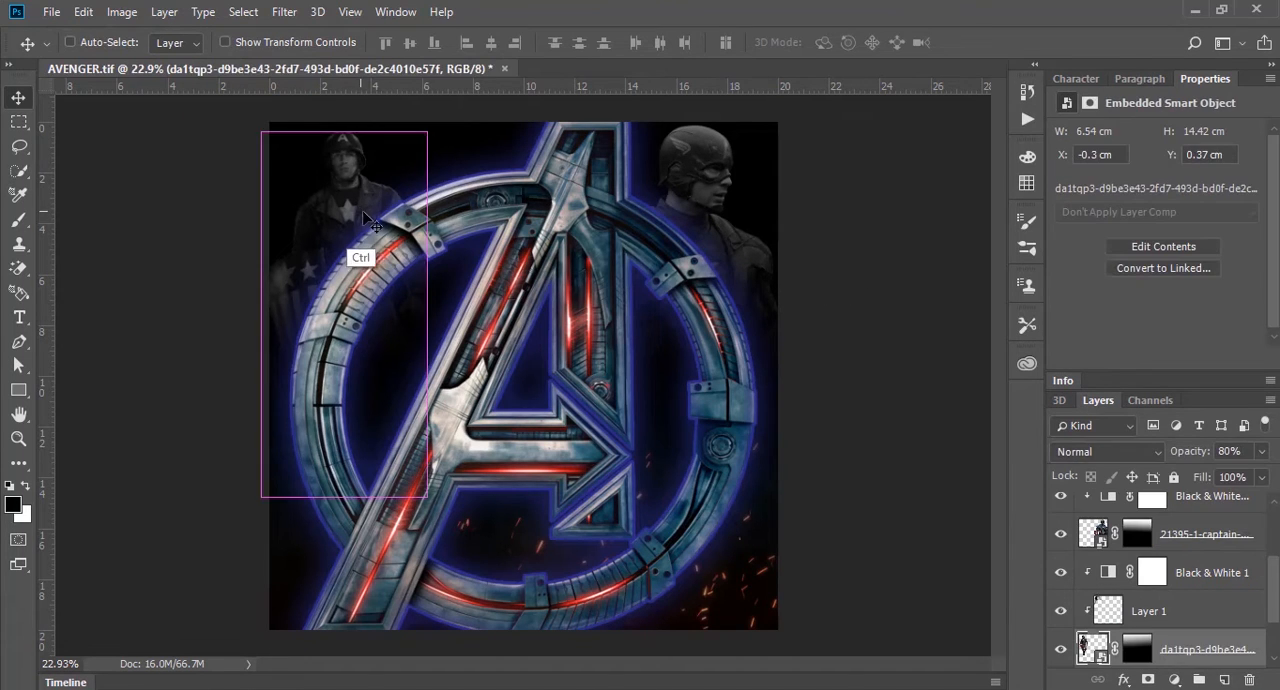
{"action": "key", "text": "ctrl+t"}
{"action": "left_click_drag", "start_coordinate": [428, 498], "coordinate": [472, 597]}
{"action": "key", "text": "Return"}
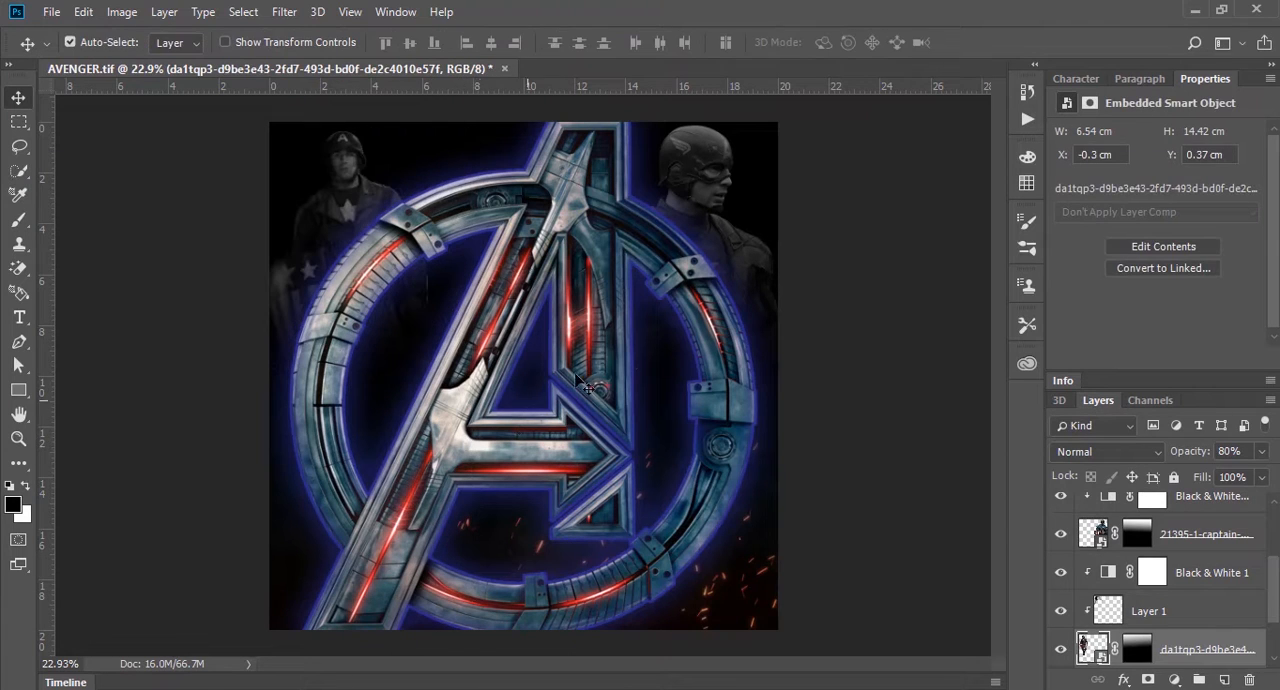
Step: Scale the soldier and his clipped Layer 1 together to about 134% and place them in the canvas's upper-left corner
{"action": "key", "text": "alt+bracketright"}
{"action": "key", "text": "ctrl+t"}
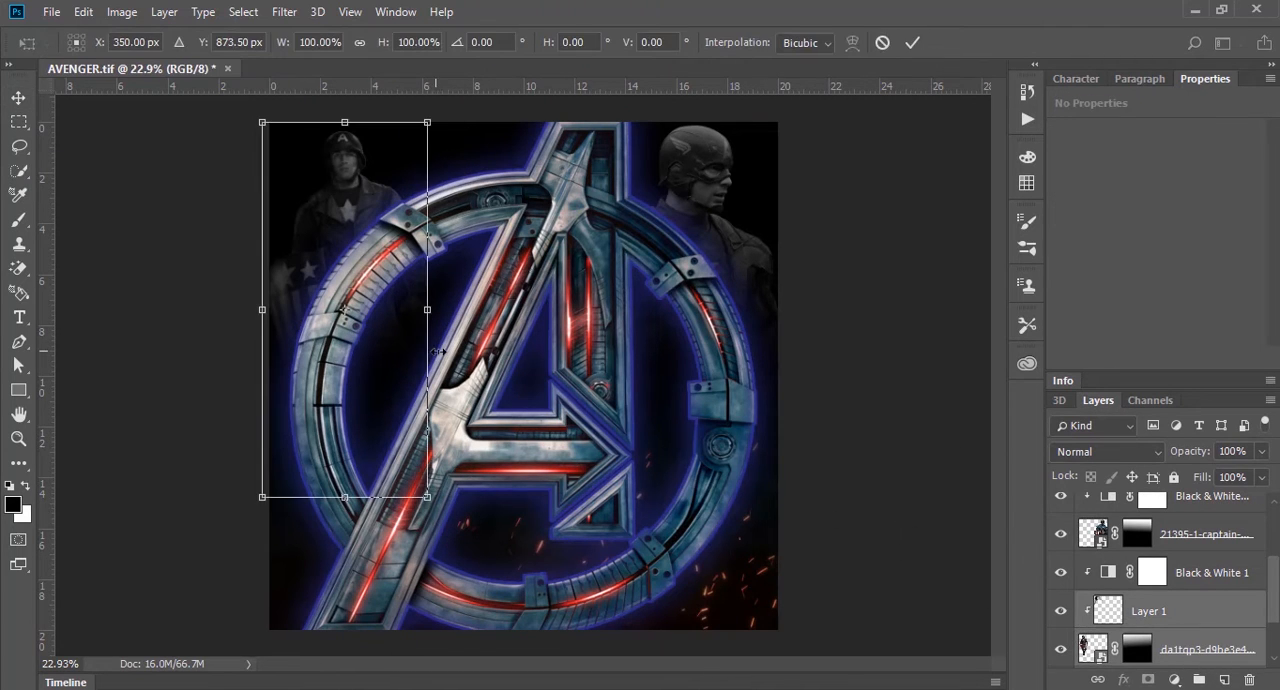
{"action": "left_click_drag", "start_coordinate": [430, 499], "coordinate": [486, 625]}
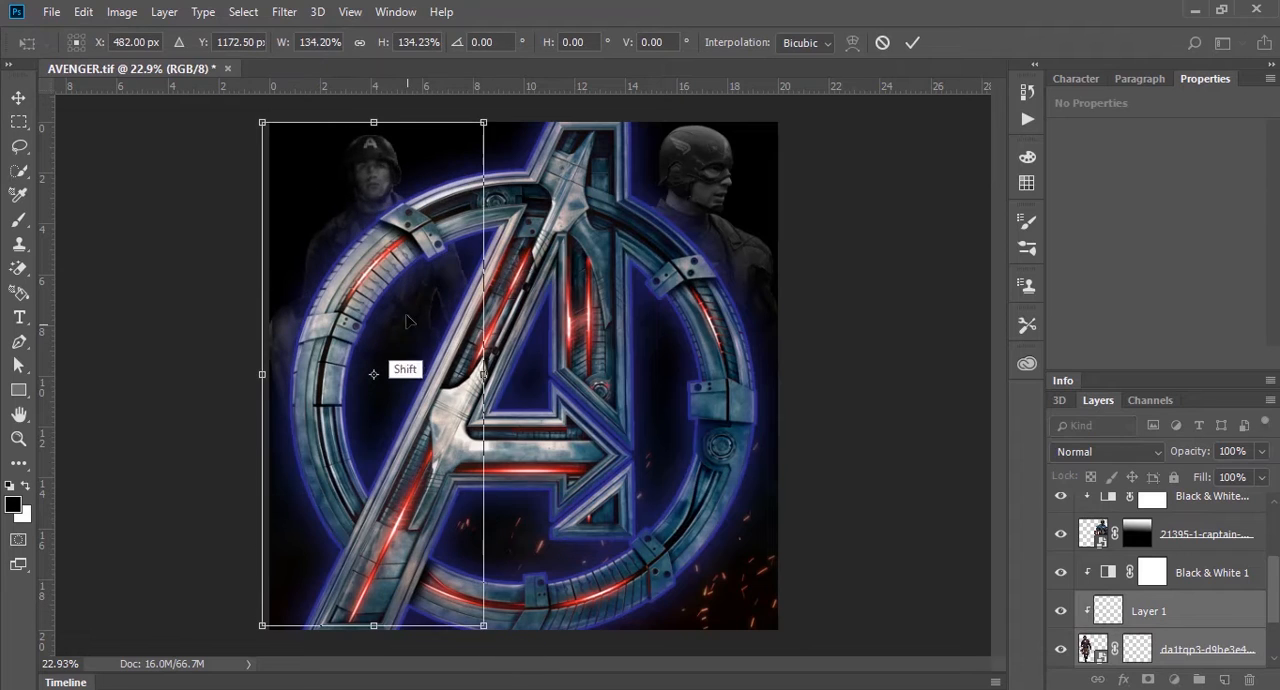
{"action": "left_click_drag", "start_coordinate": [424, 311], "coordinate": [410, 283]}
{"action": "key", "text": "Return"}
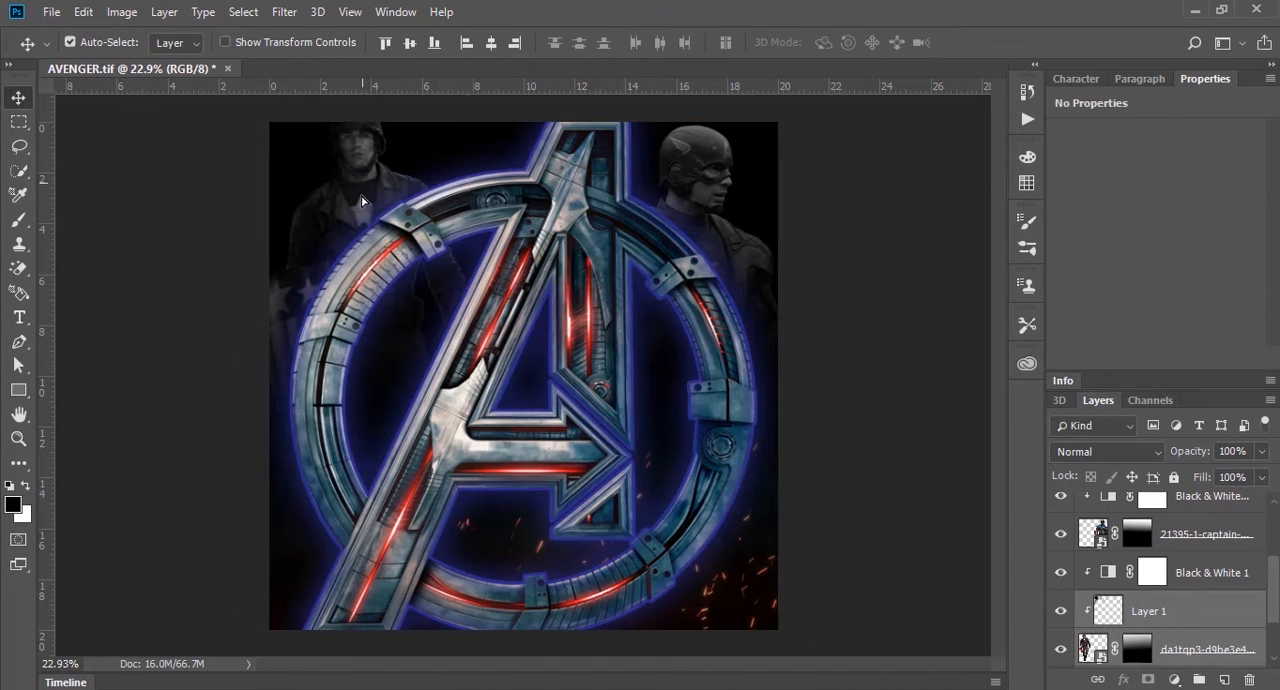
{"action": "key", "text": "ctrl"}
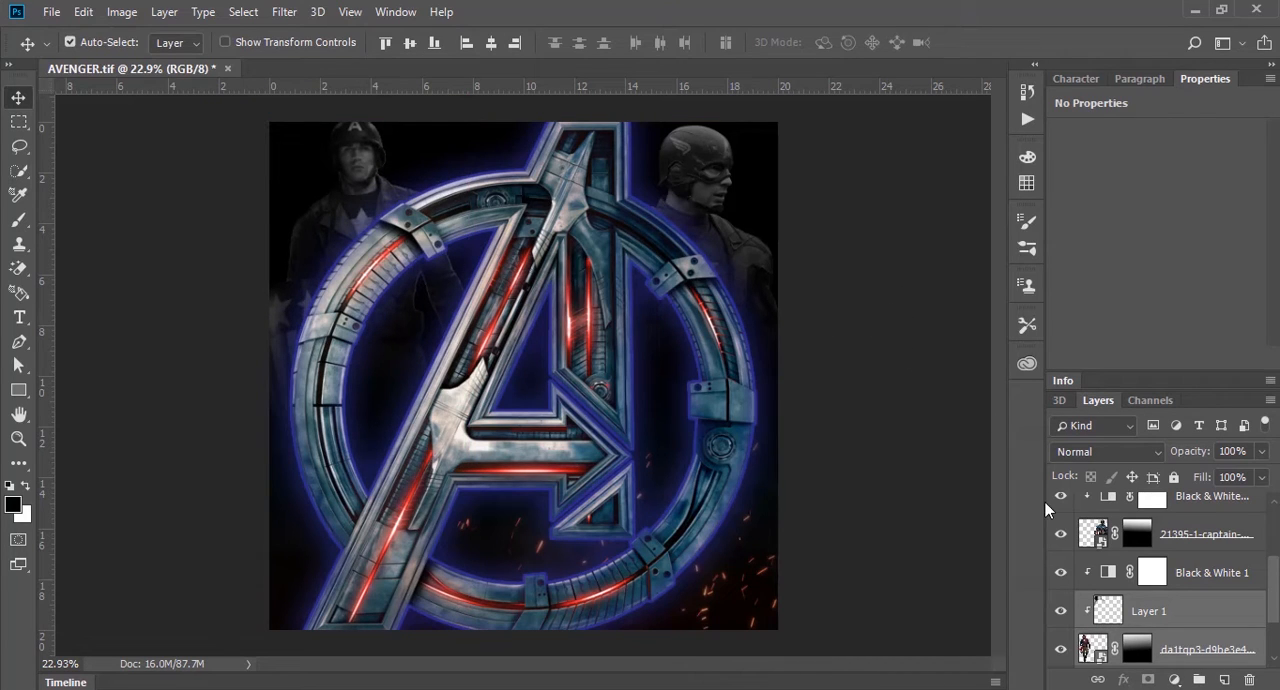
Step: Redraw the soldier's layer mask with a diagonal black-to-white gradient running from inside the logo ring toward the canvas's upper-left
{"action": "left_click", "coordinate": [1137, 649]}
{"action": "key", "text": "g"}
{"action": "left_click_drag", "start_coordinate": [405, 377], "coordinate": [314, 98]}
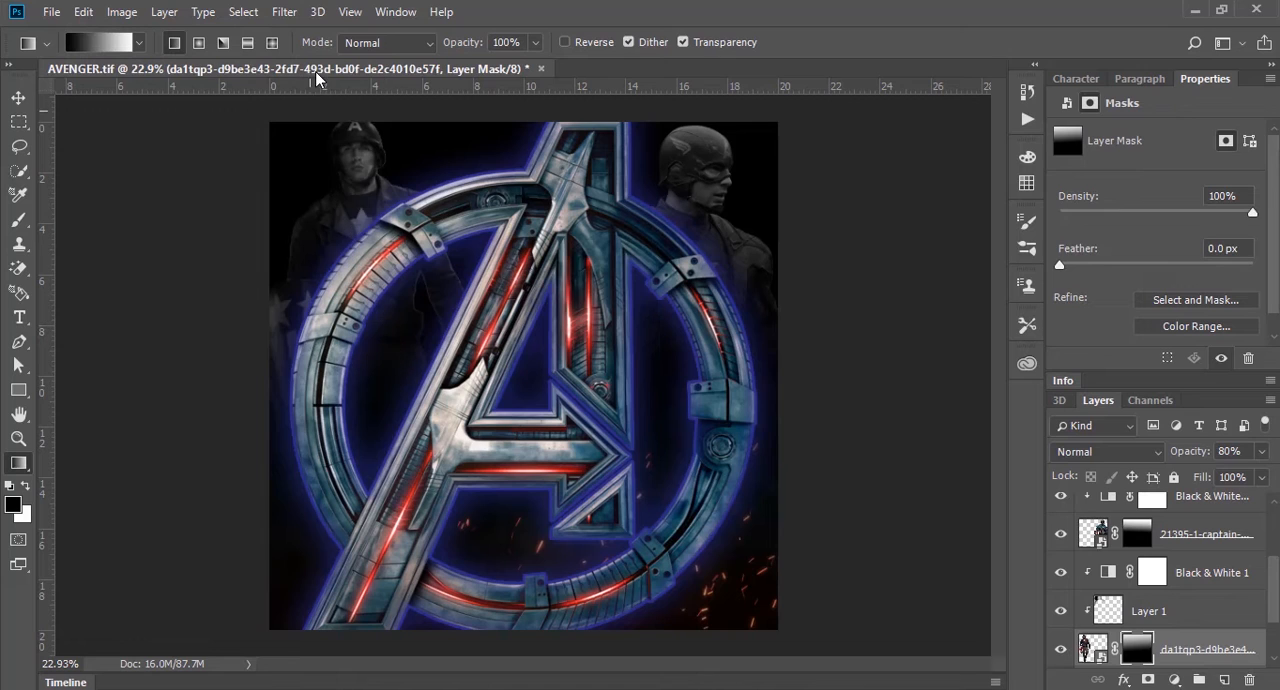
{"action": "left_click", "coordinate": [18, 97]}
{"action": "left_click", "coordinate": [398, 316]}
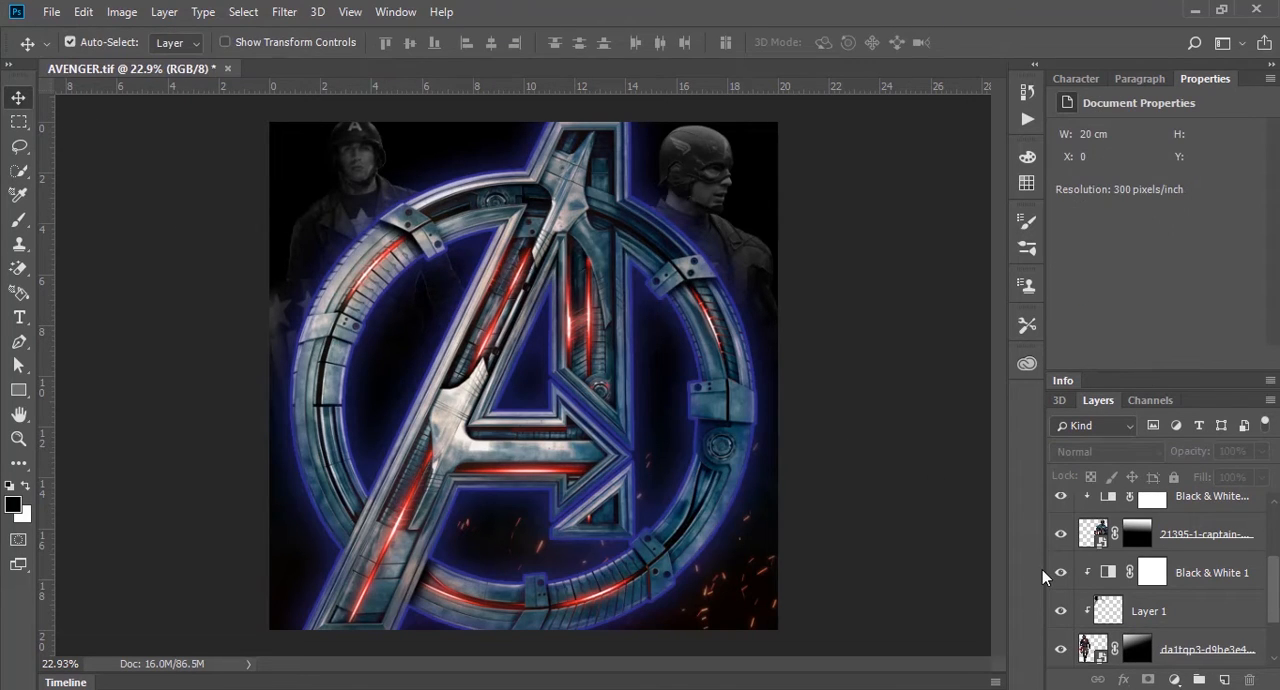
Step: Brush black onto the soldier's layer mask with a 300 px brush at 50% opacity to fade his lower body
{"action": "left_click", "coordinate": [1137, 649]}
{"action": "key", "text": "b"}
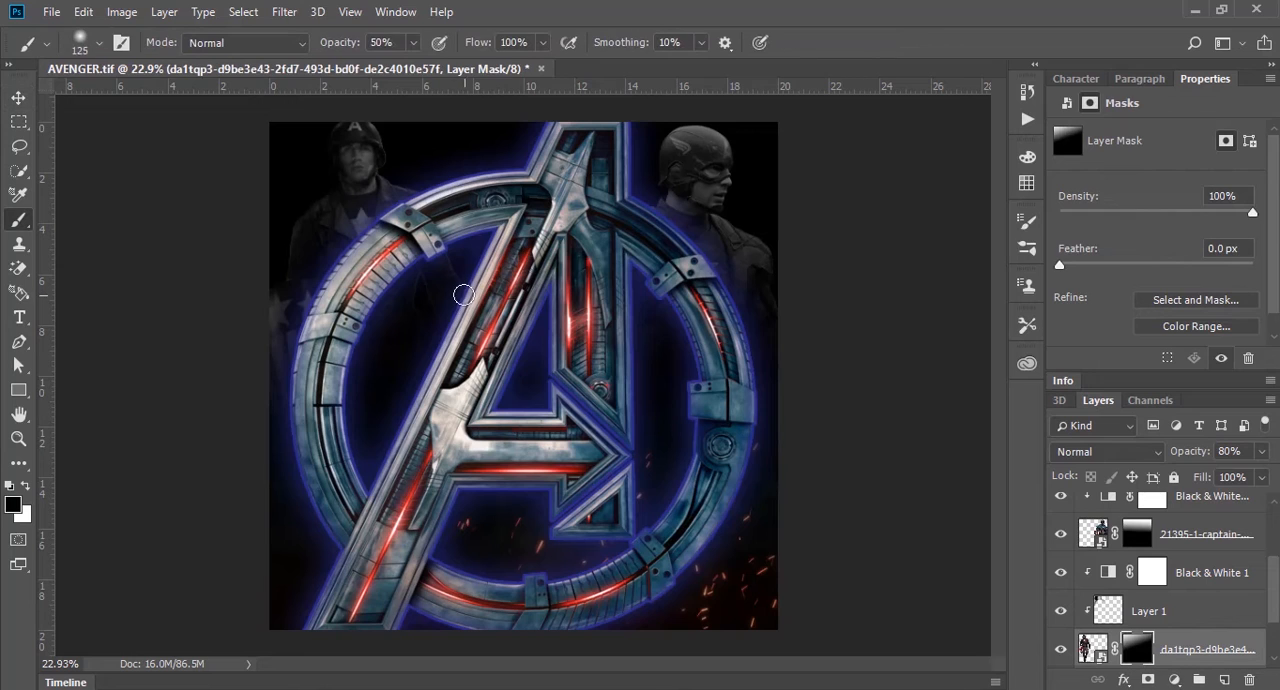
{"action": "key", "text": "bracketright"}
{"action": "key", "text": "bracketright"}
{"action": "key", "text": "bracketright"}
{"action": "key", "text": "bracketright"}
{"action": "key", "text": "bracketright"}
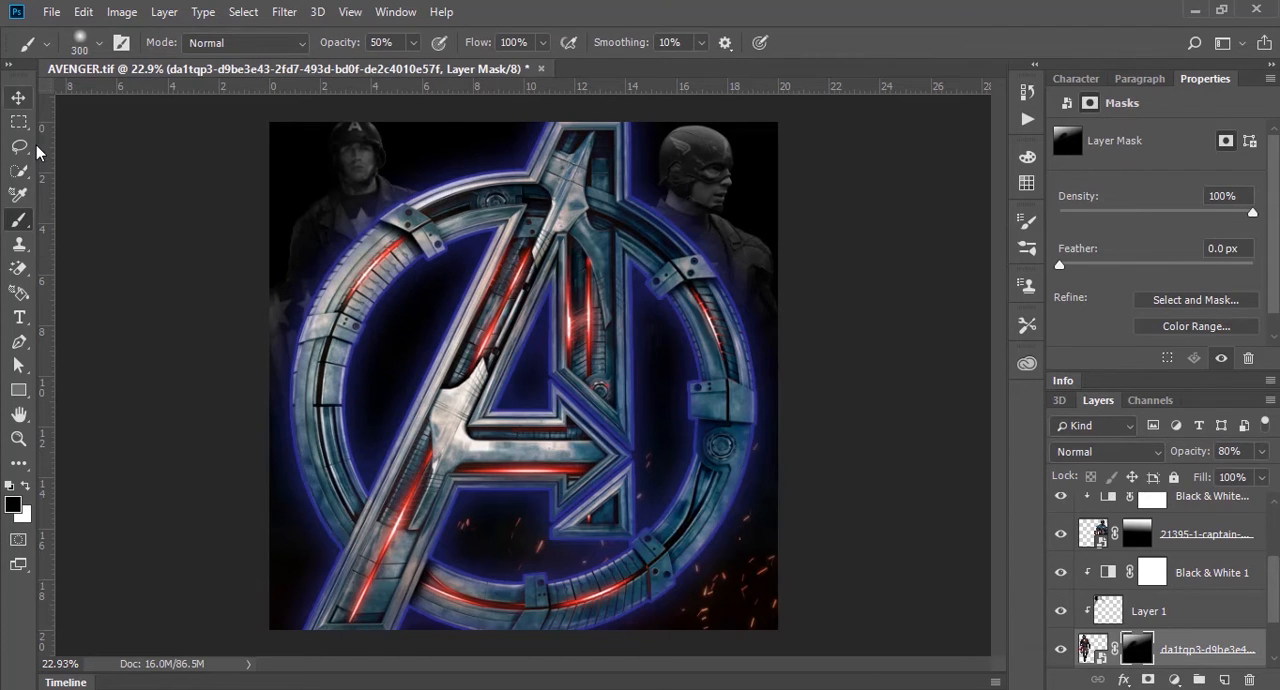
{"action": "key", "text": "v"}
{"action": "left_click", "coordinate": [168, 630]}
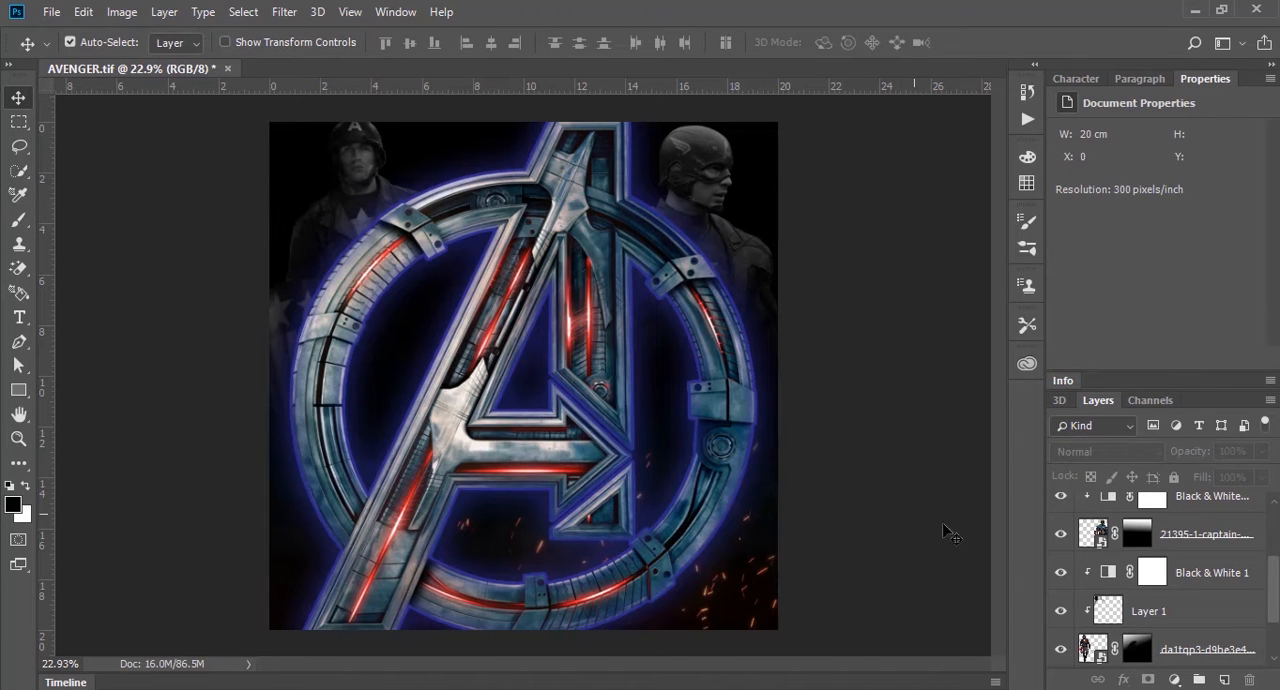
Step: Place the grey fog image from the avenger folder directly above Captain America's clipped Black & White adjustment
{"action": "scroll", "coordinate": [1060, 570], "scroll_direction": "up", "scroll_amount": 3}
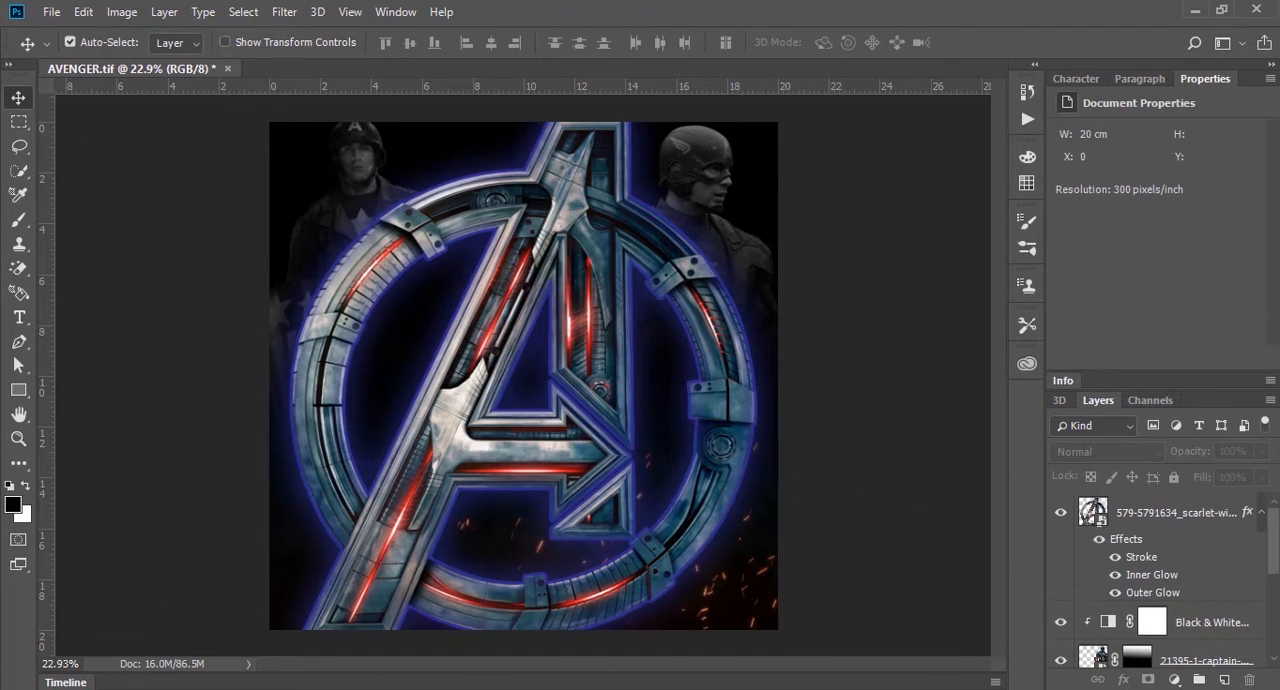
{"action": "left_click", "coordinate": [1205, 622]}
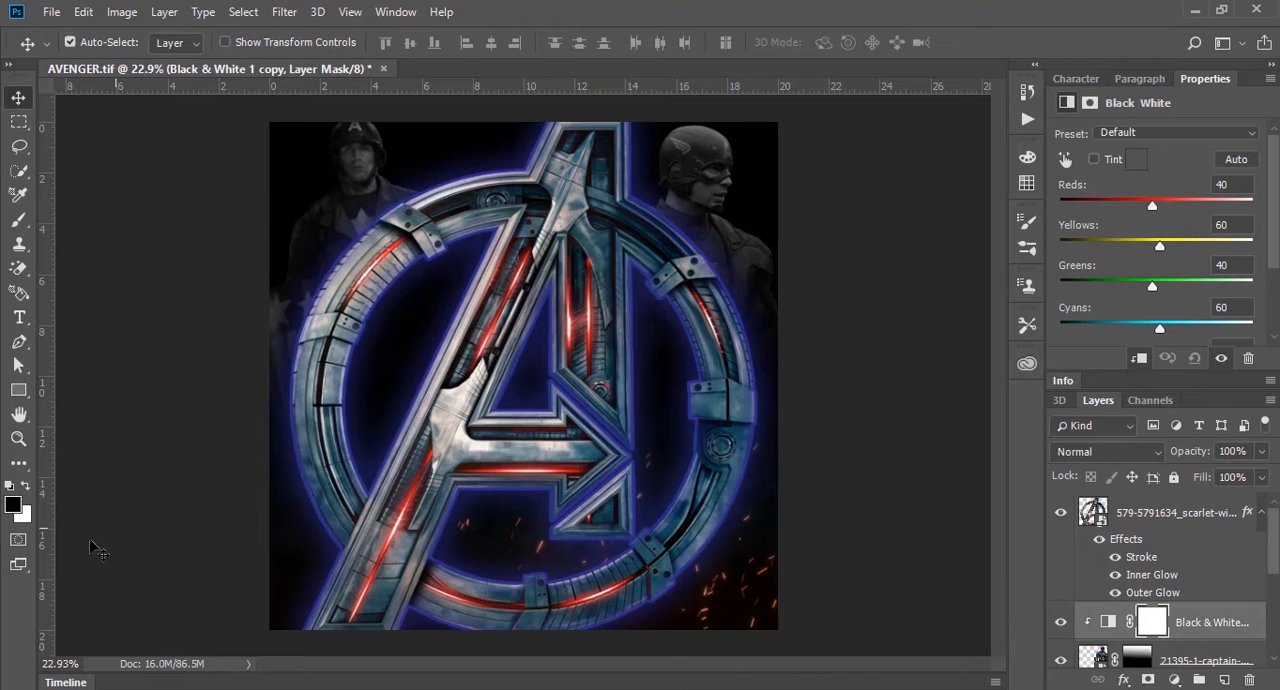
{"action": "mouse_move", "coordinate": [118, 688]}
{"action": "left_click", "coordinate": [82, 608]}
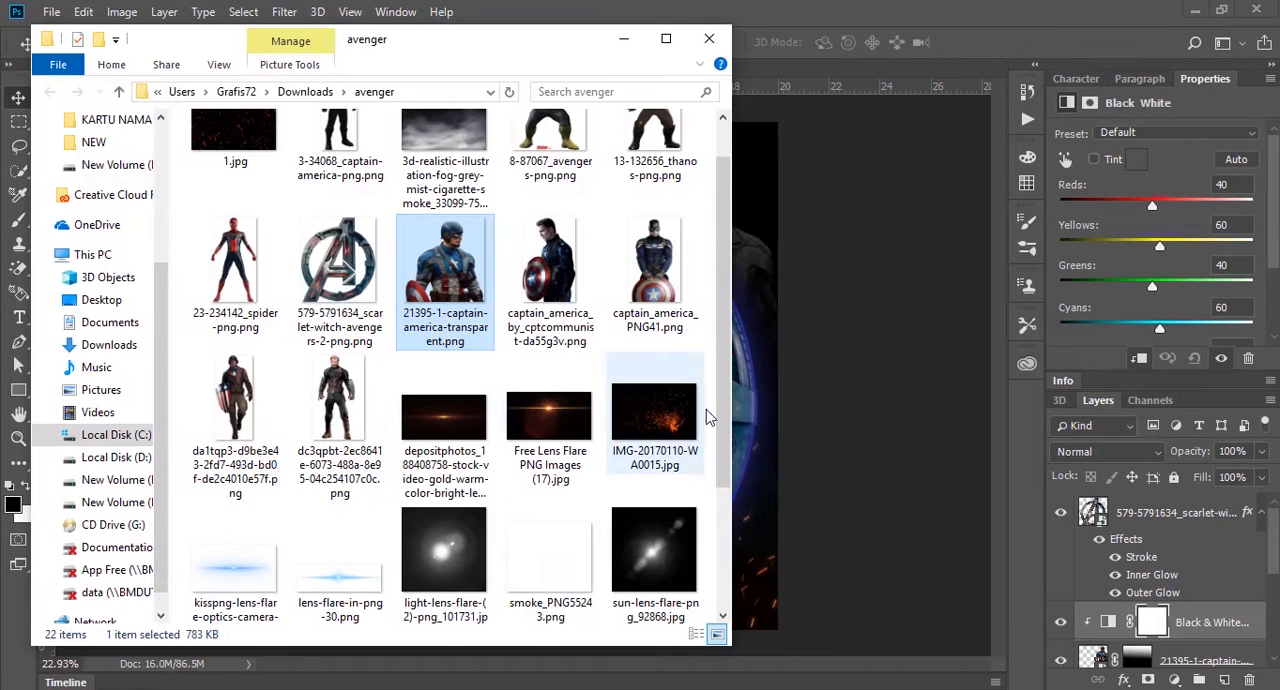
{"action": "left_click_drag", "start_coordinate": [721, 412], "coordinate": [700, 296]}
{"action": "left_click", "coordinate": [490, 205]}
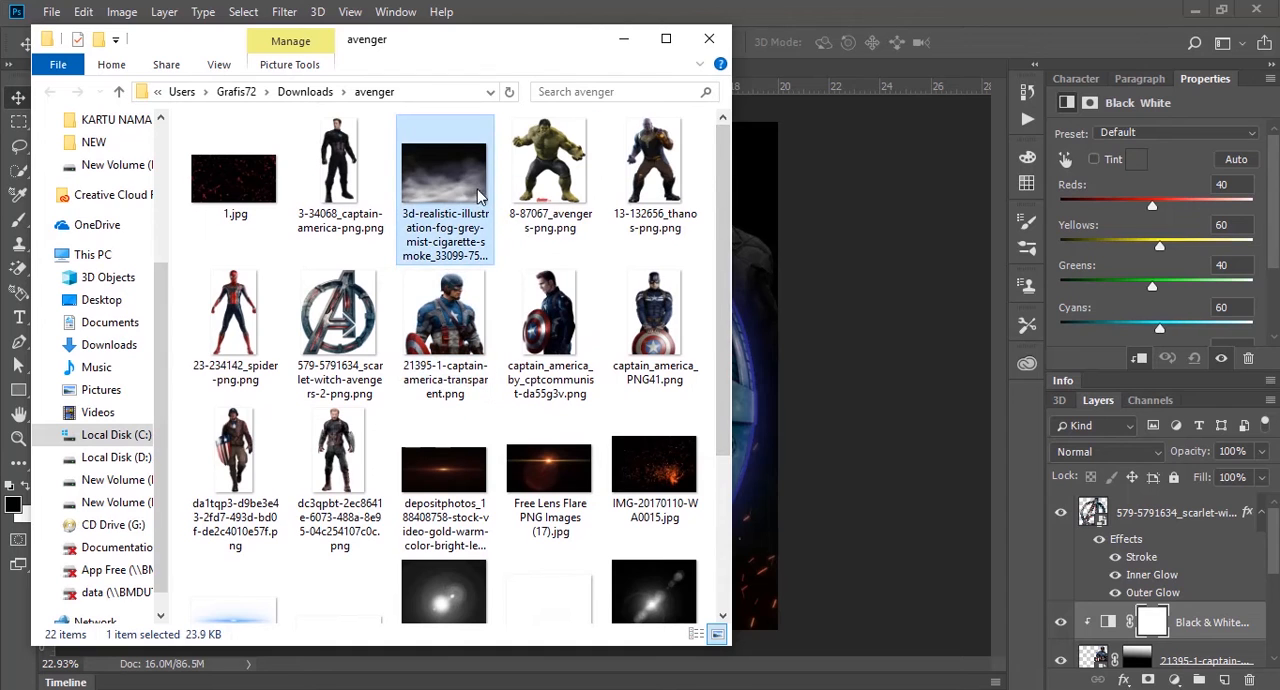
{"action": "left_click_drag", "start_coordinate": [478, 194], "coordinate": [841, 302]}
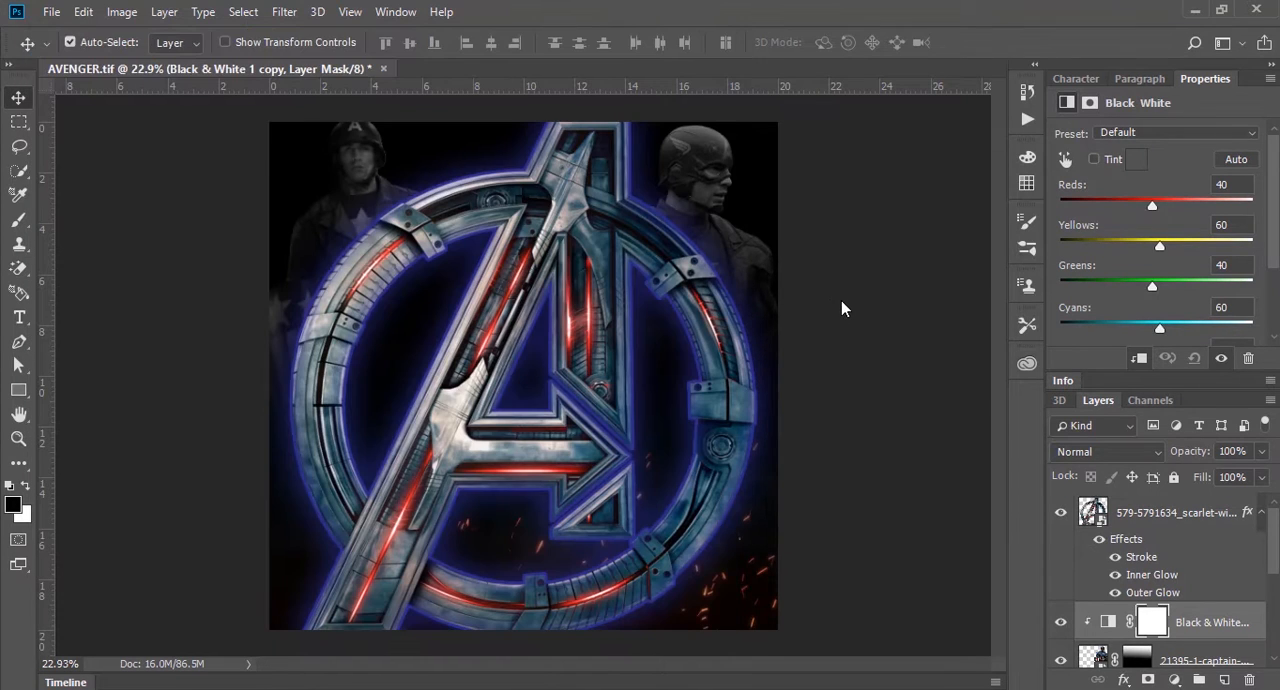
Step: Stretch the fog to 22.06 by 14 cm over the lower canvas and move its layer above the Avengers logo
{"action": "left_click_drag", "start_coordinate": [716, 389], "coordinate": [727, 453]}
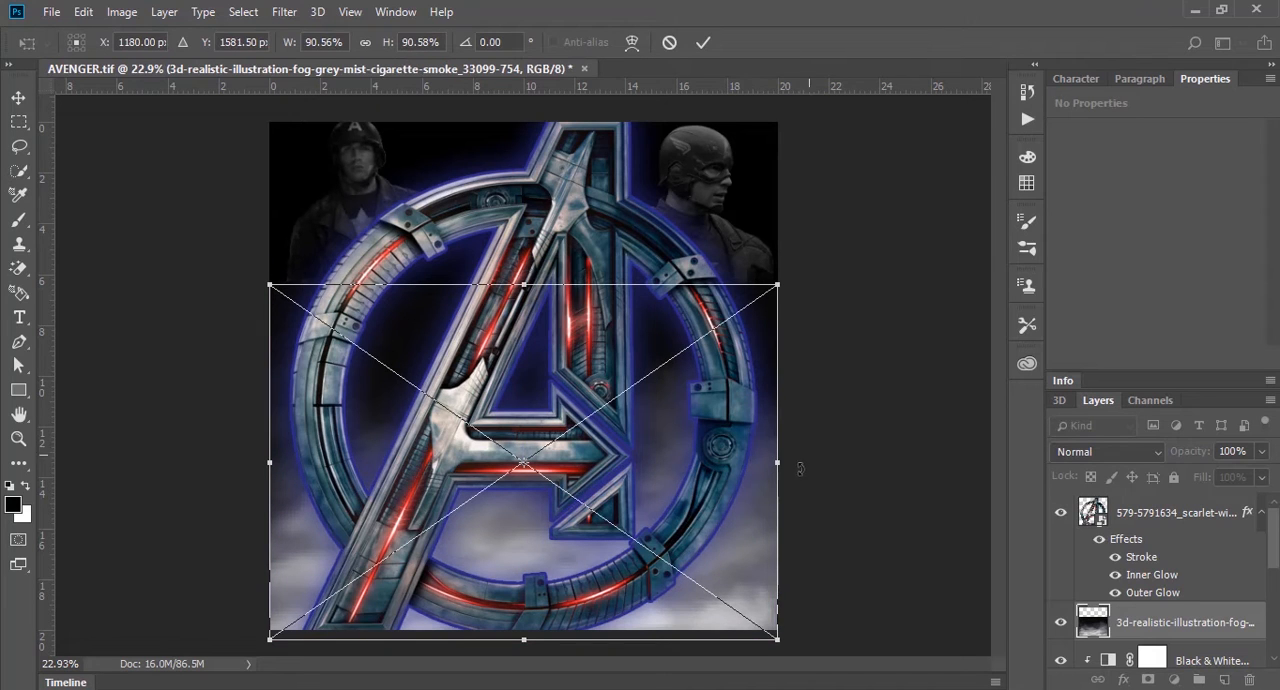
{"action": "left_click_drag", "start_coordinate": [800, 469], "coordinate": [806, 466]}
{"action": "key", "text": "Return"}
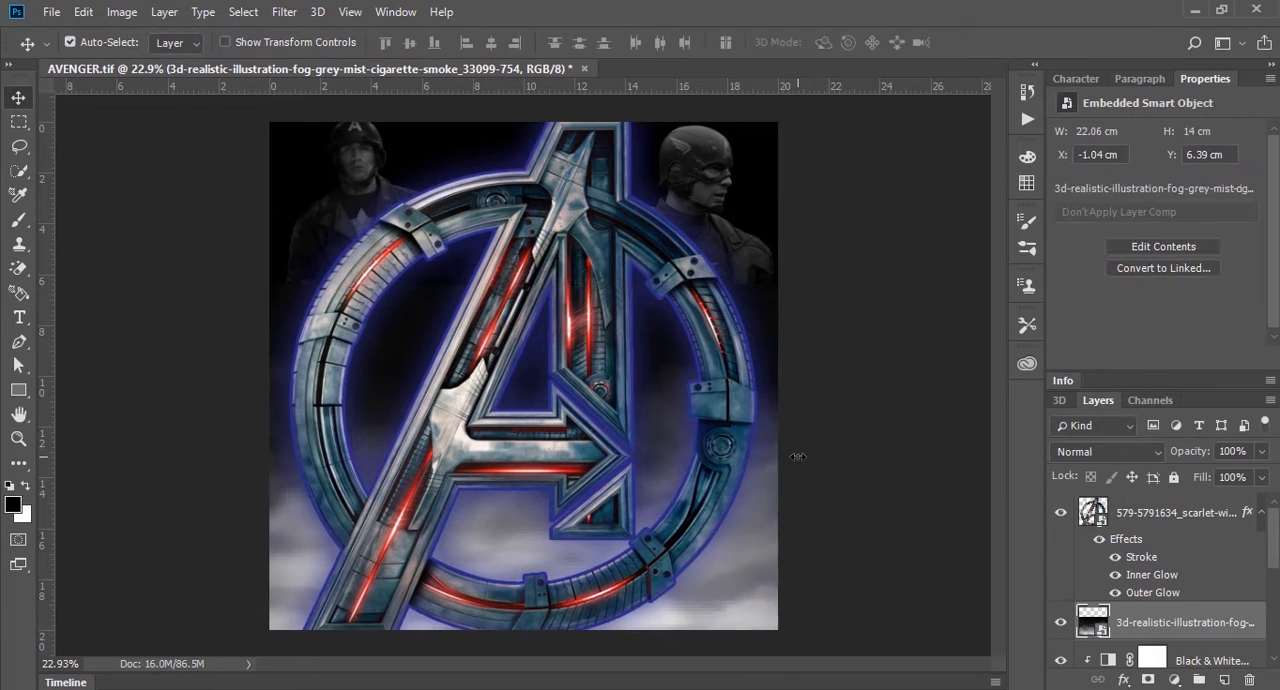
{"action": "left_click_drag", "start_coordinate": [1185, 622], "coordinate": [1181, 505]}
{"action": "left_click_drag", "start_coordinate": [798, 442], "coordinate": [848, 487]}
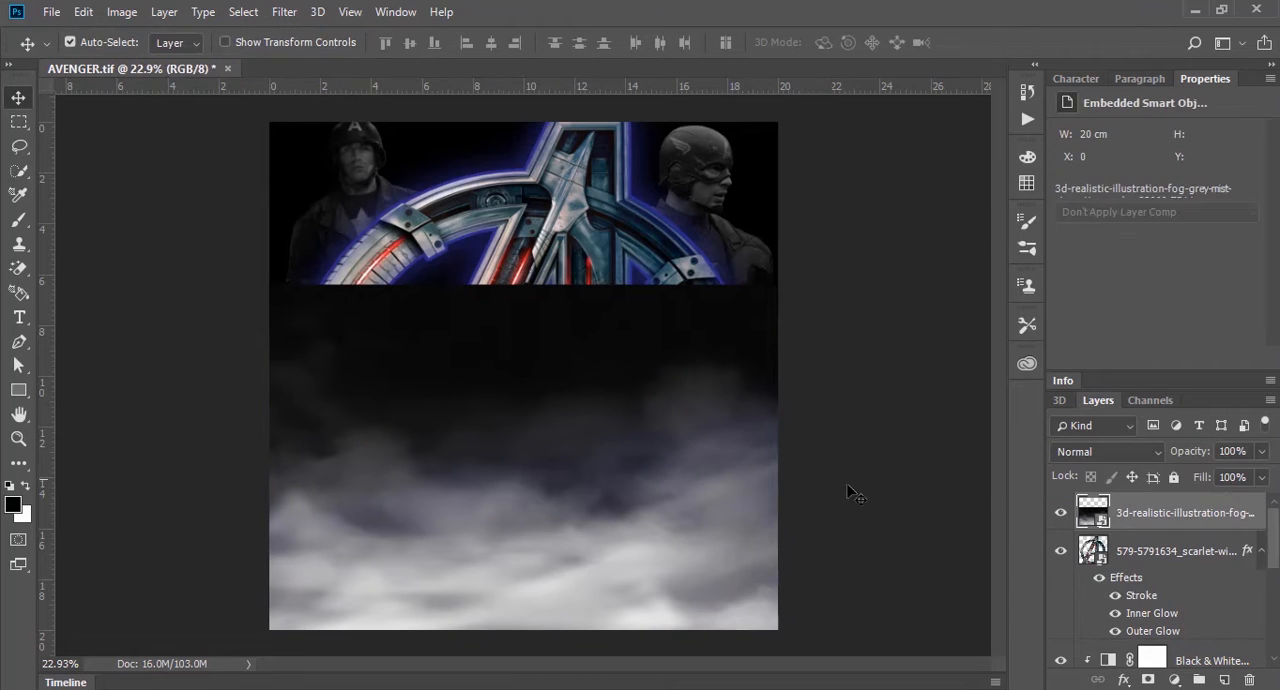
Step: Add a new layer above the fog and fill it with blue 2c2a89
{"action": "left_click", "coordinate": [1226, 680]}
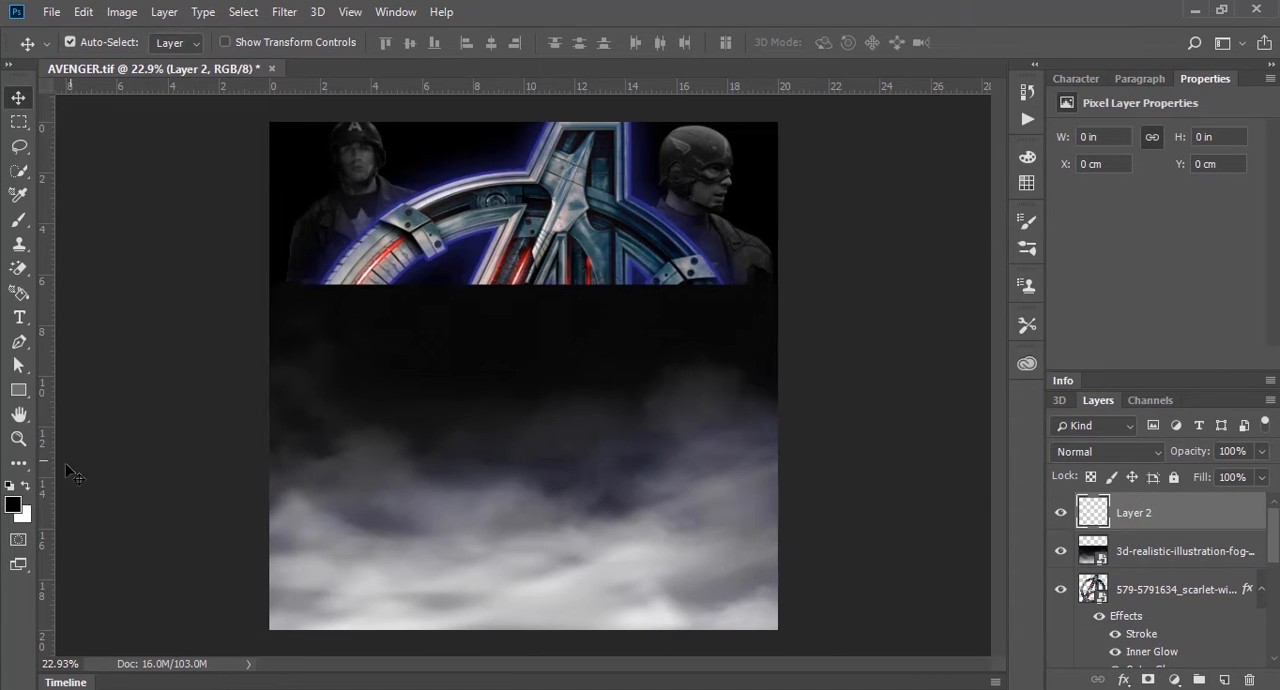
{"action": "left_click", "coordinate": [13, 506]}
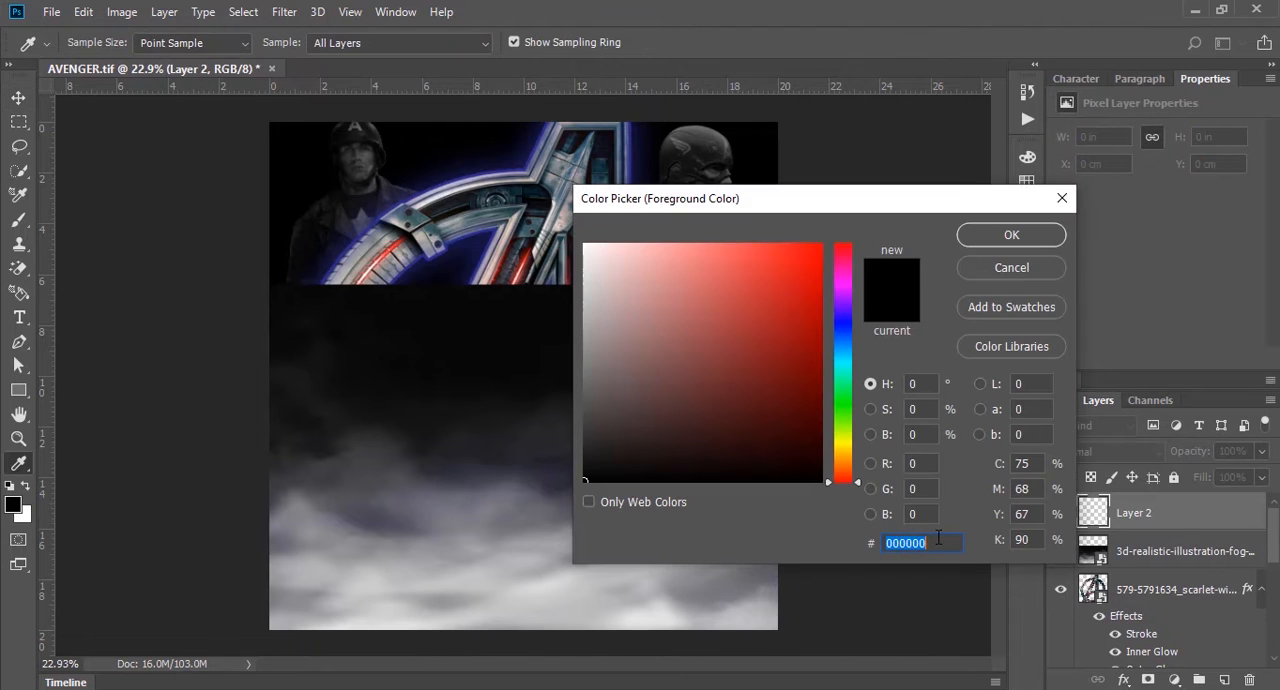
{"action": "type", "text": "2"}
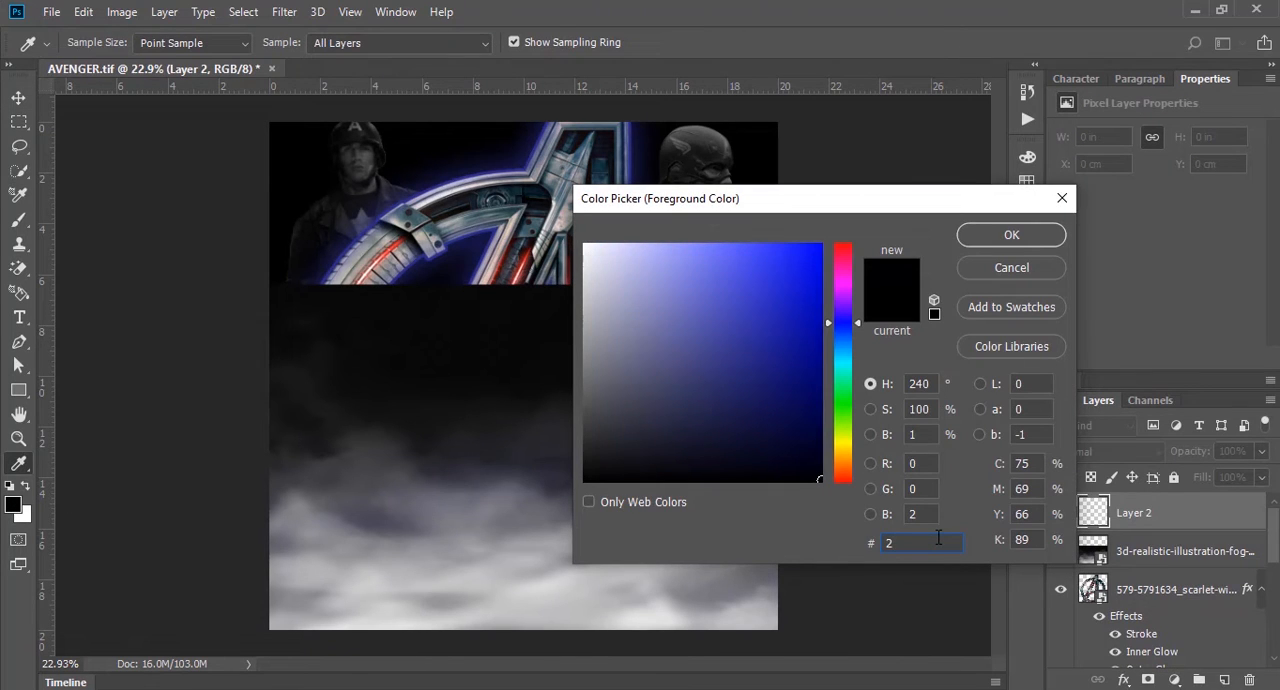
{"action": "type", "text": "c"}
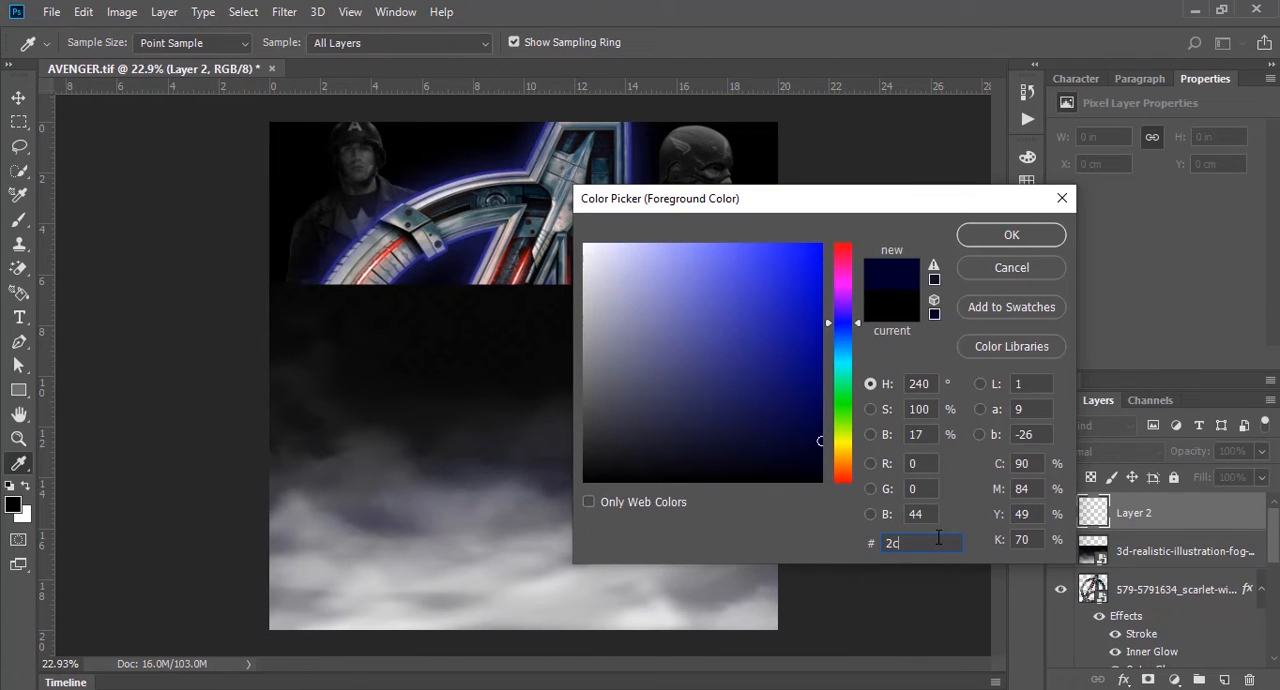
{"action": "type", "text": "2a89"}
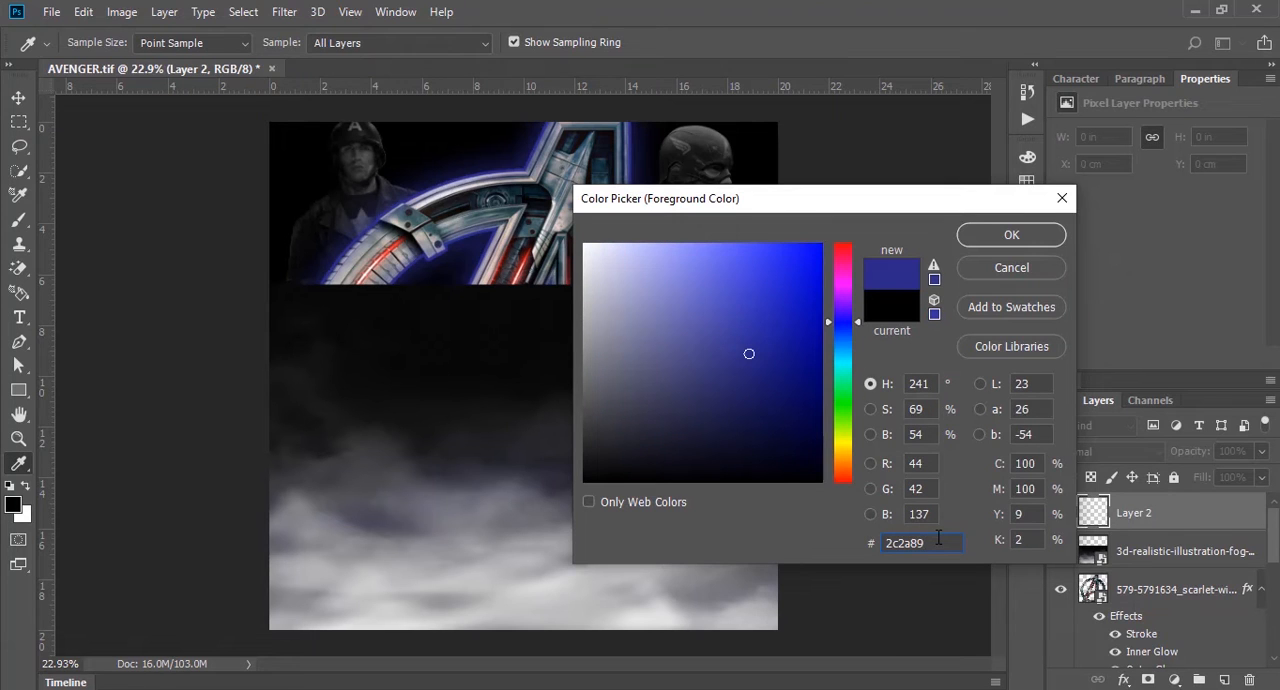
{"action": "left_click", "coordinate": [993, 235]}
{"action": "key", "text": "v"}
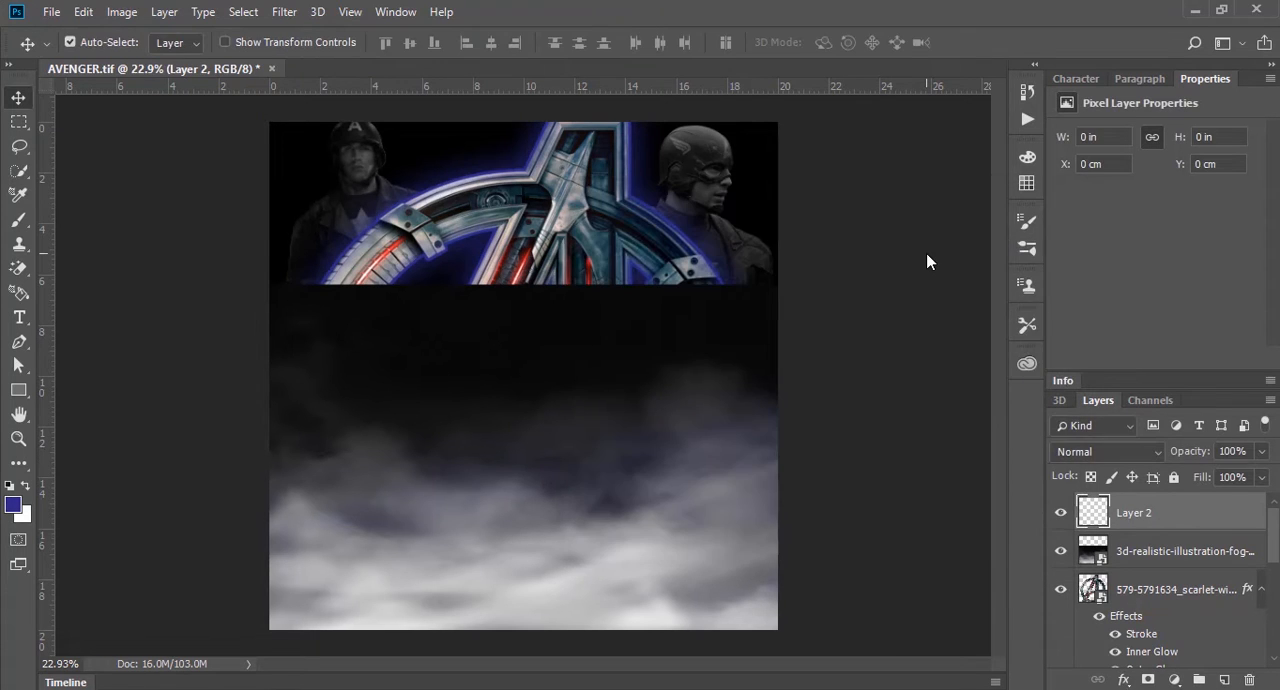
{"action": "key", "text": "alt+BackSpace"}
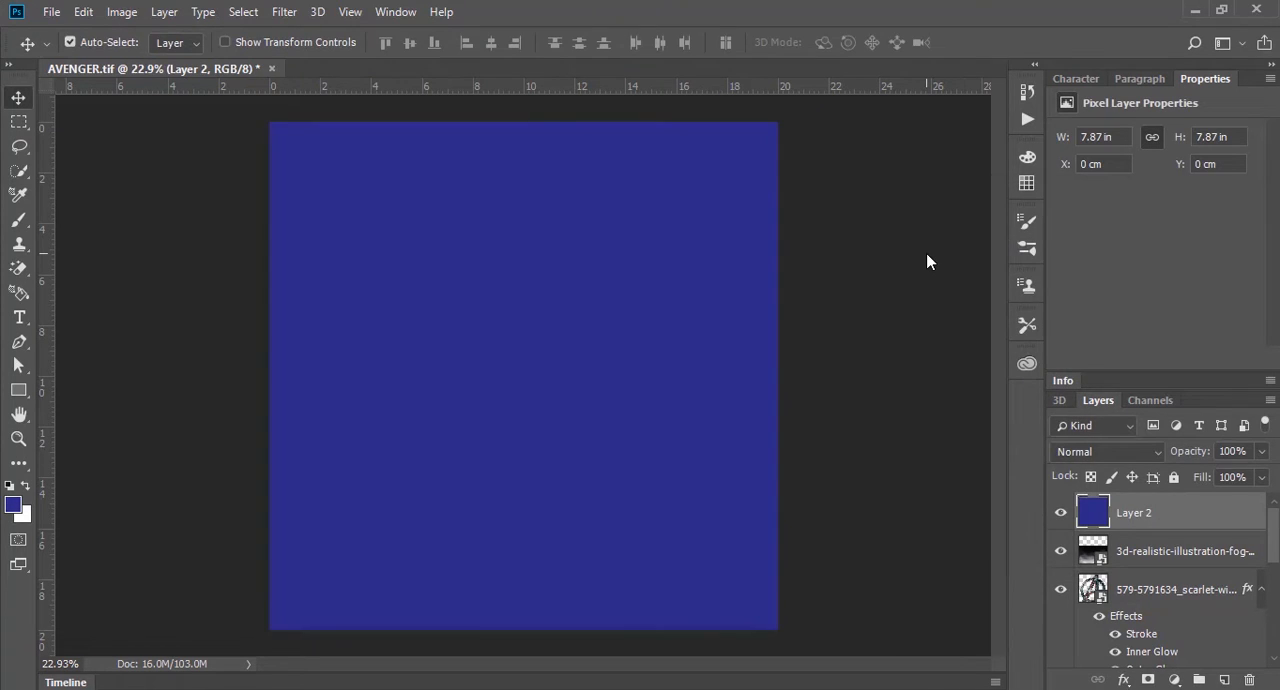
Step: Set the blue fill layer's blend mode to Hard Light and clip it to the fog layer
{"action": "left_click", "coordinate": [1100, 452]}
{"action": "left_click", "coordinate": [1120, 248]}
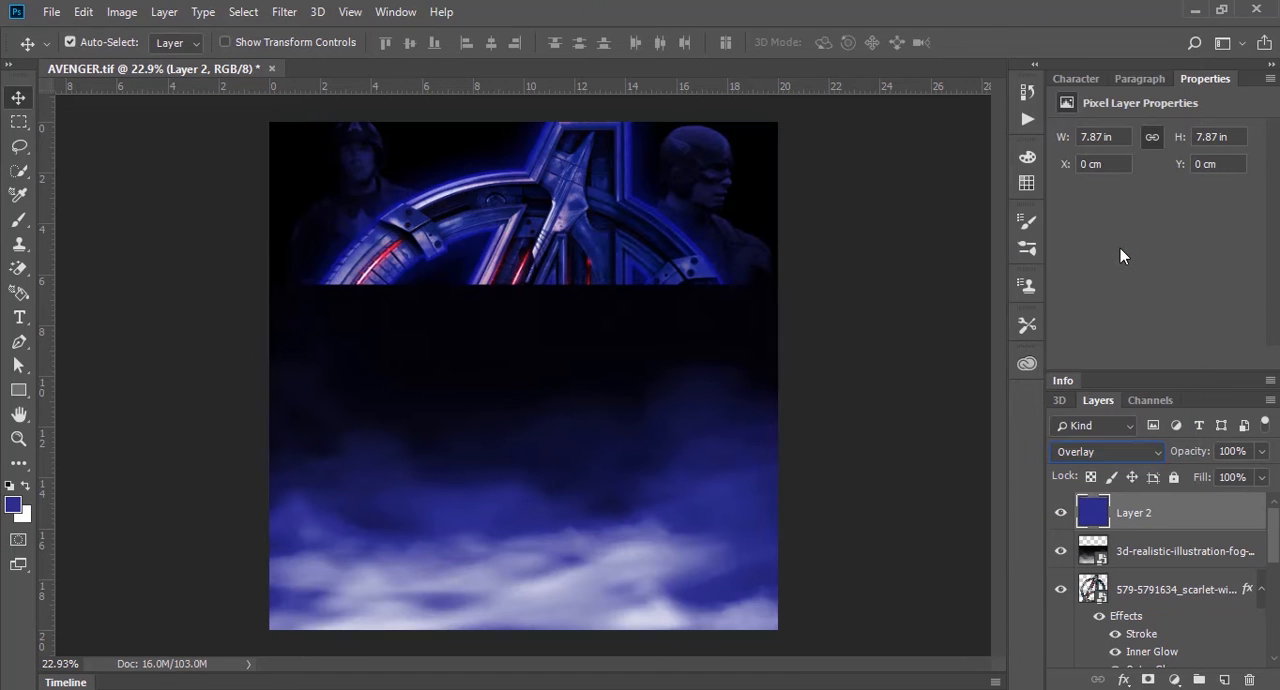
{"action": "left_click", "coordinate": [1099, 458]}
{"action": "left_click", "coordinate": [1127, 261]}
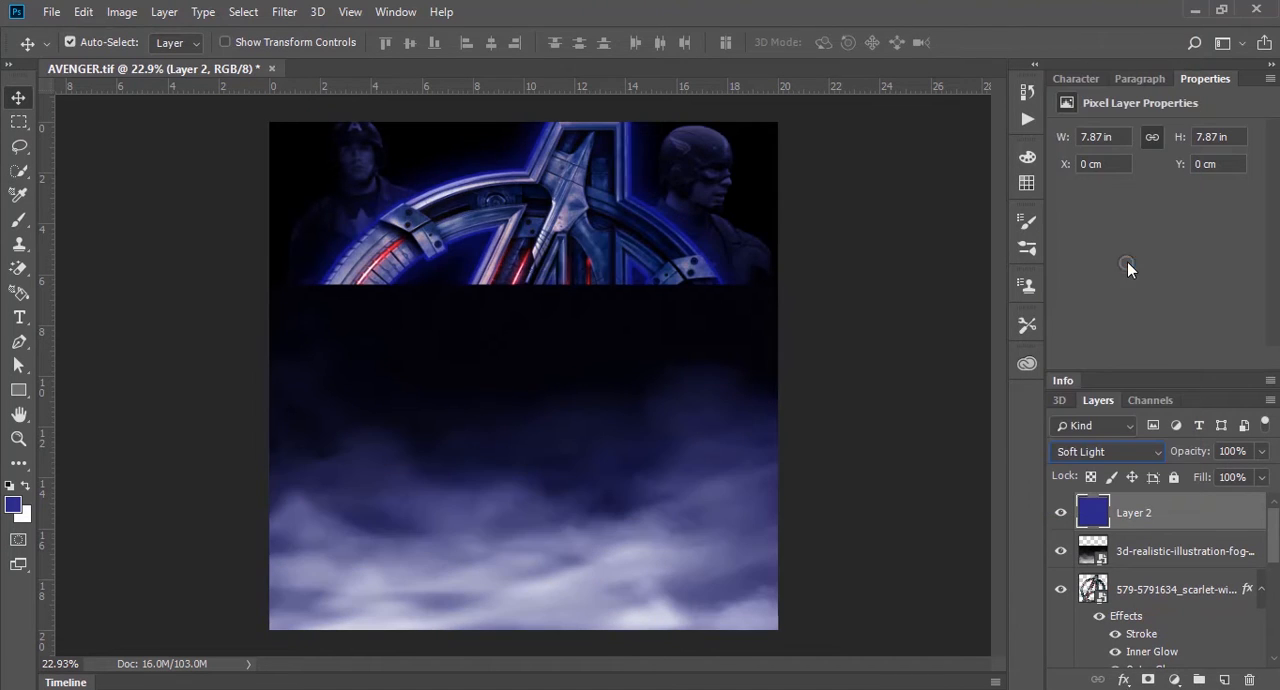
{"action": "key", "text": "Down"}
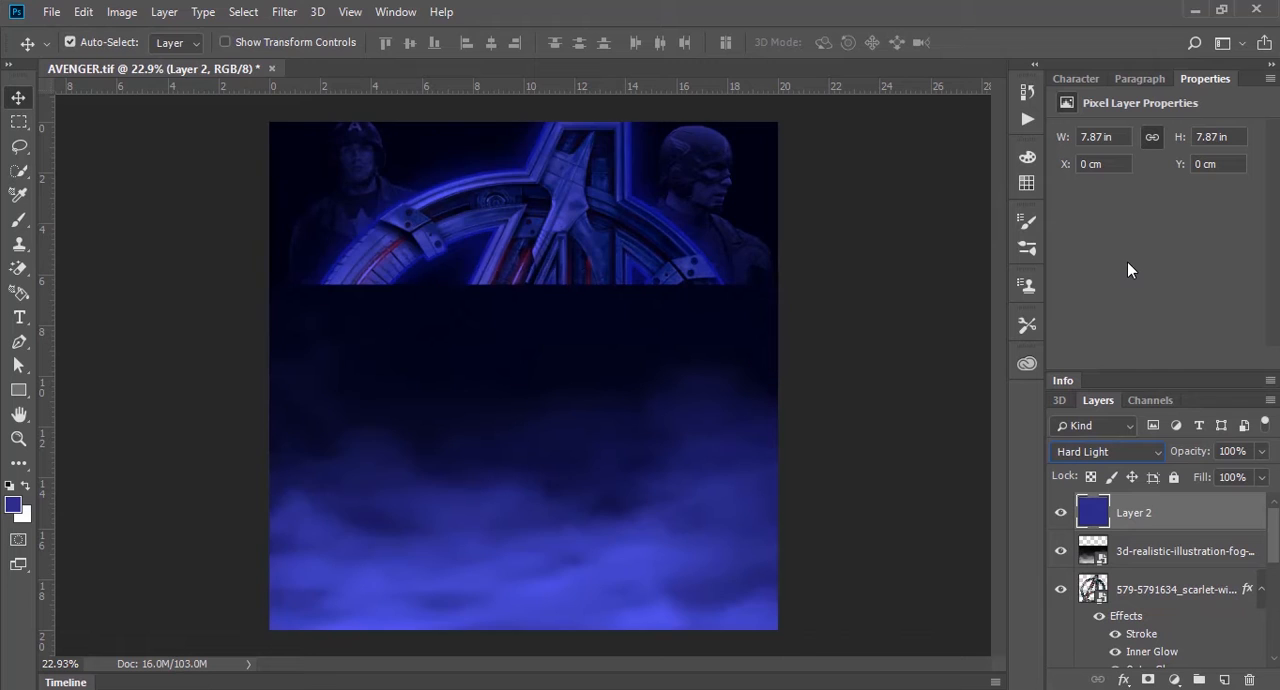
{"action": "key", "text": "ctrl+alt+g"}
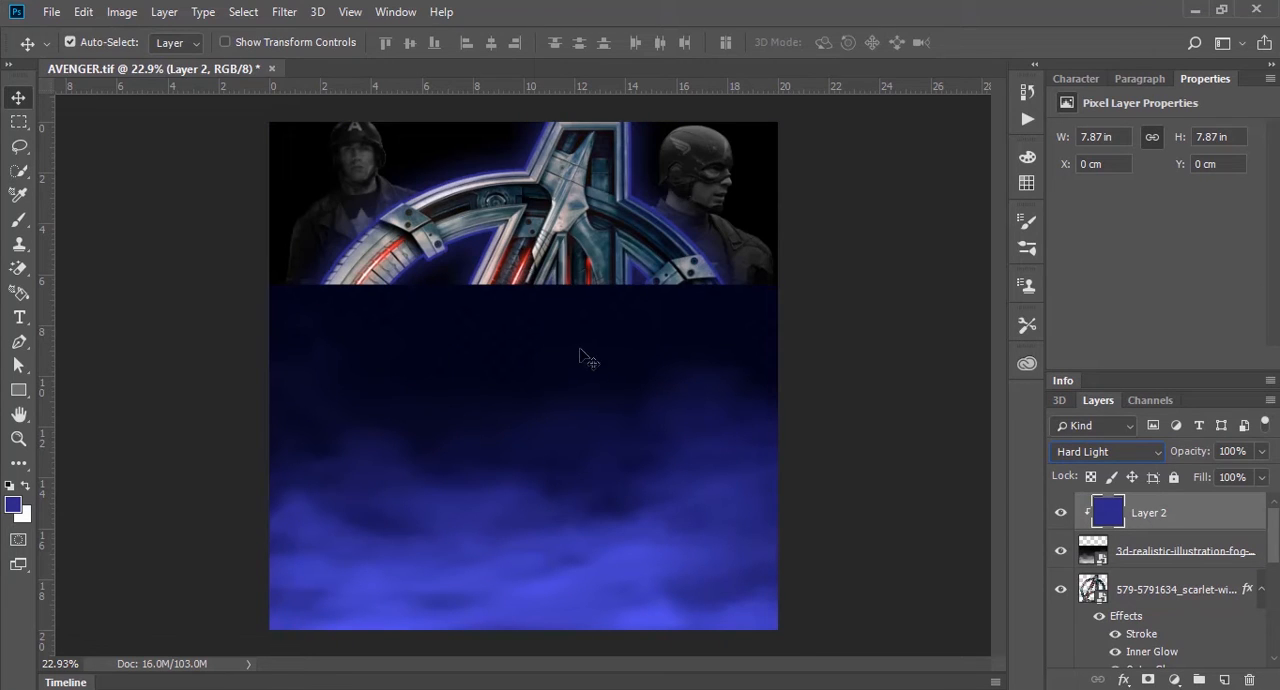
Step: Set the fog layer's blend mode to Screen and select the clipped blue fill layer
{"action": "left_click", "coordinate": [1149, 551]}
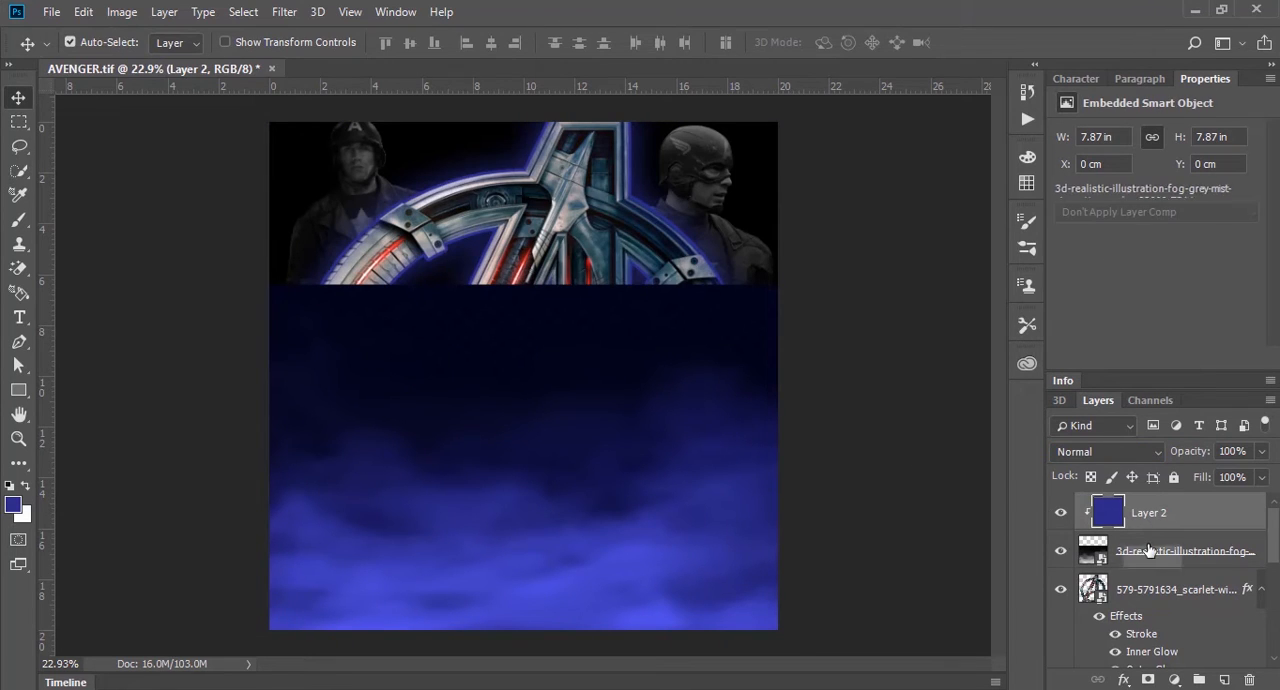
{"action": "left_click", "coordinate": [1128, 459]}
{"action": "left_click", "coordinate": [1110, 163]}
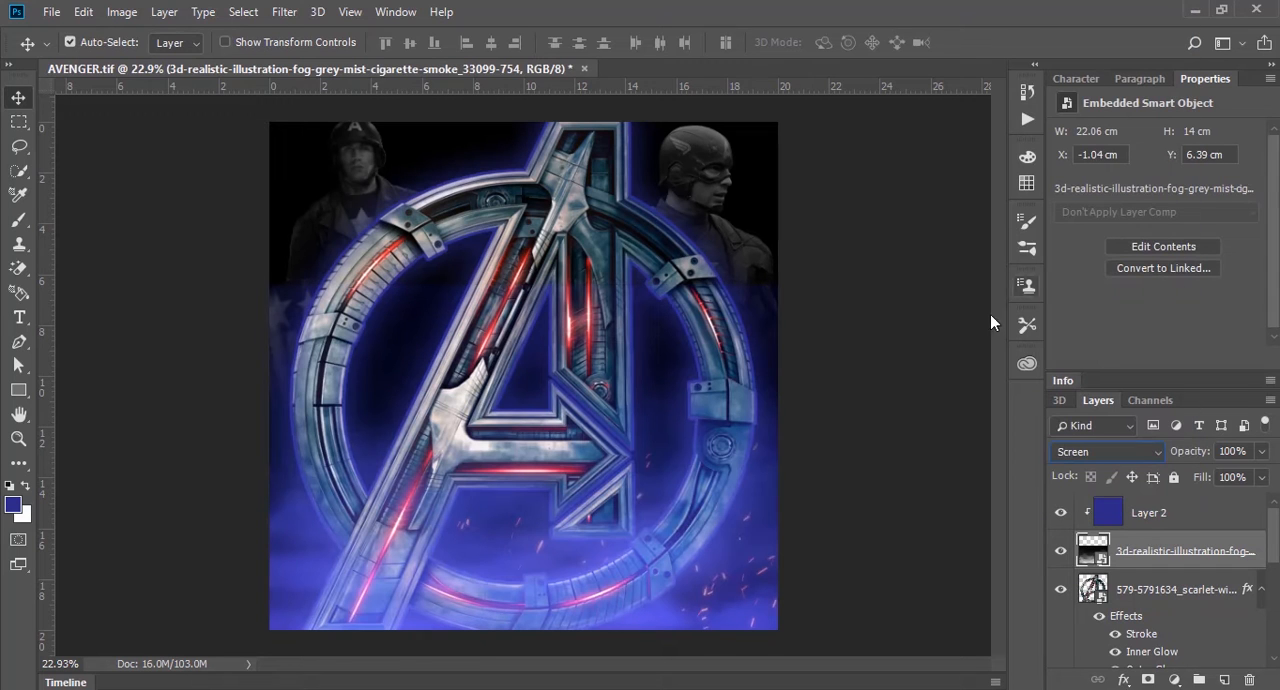
{"action": "left_click", "coordinate": [884, 393]}
{"action": "left_click", "coordinate": [553, 511]}
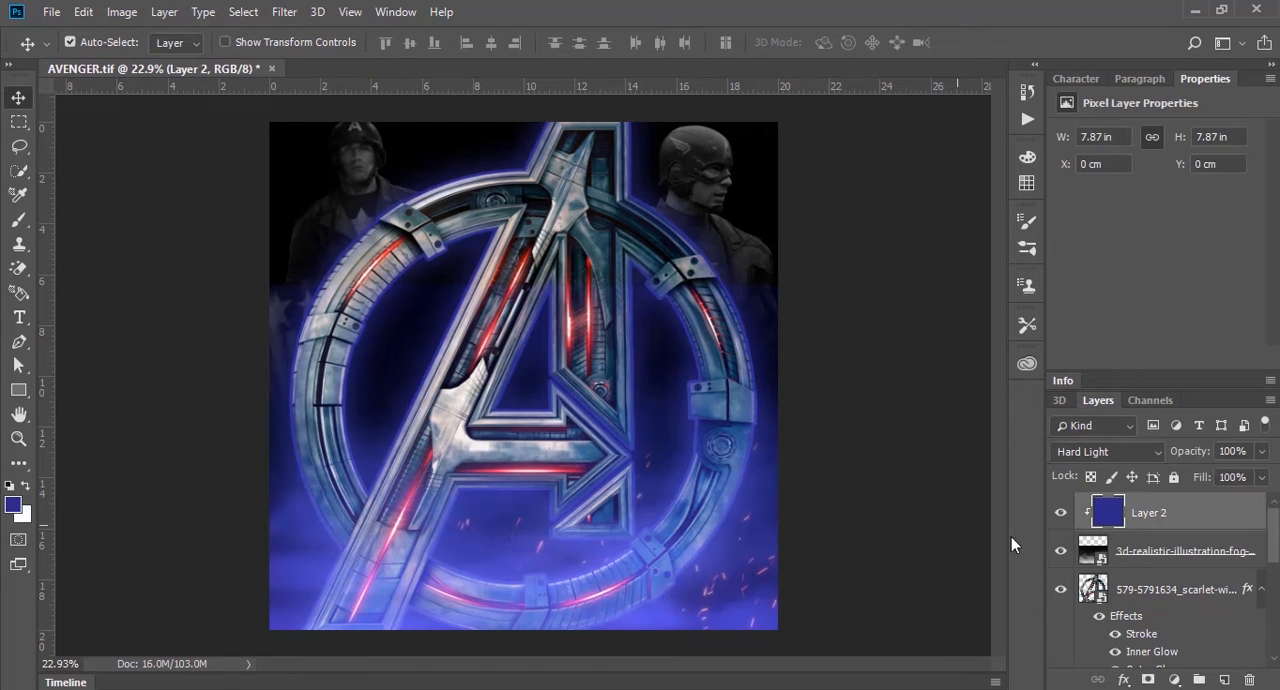
Step: Add a layer mask to the fog layer and fade out the fog's upper part with a vertical black-to-white gradient
{"action": "left_click", "coordinate": [1163, 553]}
{"action": "left_click", "coordinate": [1148, 680]}
{"action": "key", "text": "g"}
{"action": "left_click_drag", "start_coordinate": [520, 307], "coordinate": [553, 557]}
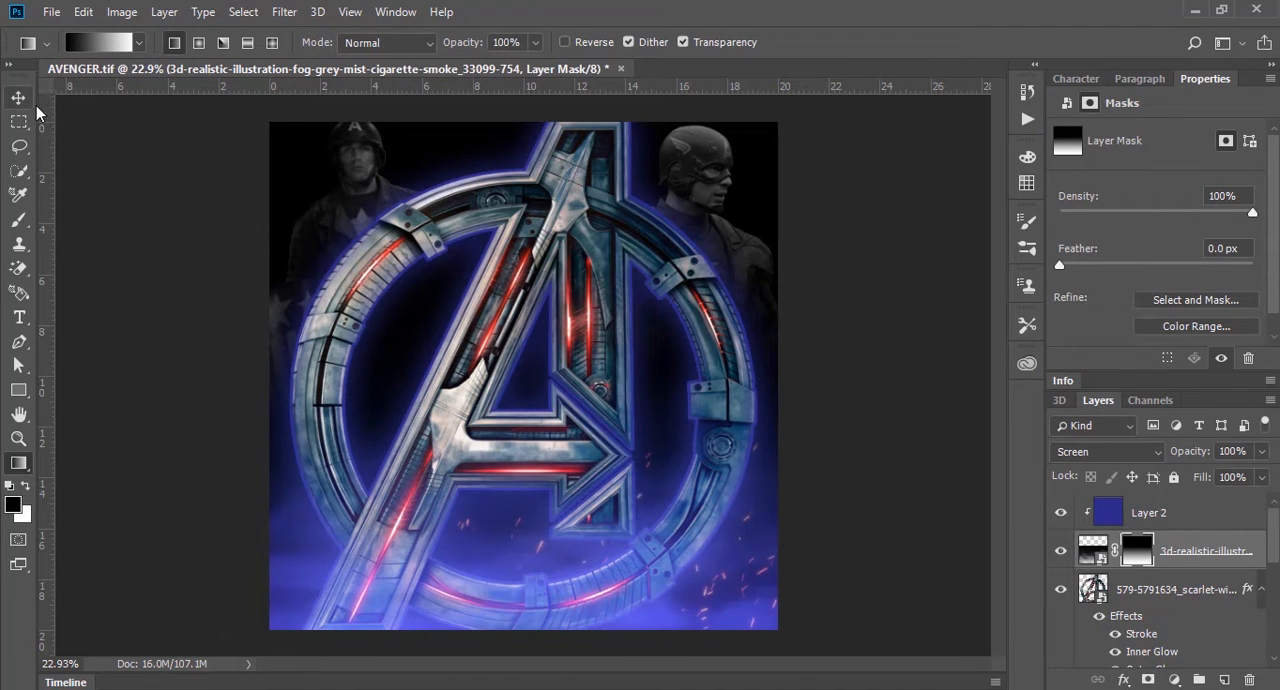
{"action": "left_click", "coordinate": [18, 97]}
{"action": "left_click", "coordinate": [100, 129]}
{"action": "left_click", "coordinate": [1093, 550]}
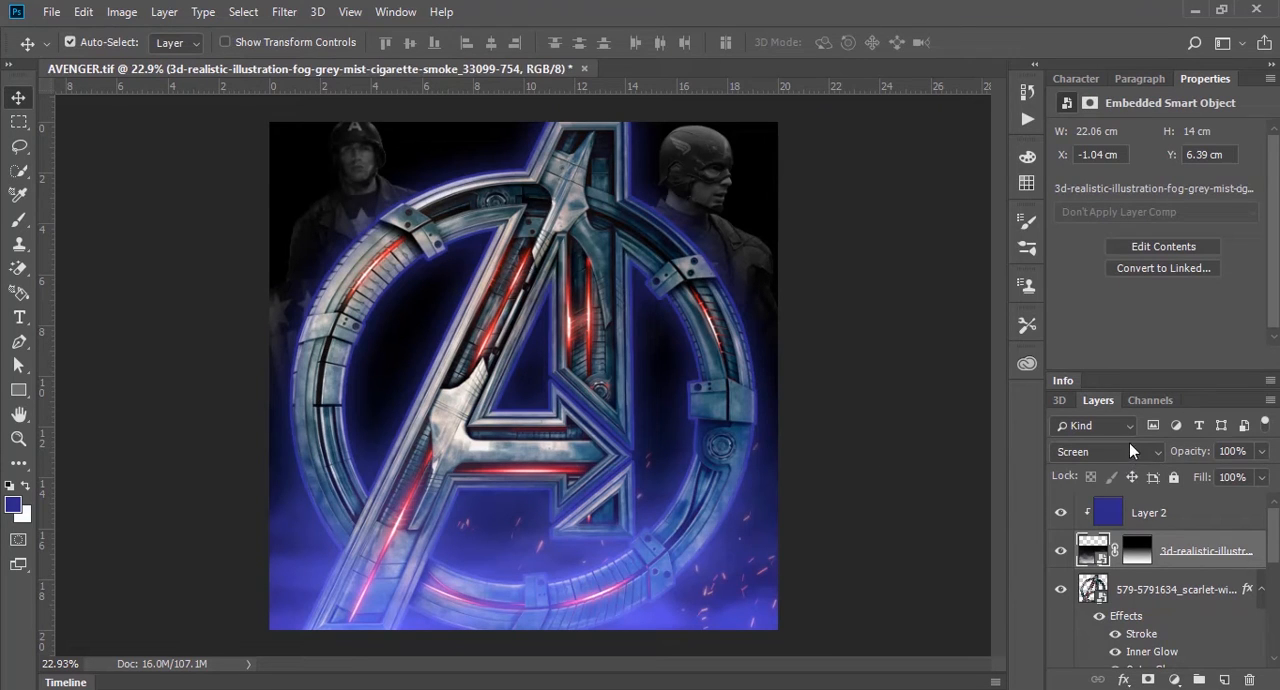
Step: Try several blend modes on the blue fill clipped to the fog and set it to Overlay
{"action": "left_click", "coordinate": [1130, 512]}
{"action": "left_click", "coordinate": [1110, 451]}
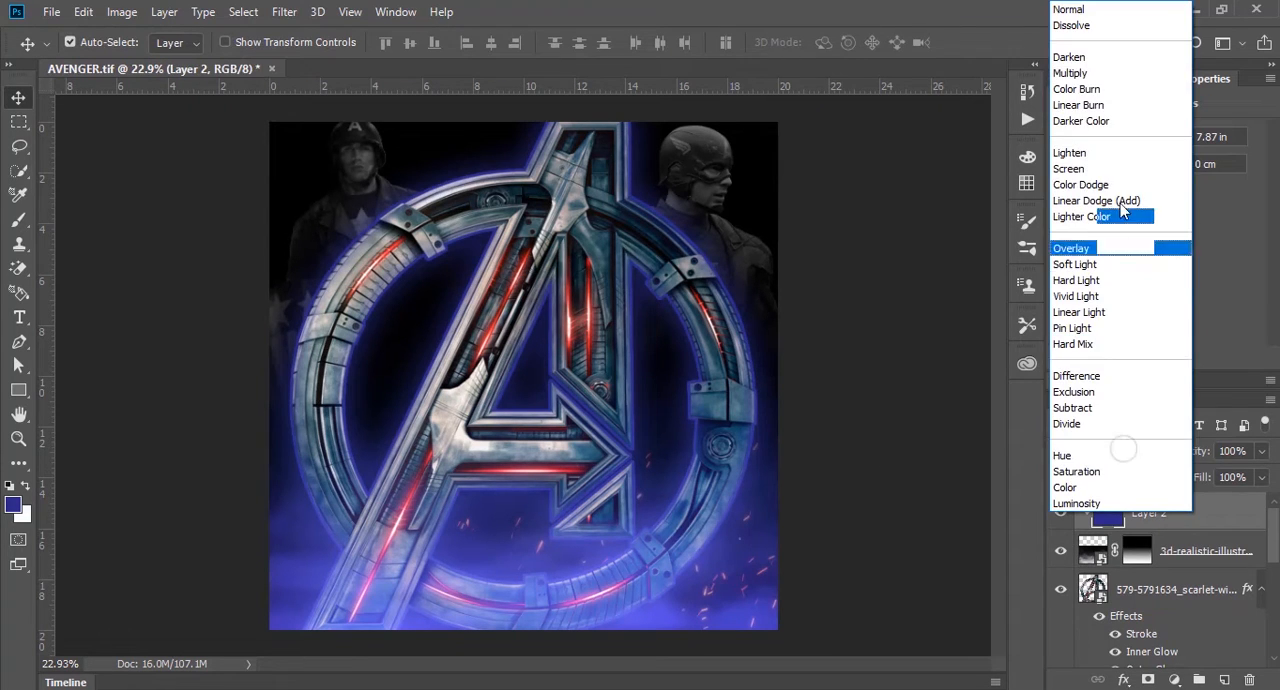
{"action": "left_click", "coordinate": [1103, 73]}
{"action": "key", "text": "Down"}
{"action": "key", "text": "Down"}
{"action": "key", "text": "Down"}
{"action": "key", "text": "Down"}
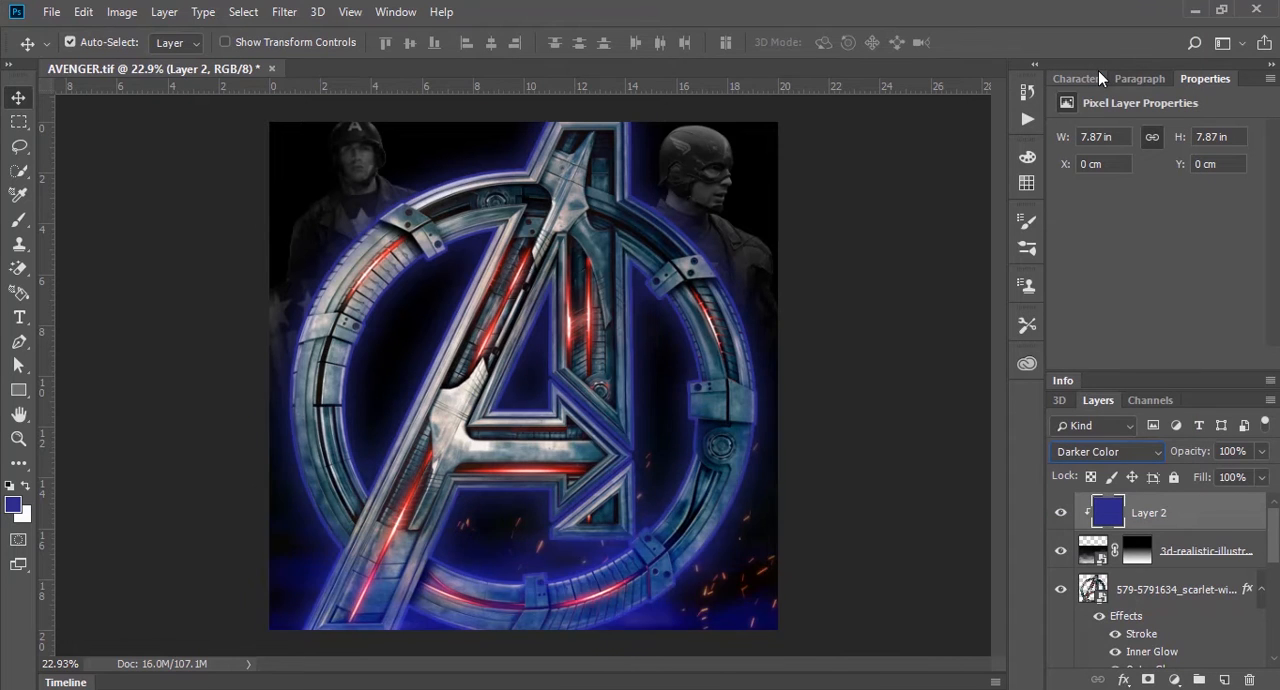
{"action": "key", "text": "Down"}
{"action": "key", "text": "Down"}
{"action": "key", "text": "Down"}
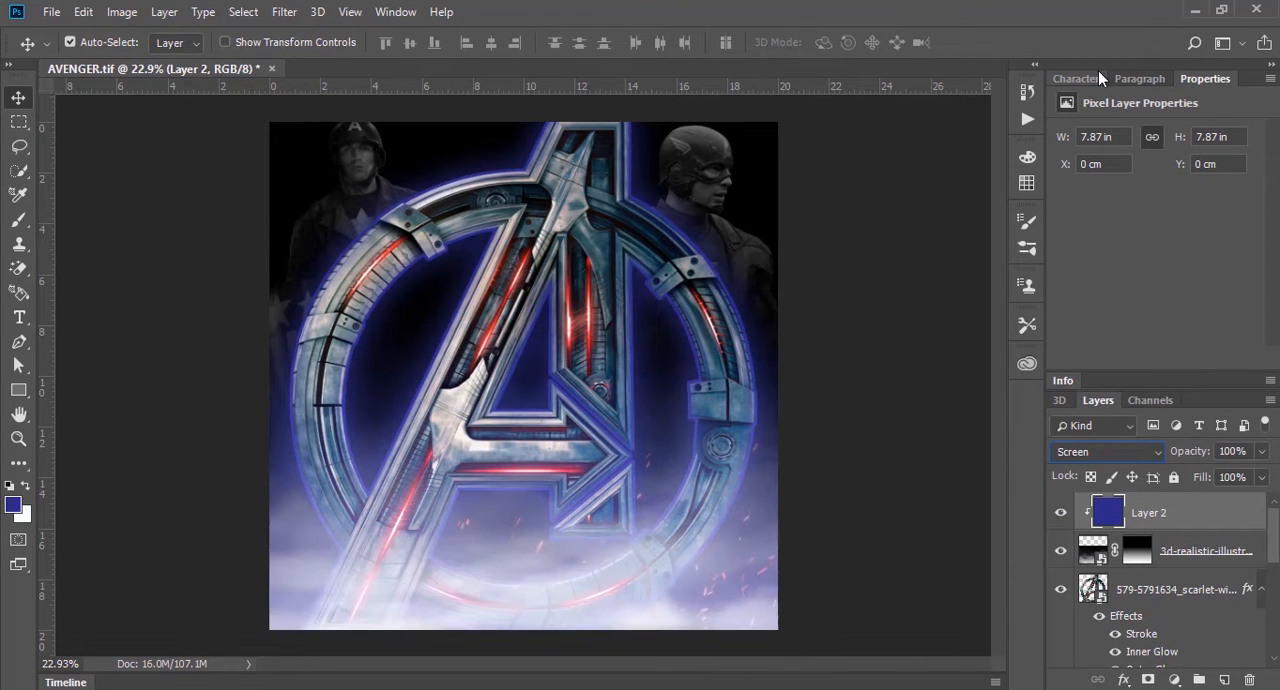
{"action": "key", "text": "Up"}
{"action": "key", "text": "Up"}
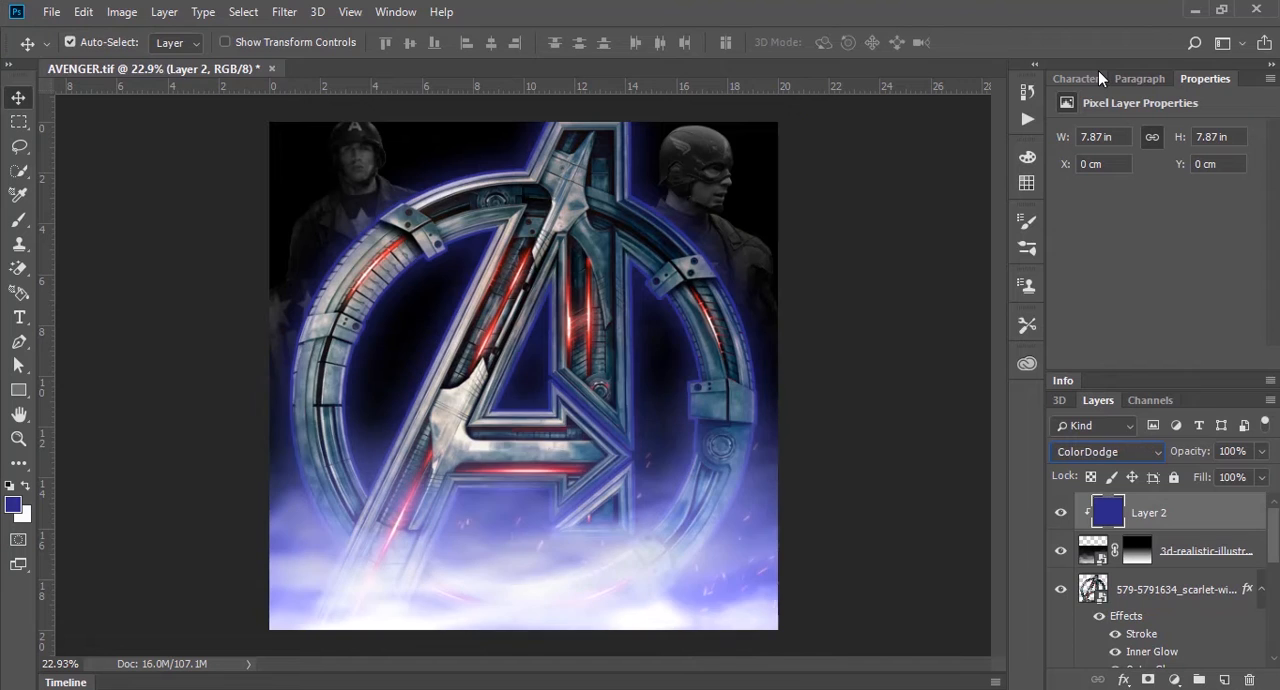
{"action": "key", "text": "Down"}
{"action": "key", "text": "Down"}
{"action": "key", "text": "Down"}
{"action": "key", "text": "Down"}
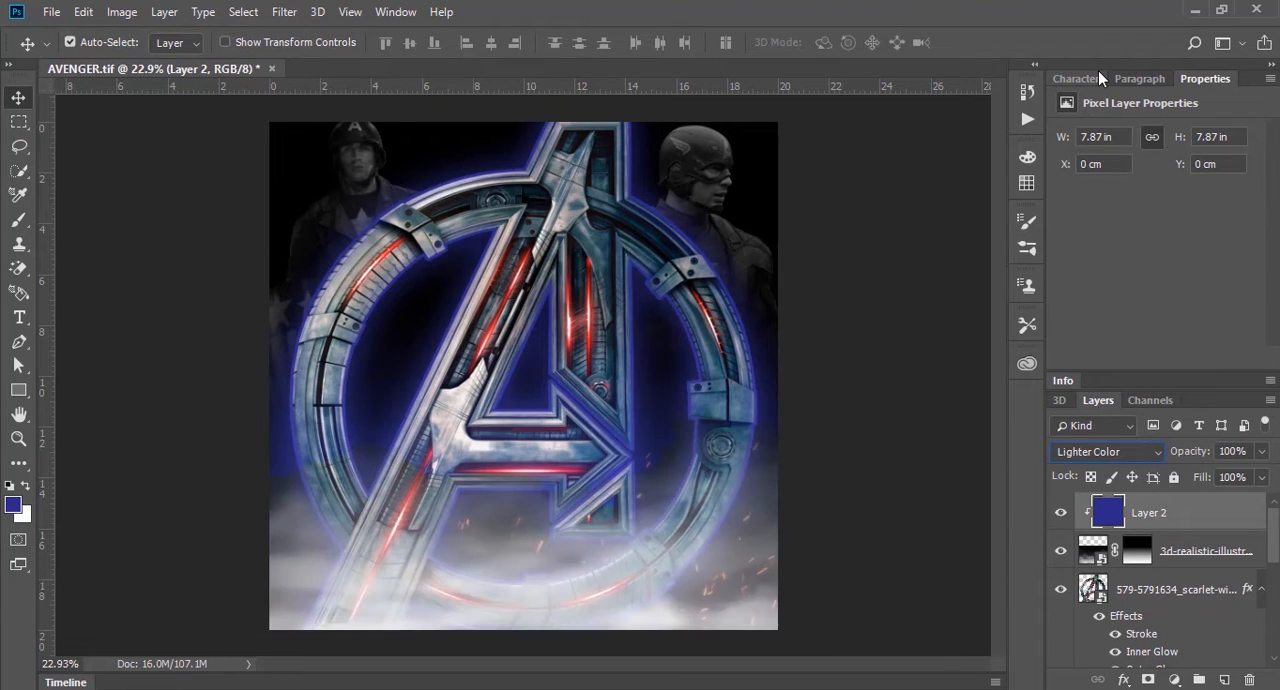
{"action": "key", "text": "Up"}
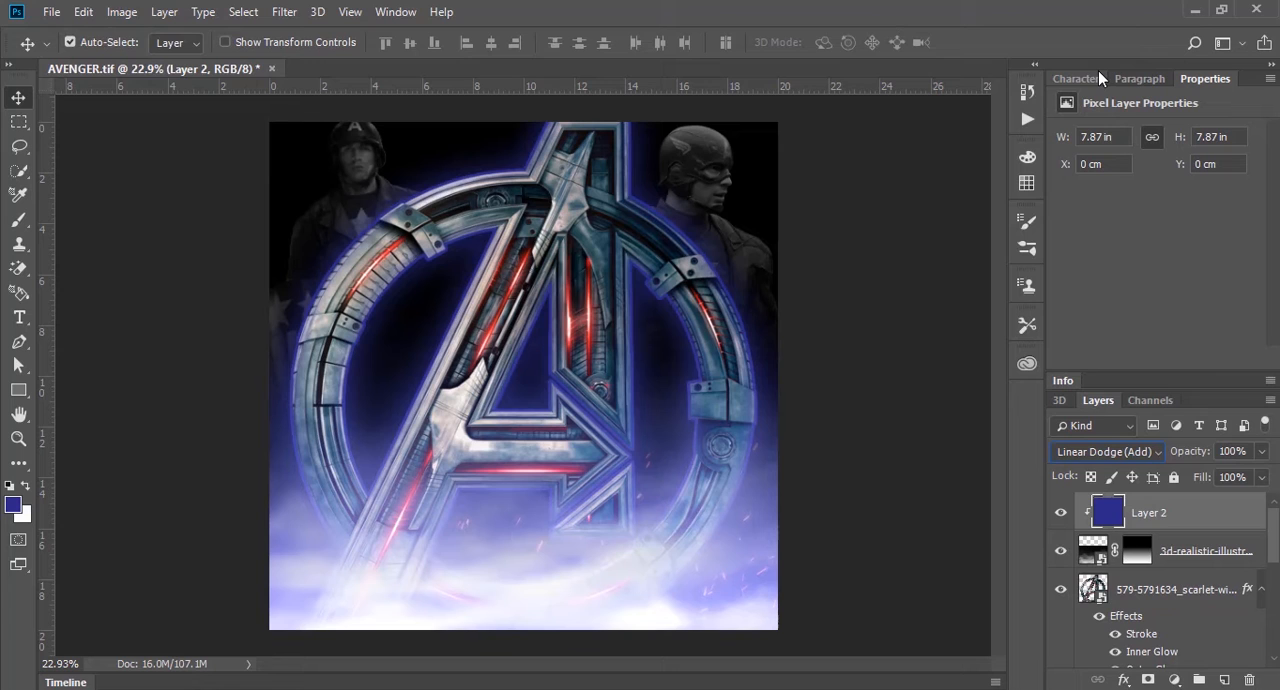
{"action": "key", "text": "Down"}
{"action": "key", "text": "Down"}
{"action": "key", "text": "Down"}
{"action": "key", "text": "Up"}
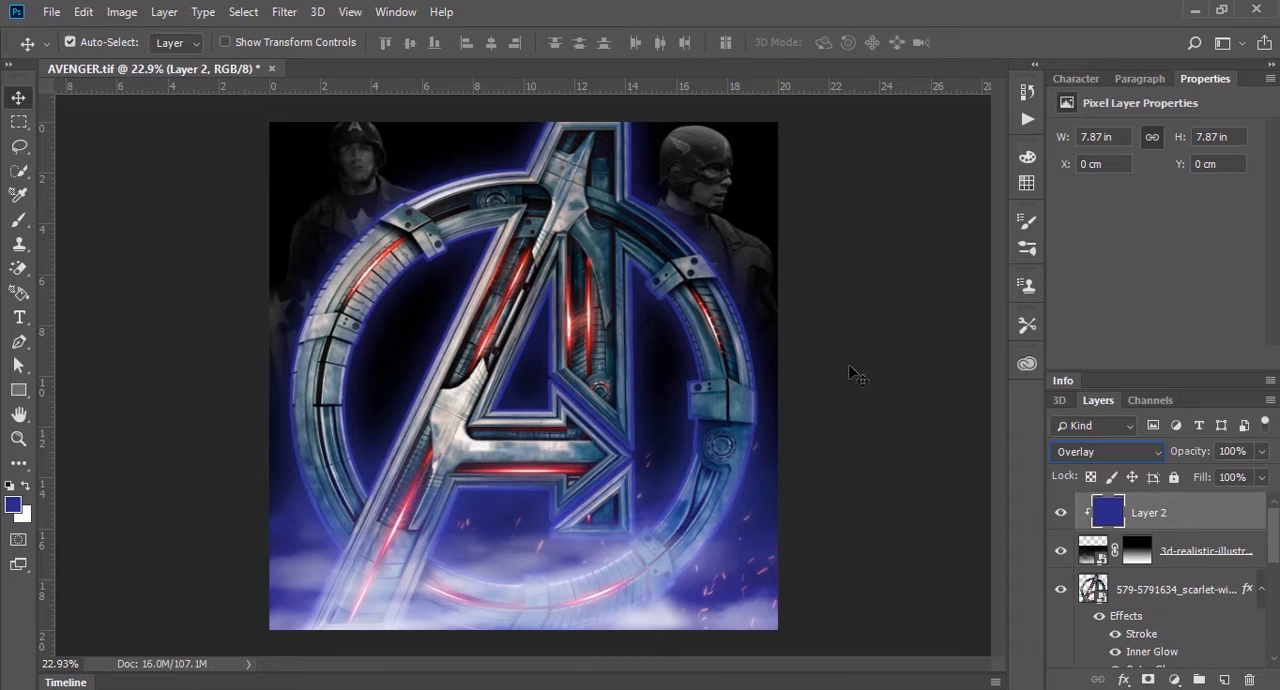
{"action": "left_click", "coordinate": [841, 354]}
Step: Try duplicating the fog layer together with its clipped blue fill layer
{"action": "left_click", "coordinate": [635, 588]}
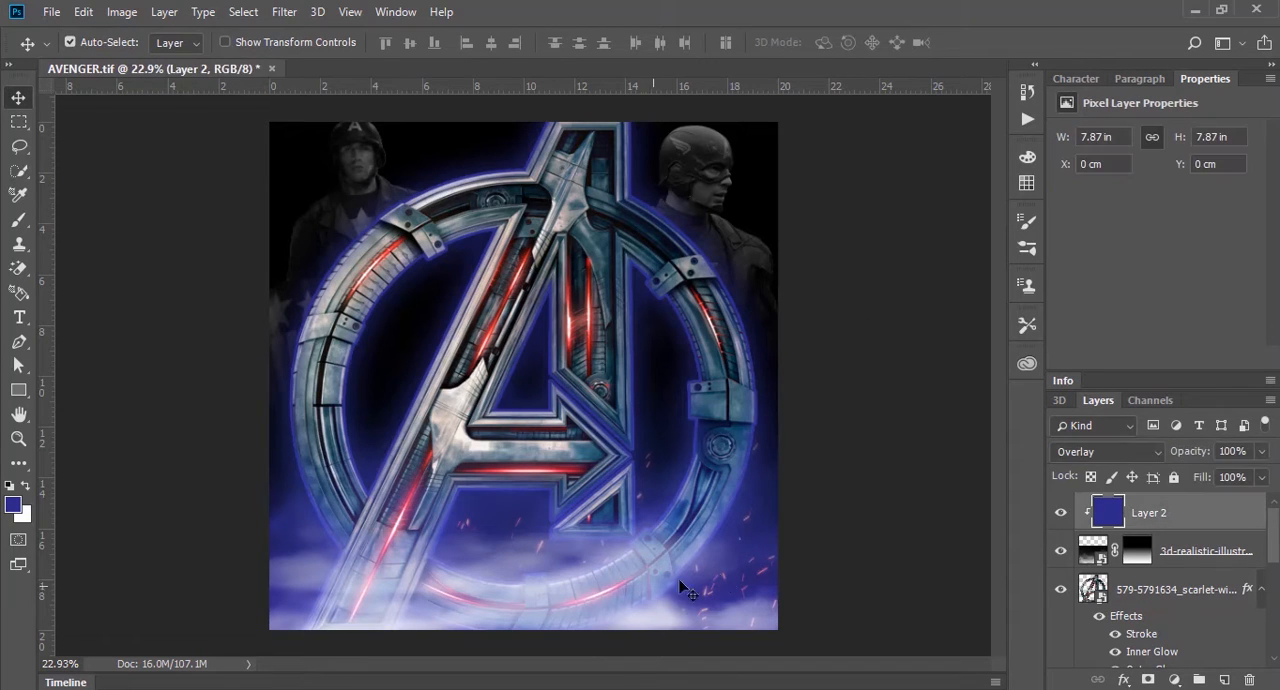
{"action": "left_click", "coordinate": [1190, 552], "text": "ctrl"}
{"action": "key", "text": "ctrl+j"}
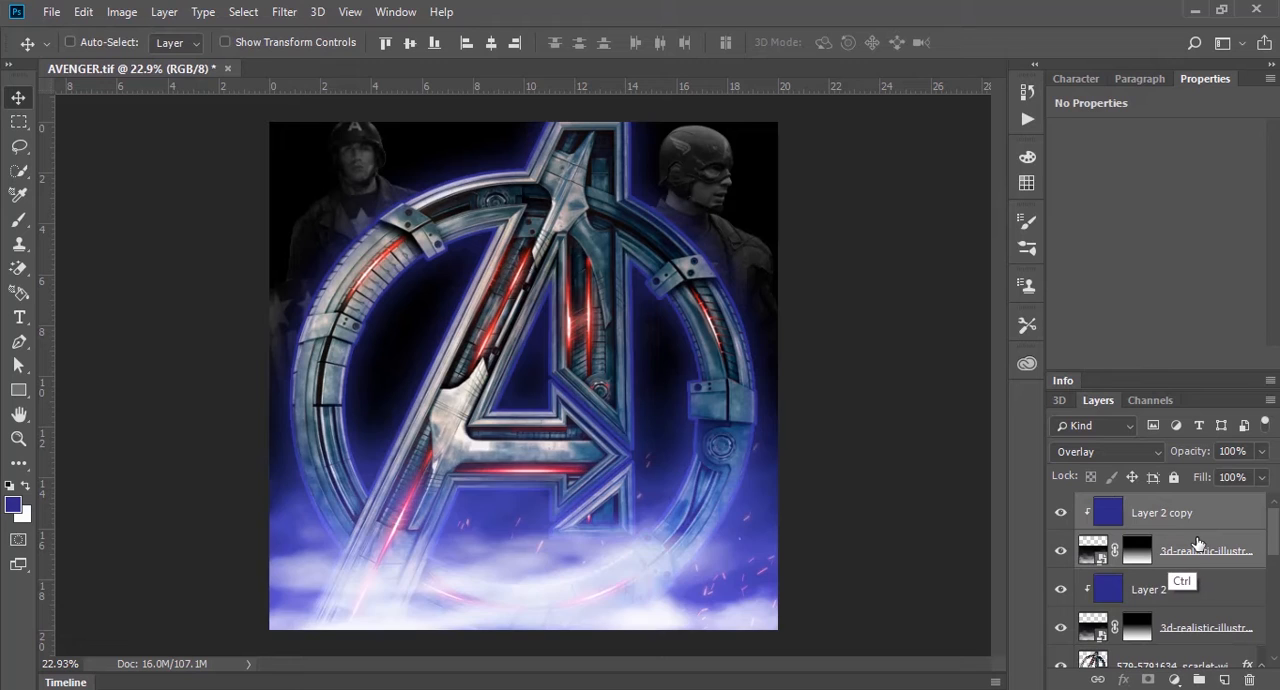
{"action": "key", "text": "ctrl+z"}
{"action": "left_click", "coordinate": [834, 477], "text": "ctrl"}
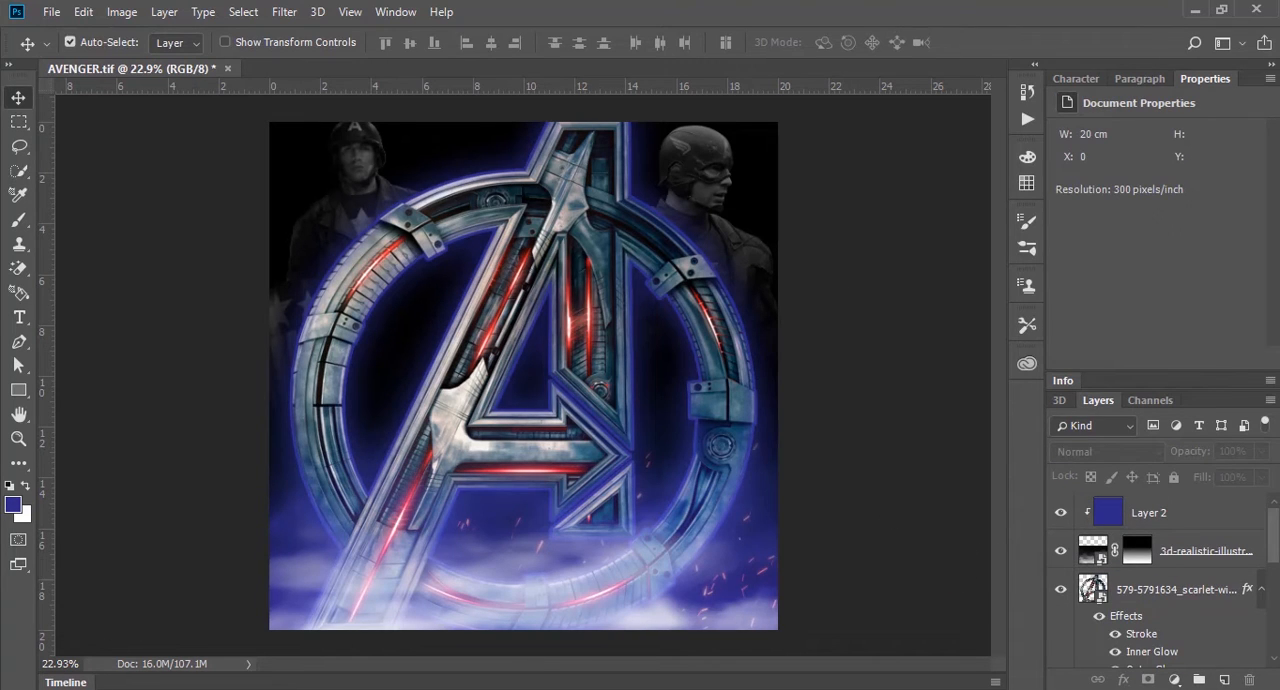
{"action": "mouse_move", "coordinate": [110, 688]}
{"action": "left_click", "coordinate": [117, 612]}
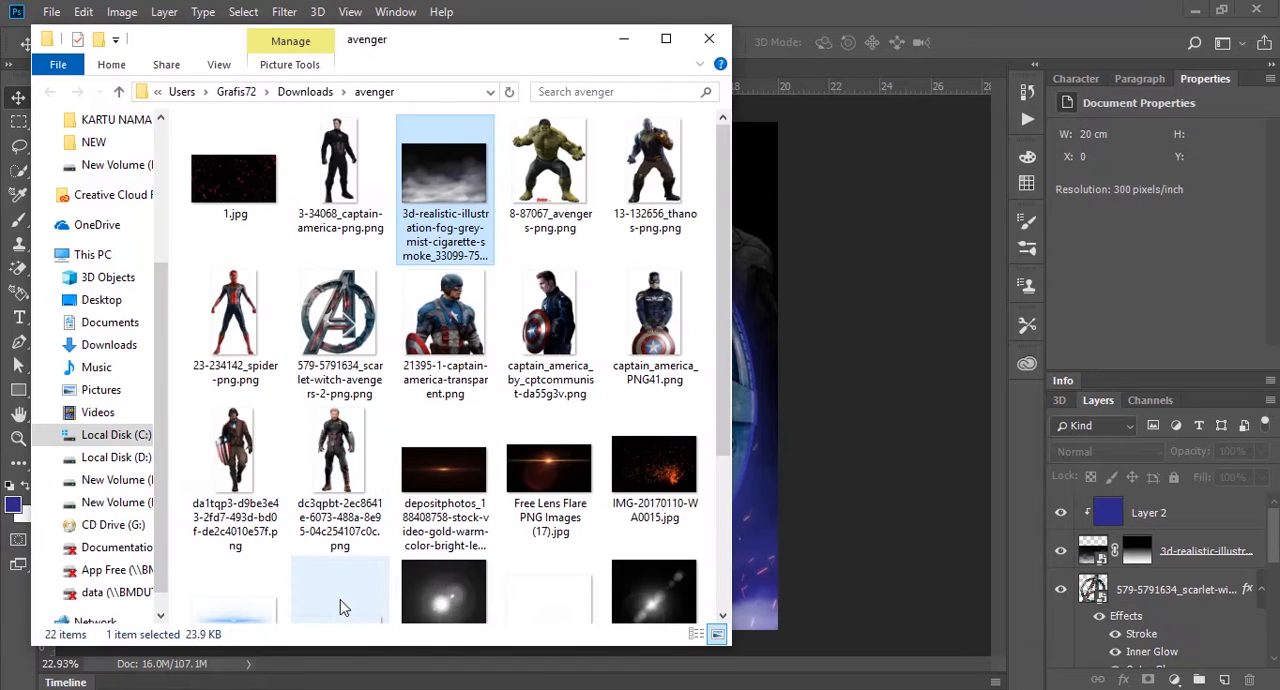
{"action": "scroll", "coordinate": [340, 607], "scroll_direction": "down", "scroll_amount": 1}
{"action": "left_click", "coordinate": [558, 525]}
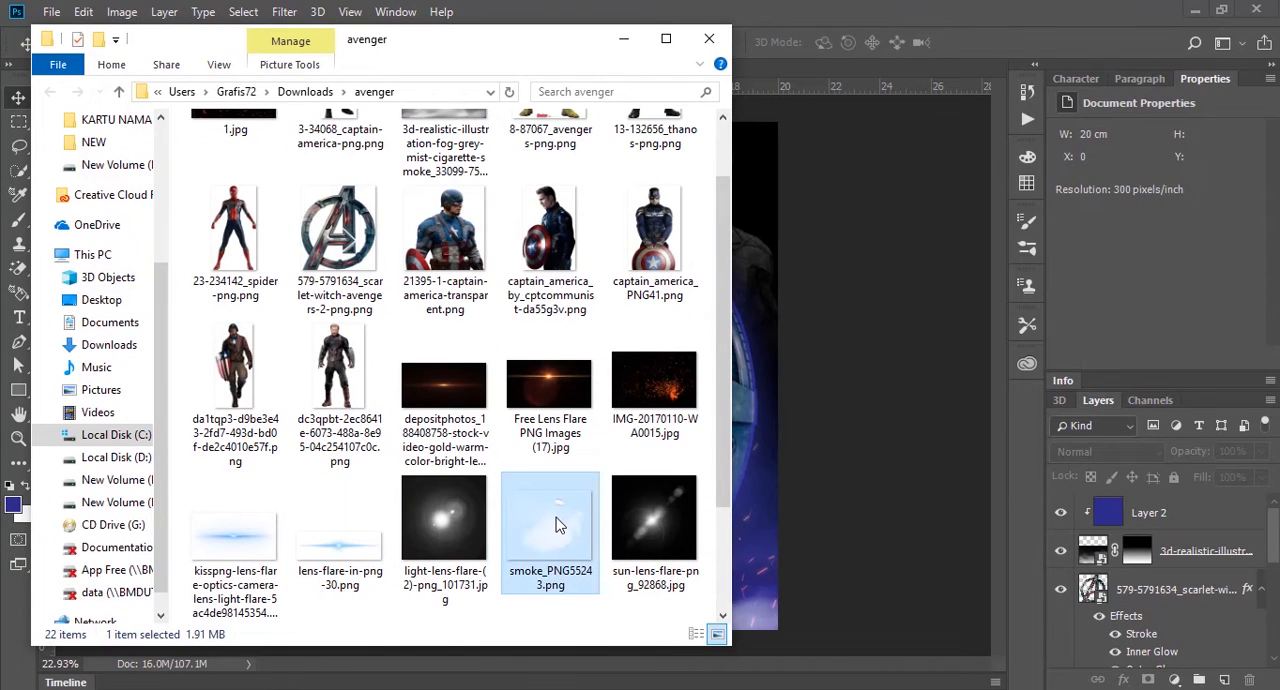
{"action": "left_click_drag", "start_coordinate": [558, 525], "coordinate": [720, 375]}
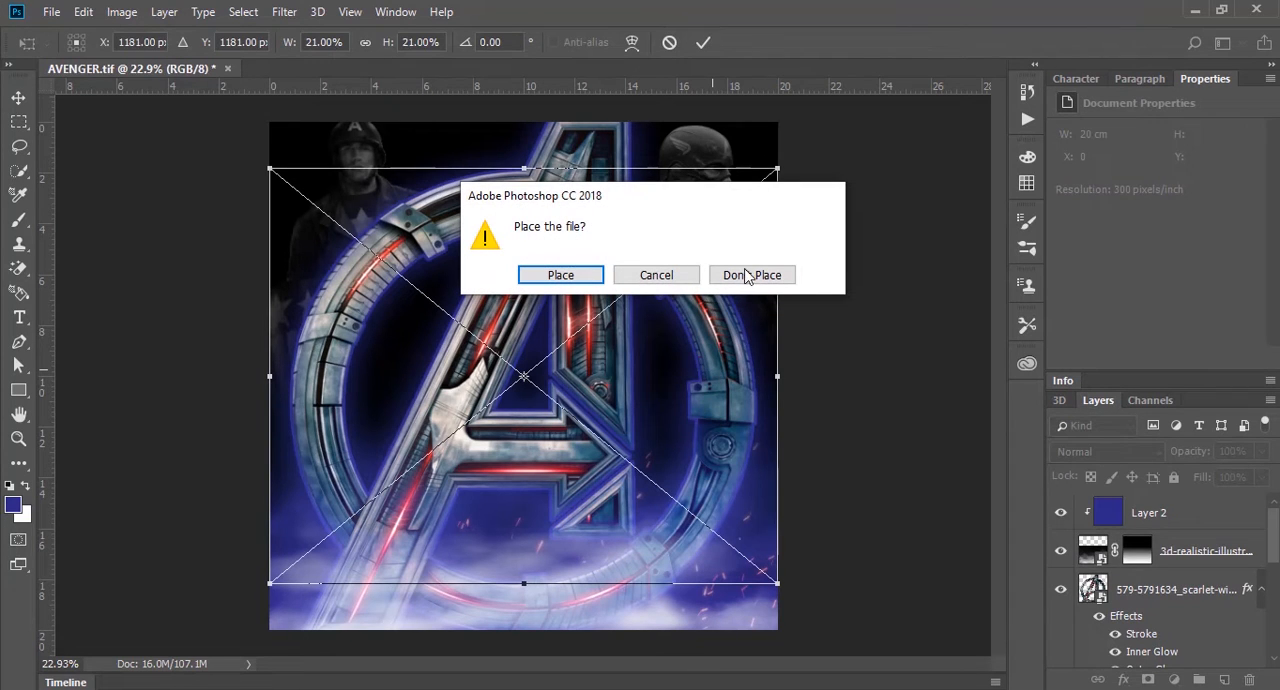
{"action": "left_click", "coordinate": [748, 276]}
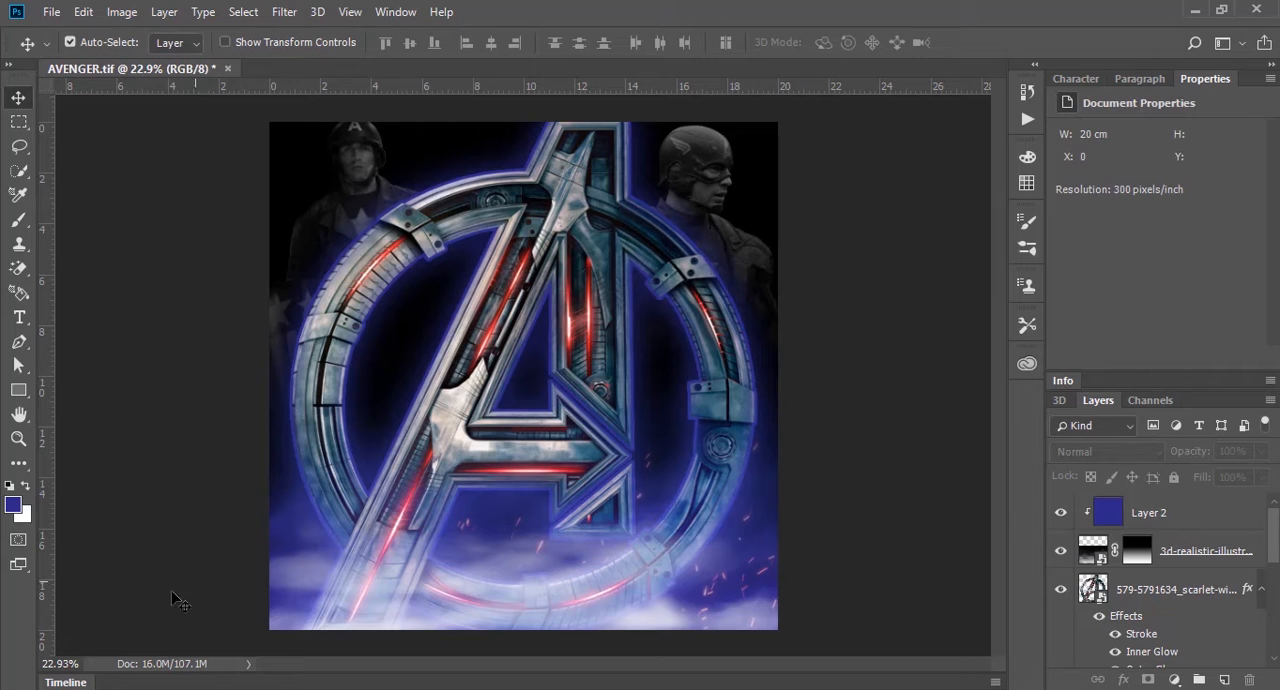
Step: Place smoke_PNG55243.png from the avenger folder and scale it to about 23.28 by 19.14 cm over the logo
{"action": "left_click", "coordinate": [70, 615]}
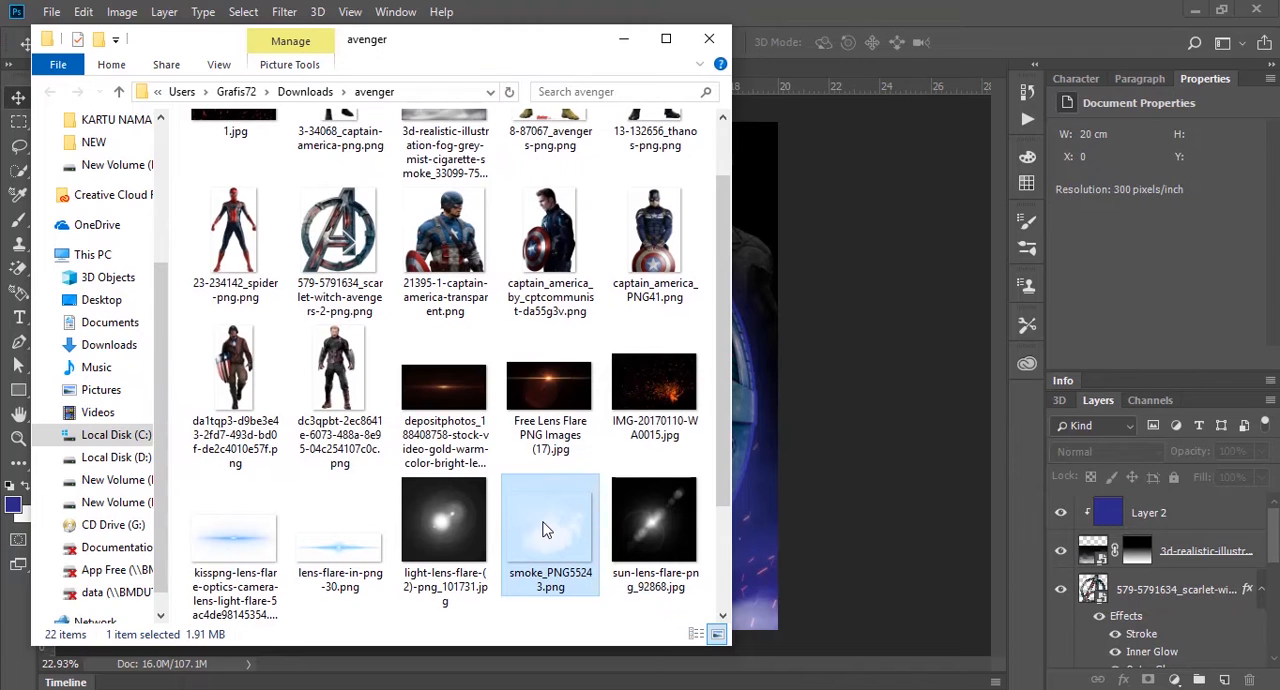
{"action": "left_click_drag", "start_coordinate": [543, 530], "coordinate": [733, 310]}
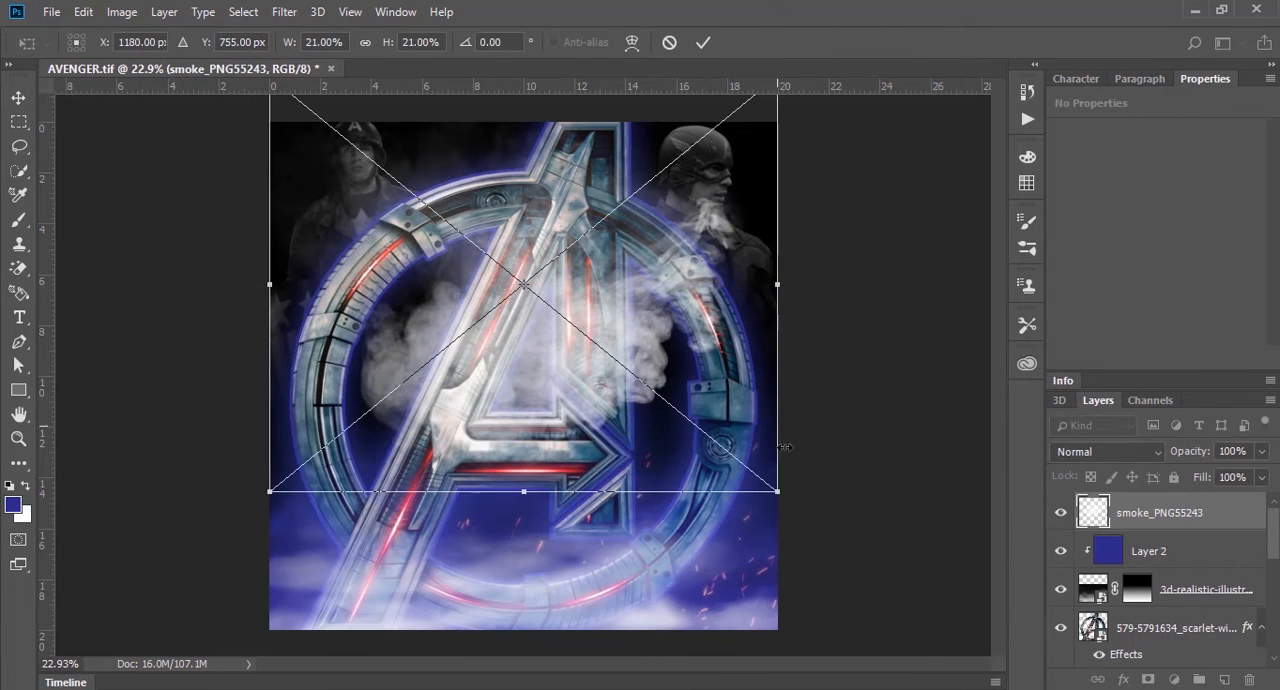
{"action": "left_click_drag", "start_coordinate": [779, 493], "coordinate": [821, 527]}
{"action": "left_click_drag", "start_coordinate": [739, 427], "coordinate": [735, 466]}
{"action": "key", "text": "Return"}
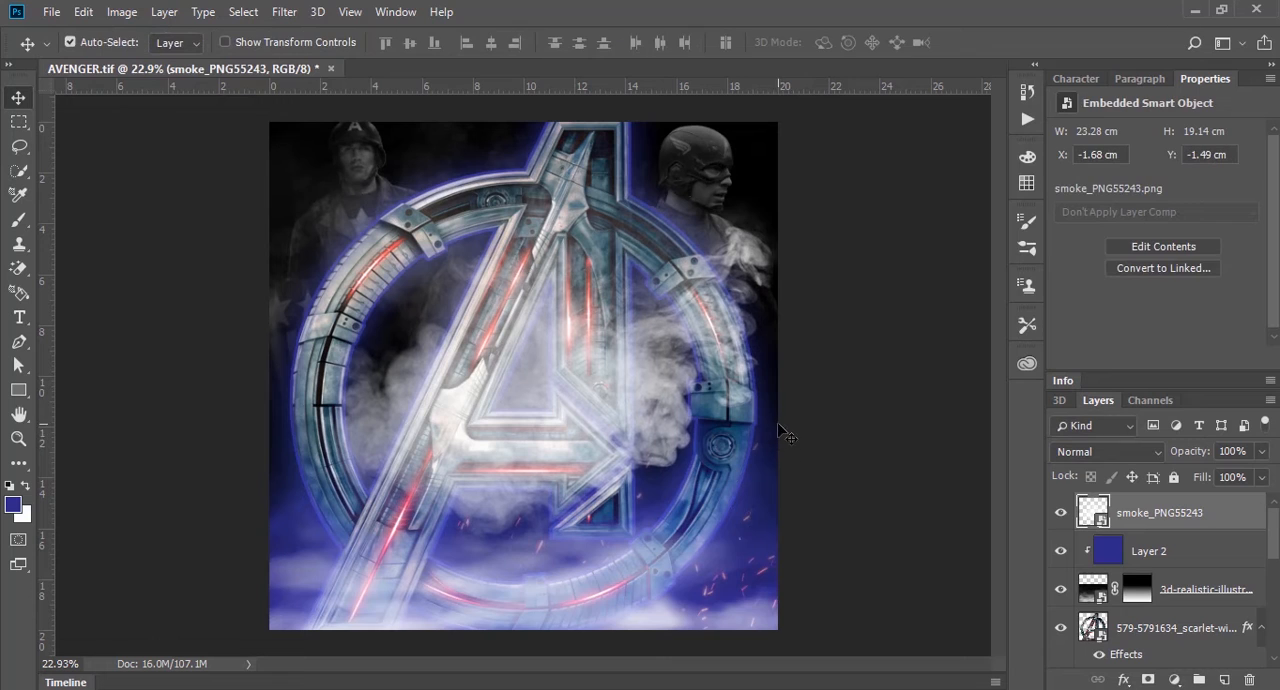
Step: Copy the blue fill layer above the smoke, clipped to it, and set the copy's blend mode to Hard Light
{"action": "left_click", "coordinate": [1195, 549]}
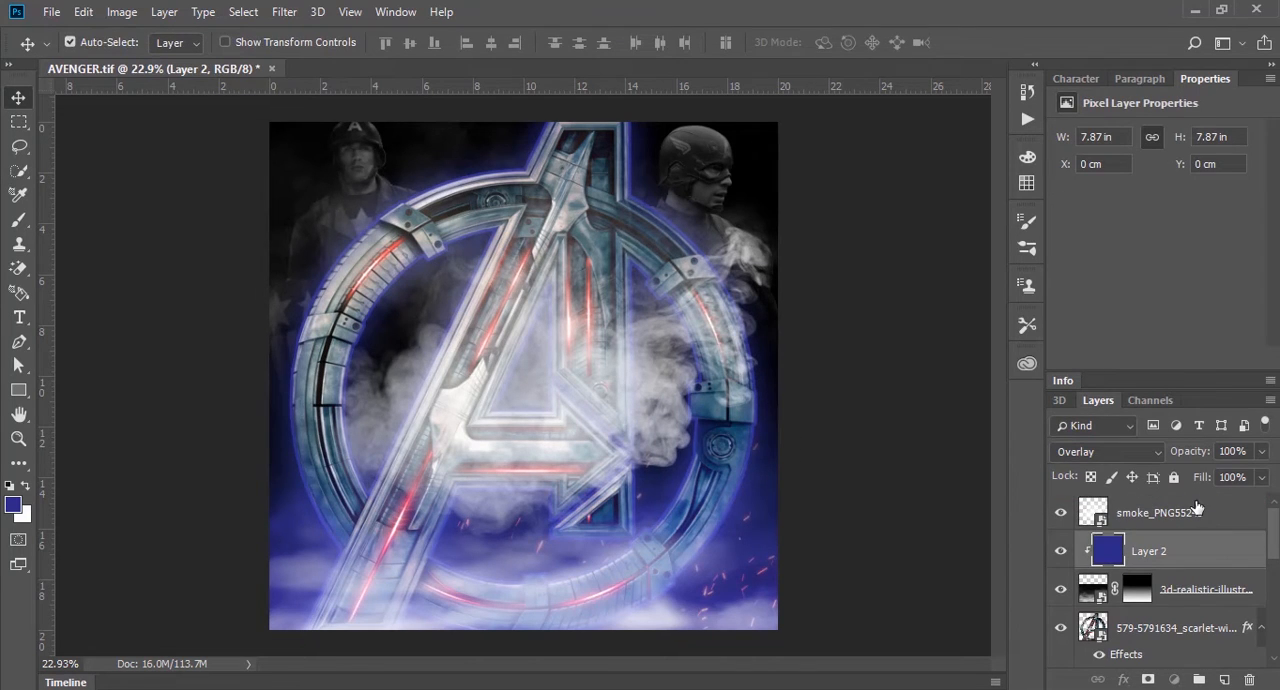
{"action": "left_click_drag", "start_coordinate": [1195, 551], "coordinate": [1199, 510]}
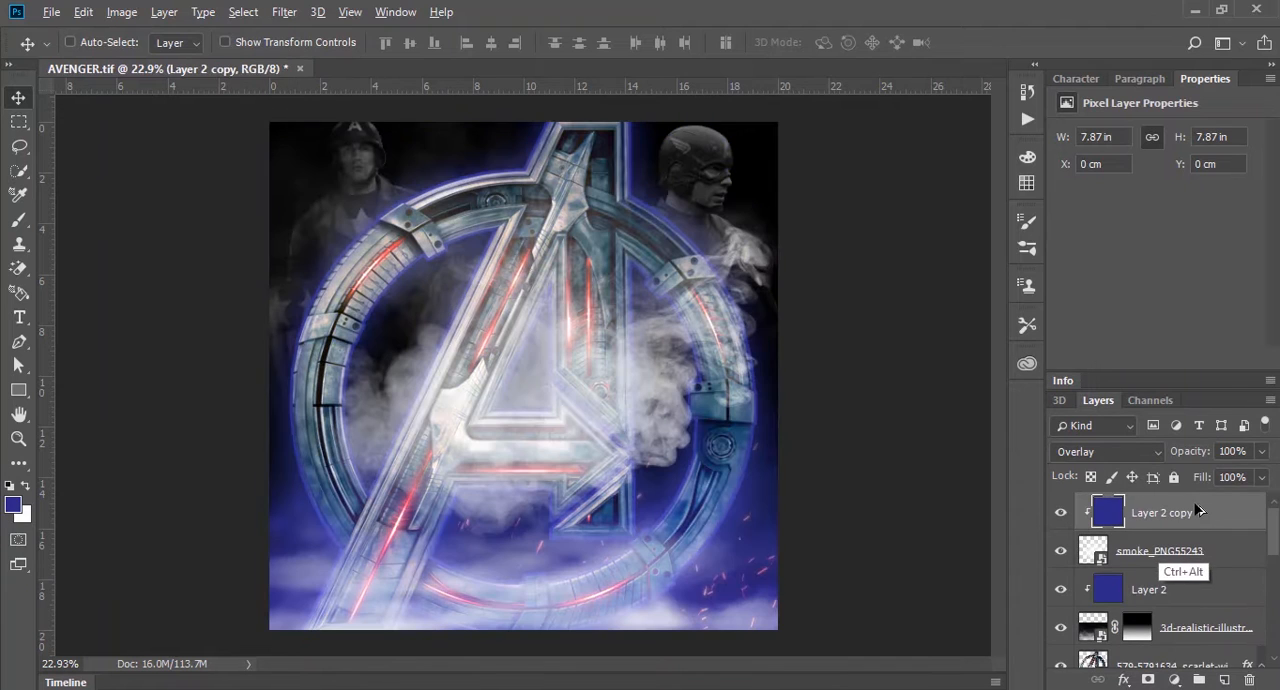
{"action": "left_click", "coordinate": [1131, 451]}
{"action": "left_click", "coordinate": [1099, 169]}
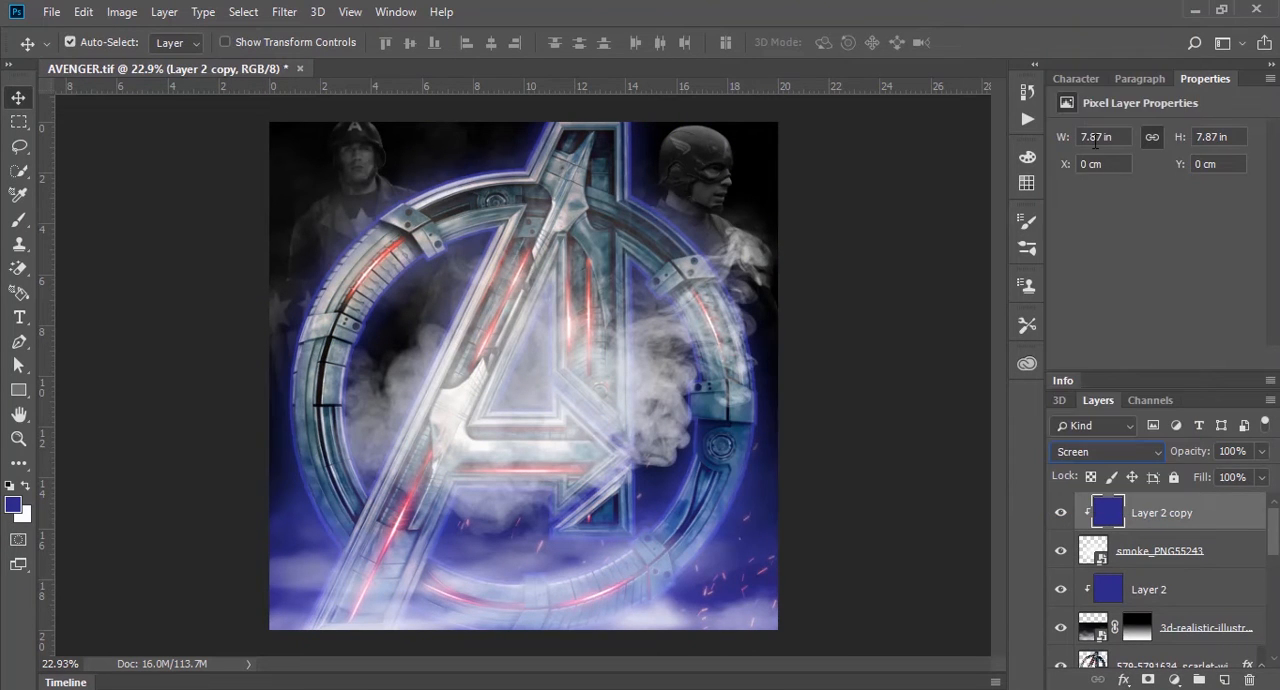
{"action": "key", "text": "Down"}
{"action": "key", "text": "Up"}
{"action": "key", "text": "Up"}
{"action": "key", "text": "Up"}
{"action": "key", "text": "Up"}
{"action": "key", "text": "Up"}
{"action": "key", "text": "Up"}
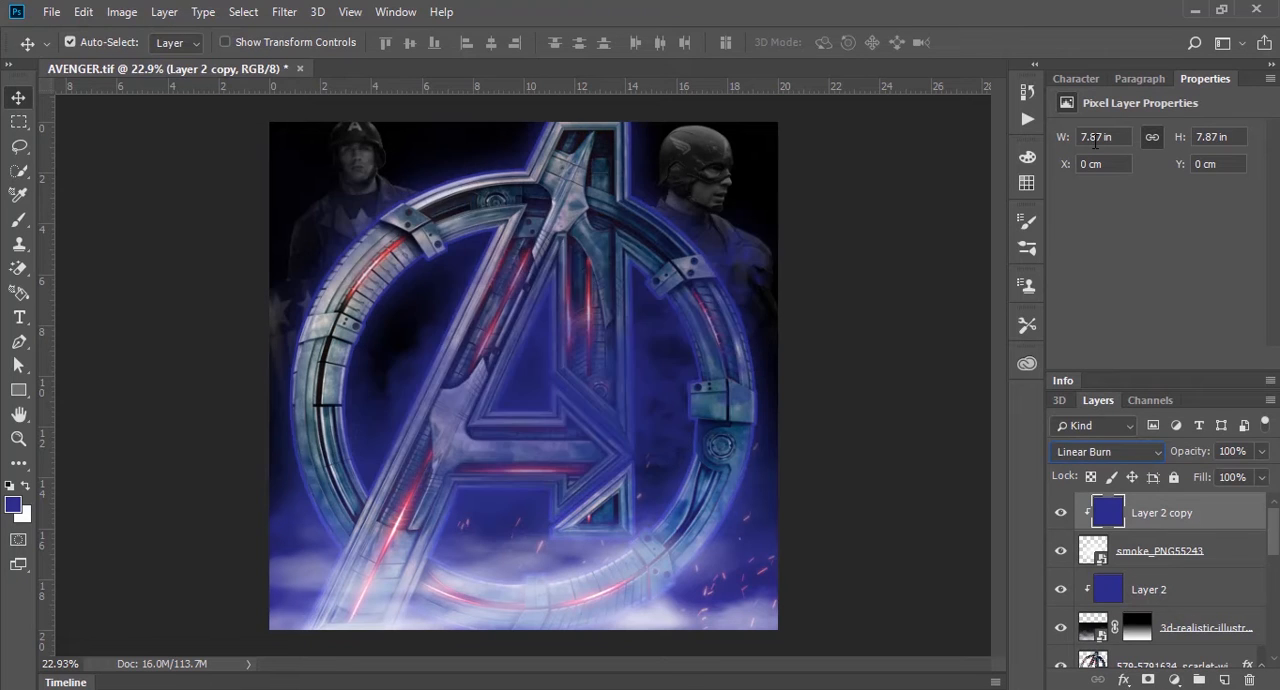
{"action": "key", "text": "Up"}
{"action": "key", "text": "Down"}
{"action": "key", "text": "Down"}
{"action": "key", "text": "Down"}
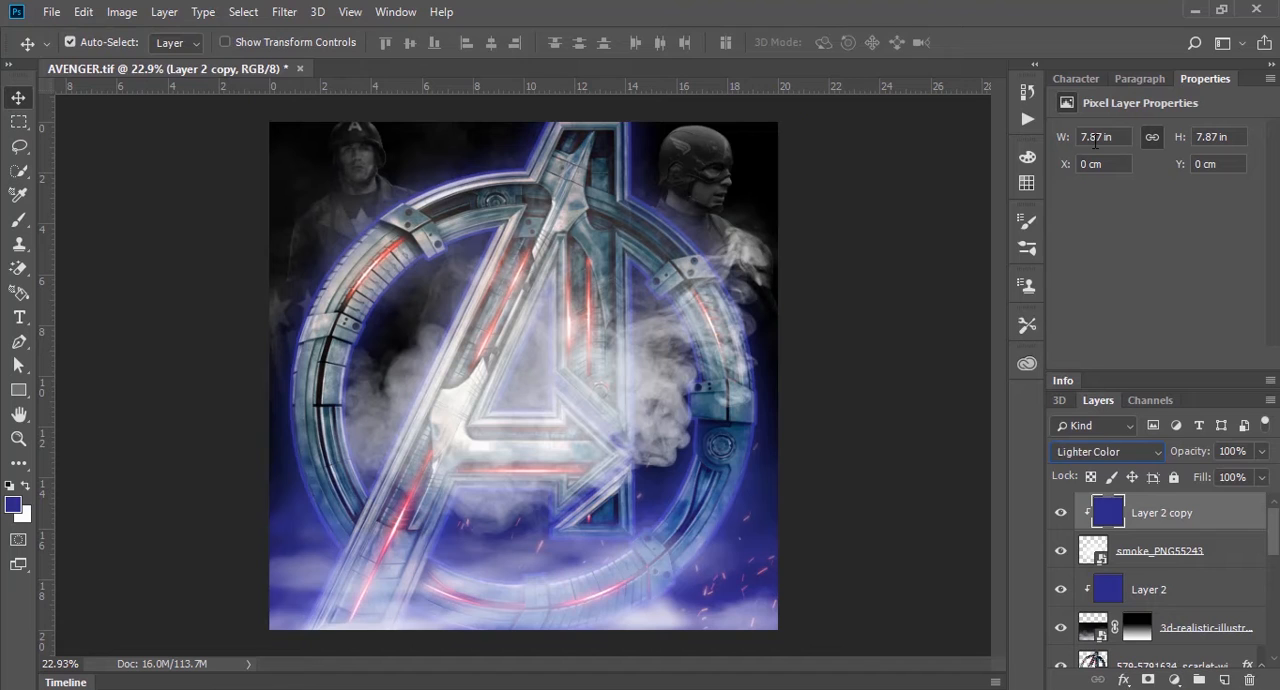
{"action": "key", "text": "Down"}
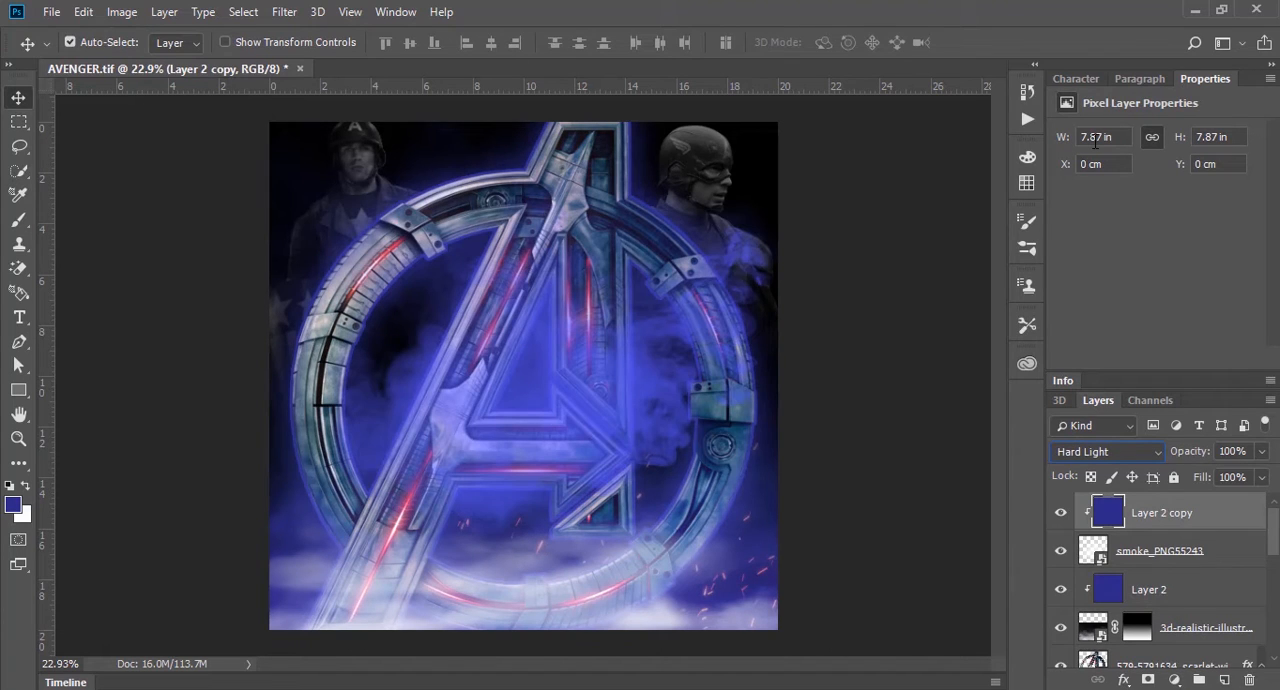
{"action": "left_click", "coordinate": [855, 450]}
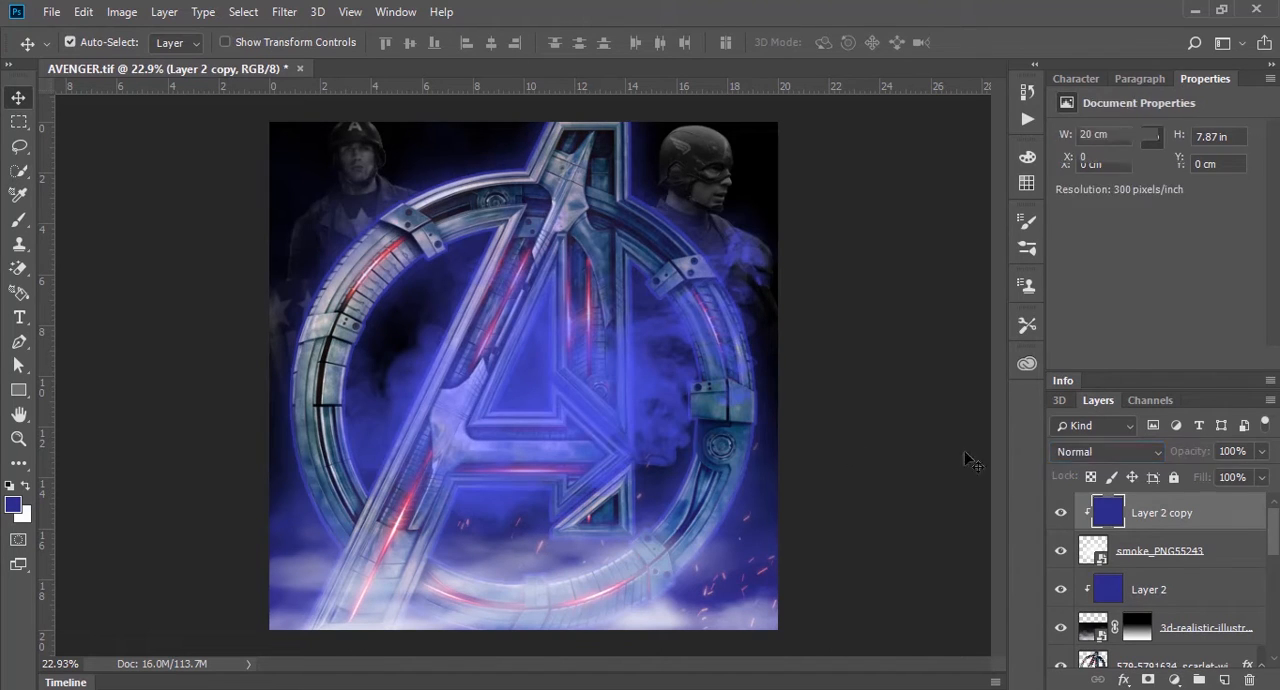
Step: Move the smoke layer and its clipped blue fill below the Avengers logo, just above the character layers
{"action": "left_click", "coordinate": [1180, 516]}
{"action": "left_click", "coordinate": [1192, 556], "text": "shift"}
{"action": "left_click_drag", "start_coordinate": [1192, 556], "coordinate": [1168, 578]}
{"action": "left_click", "coordinate": [834, 328]}
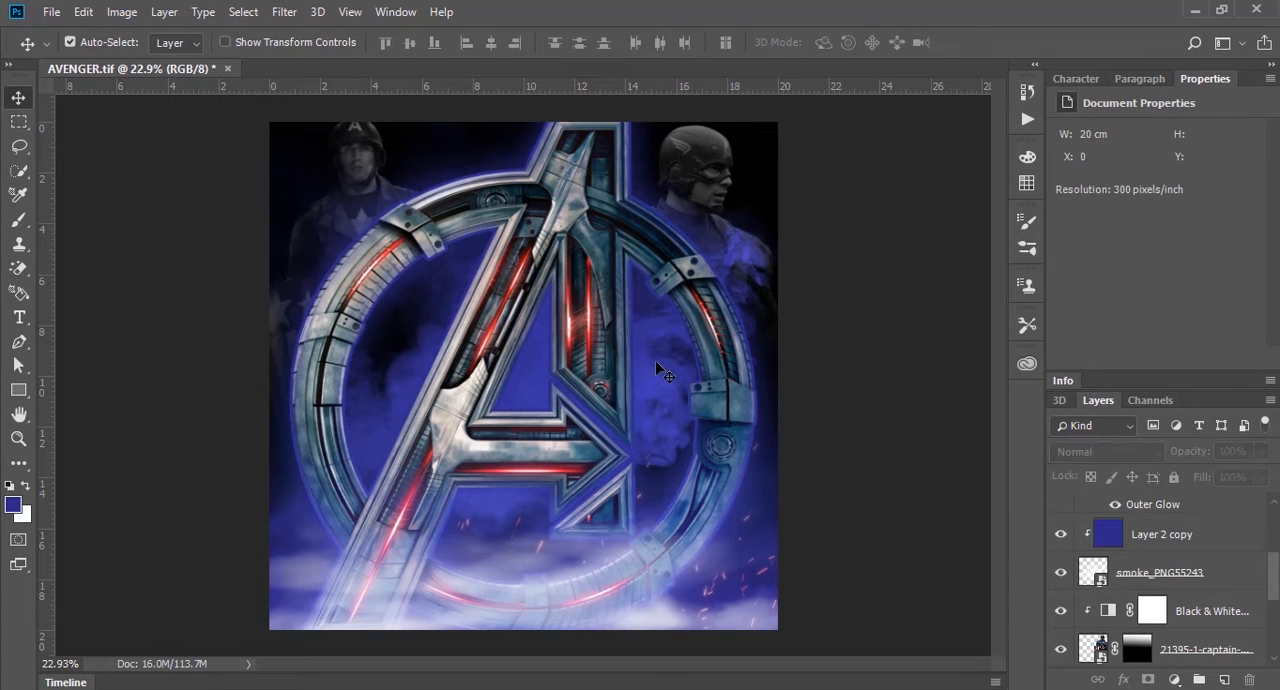
Step: Add a layer mask to the smoke layer at 100% opacity and fade out its lower part with a vertical gradient
{"action": "left_click", "coordinate": [655, 360]}
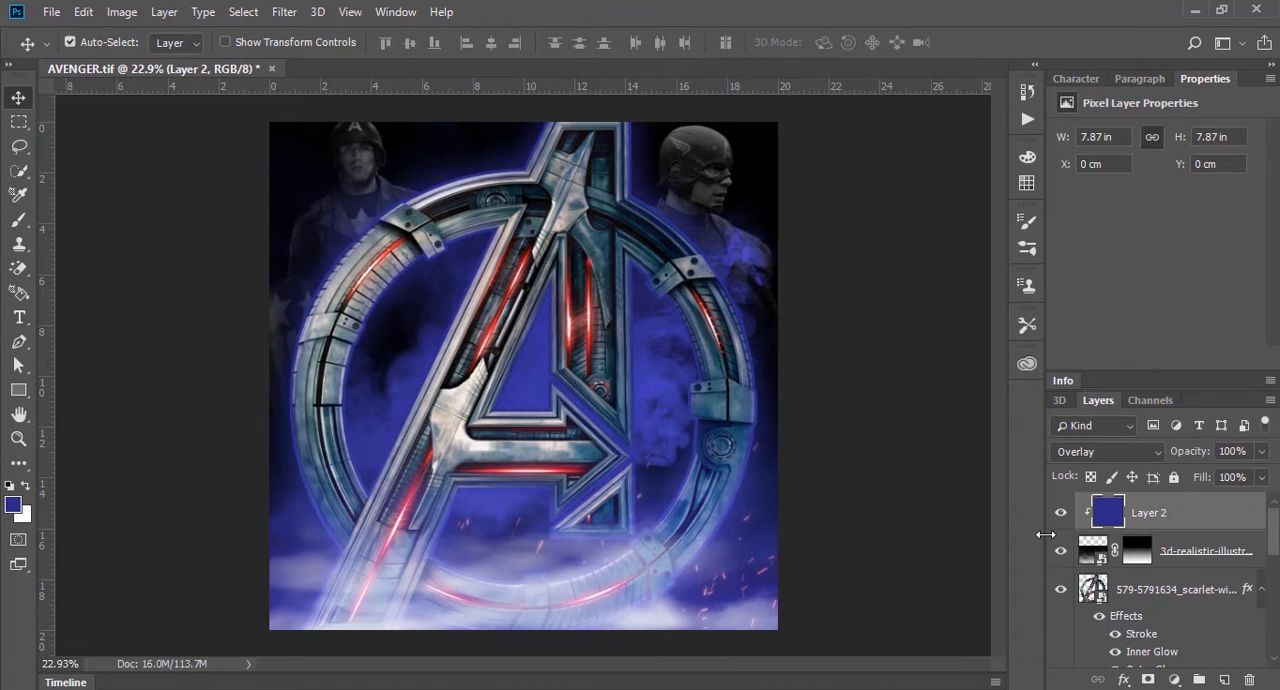
{"action": "left_click_drag", "start_coordinate": [1272, 540], "coordinate": [1268, 585]}
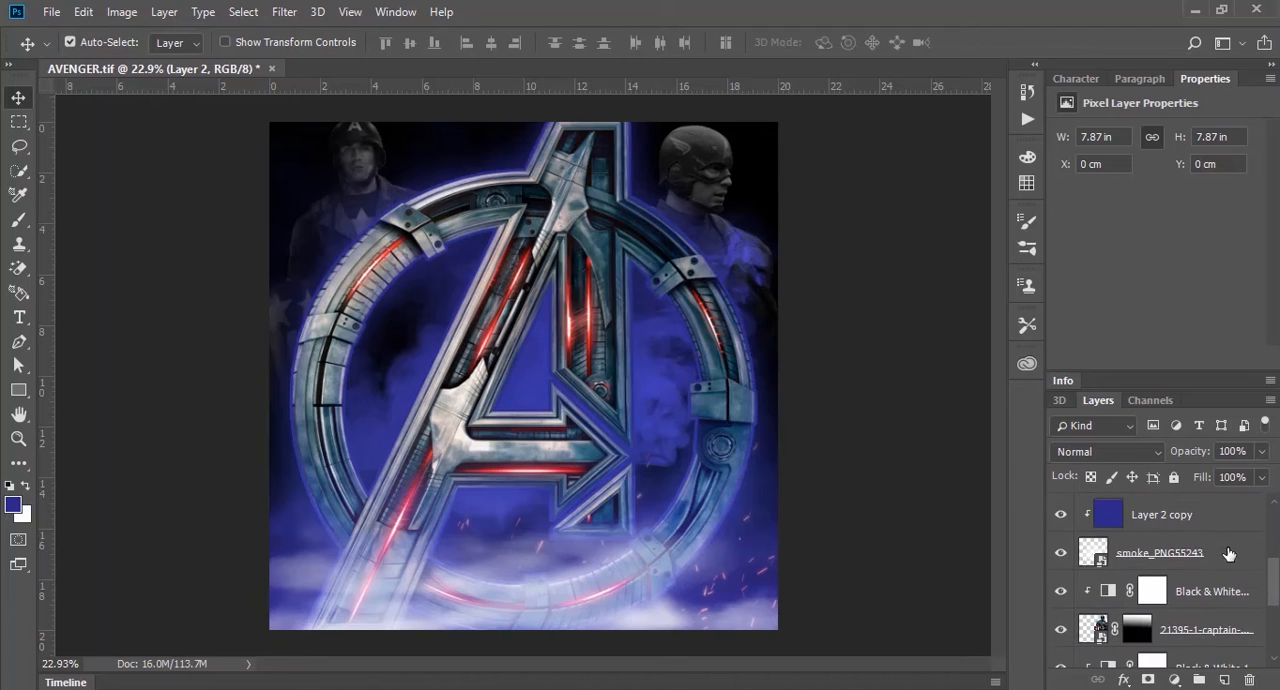
{"action": "left_click", "coordinate": [1229, 554]}
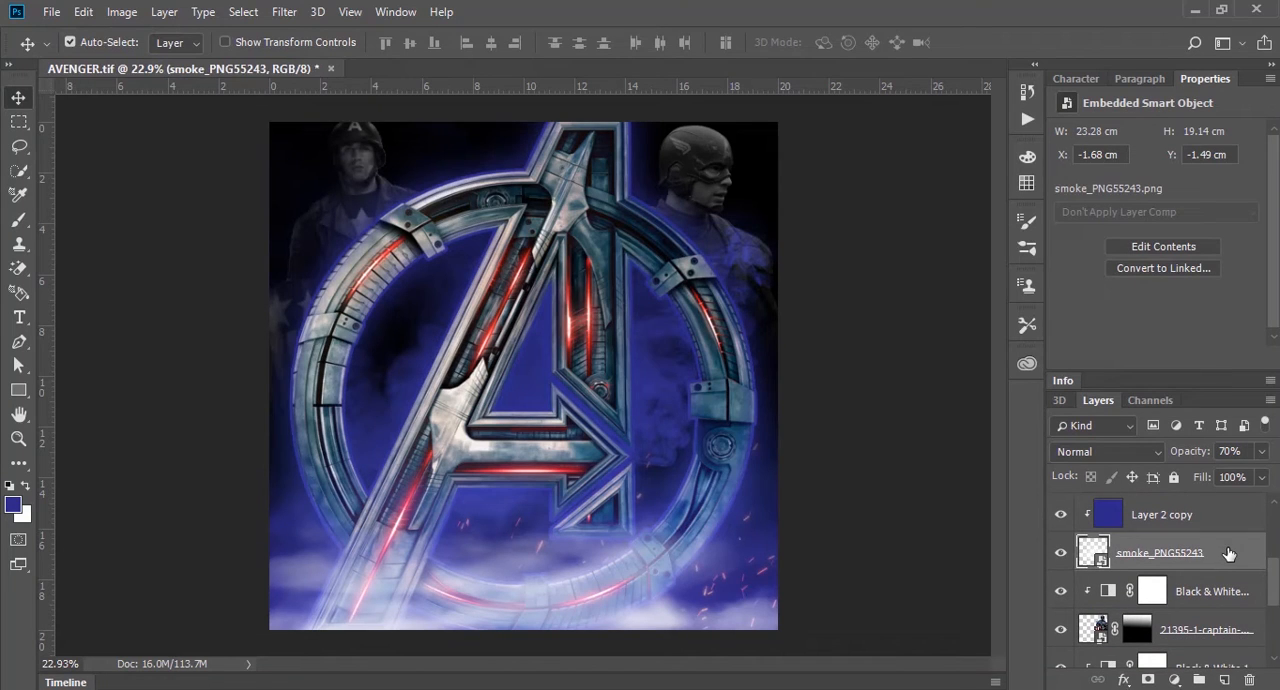
{"action": "key", "text": "0"}
{"action": "left_click", "coordinate": [1154, 680]}
{"action": "key", "text": "g"}
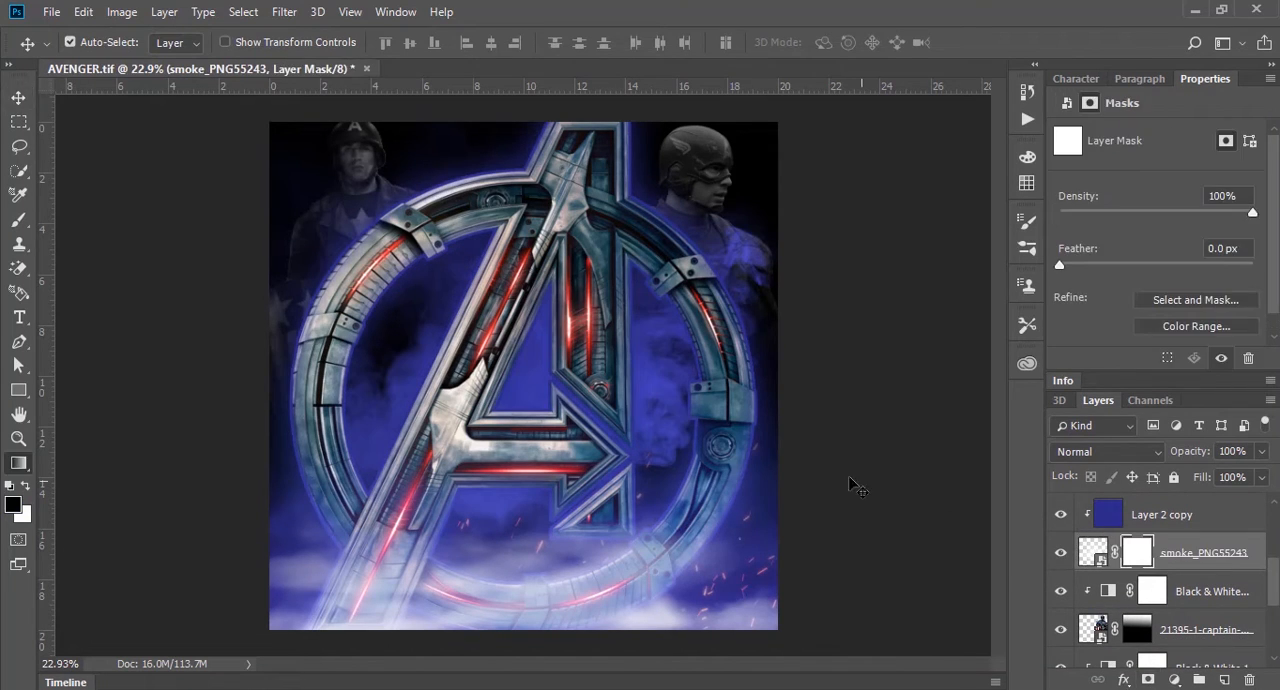
{"action": "left_click_drag", "start_coordinate": [522, 493], "coordinate": [558, 110]}
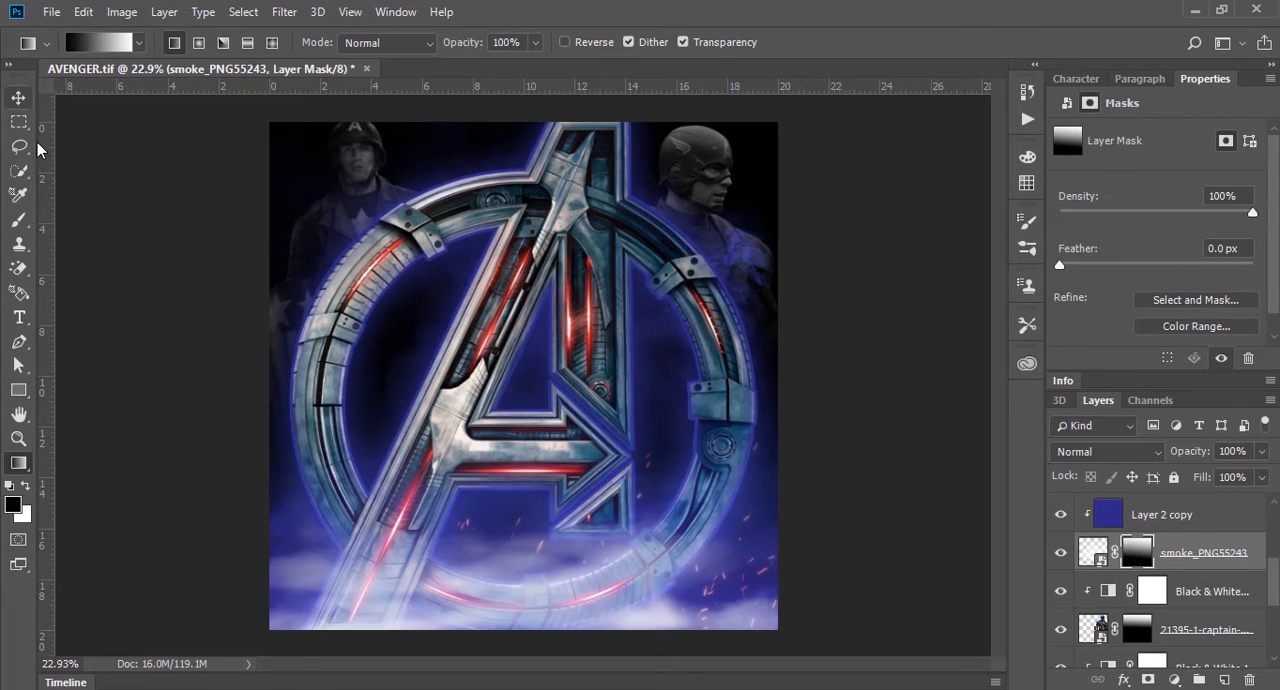
{"action": "left_click", "coordinate": [18, 97]}
{"action": "left_click", "coordinate": [268, 393]}
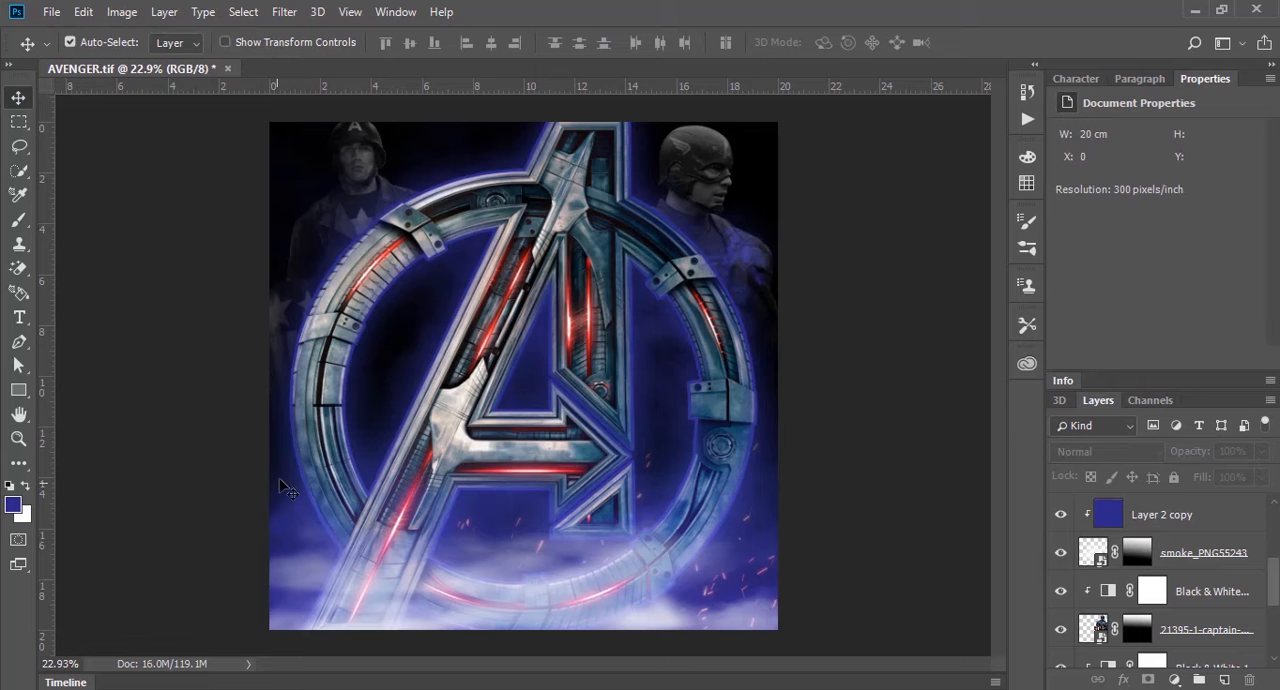
Step: Place captain_america_by_cptcommunist-da55g3v.png from the avenger folder into the poster
{"action": "mouse_move", "coordinate": [108, 680]}
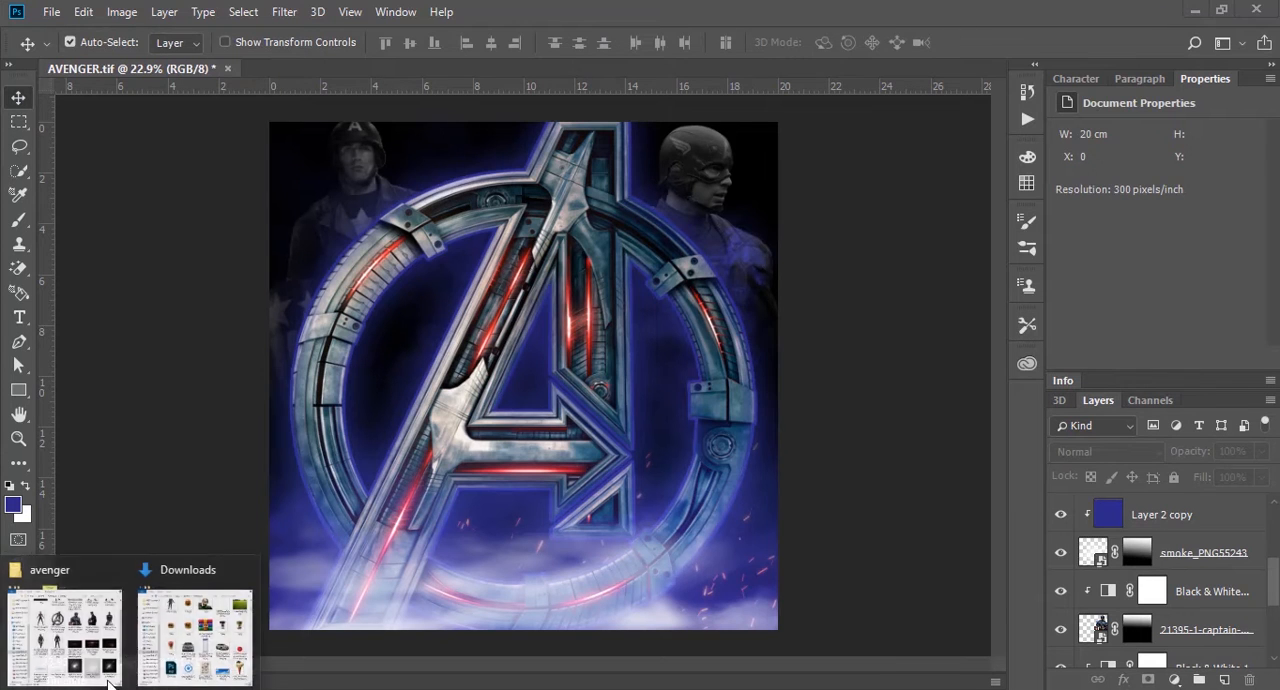
{"action": "left_click", "coordinate": [110, 630]}
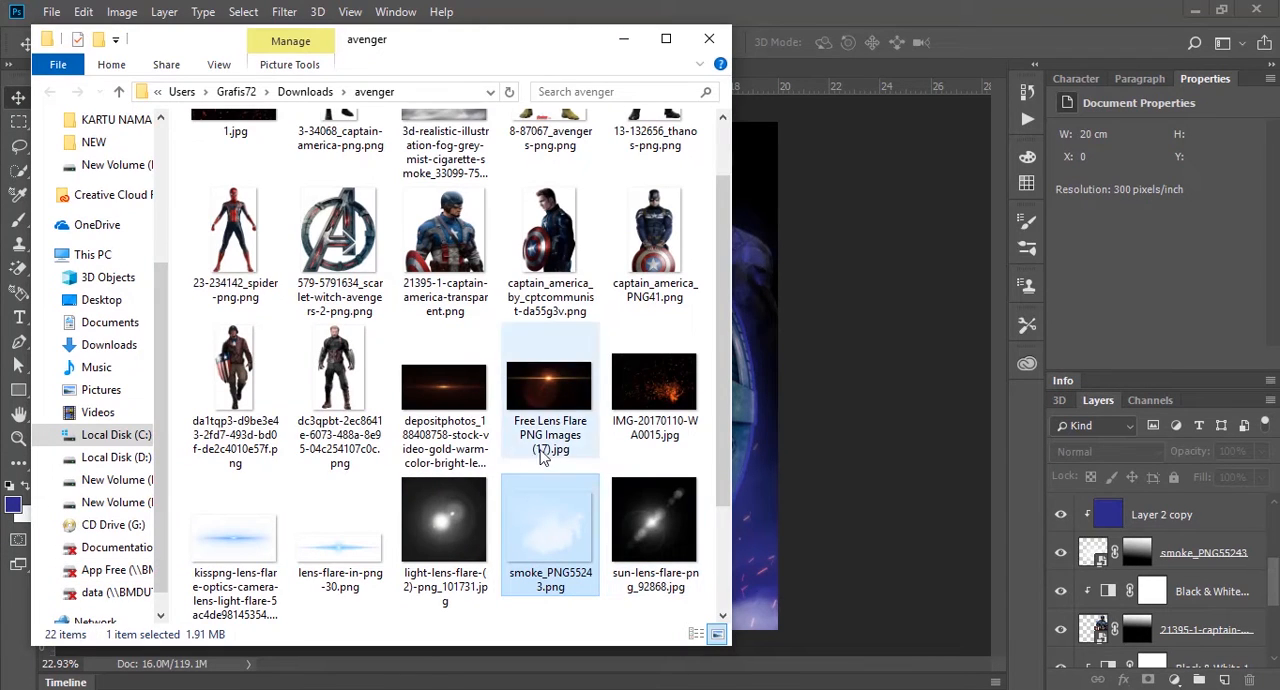
{"action": "left_click_drag", "start_coordinate": [721, 354], "coordinate": [720, 423]}
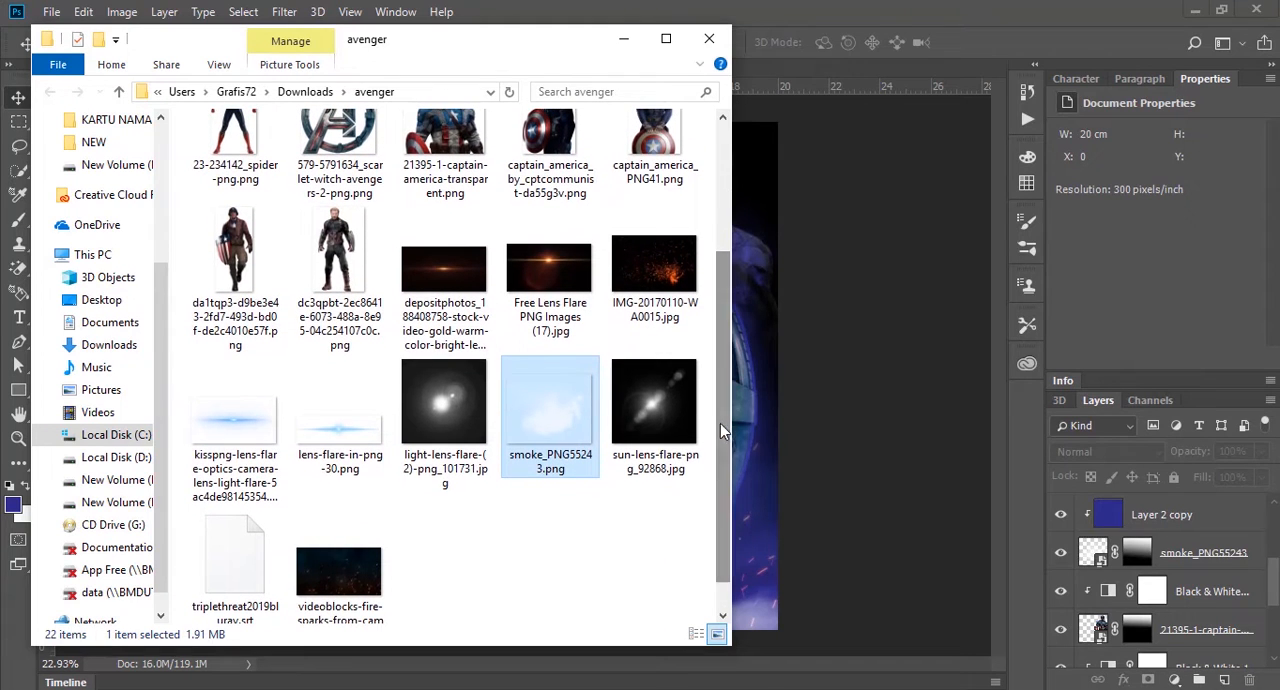
{"action": "left_click", "coordinate": [387, 285]}
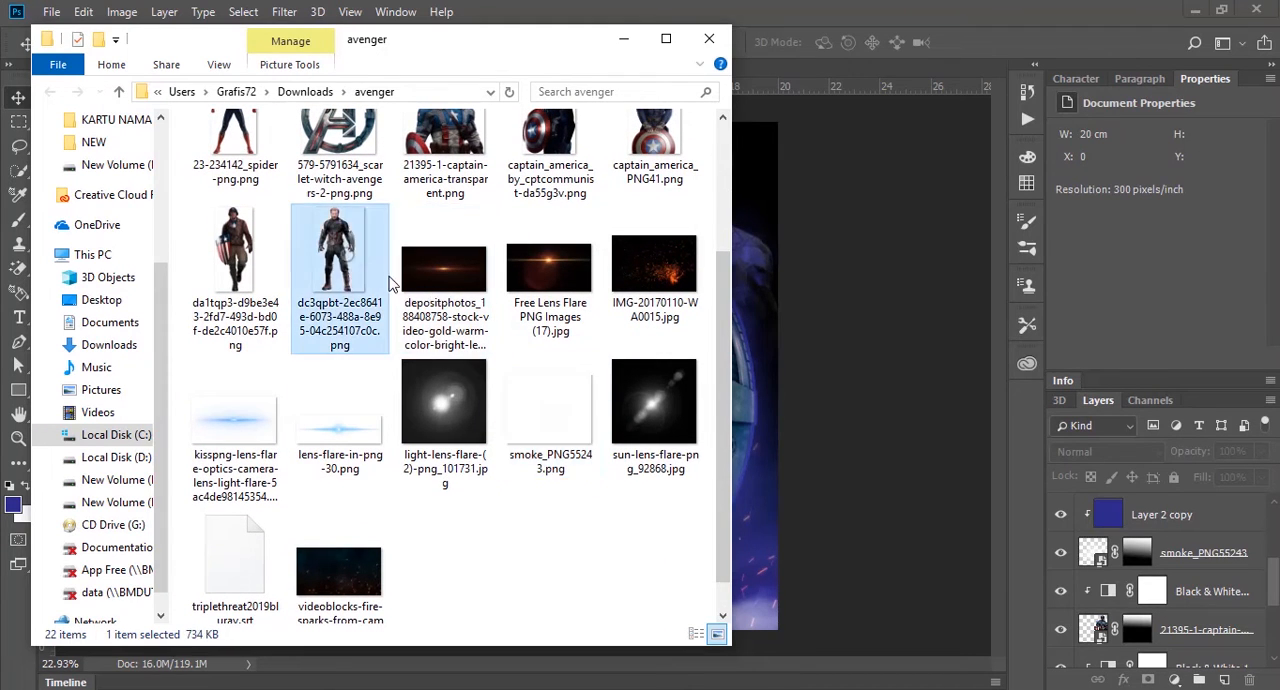
{"action": "mouse_move", "coordinate": [335, 259]}
{"action": "left_mouse_down"}
{"action": "mouse_move", "coordinate": [812, 332]}
{"action": "mouse_move", "coordinate": [352, 267]}
{"action": "left_mouse_up"}
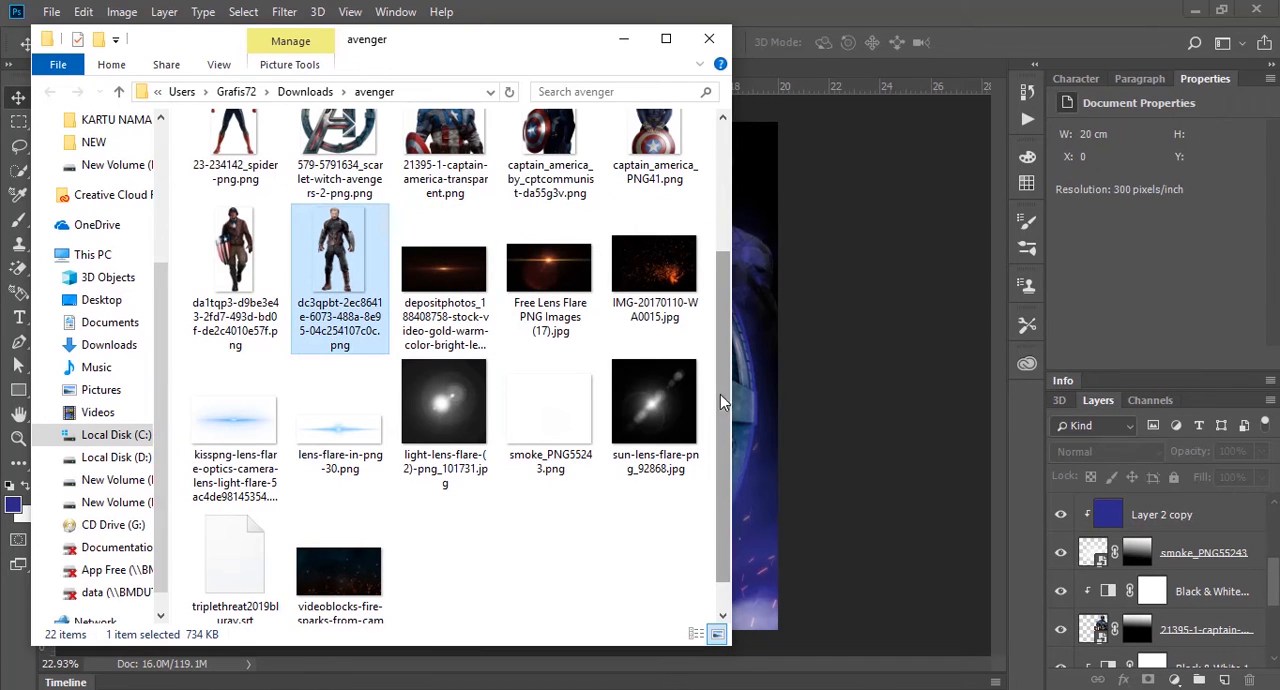
{"action": "left_click_drag", "start_coordinate": [720, 402], "coordinate": [720, 277]}
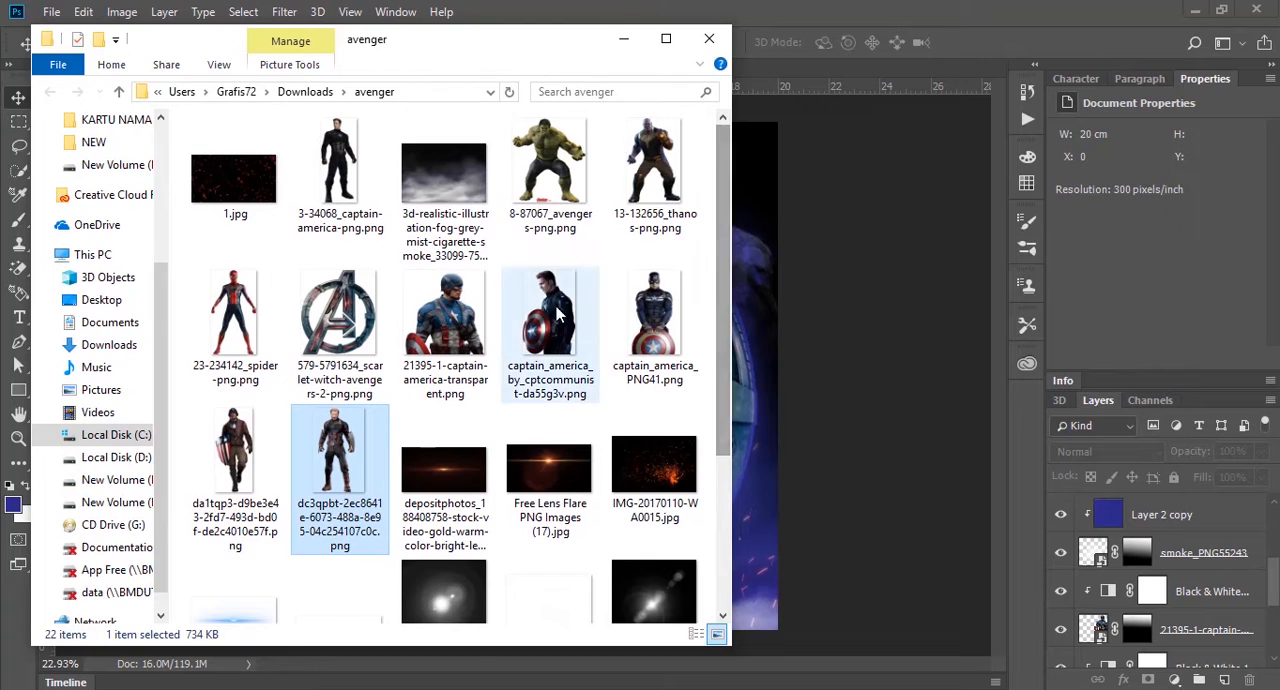
{"action": "left_click", "coordinate": [574, 332]}
{"action": "left_click_drag", "start_coordinate": [553, 318], "coordinate": [785, 318]}
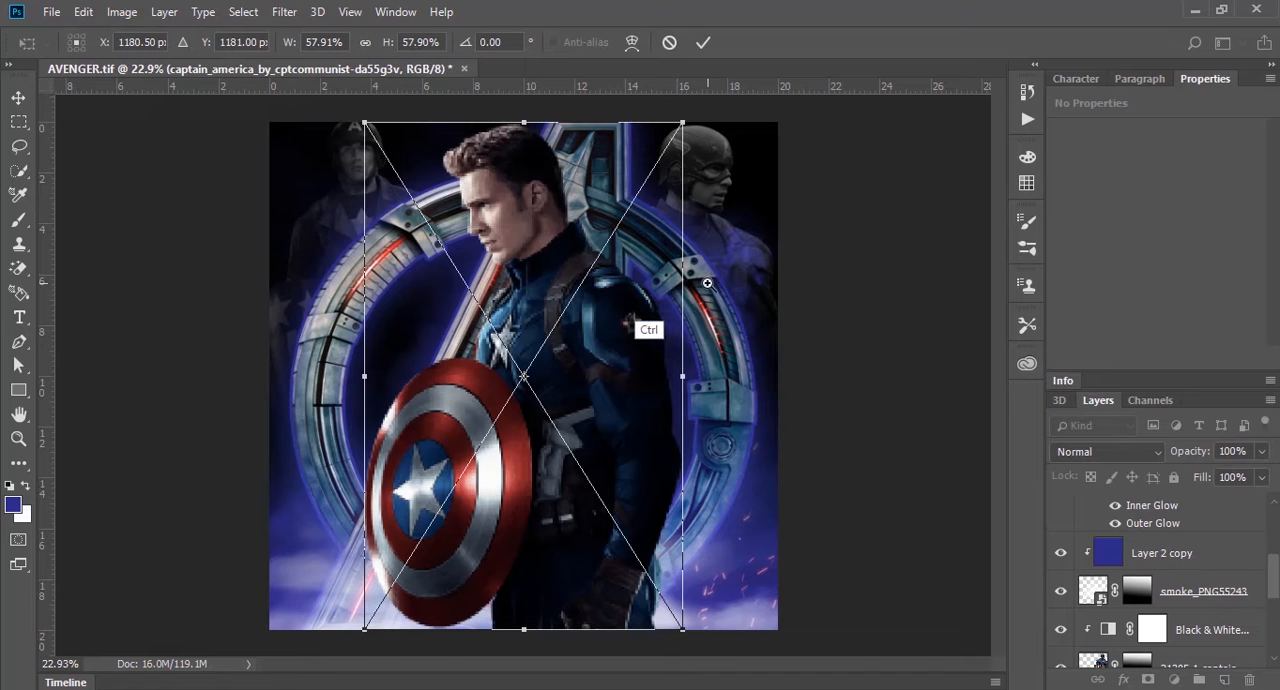
Step: Scale the placed Captain America to about 18.34 by 29.23 cm and position him with his head just inside the poster's upper edge
{"action": "mouse_move", "coordinate": [704, 187]}
{"action": "left_mouse_down"}
{"action": "mouse_move", "coordinate": [681, 134]}
{"action": "mouse_move", "coordinate": [704, 204]}
{"action": "left_mouse_up"}
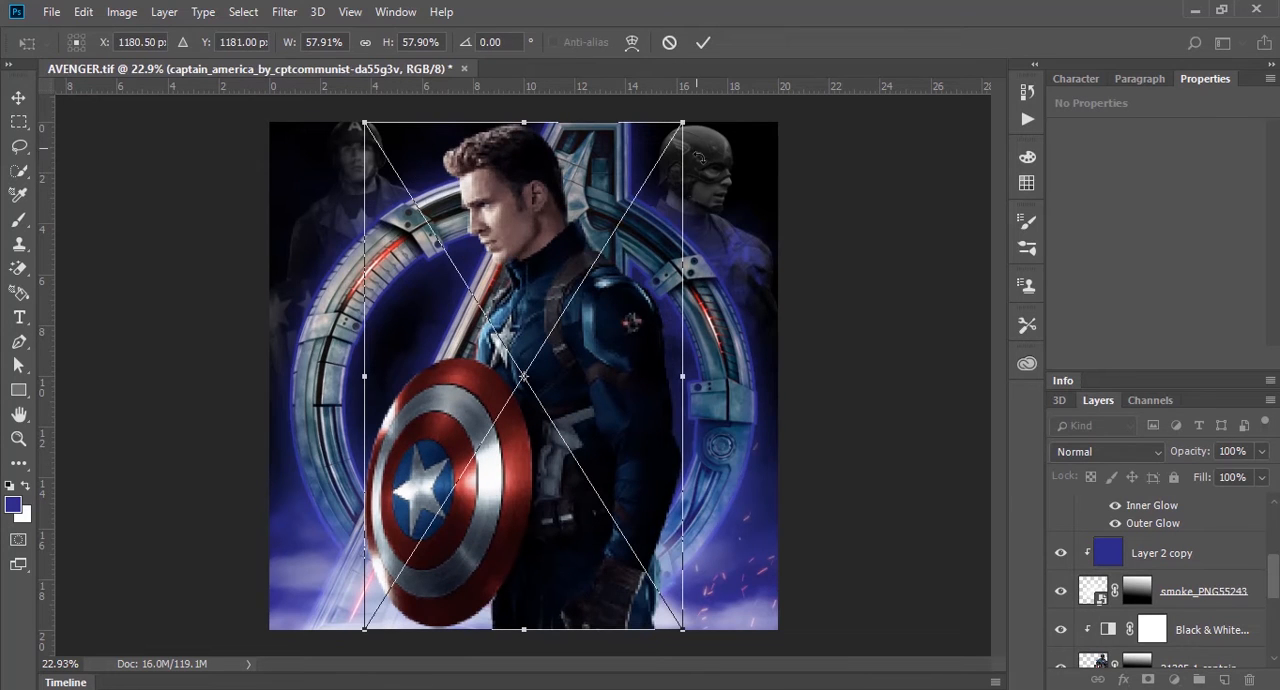
{"action": "key", "text": "ctrl+z"}
{"action": "key", "text": "ctrl+z"}
{"action": "left_click_drag", "start_coordinate": [685, 122], "coordinate": [730, 48]}
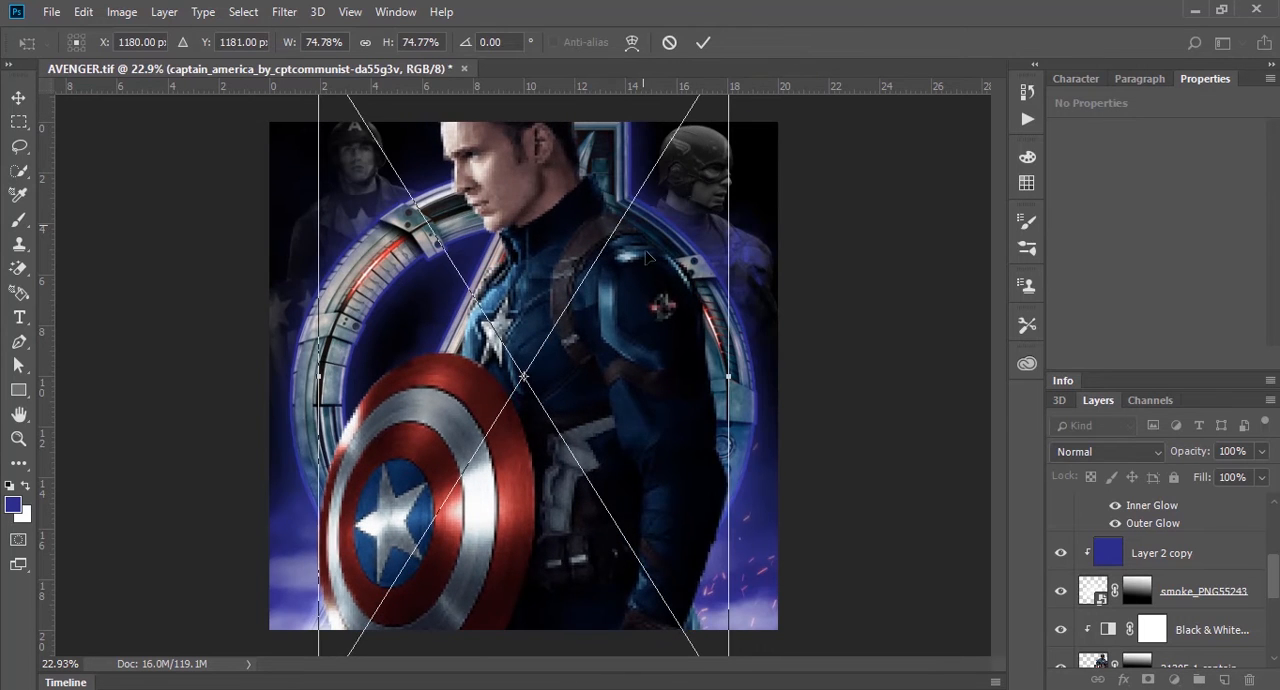
{"action": "left_click_drag", "start_coordinate": [650, 239], "coordinate": [650, 335]}
{"action": "left_click_drag", "start_coordinate": [728, 147], "coordinate": [757, 117]}
{"action": "left_click_drag", "start_coordinate": [657, 264], "coordinate": [660, 294]}
{"action": "key", "text": "Return"}
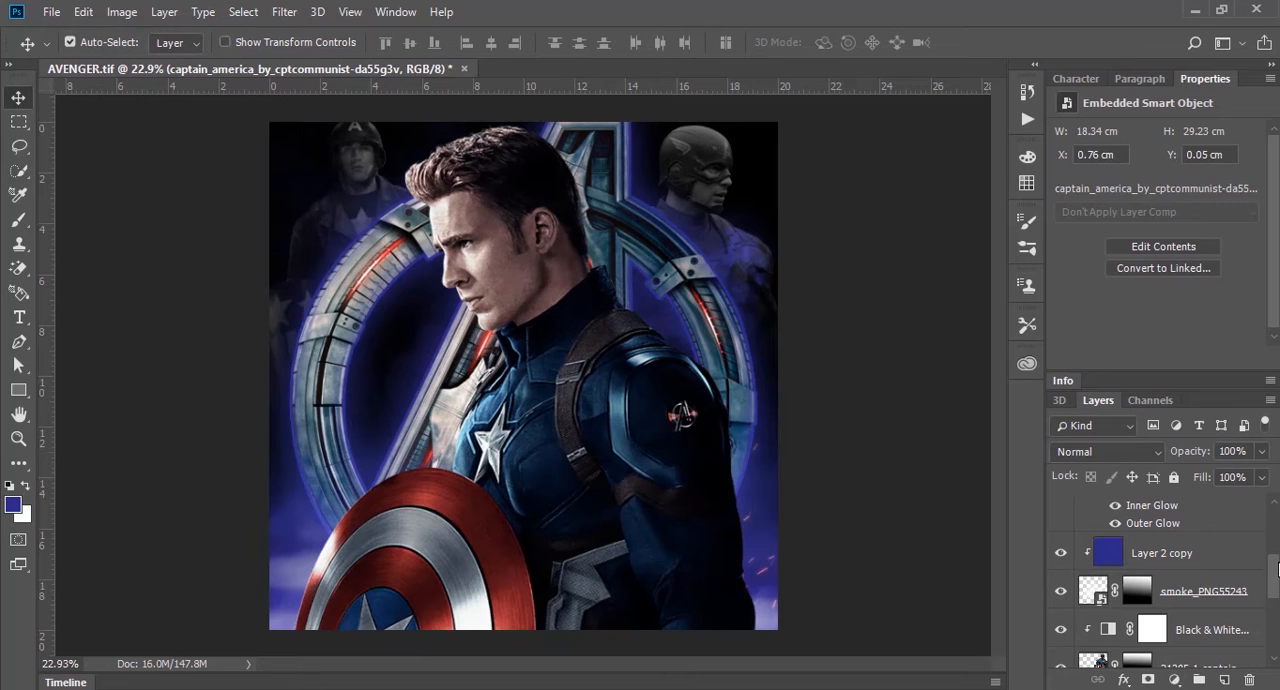
Step: Move the large Captain America layer below the fog layer, just above the Avengers logo layer
{"action": "scroll", "coordinate": [1270, 568], "scroll_direction": "up", "scroll_amount": 4}
{"action": "left_click_drag", "start_coordinate": [1190, 514], "coordinate": [1188, 598]}
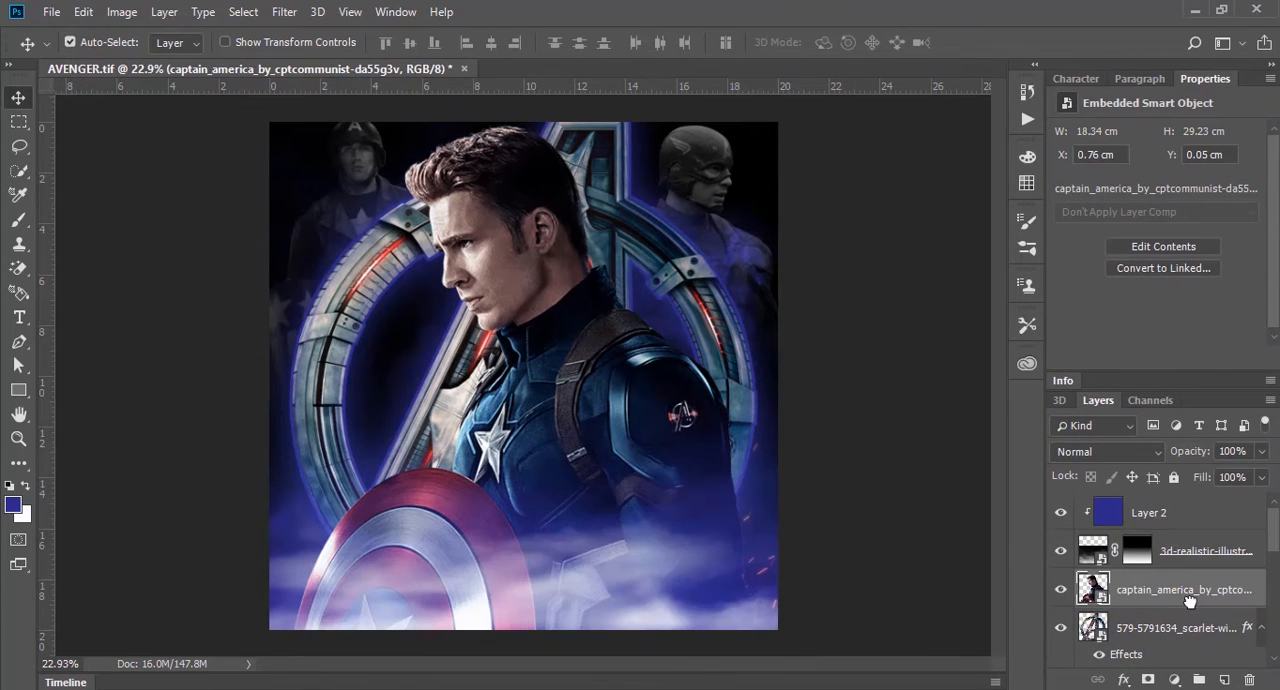
{"action": "left_click", "coordinate": [842, 444]}
Step: Add an empty layer above the large Captain America layer and clip it to him
{"action": "left_click", "coordinate": [508, 254]}
{"action": "left_click", "coordinate": [1224, 680]}
{"action": "key", "text": "ctrl+alt+g"}
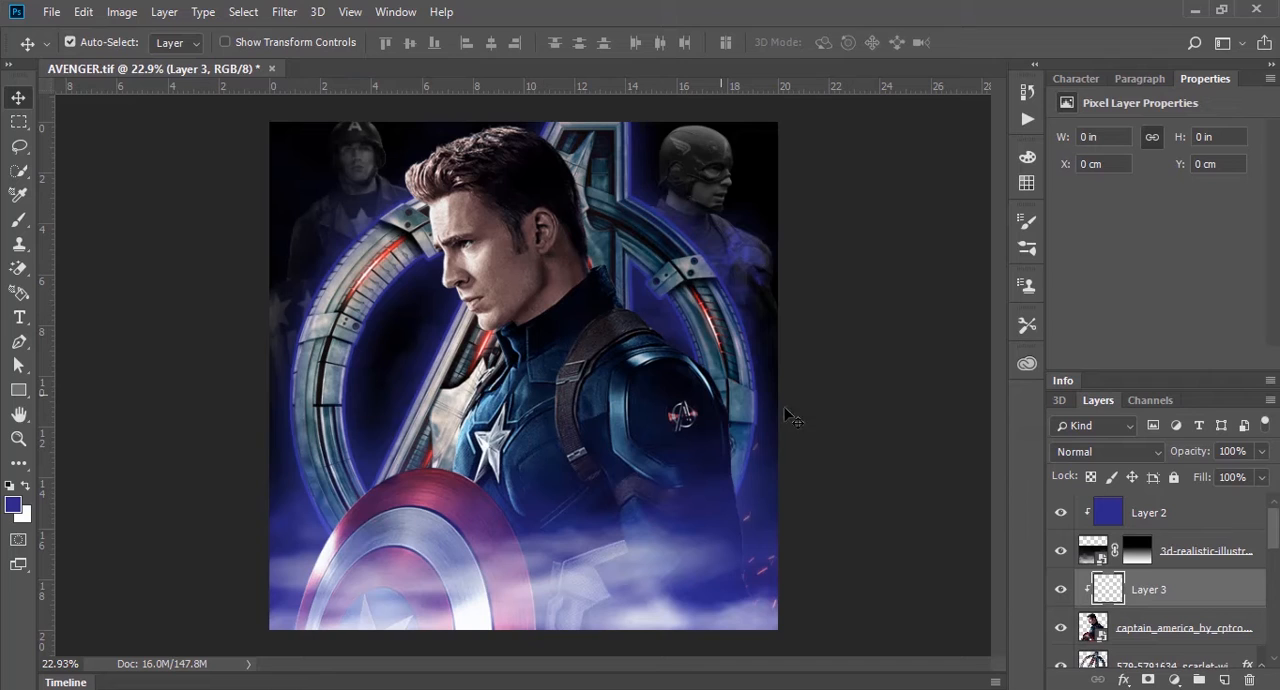
Step: Paint blue over the whole figure on the clipped layer with a 700 px brush at 100% opacity
{"action": "key", "text": "b"}
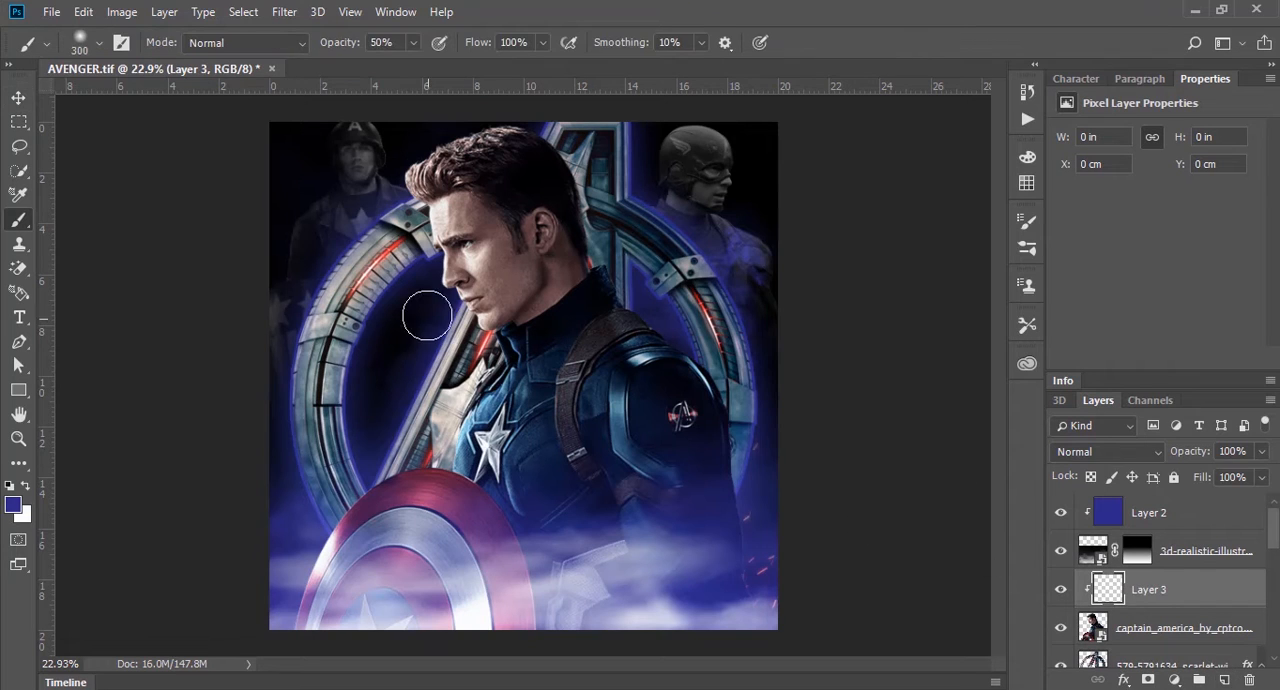
{"action": "key", "text": "0"}
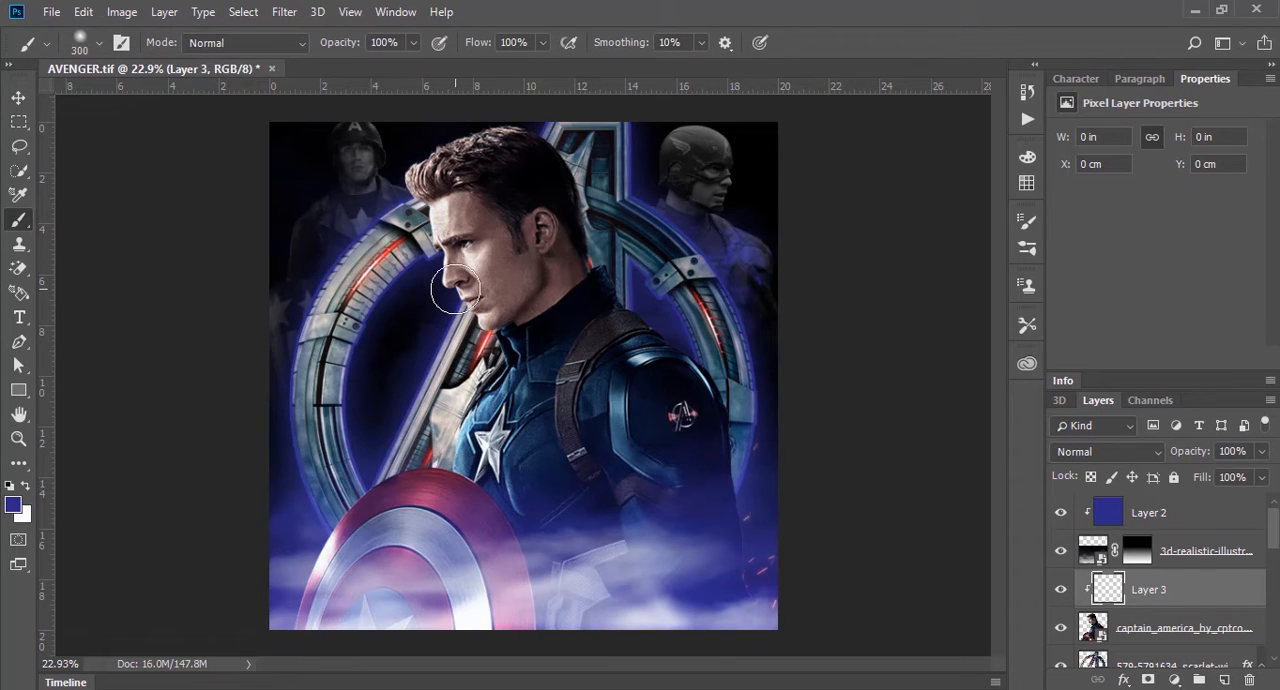
{"action": "key", "text": "bracketright"}
{"action": "key", "text": "bracketright"}
{"action": "key", "text": "bracketright"}
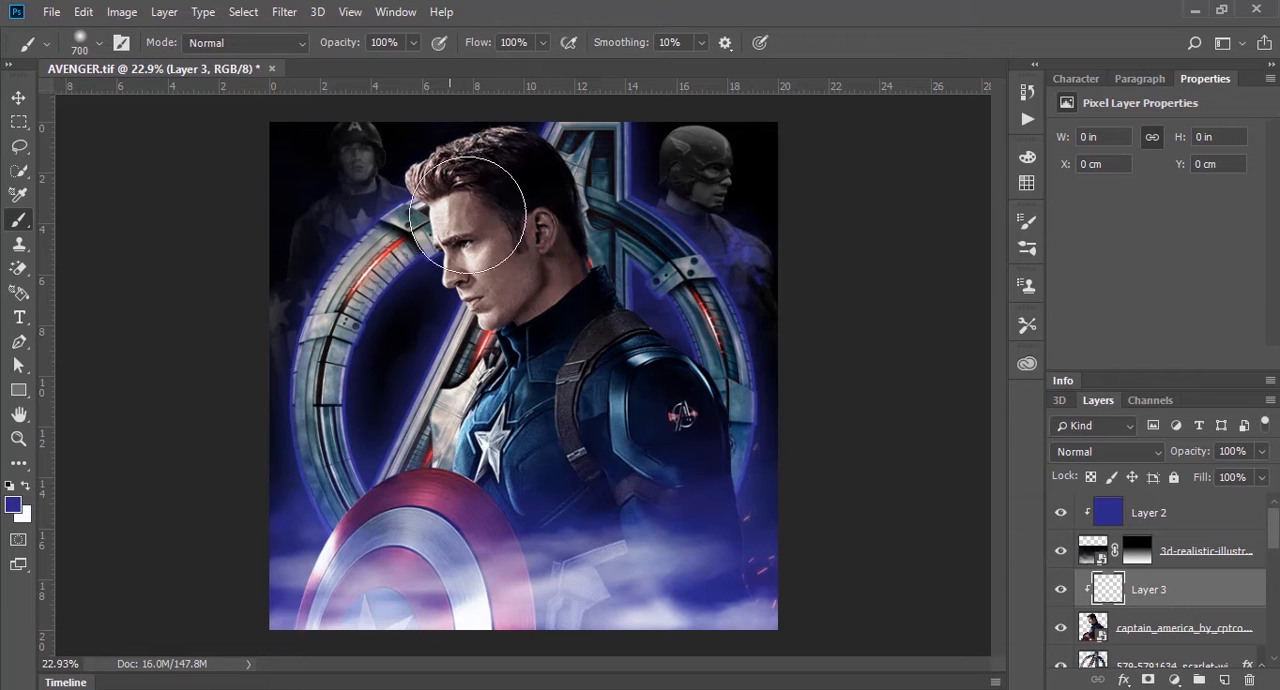
{"action": "mouse_move", "coordinate": [449, 143]}
{"action": "left_mouse_down"}
{"action": "mouse_move", "coordinate": [503, 109]}
{"action": "mouse_move", "coordinate": [543, 171]}
{"action": "mouse_move", "coordinate": [500, 300]}
{"action": "left_mouse_up"}
{"action": "mouse_move", "coordinate": [376, 493]}
{"action": "left_mouse_down"}
{"action": "mouse_move", "coordinate": [544, 343]}
{"action": "mouse_move", "coordinate": [647, 283]}
{"action": "mouse_move", "coordinate": [448, 523]}
{"action": "mouse_move", "coordinate": [329, 593]}
{"action": "mouse_move", "coordinate": [348, 565]}
{"action": "mouse_move", "coordinate": [622, 364]}
{"action": "mouse_move", "coordinate": [460, 619]}
{"action": "mouse_move", "coordinate": [593, 489]}
{"action": "mouse_move", "coordinate": [705, 432]}
{"action": "mouse_move", "coordinate": [608, 594]}
{"action": "mouse_move", "coordinate": [640, 622]}
{"action": "mouse_move", "coordinate": [714, 629]}
{"action": "left_mouse_up"}
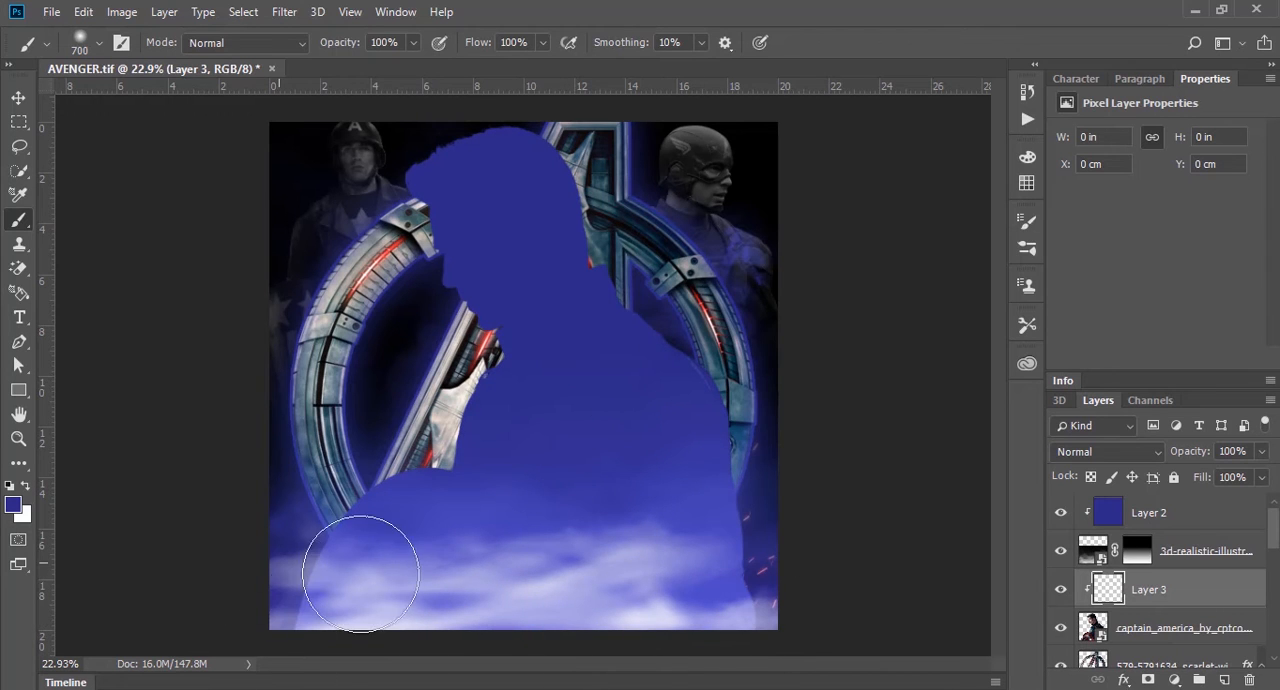
Step: Set the blend mode of the blue paint layer over Captain America to Soft Light
{"action": "left_click", "coordinate": [1147, 452]}
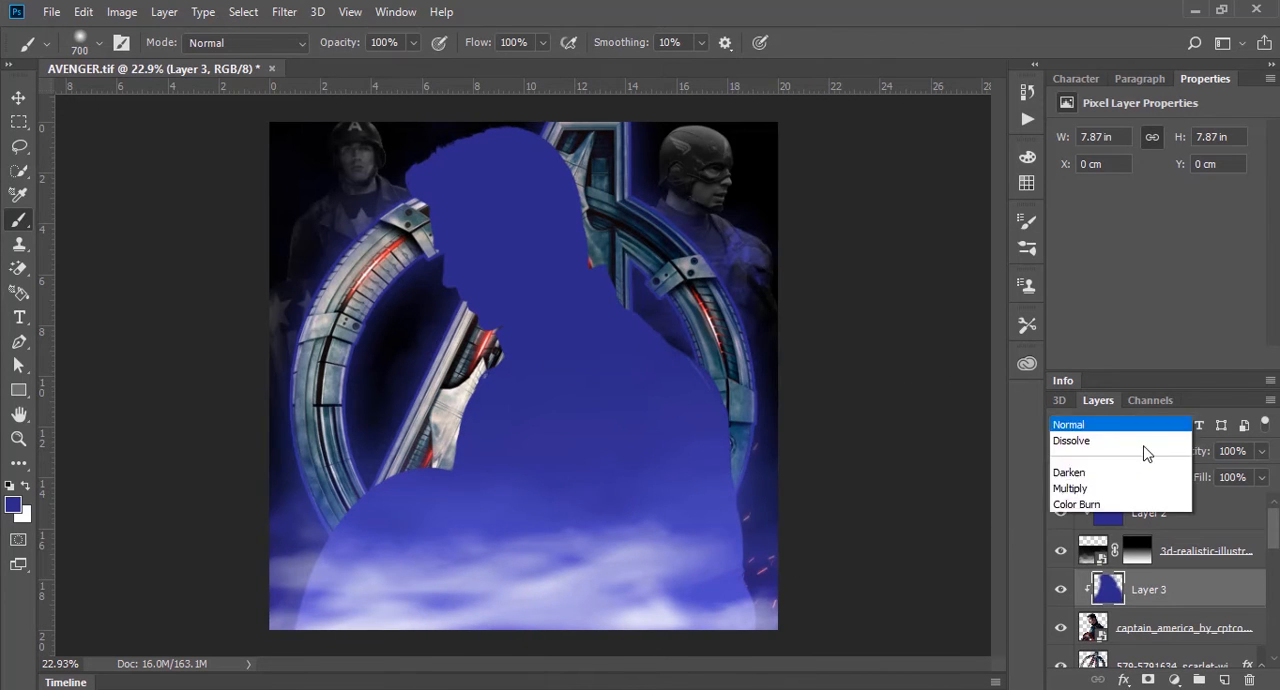
{"action": "left_click", "coordinate": [1122, 270]}
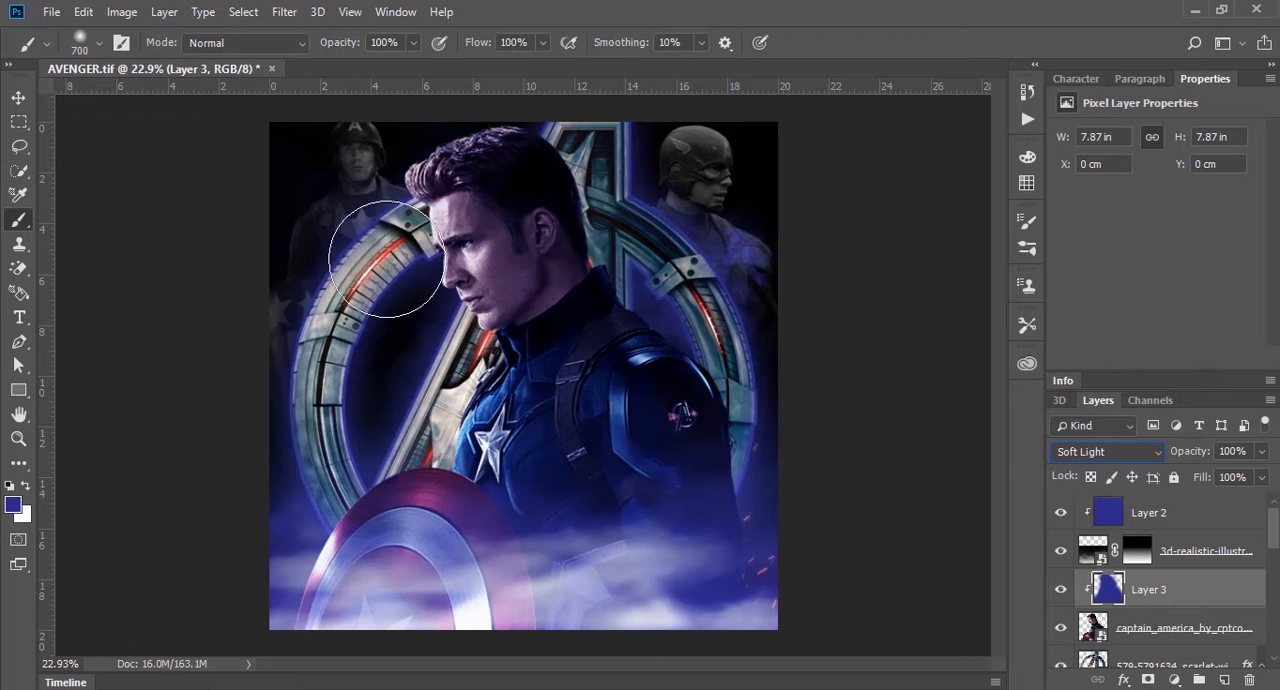
{"action": "left_click", "coordinate": [19, 98]}
{"action": "left_click", "coordinate": [224, 191]}
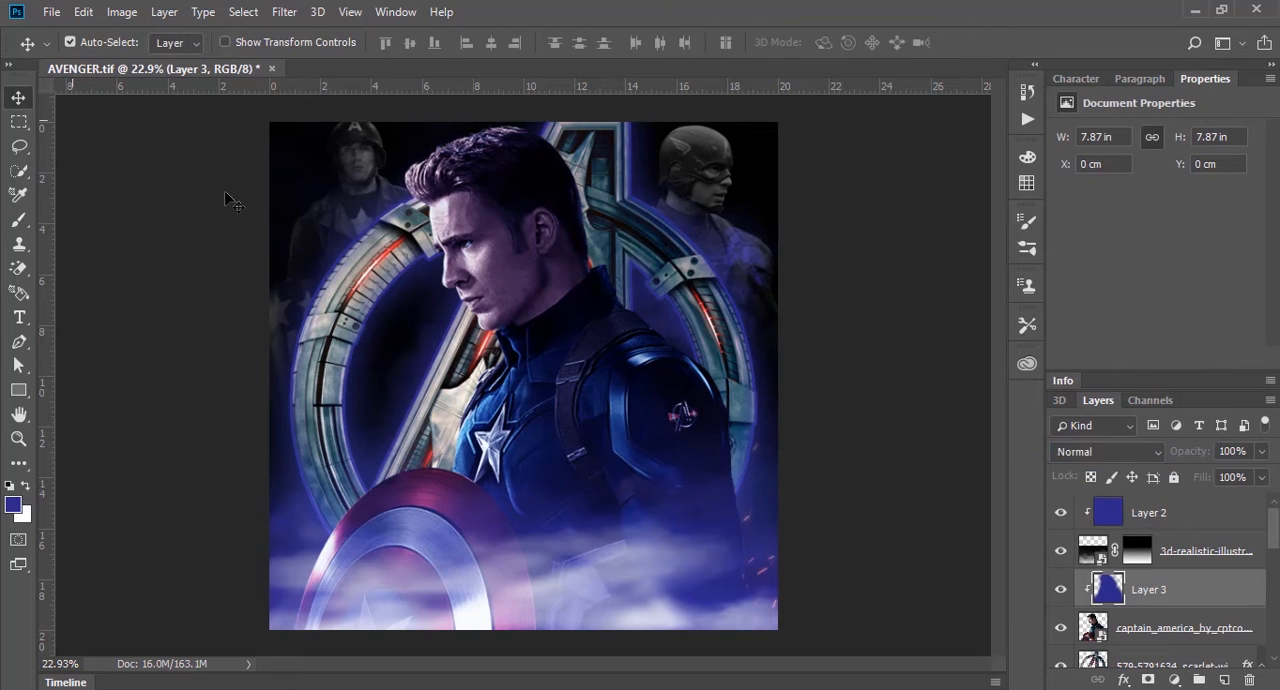
Step: Add another empty layer above the blue Soft Light paint layer and clip it to Captain America
{"action": "left_click", "coordinate": [499, 224]}
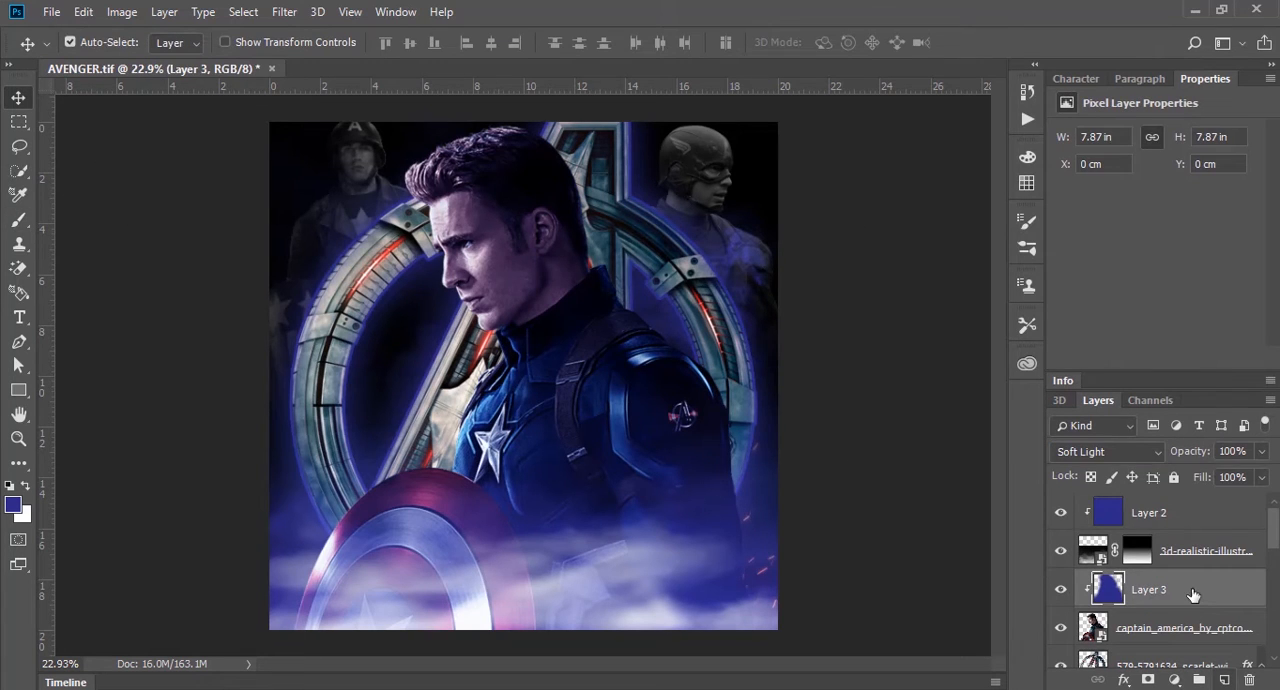
{"action": "left_click", "coordinate": [1224, 680]}
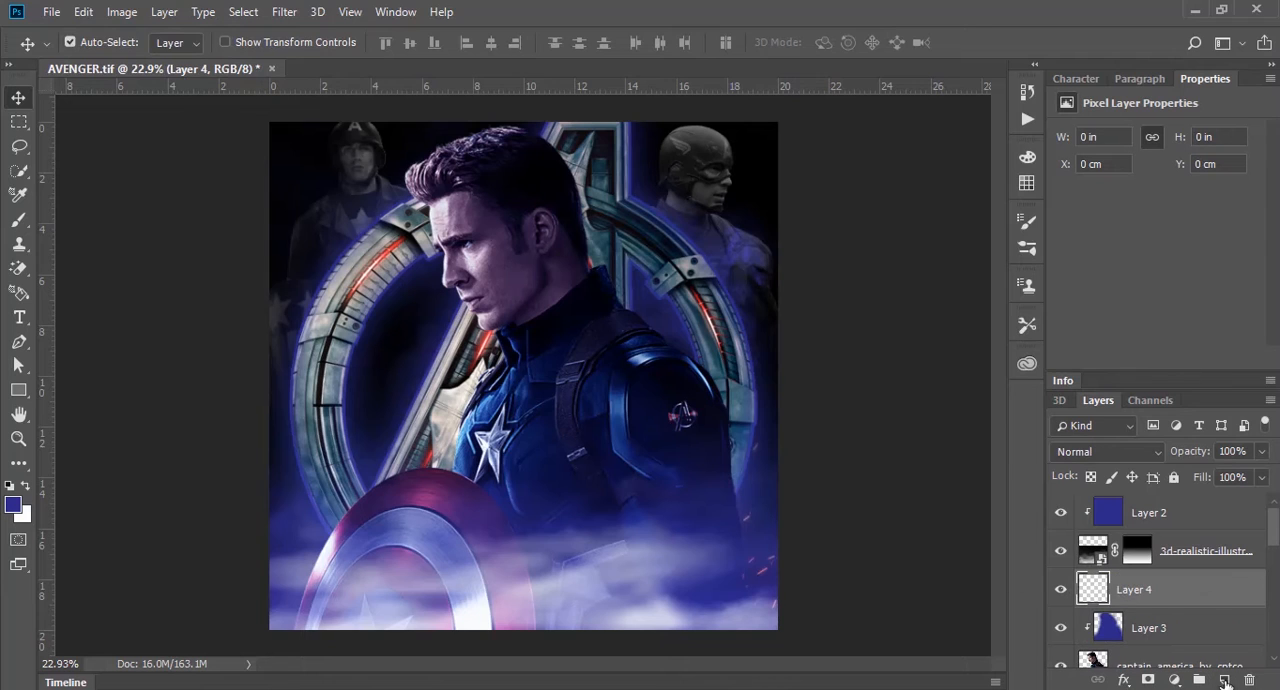
{"action": "key", "text": "ctrl+alt+g"}
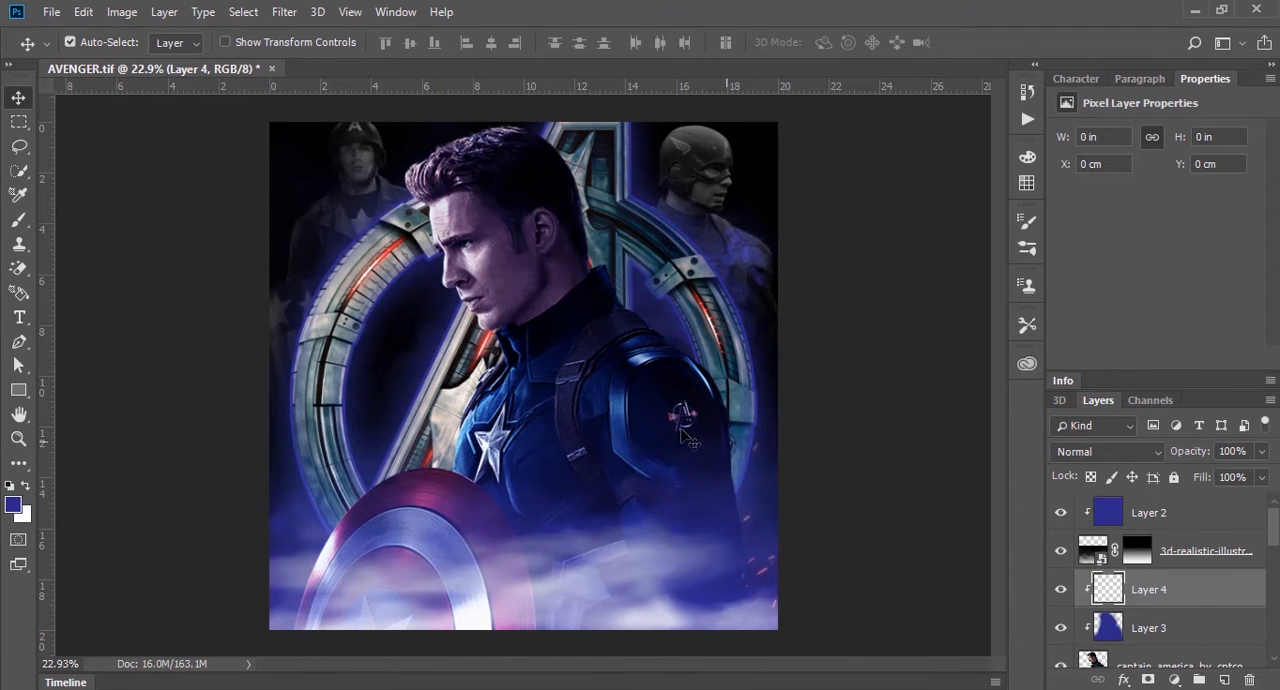
Step: Set the foreground colour to f1f2f1 and brush soft highlights along the shield's upper edge and the front of the chest
{"action": "key", "text": "b"}
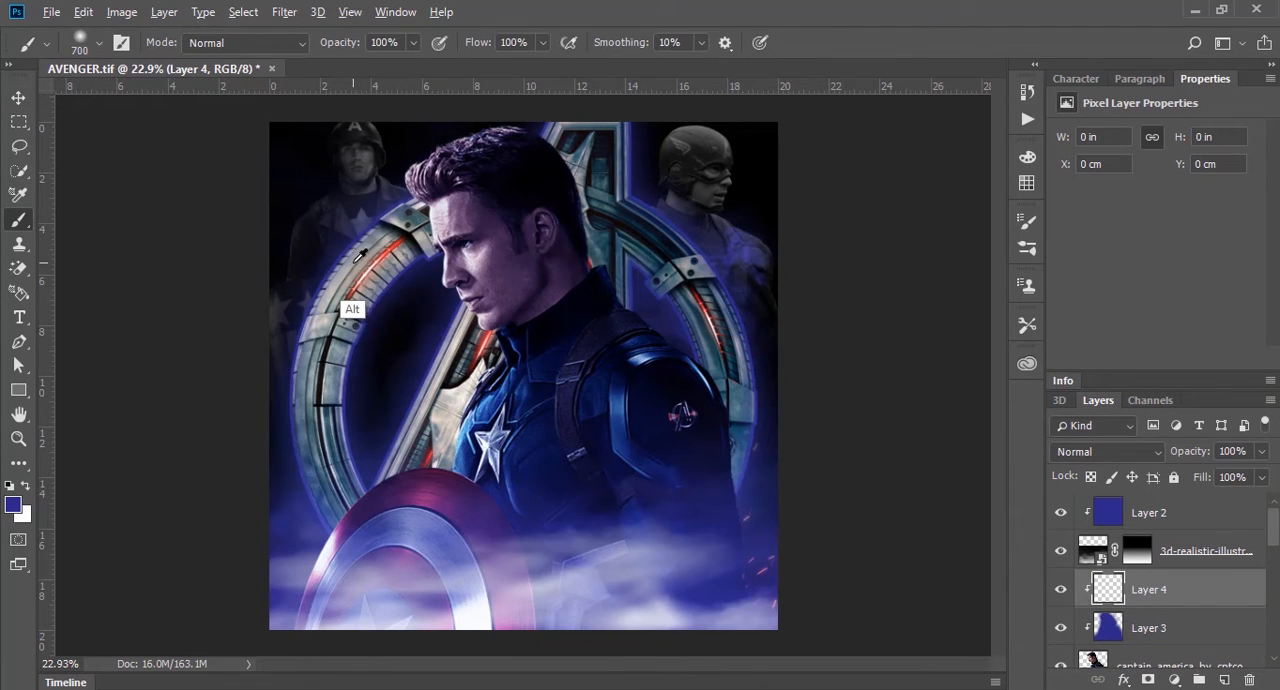
{"action": "left_click", "coordinate": [13, 504]}
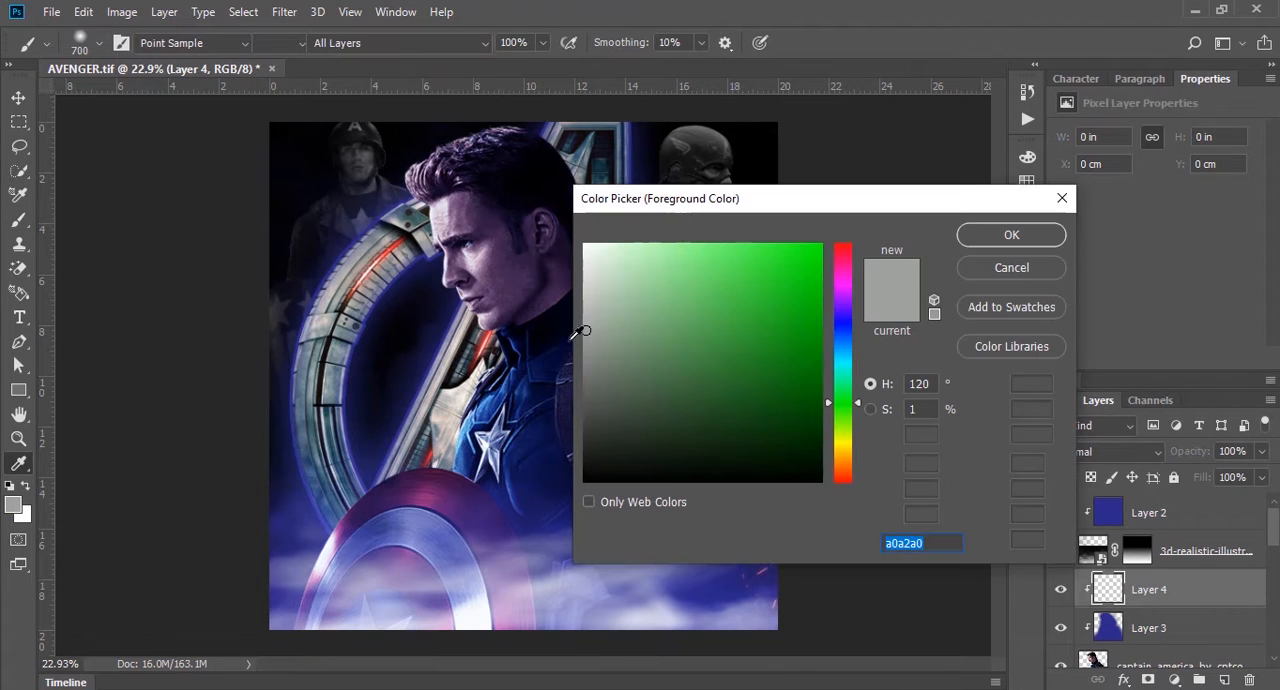
{"action": "type", "text": "ffffff"}
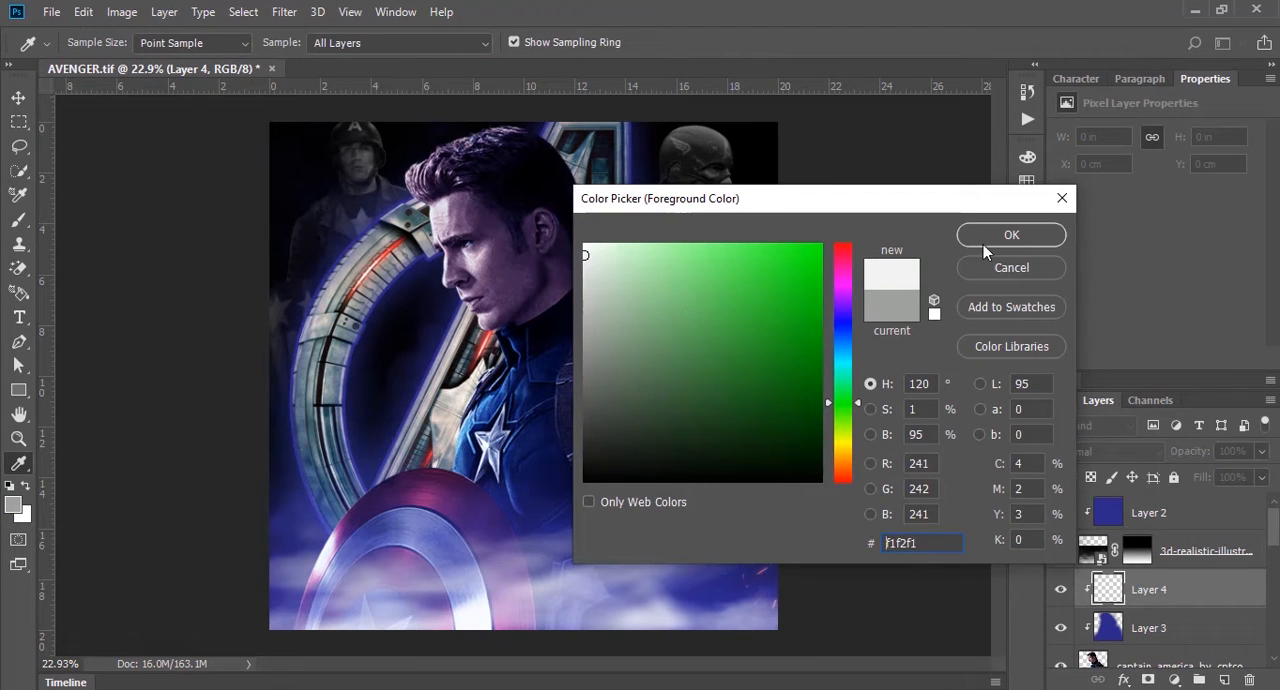
{"action": "left_click", "coordinate": [983, 244]}
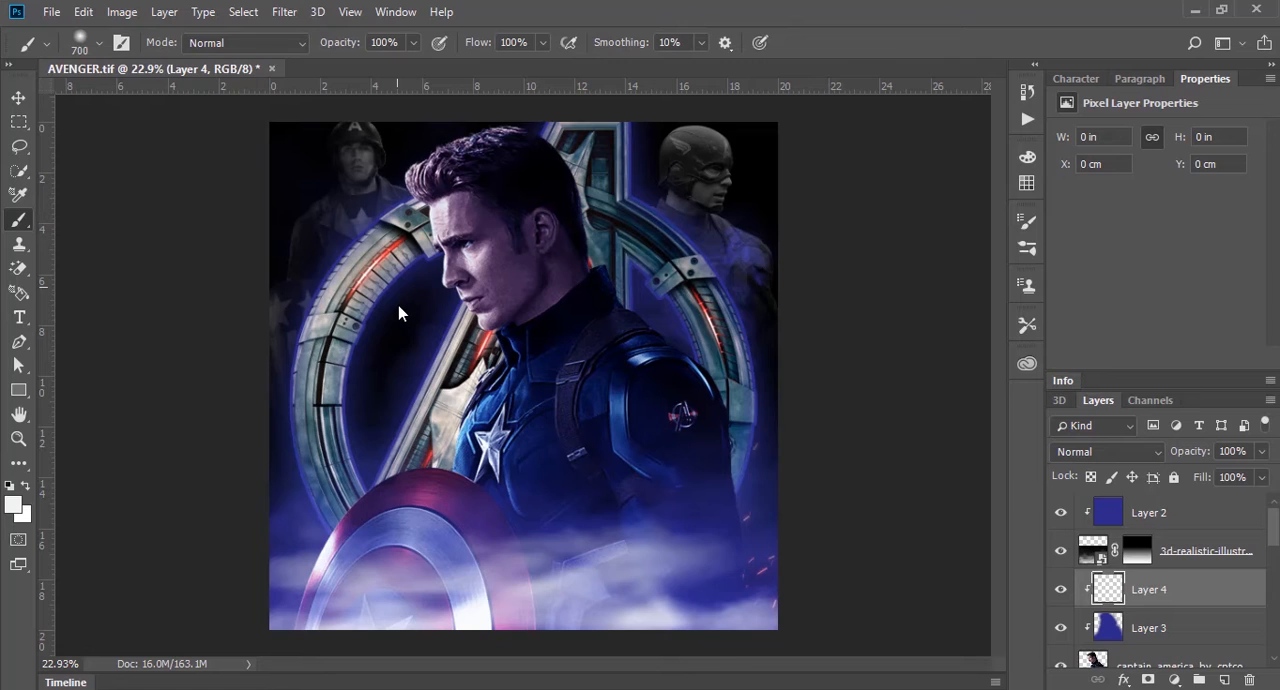
{"action": "key", "text": "ctrl+z"}
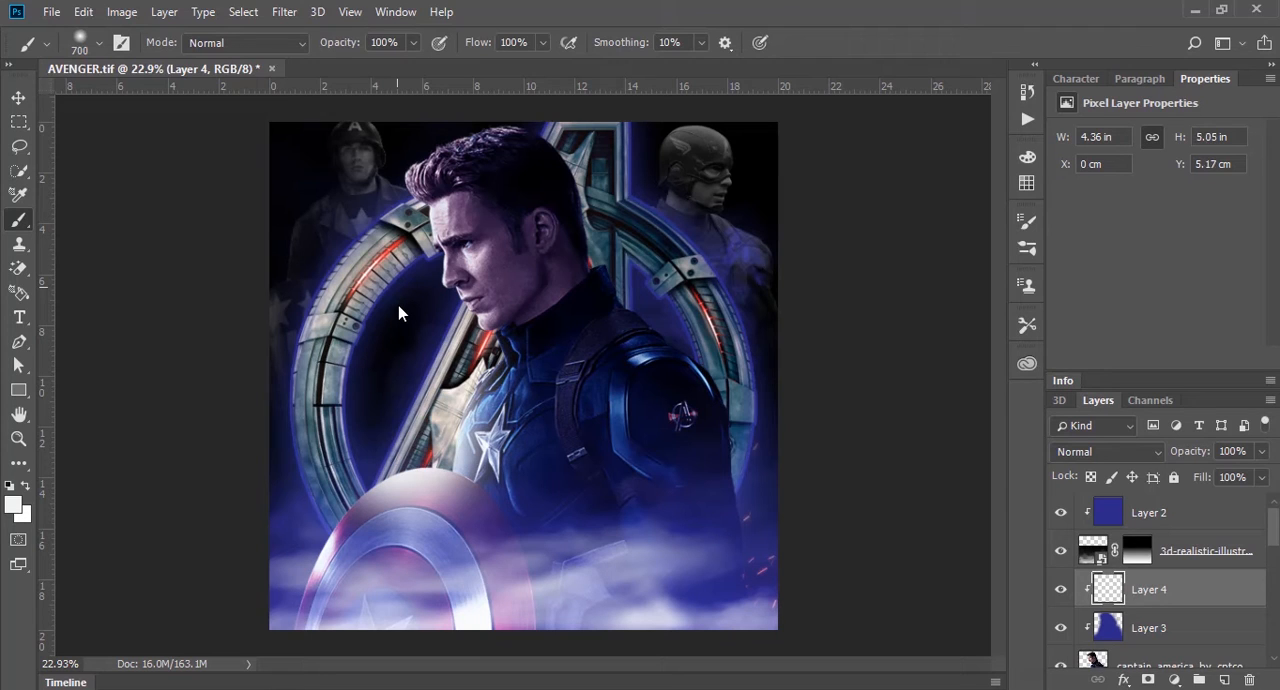
Step: Try brushing near-white highlights over the face and front hair with the 700 px brush, and undo those strokes
{"action": "left_click", "coordinate": [371, 201]}
{"action": "left_click_drag", "start_coordinate": [373, 208], "coordinate": [390, 282]}
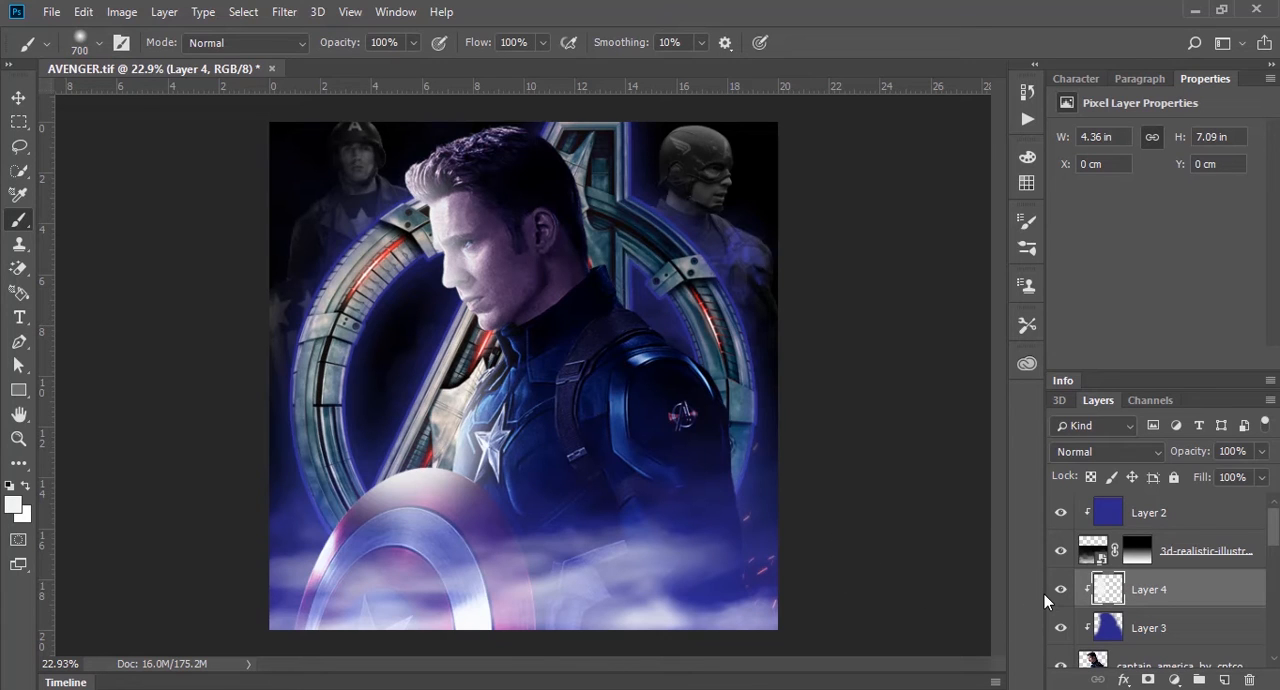
{"action": "key", "text": "ctrl+alt+z"}
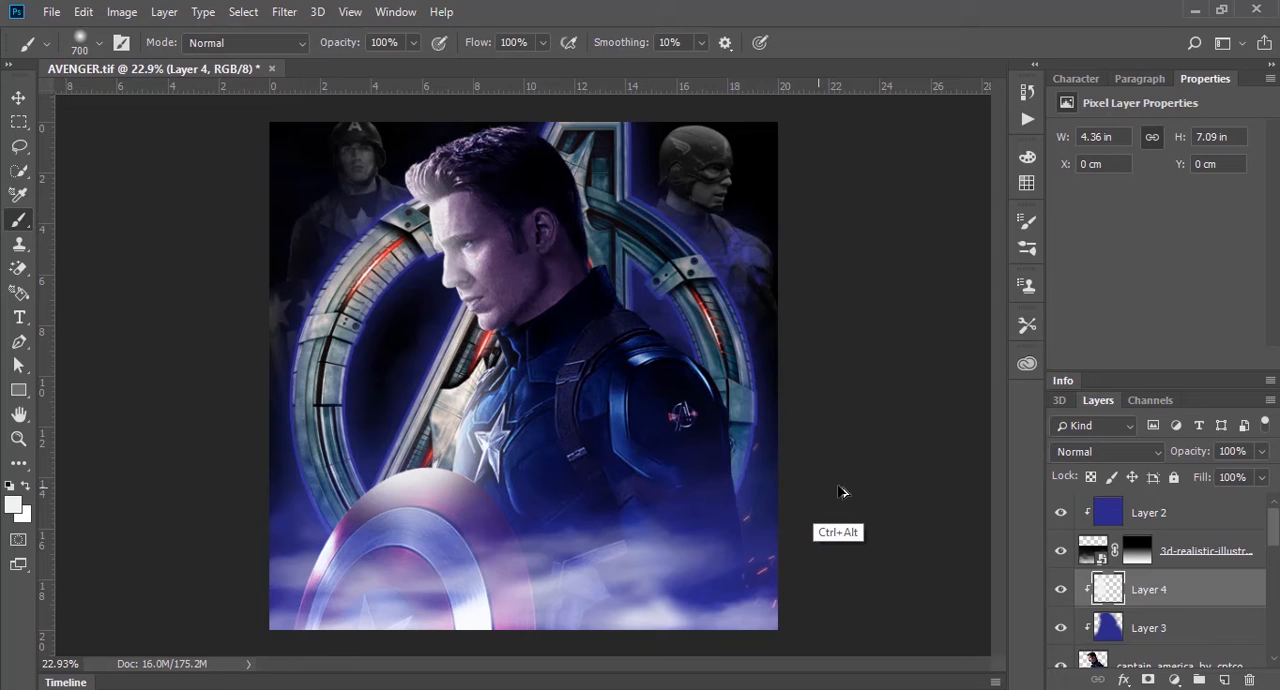
{"action": "left_click", "coordinate": [18, 98]}
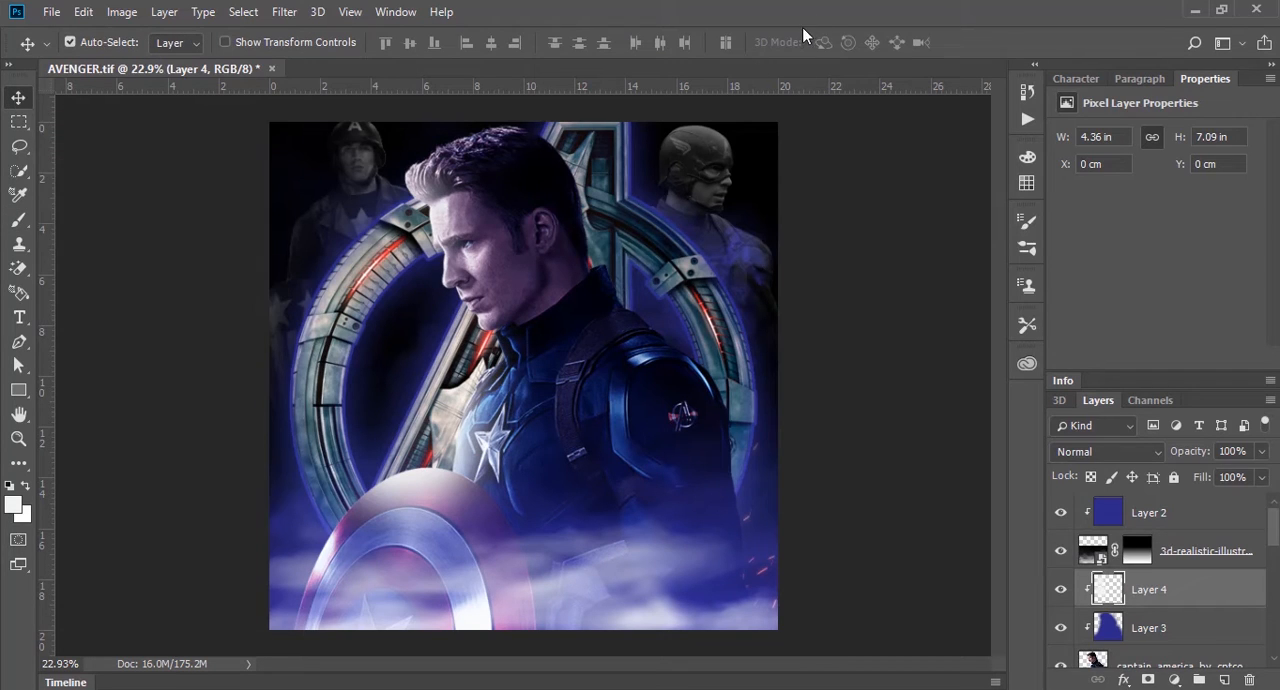
{"action": "scroll", "coordinate": [487, 262], "scroll_direction": "up", "scroll_amount": 5}
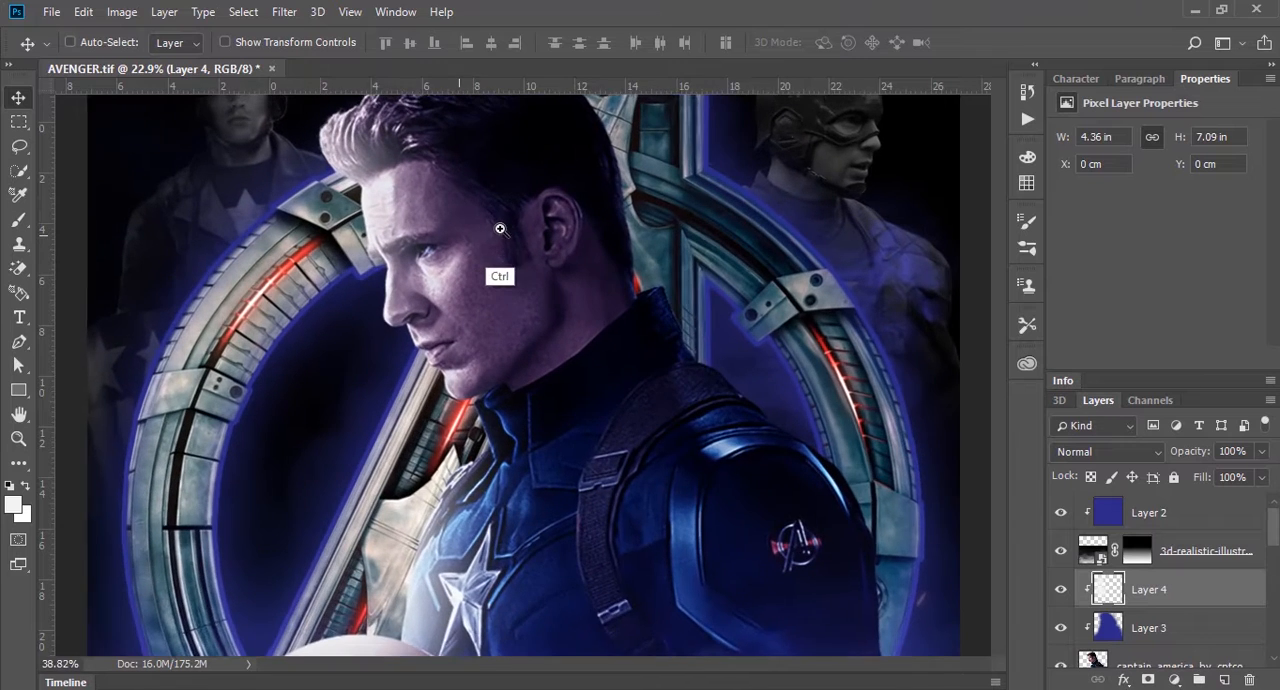
{"action": "left_click_drag", "start_coordinate": [482, 240], "coordinate": [574, 302]}
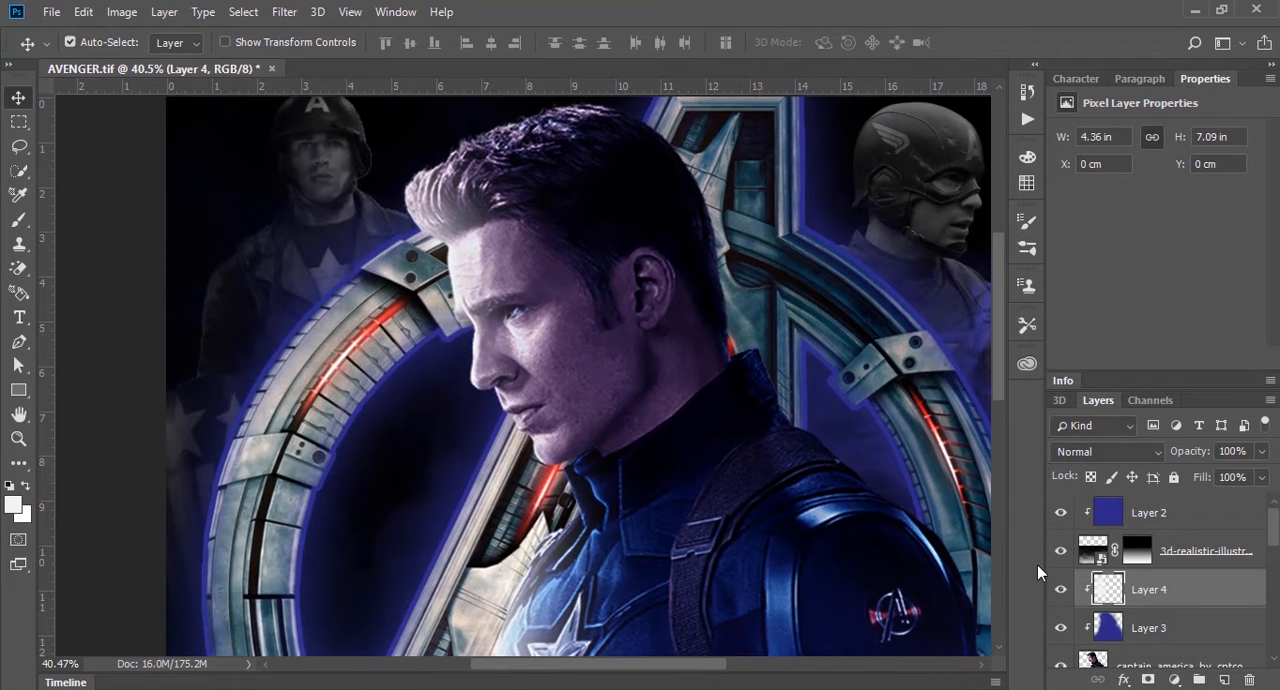
{"action": "key", "text": "ctrl+alt+z"}
{"action": "key", "text": "ctrl+alt+z"}
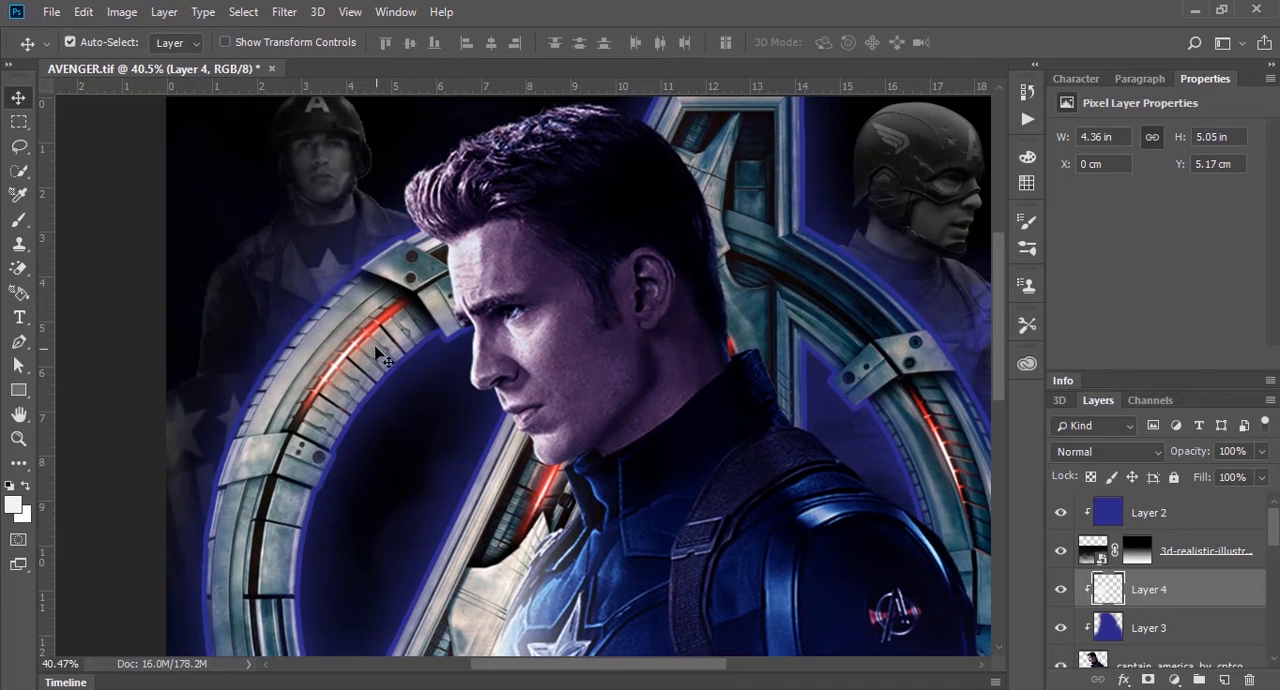
Step: Brush near-white highlights along the front hair, face, collar and chest with a 150 px brush at 40% opacity
{"action": "key", "text": "b"}
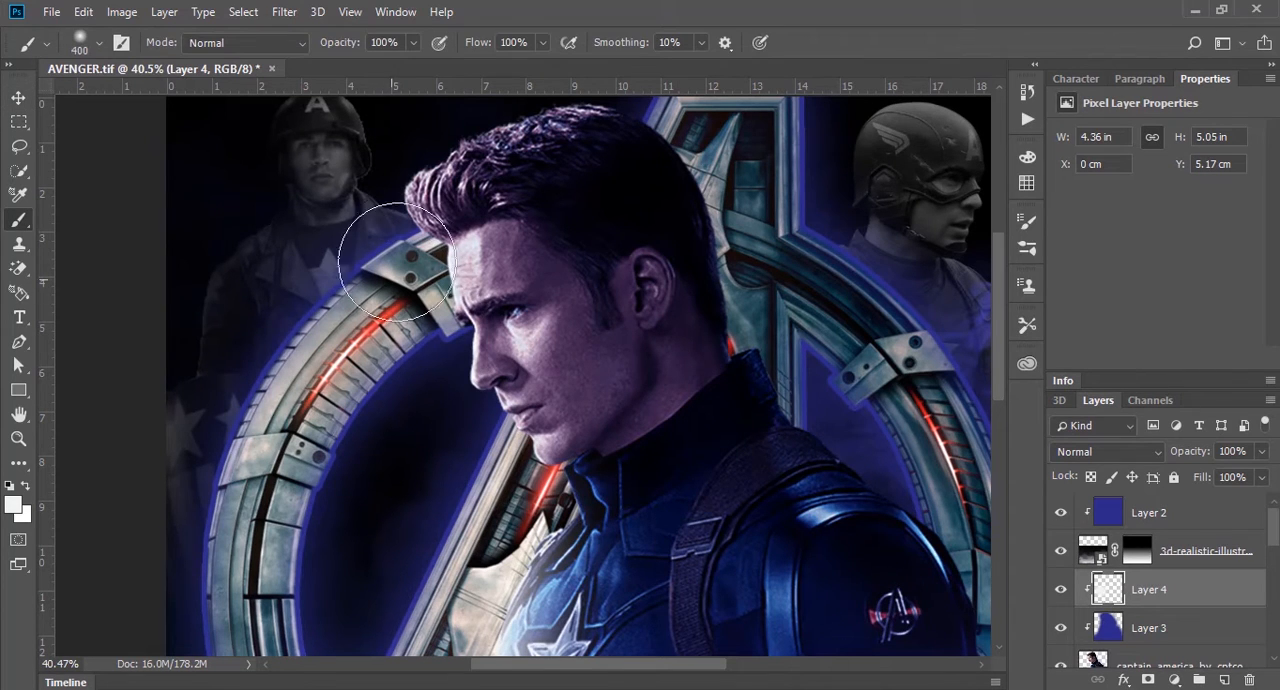
{"action": "key", "text": "bracketleft"}
{"action": "key", "text": "bracketleft"}
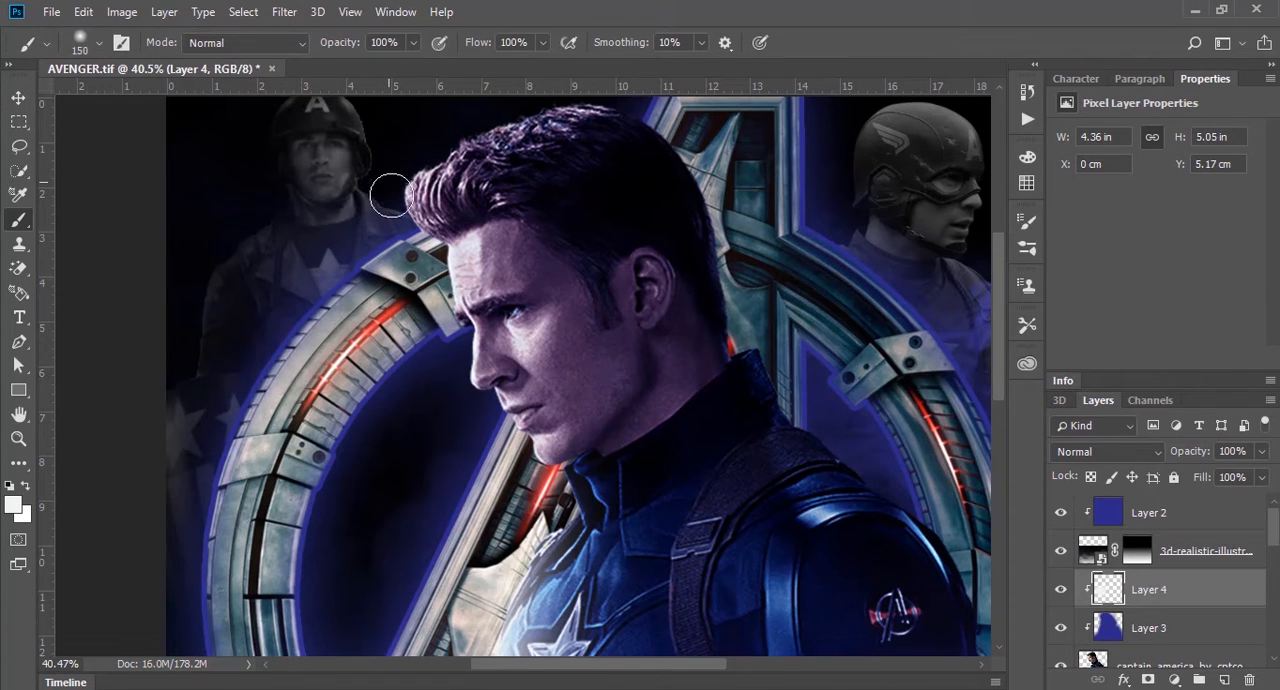
{"action": "key", "text": "4"}
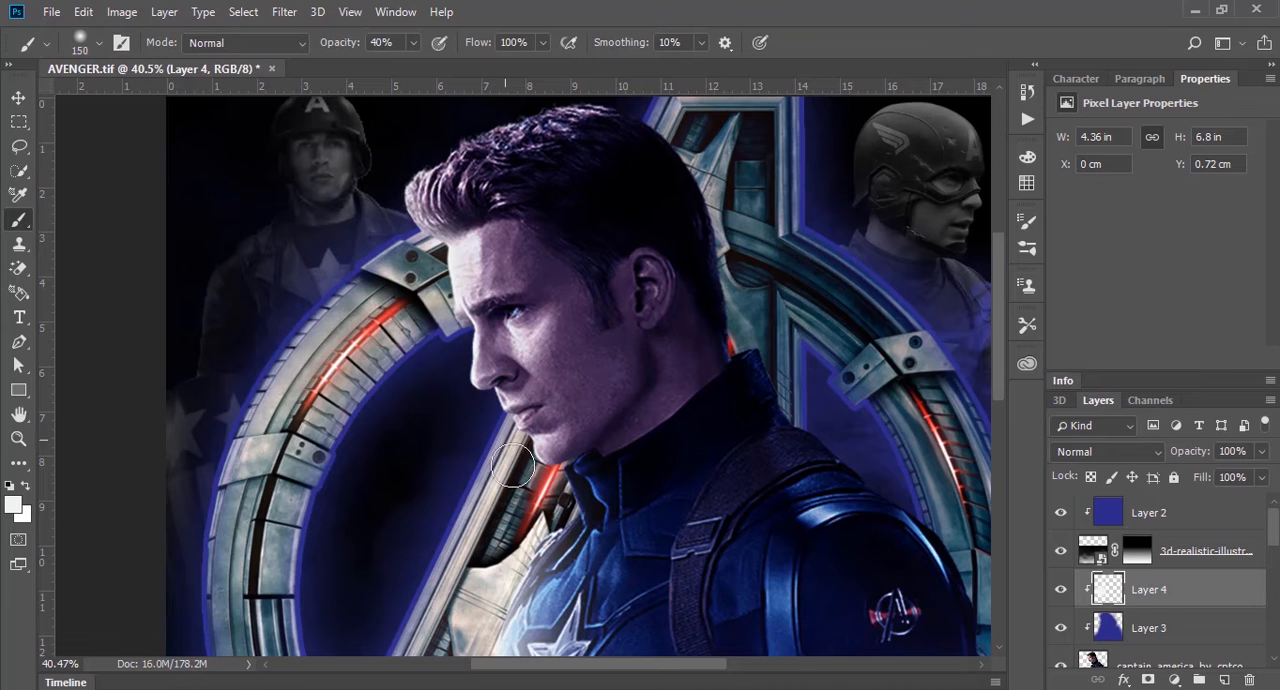
{"action": "left_click_drag", "start_coordinate": [480, 434], "coordinate": [451, 332]}
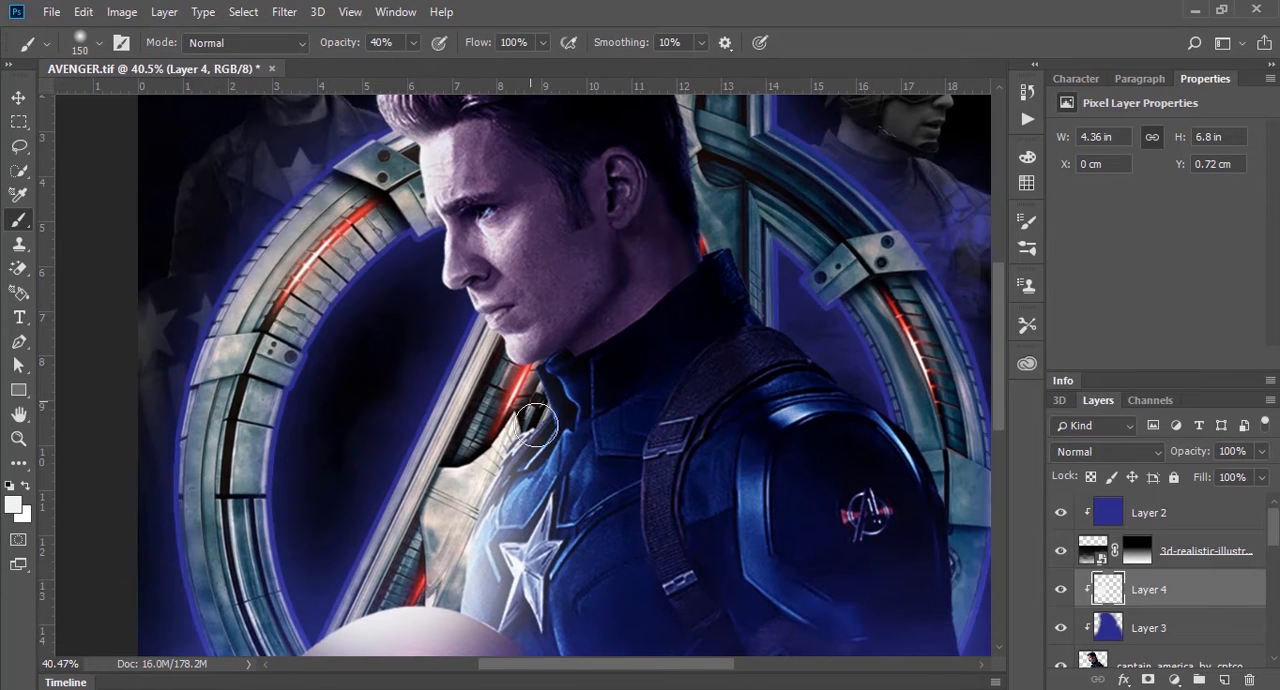
{"action": "left_click_drag", "start_coordinate": [537, 425], "coordinate": [532, 398]}
{"action": "mouse_move", "coordinate": [464, 472]}
{"action": "left_mouse_down"}
{"action": "mouse_move", "coordinate": [467, 418]}
{"action": "mouse_move", "coordinate": [491, 314]}
{"action": "left_mouse_up"}
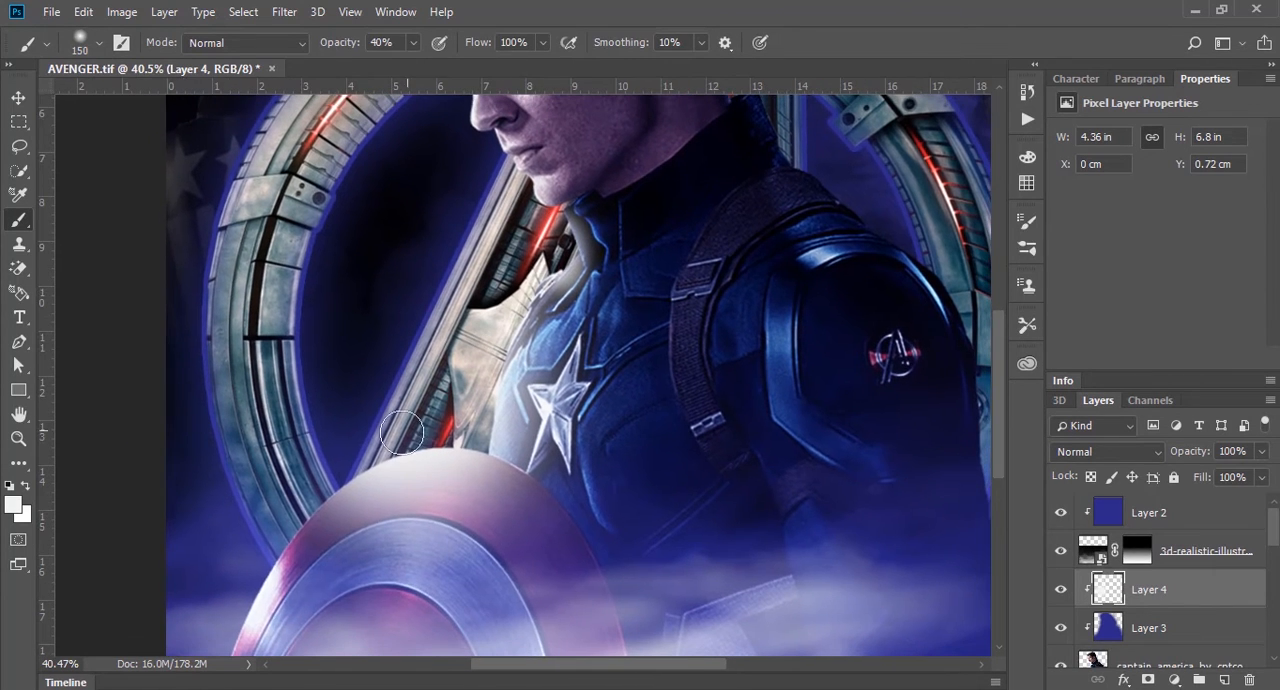
Step: Brush near-white highlights down the outer rim of the shield on the side facing away from the body
{"action": "left_click_drag", "start_coordinate": [336, 438], "coordinate": [417, 296]}
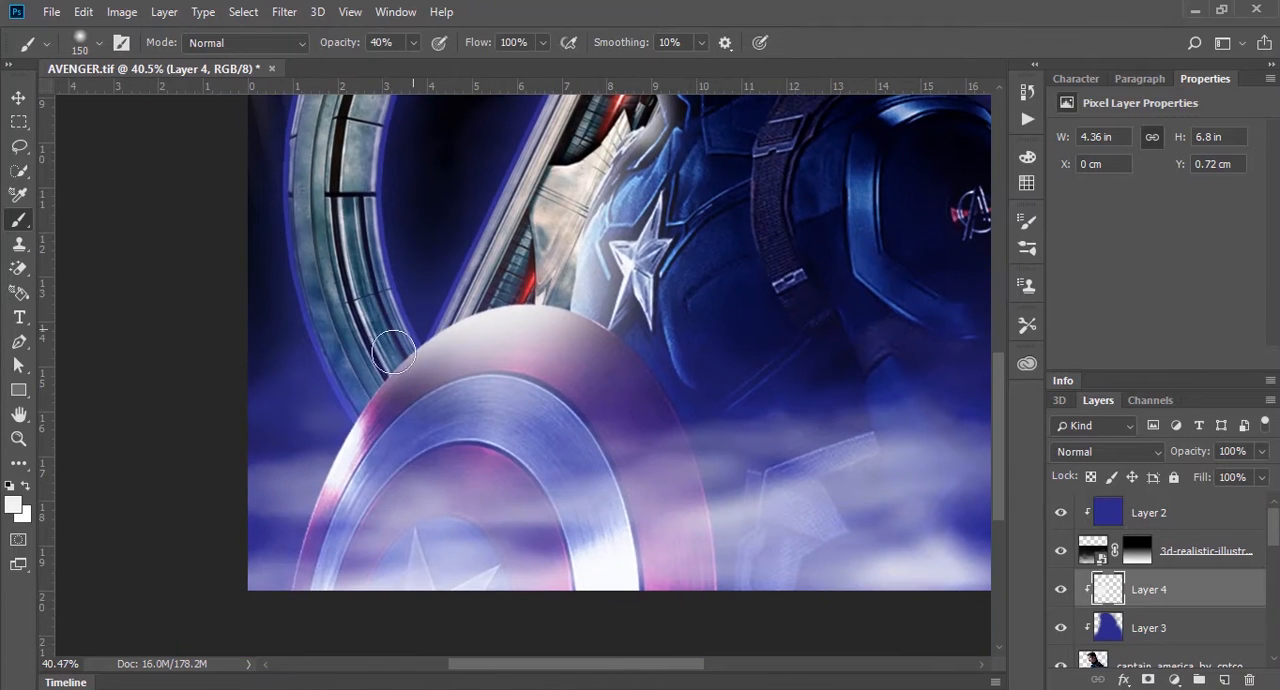
{"action": "mouse_move", "coordinate": [351, 453]}
{"action": "left_mouse_down"}
{"action": "mouse_move", "coordinate": [348, 415]}
{"action": "mouse_move", "coordinate": [373, 380]}
{"action": "mouse_move", "coordinate": [350, 476]}
{"action": "mouse_move", "coordinate": [344, 439]}
{"action": "mouse_move", "coordinate": [294, 549]}
{"action": "left_mouse_up"}
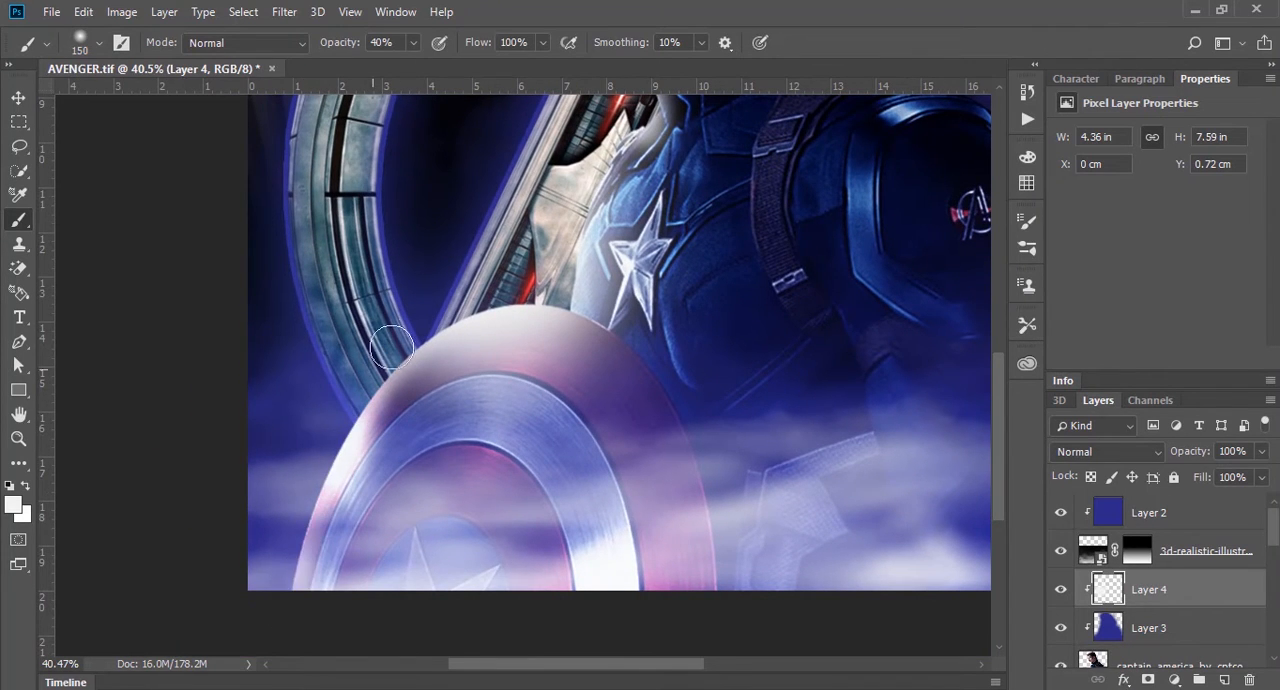
{"action": "left_click_drag", "start_coordinate": [595, 262], "coordinate": [538, 383]}
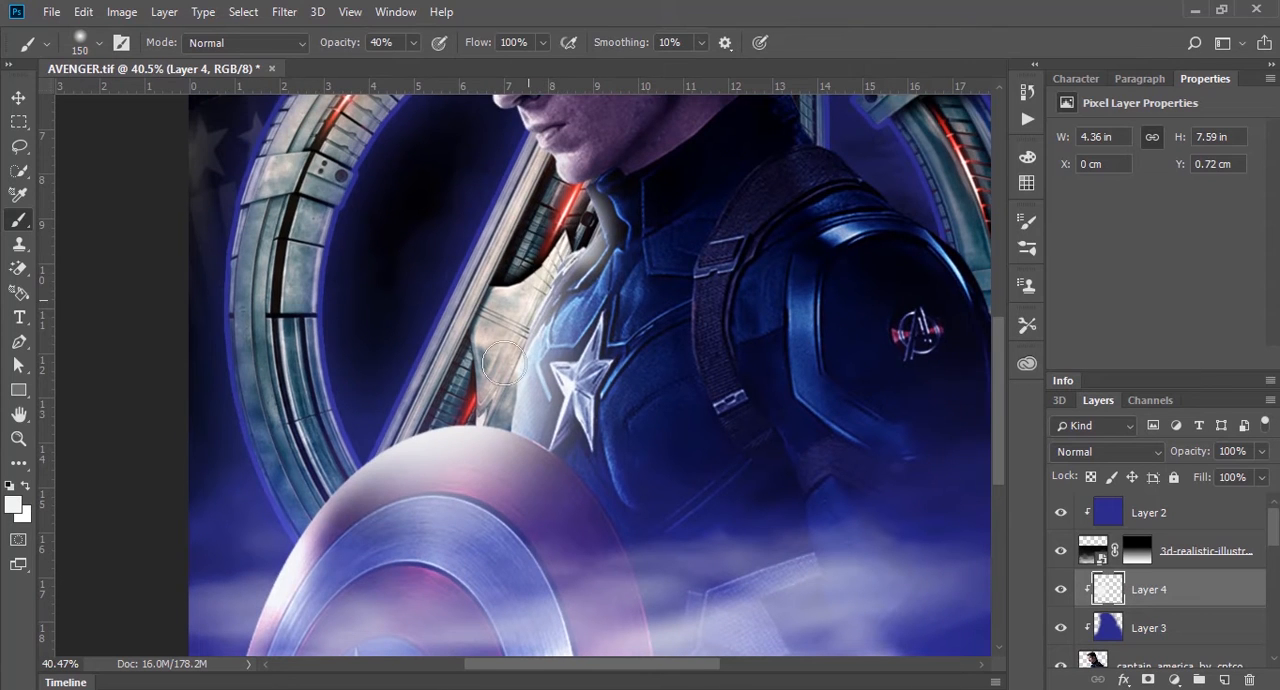
{"action": "mouse_move", "coordinate": [585, 220]}
{"action": "left_mouse_down"}
{"action": "mouse_move", "coordinate": [537, 337]}
{"action": "mouse_move", "coordinate": [560, 395]}
{"action": "mouse_move", "coordinate": [530, 365]}
{"action": "mouse_move", "coordinate": [578, 426]}
{"action": "left_mouse_up"}
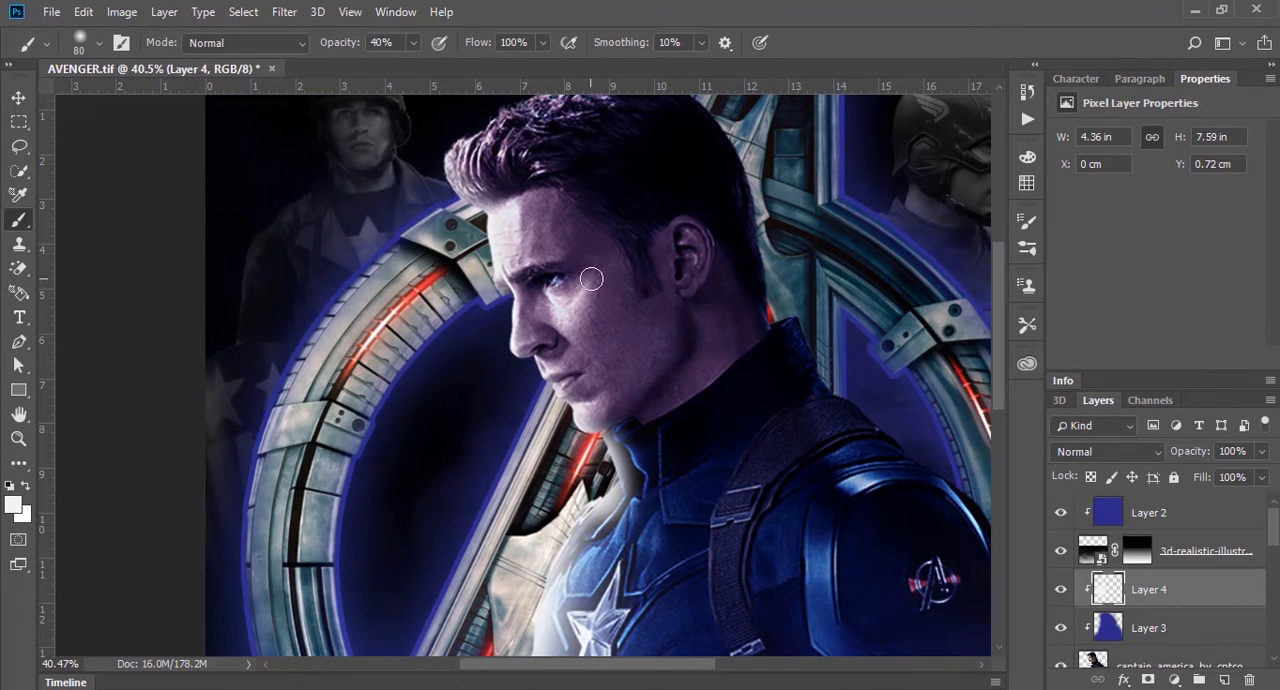
Step: Try brushing faint near-white highlights over the cheek and jaw with an 80 px brush at 10% opacity, and undo those strokes
{"action": "left_click_drag", "start_coordinate": [591, 278], "coordinate": [574, 310]}
{"action": "key", "text": "1"}
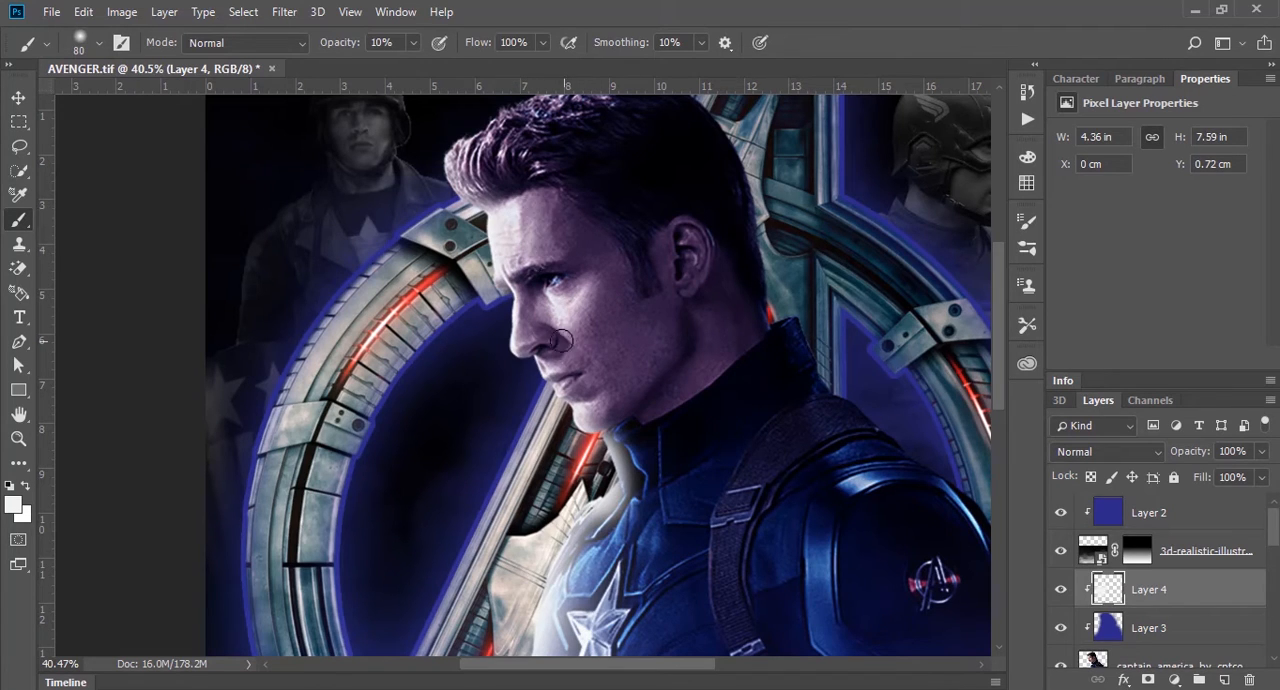
{"action": "mouse_move", "coordinate": [524, 305]}
{"action": "left_mouse_down"}
{"action": "mouse_move", "coordinate": [534, 341]}
{"action": "mouse_move", "coordinate": [560, 332]}
{"action": "mouse_move", "coordinate": [570, 373]}
{"action": "mouse_move", "coordinate": [587, 368]}
{"action": "mouse_move", "coordinate": [594, 382]}
{"action": "mouse_move", "coordinate": [609, 362]}
{"action": "mouse_move", "coordinate": [581, 357]}
{"action": "mouse_move", "coordinate": [599, 425]}
{"action": "left_mouse_up"}
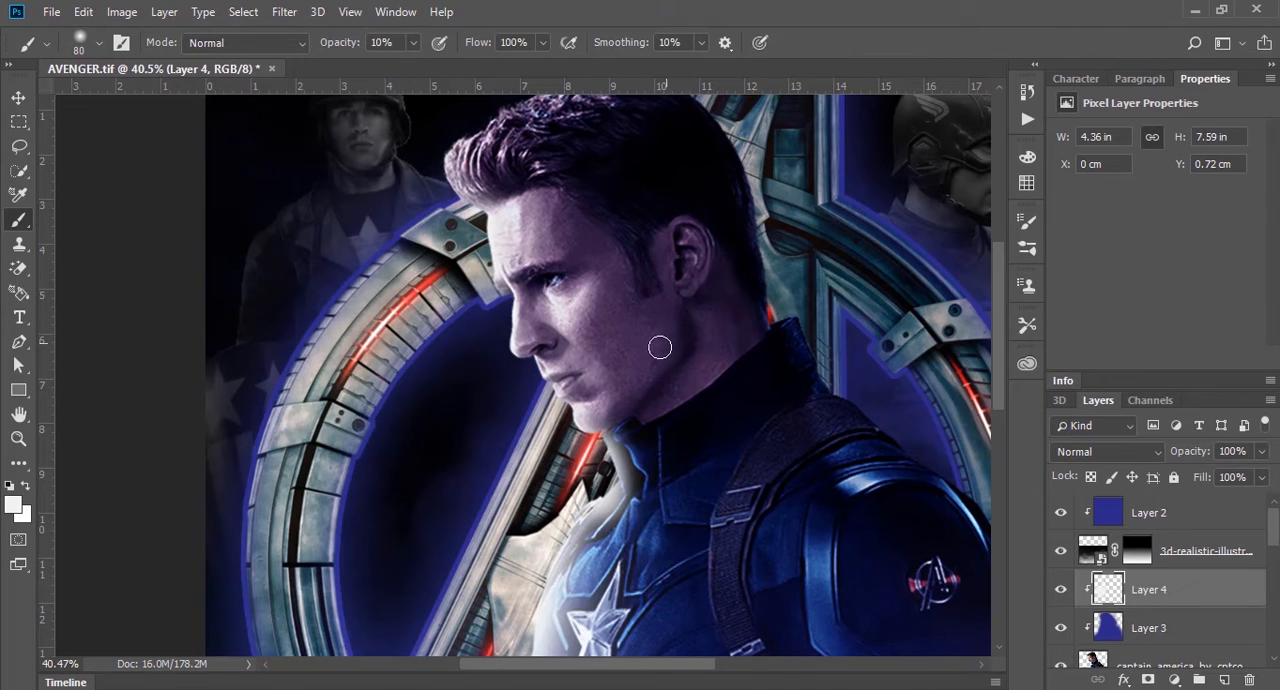
{"action": "key", "text": "ctrl+alt+z"}
{"action": "key", "text": "ctrl+alt+z"}
{"action": "key", "text": "ctrl+alt+z"}
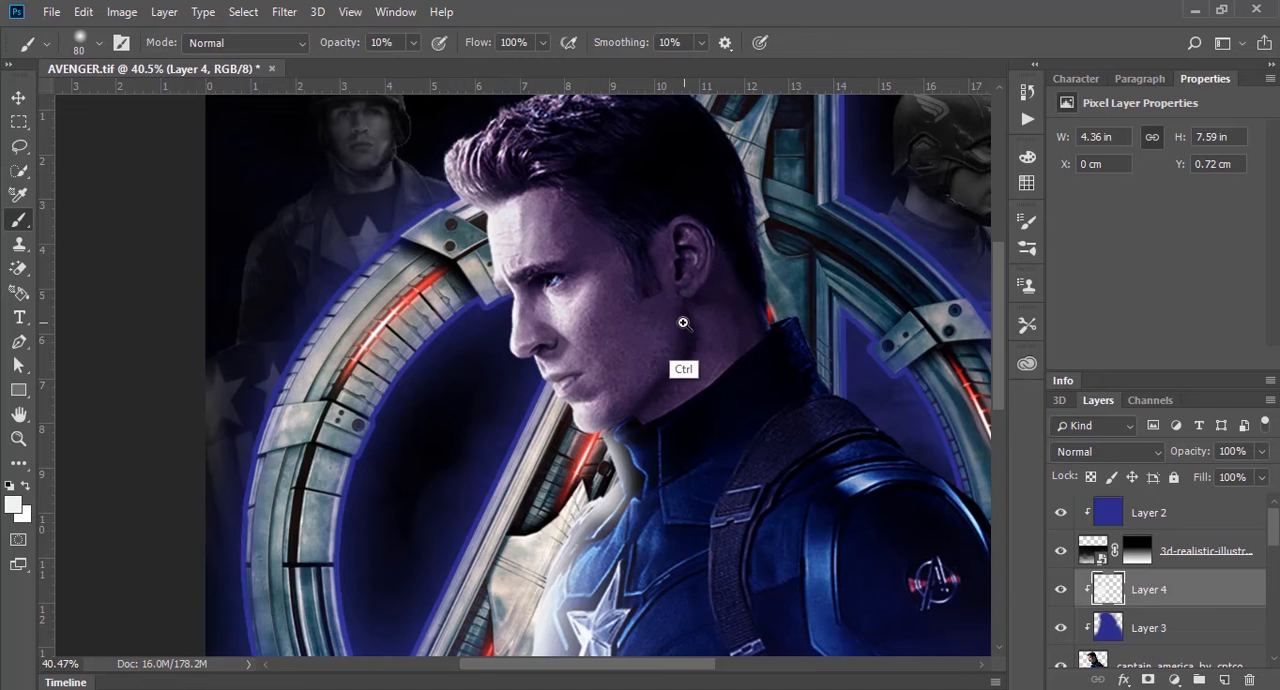
Step: Sample the logo's blue glow and brush it along the back of the head, shoulder and arm at 150 px and 30% opacity
{"action": "left_click_drag", "start_coordinate": [684, 323], "coordinate": [636, 332]}
{"action": "left_click_drag", "start_coordinate": [625, 364], "coordinate": [550, 260]}
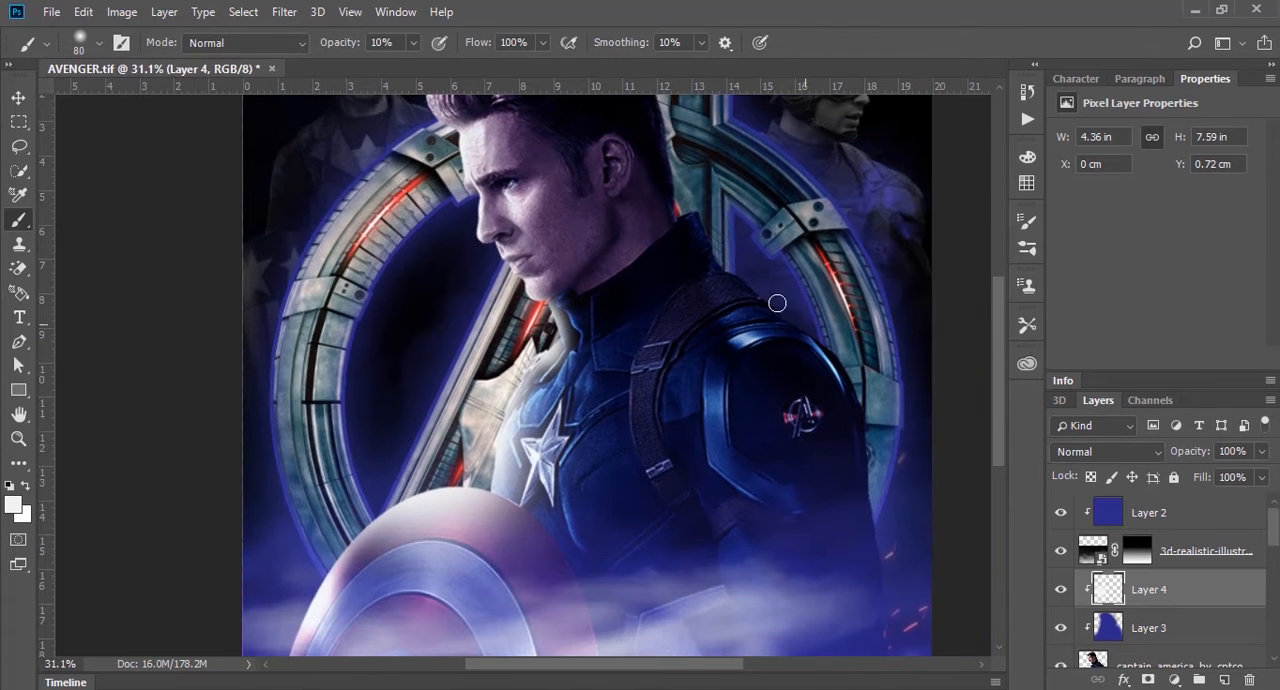
{"action": "left_click_drag", "start_coordinate": [722, 226], "coordinate": [695, 416]}
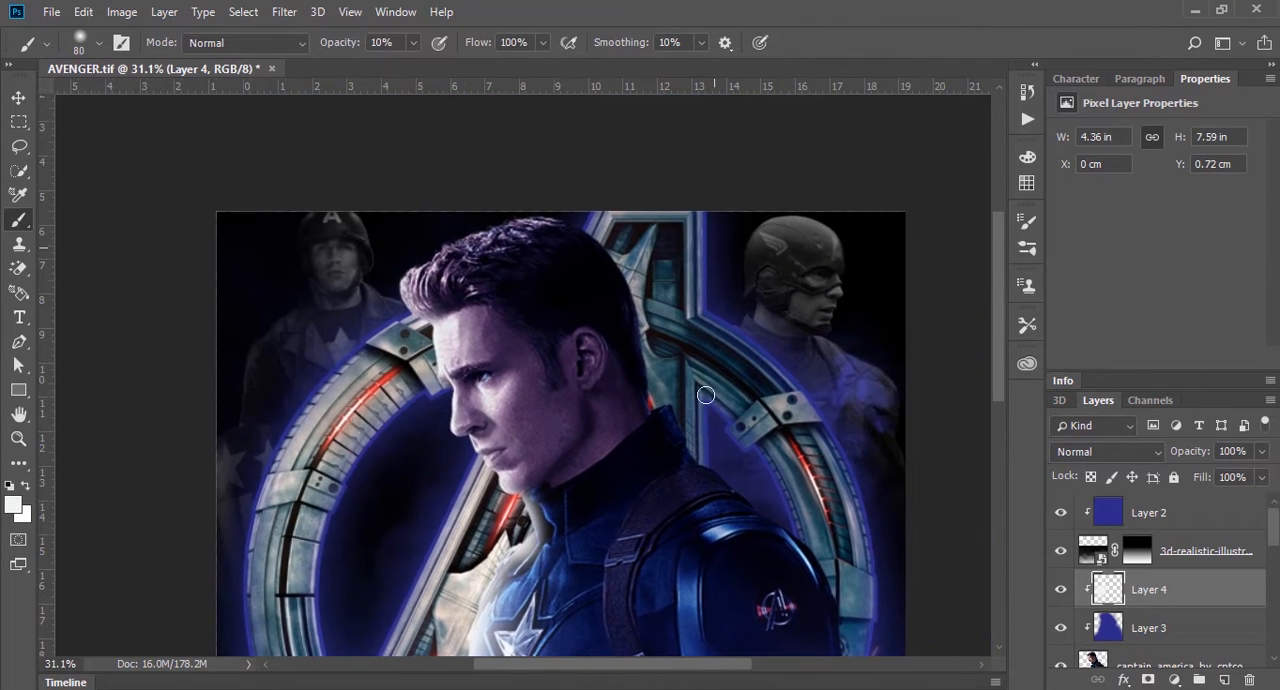
{"action": "left_click", "coordinate": [708, 276], "text": "alt"}
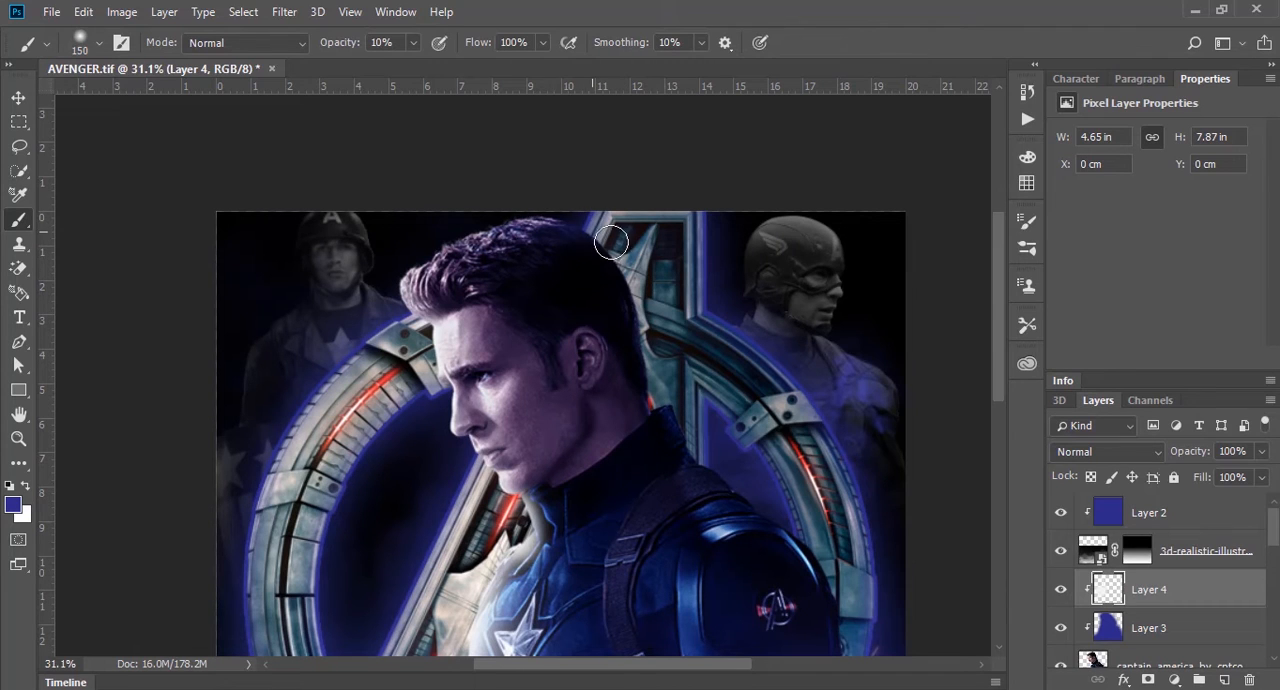
{"action": "left_click_drag", "start_coordinate": [611, 241], "coordinate": [634, 284]}
{"action": "key", "text": "ctrl+alt+z"}
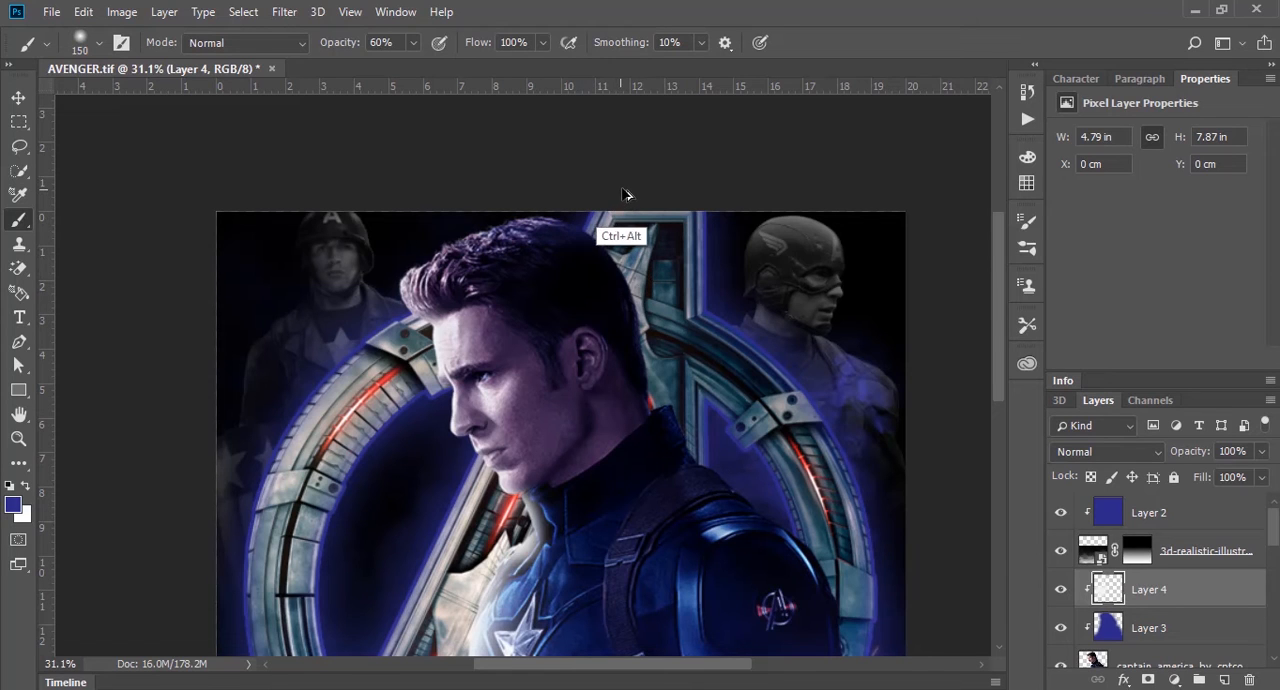
{"action": "key", "text": "ctrl+alt+z"}
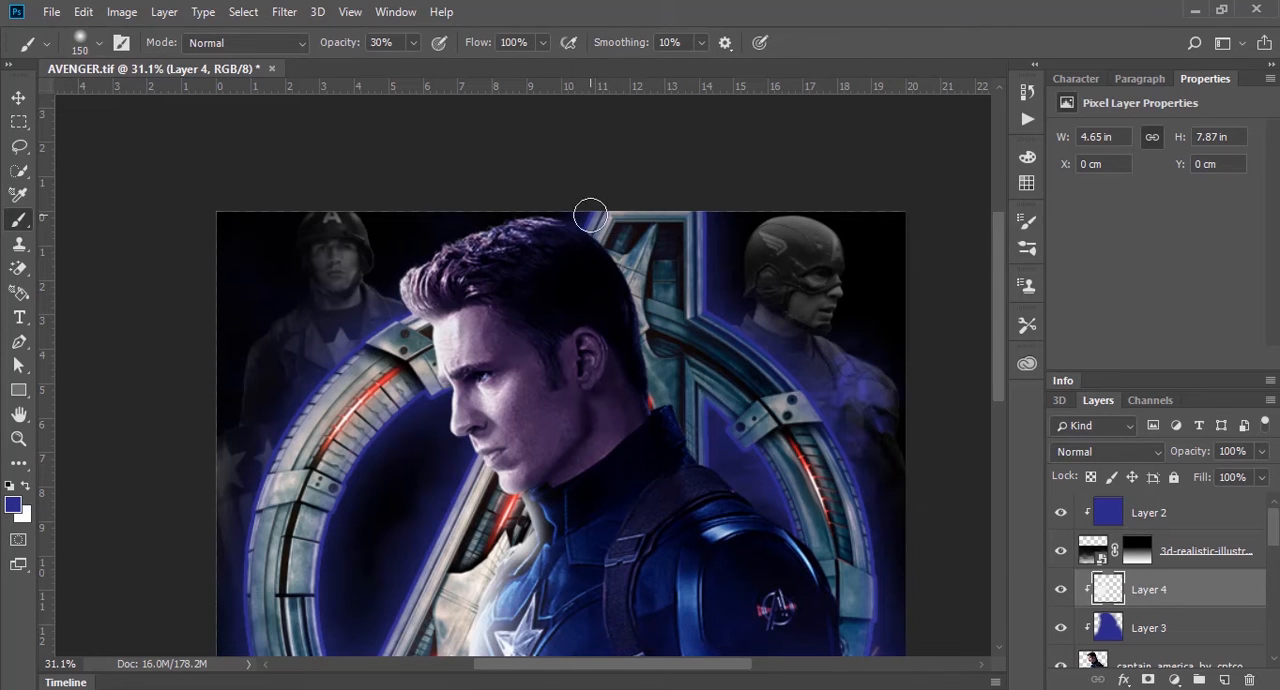
{"action": "mouse_move", "coordinate": [638, 281]}
{"action": "left_mouse_down"}
{"action": "mouse_move", "coordinate": [603, 241]}
{"action": "mouse_move", "coordinate": [654, 340]}
{"action": "mouse_move", "coordinate": [609, 277]}
{"action": "left_mouse_up"}
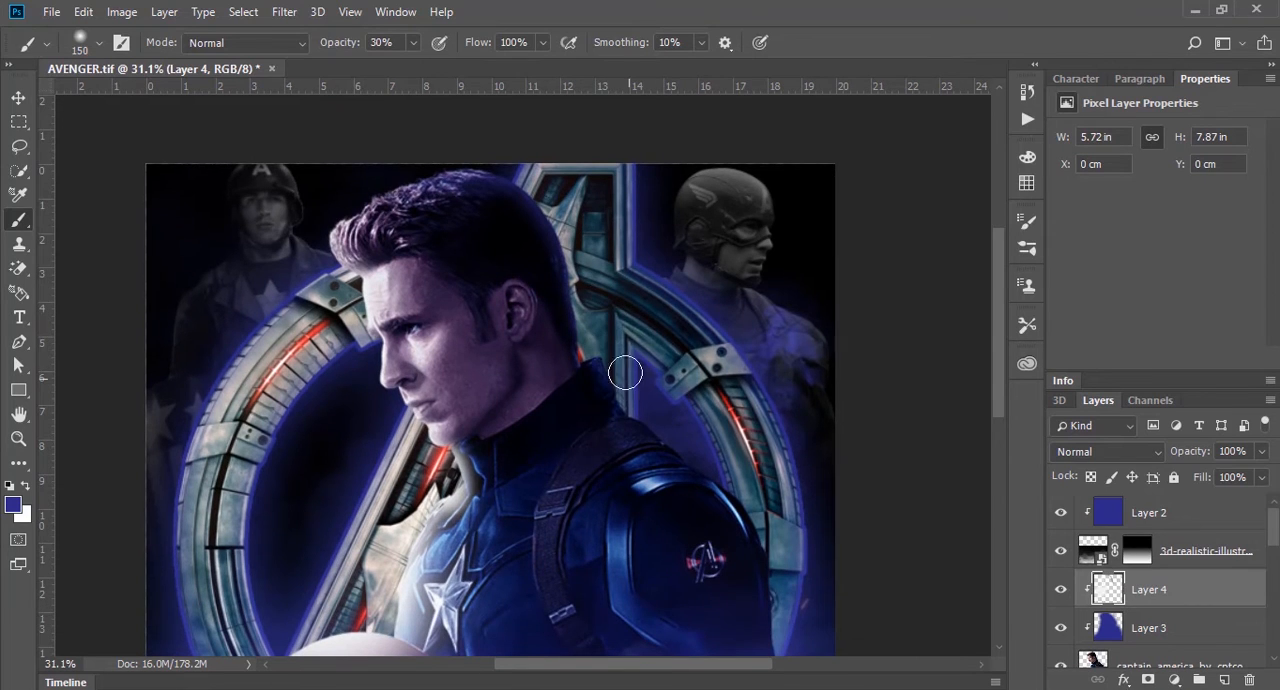
{"action": "mouse_move", "coordinate": [638, 398]}
{"action": "left_mouse_down"}
{"action": "mouse_move", "coordinate": [773, 533]}
{"action": "mouse_move", "coordinate": [663, 395]}
{"action": "mouse_move", "coordinate": [707, 505]}
{"action": "left_mouse_up"}
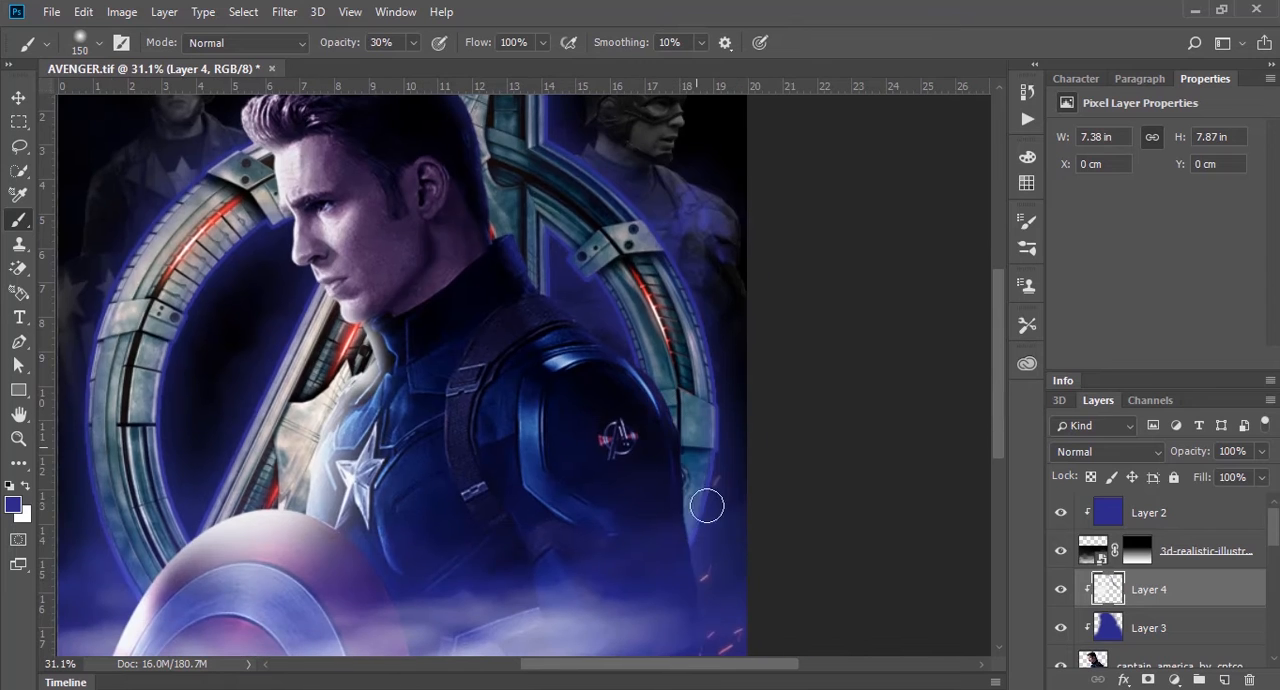
{"action": "left_click_drag", "start_coordinate": [695, 459], "coordinate": [704, 561]}
Step: Try brushing the sampled blue over the front of the collar and chest, and undo those strokes
{"action": "mouse_move", "coordinate": [364, 438]}
{"action": "left_mouse_down"}
{"action": "mouse_move", "coordinate": [401, 455]}
{"action": "mouse_move", "coordinate": [371, 523]}
{"action": "mouse_move", "coordinate": [378, 548]}
{"action": "left_mouse_up"}
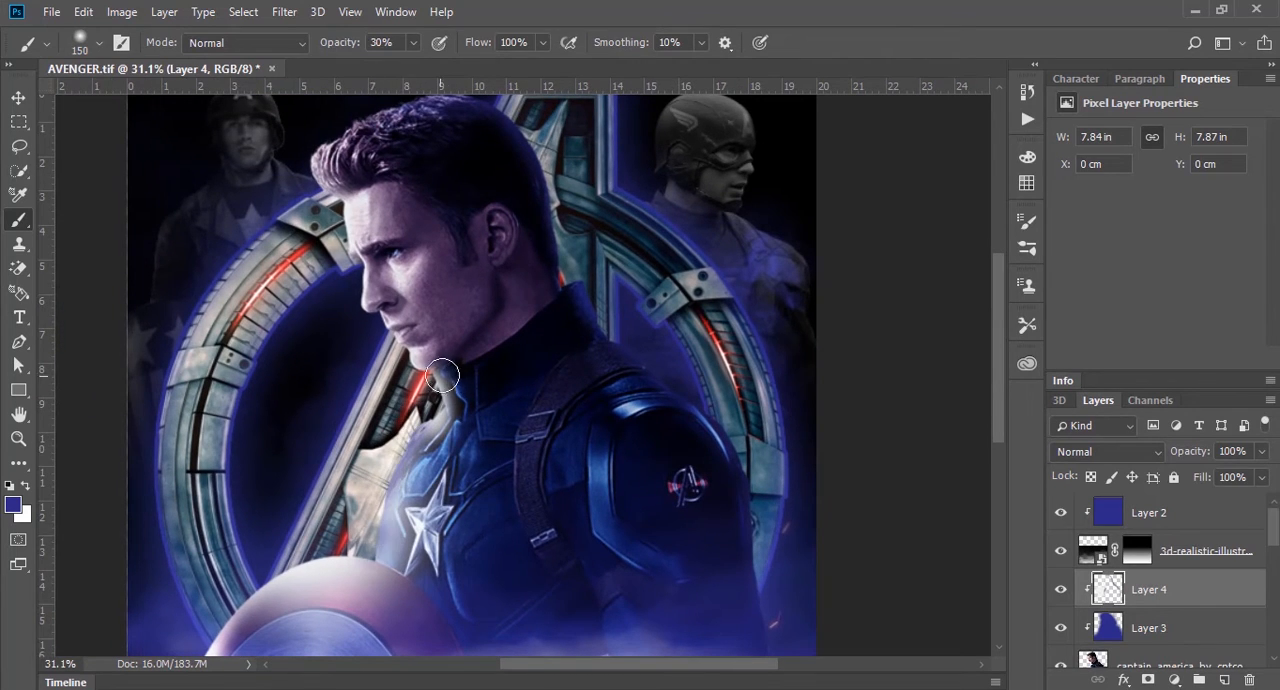
{"action": "key", "text": "ctrl+alt+z"}
{"action": "key", "text": "ctrl+alt+z"}
{"action": "key", "text": "ctrl+alt+z"}
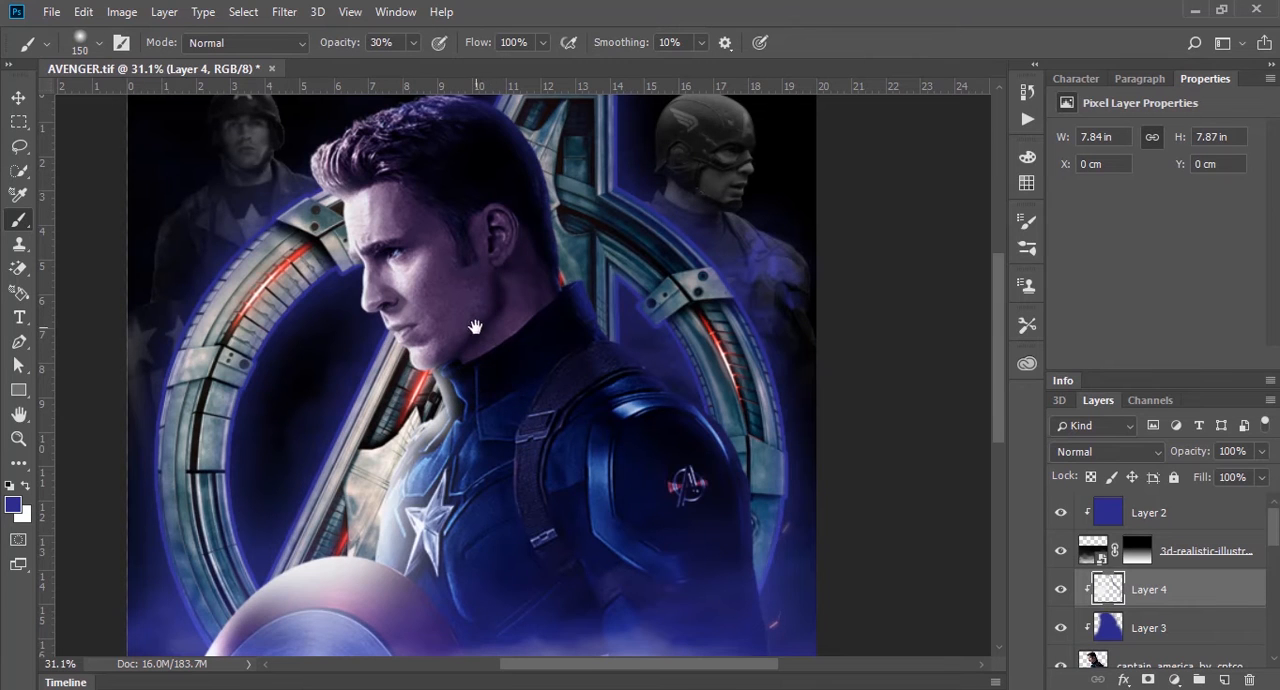
Step: Try brushing the sampled blue over the highlighted outer rim of the shield, and undo the stroke
{"action": "left_click_drag", "start_coordinate": [475, 327], "coordinate": [503, 377]}
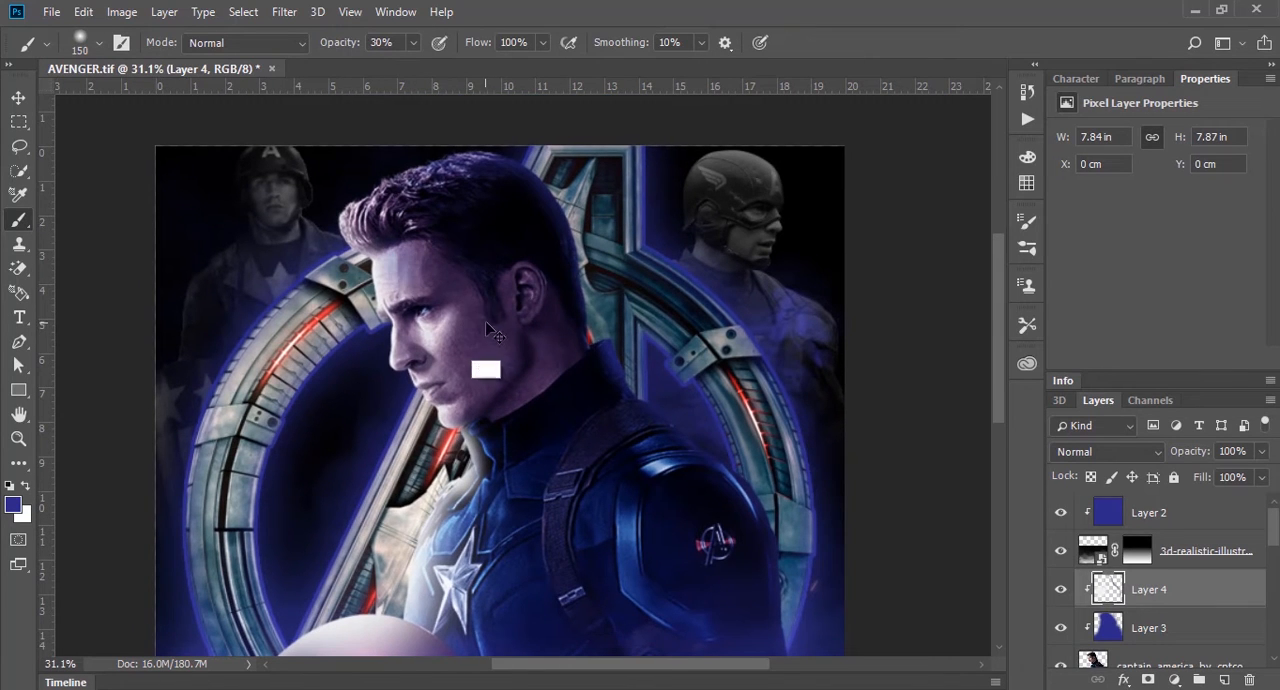
{"action": "left_click_drag", "start_coordinate": [485, 358], "coordinate": [413, 378]}
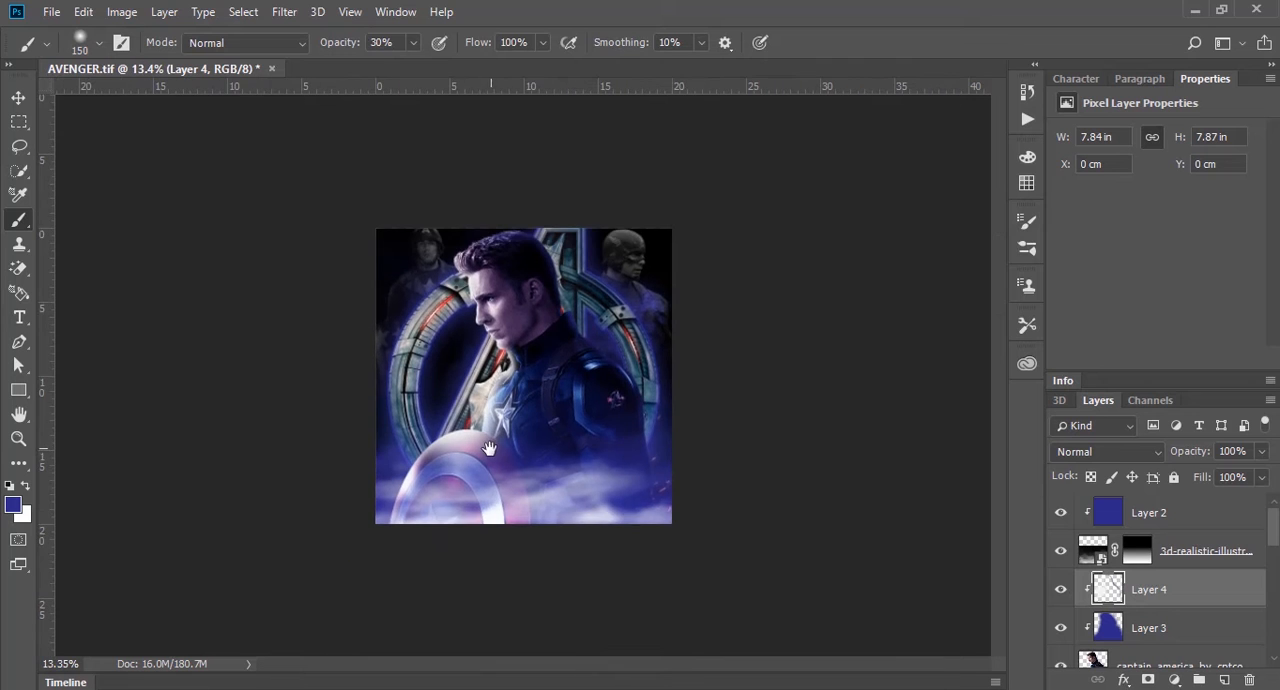
{"action": "left_click_drag", "start_coordinate": [450, 498], "coordinate": [453, 406]}
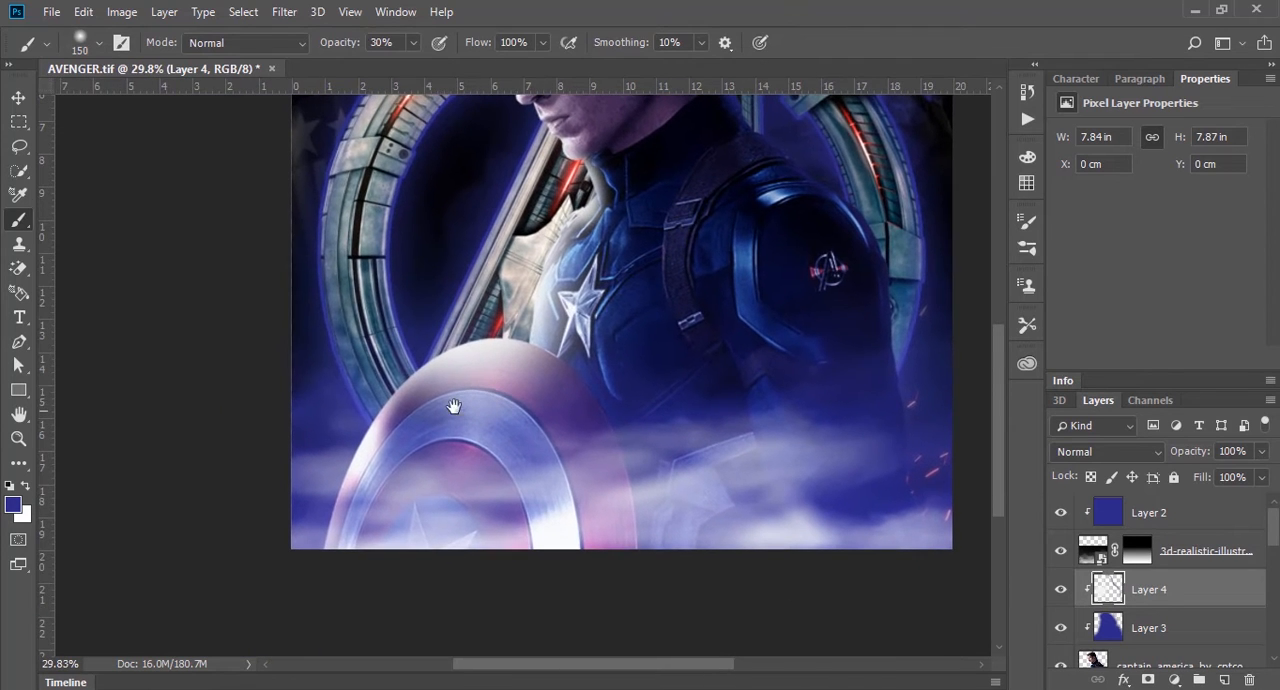
{"action": "left_click_drag", "start_coordinate": [421, 353], "coordinate": [338, 470]}
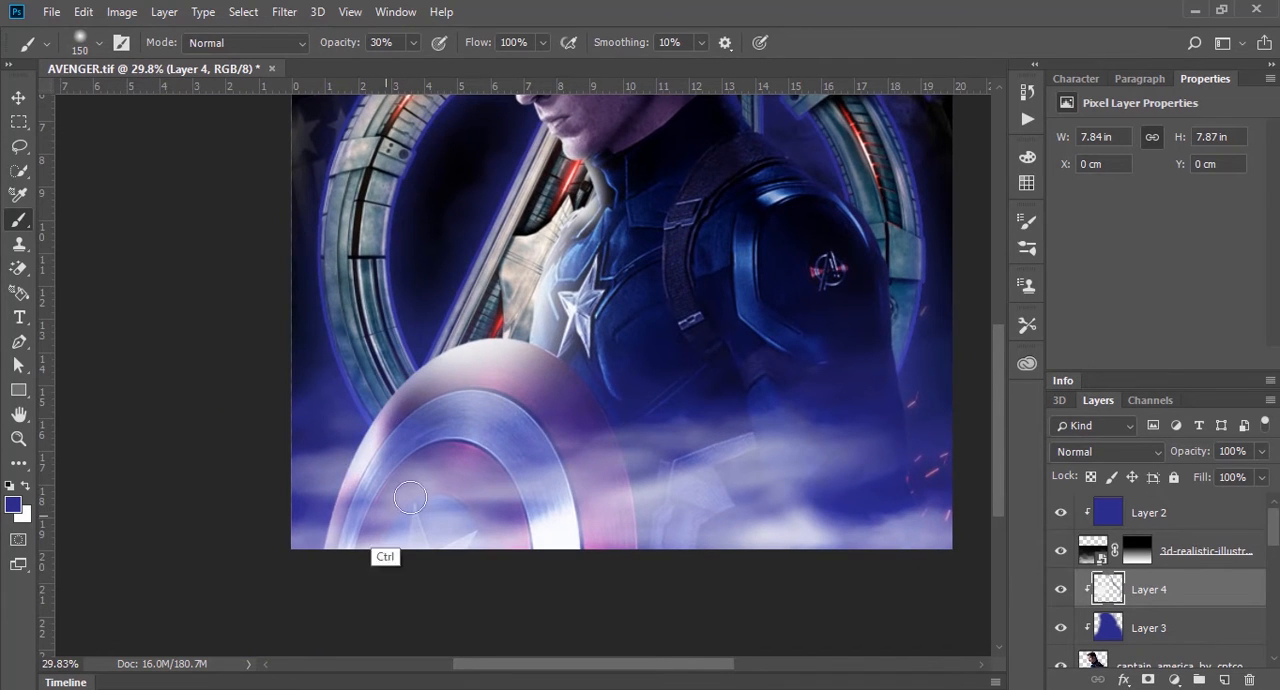
{"action": "key", "text": "ctrl+z"}
Step: Brush the sampled blue down the shield rim on the side next to the body, and deselect the paint layer
{"action": "mouse_move", "coordinate": [585, 382]}
{"action": "left_mouse_down"}
{"action": "mouse_move", "coordinate": [607, 409]}
{"action": "mouse_move", "coordinate": [637, 493]}
{"action": "left_mouse_up"}
{"action": "left_click_drag", "start_coordinate": [575, 392], "coordinate": [631, 546]}
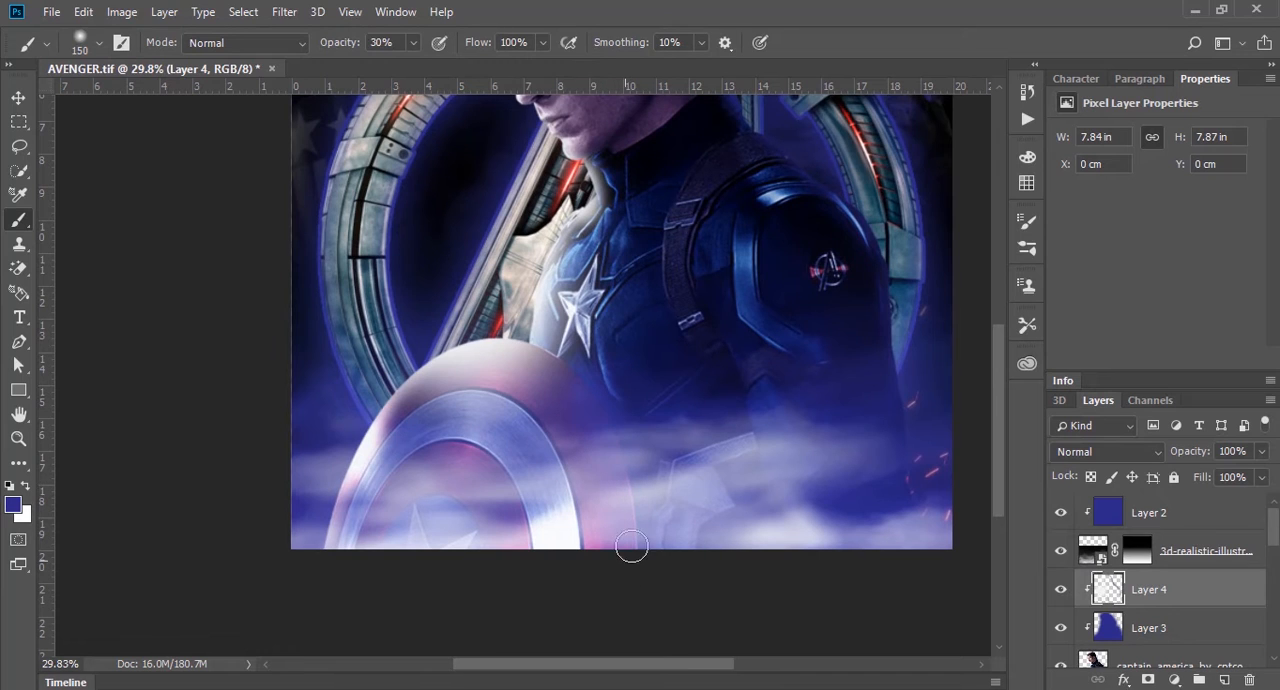
{"action": "scroll", "coordinate": [674, 424], "scroll_direction": "down", "scroll_amount": 5}
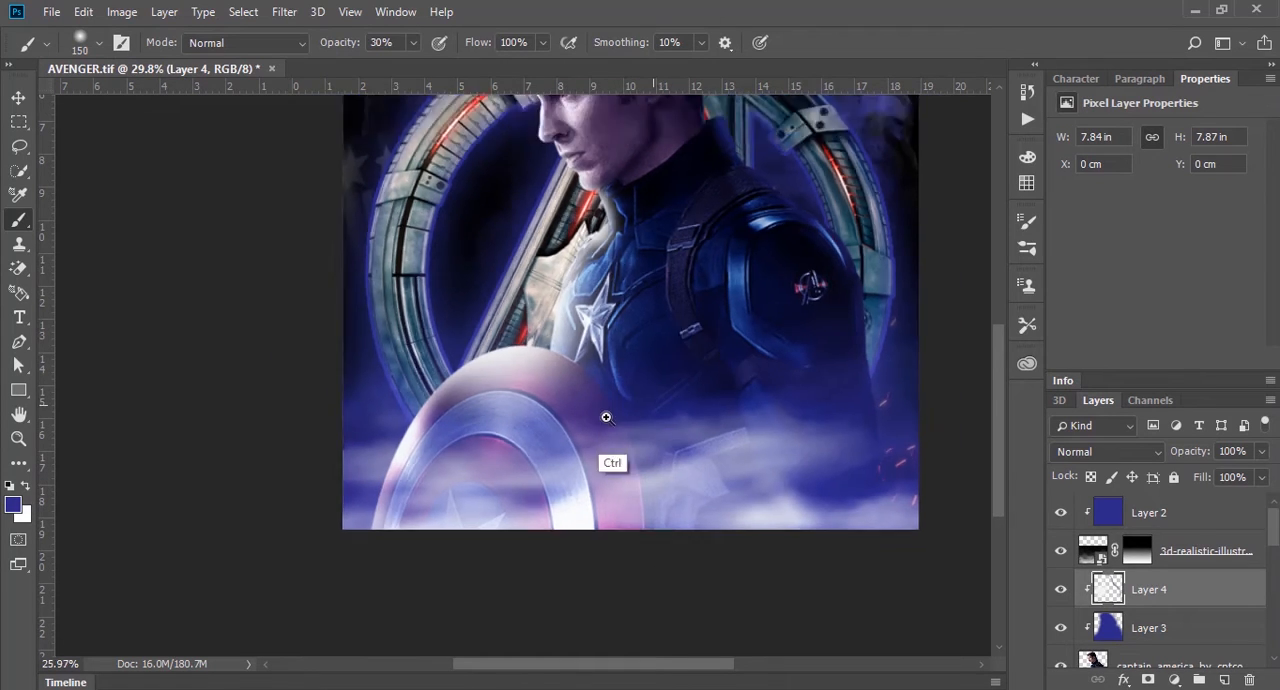
{"action": "scroll", "coordinate": [531, 440], "scroll_direction": "up", "scroll_amount": 3}
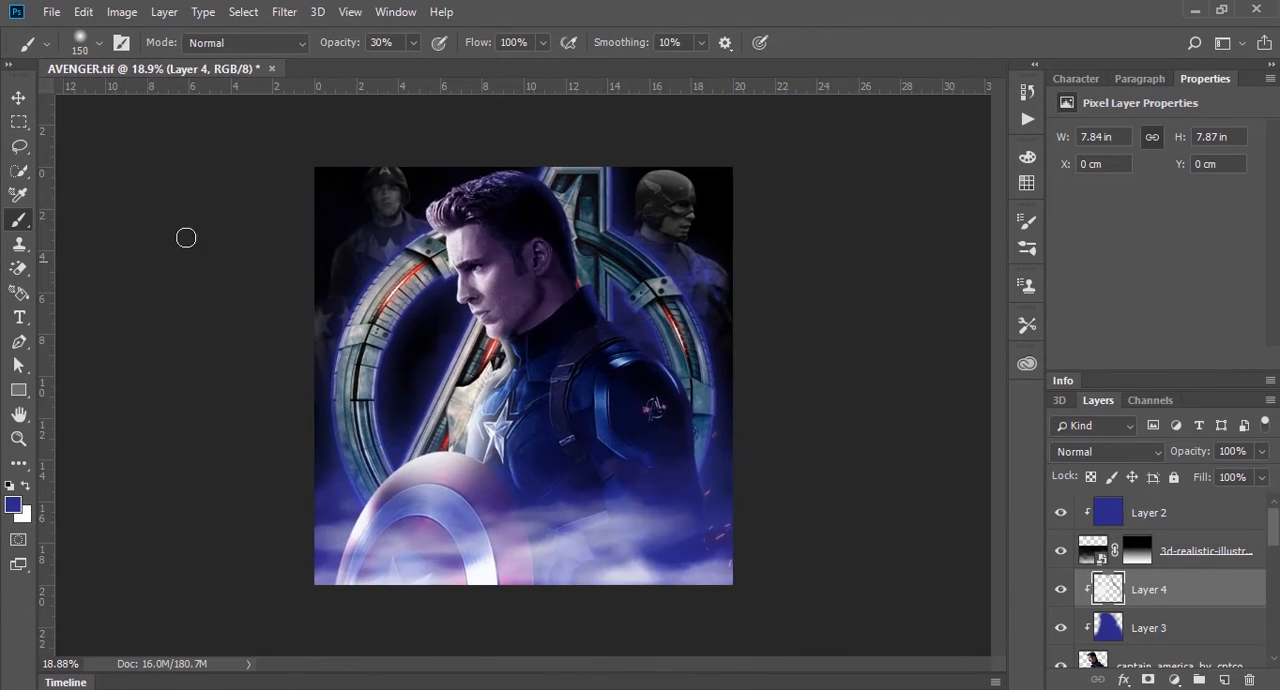
{"action": "left_click", "coordinate": [18, 97]}
{"action": "left_click", "coordinate": [838, 383]}
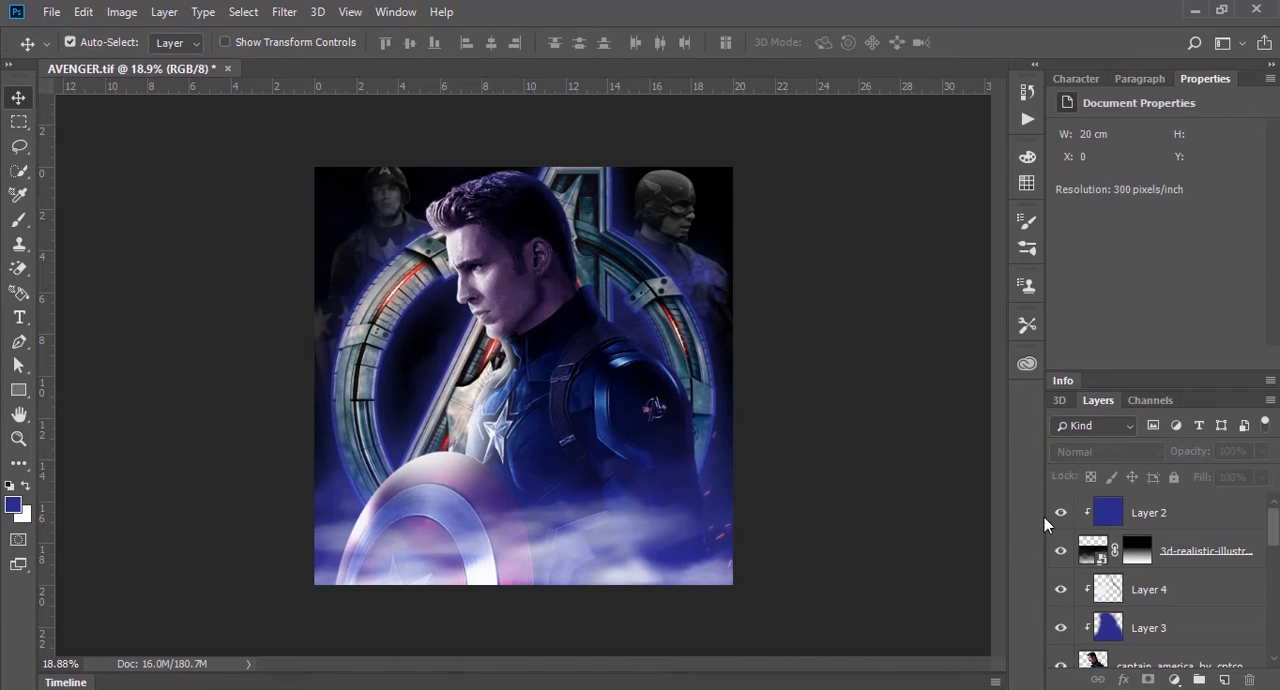
Step: Set the opacity of the blue Soft Light paint layer, Layer 3, to 60%
{"action": "left_click", "coordinate": [1189, 626]}
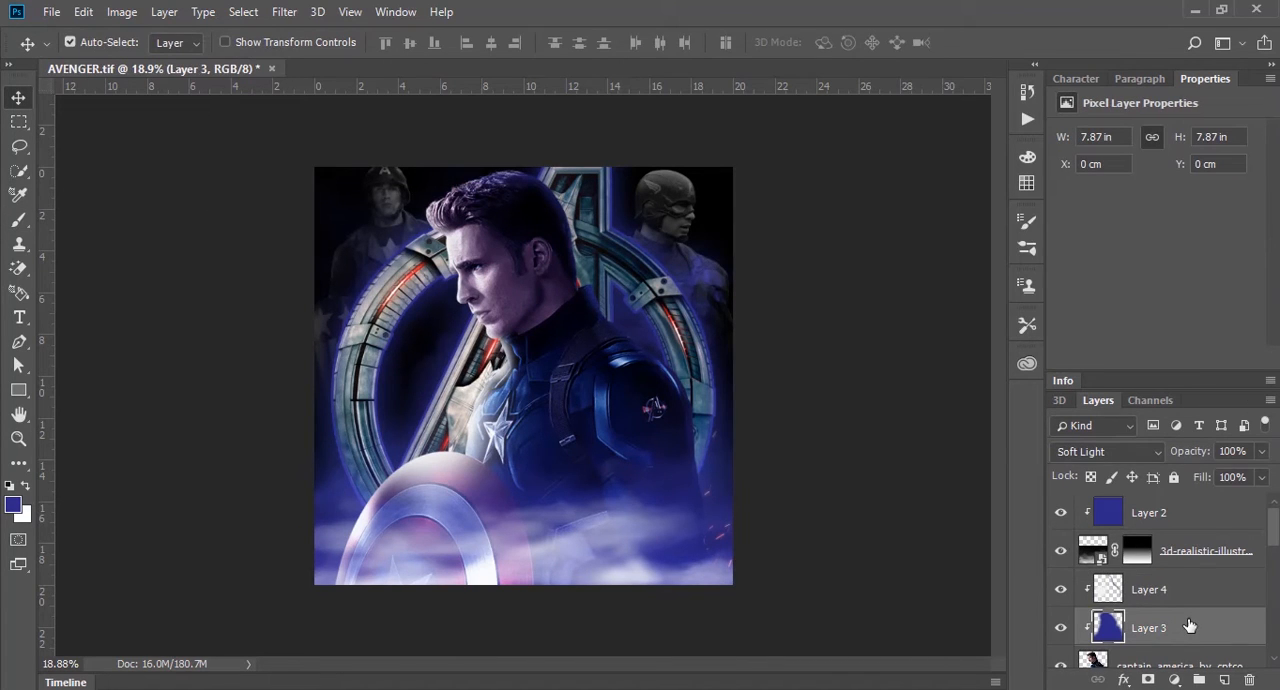
{"action": "key", "text": "6"}
{"action": "left_click", "coordinate": [826, 433]}
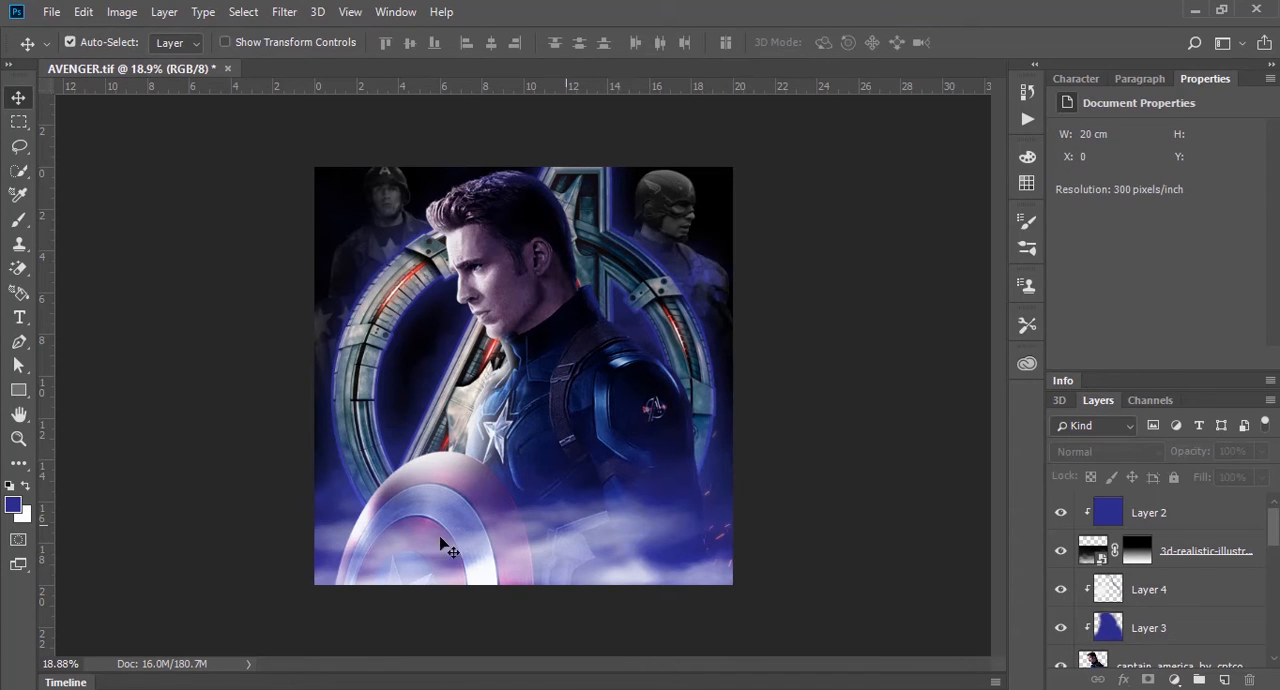
Step: Place the depositphotos_188408758 gold lens flare image from the avenger folder as the topmost layer, spanning the poster's full width
{"action": "mouse_move", "coordinate": [100, 686]}
{"action": "left_click", "coordinate": [100, 624]}
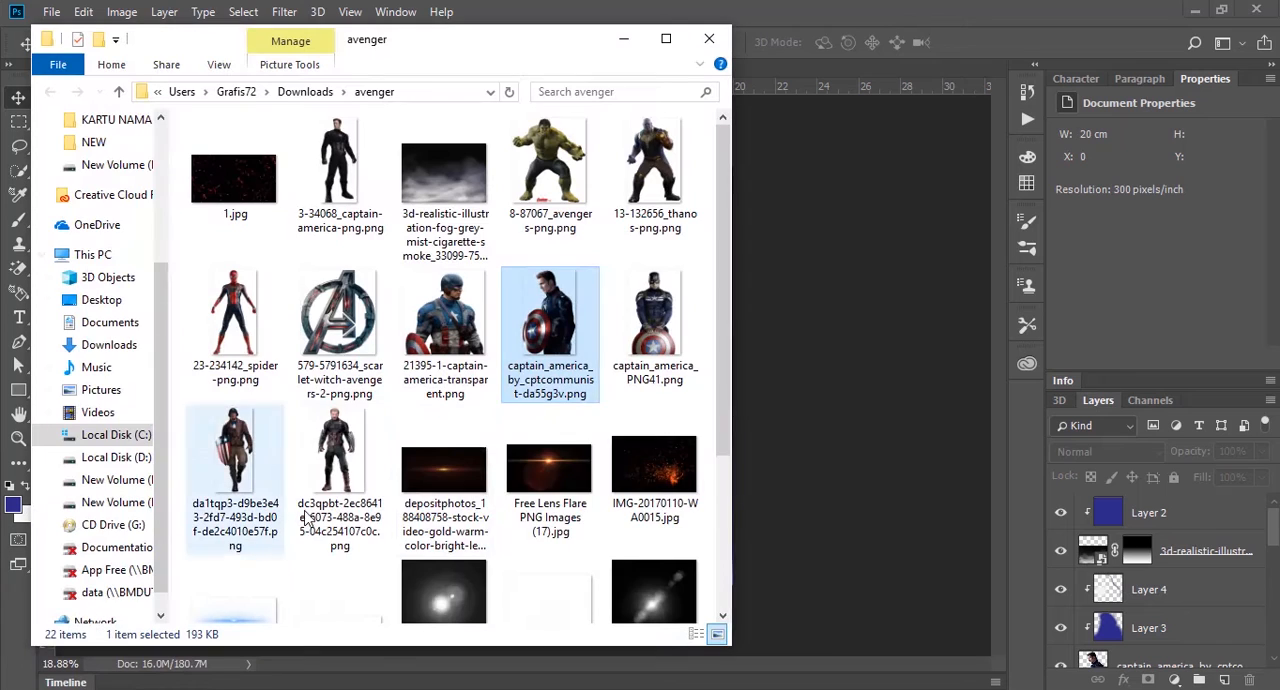
{"action": "left_click", "coordinate": [465, 585]}
{"action": "left_click", "coordinate": [490, 405]}
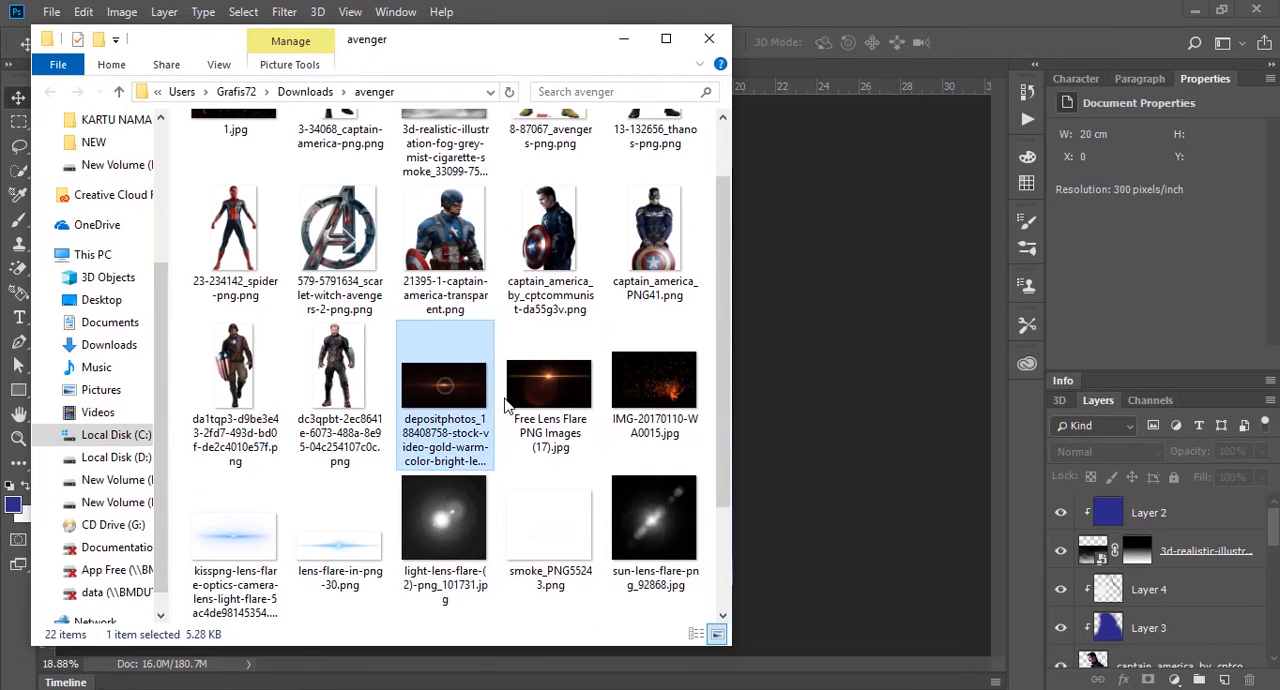
{"action": "left_click_drag", "start_coordinate": [438, 398], "coordinate": [813, 356]}
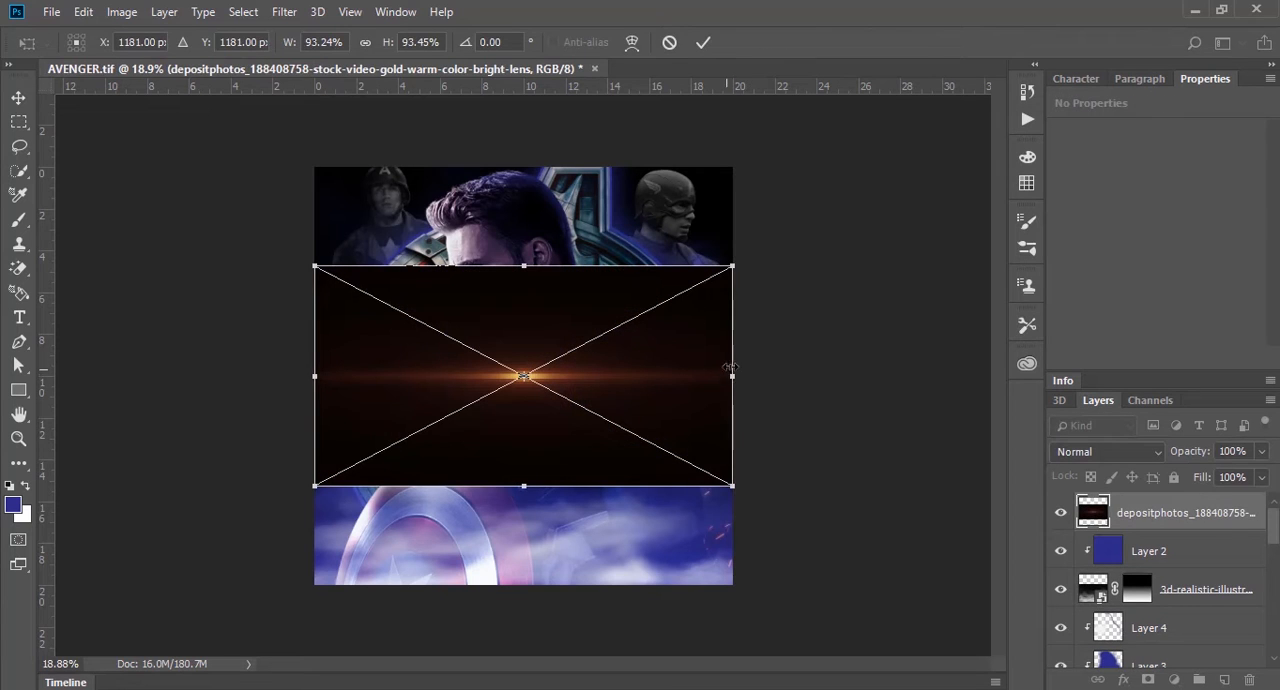
{"action": "key", "text": "Return"}
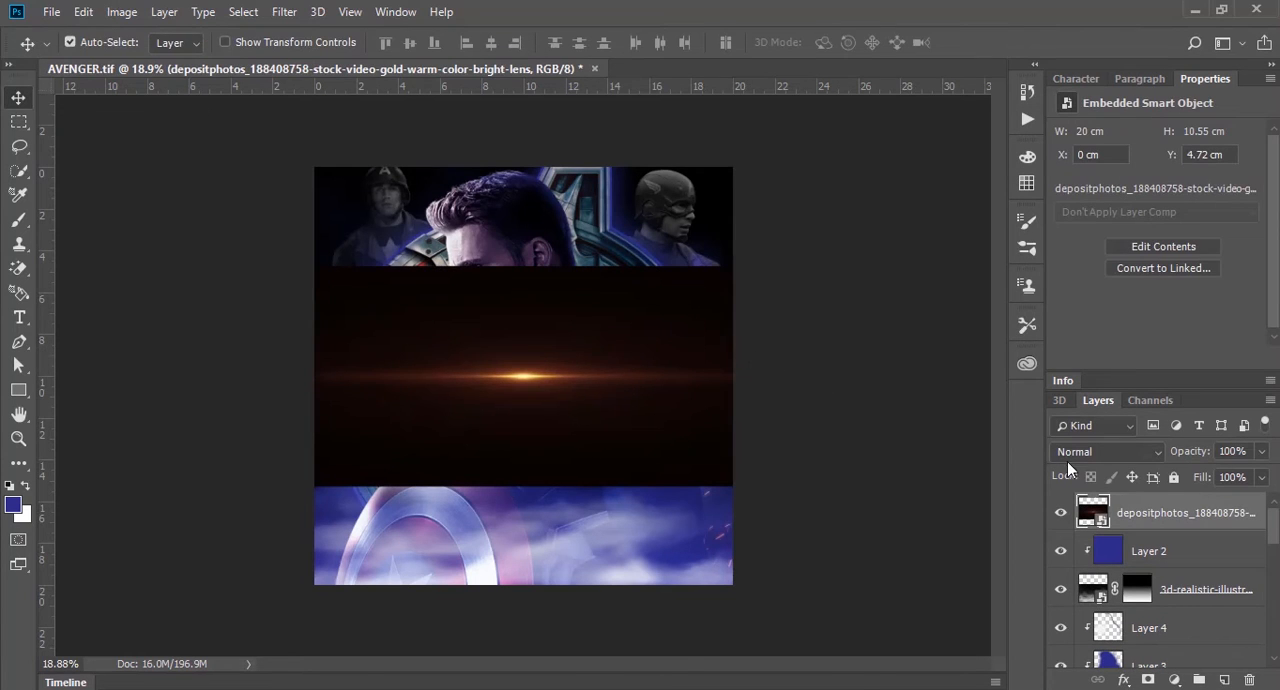
Step: Set the lens flare layer's blend mode to Screen and move the flare onto the chest beside the star
{"action": "left_click", "coordinate": [1104, 452]}
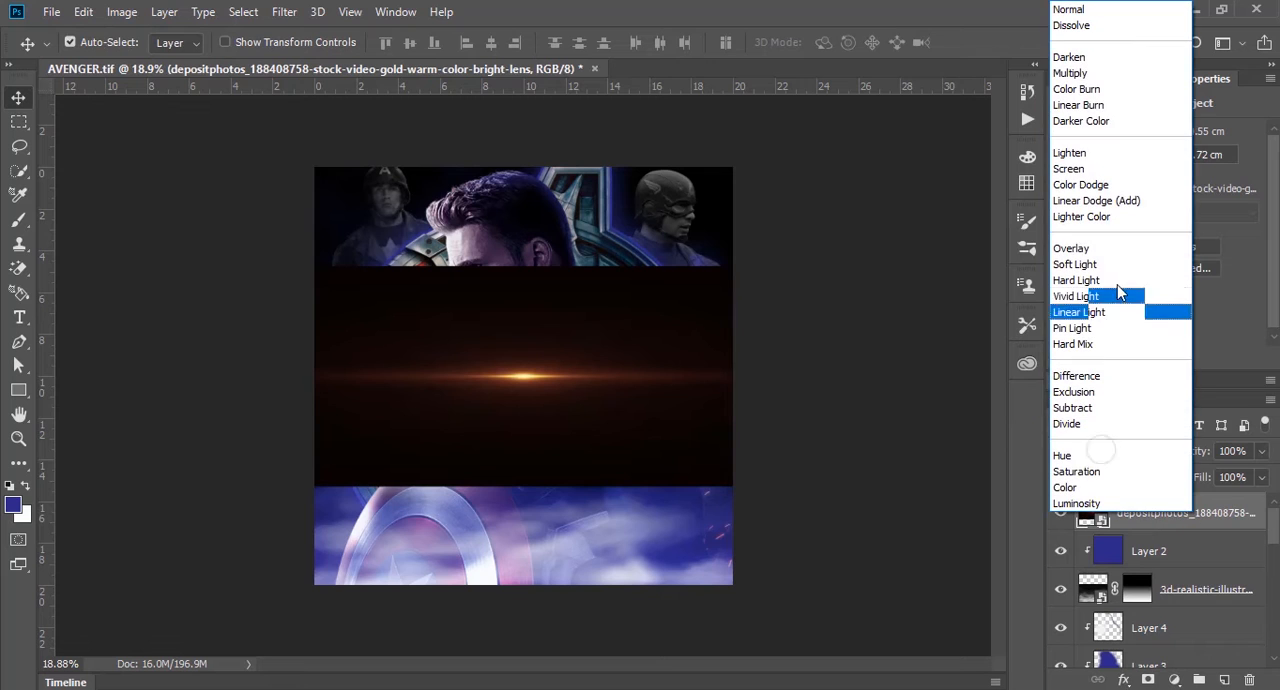
{"action": "left_click", "coordinate": [1093, 166]}
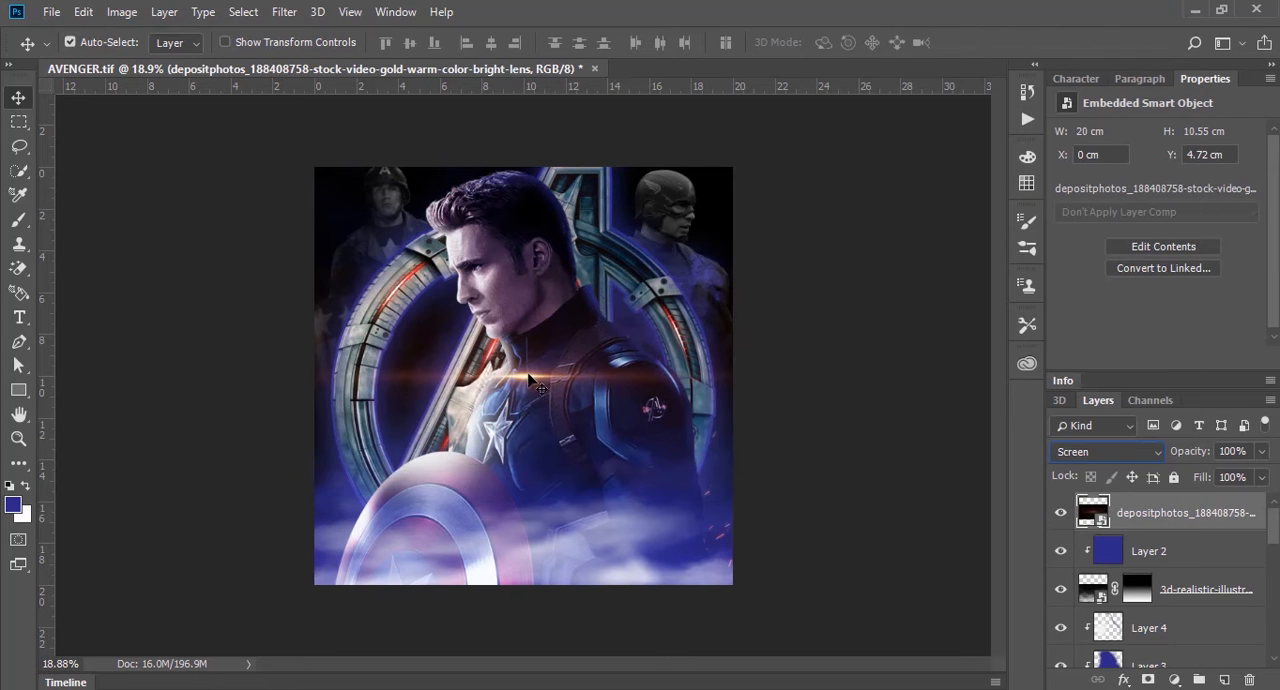
{"action": "left_click_drag", "start_coordinate": [528, 376], "coordinate": [462, 411]}
Step: Rotate the flare by about -60°, enlarge it, and position it diagonally across the upper outer rim of the shield
{"action": "key", "text": "ctrl+t"}
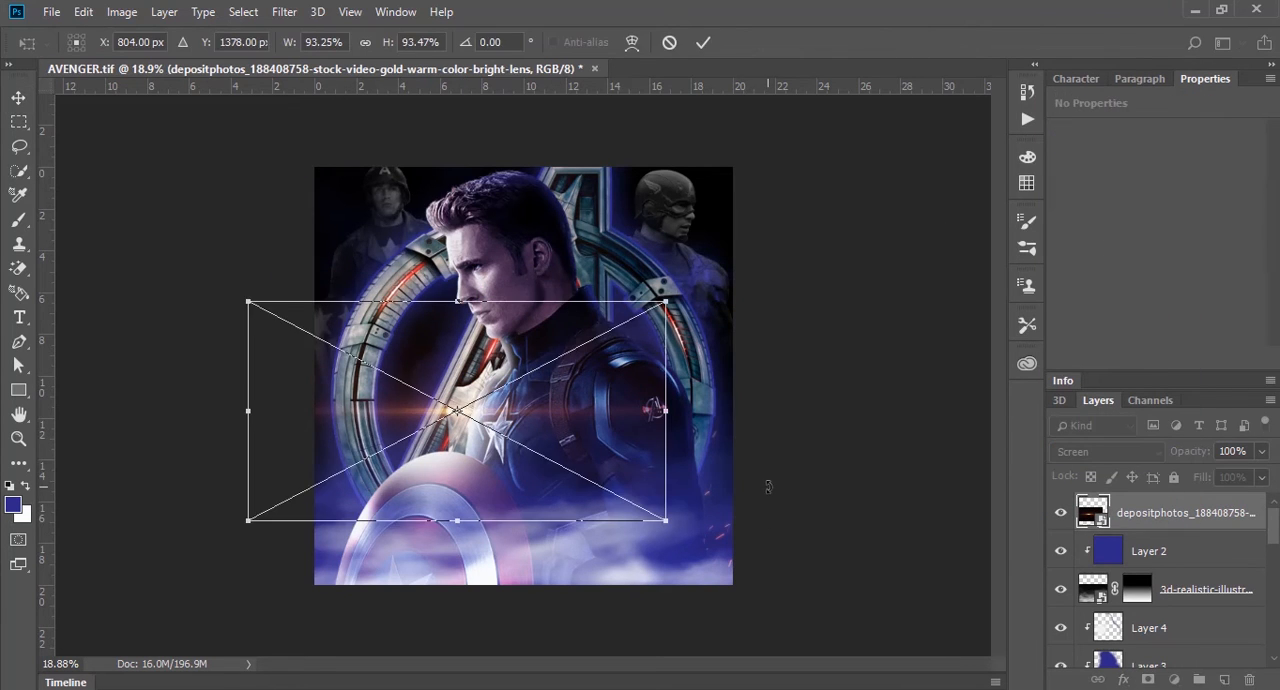
{"action": "left_click_drag", "start_coordinate": [768, 487], "coordinate": [700, 145]}
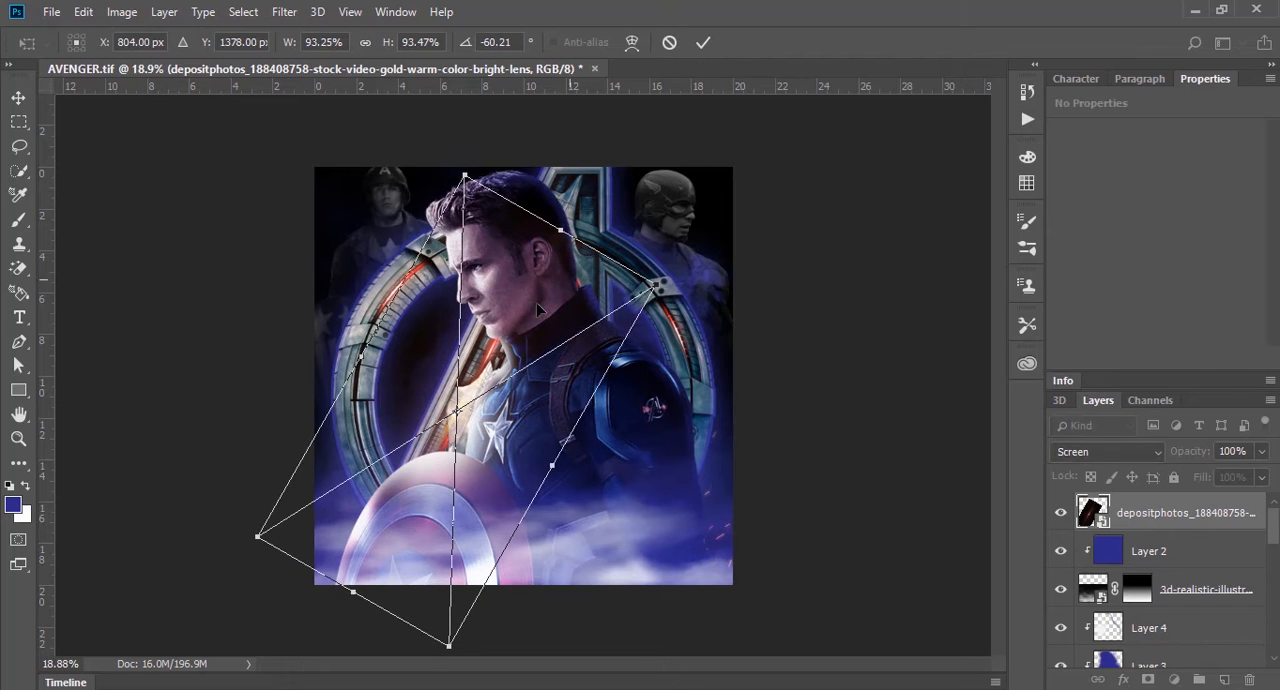
{"action": "left_click_drag", "start_coordinate": [538, 312], "coordinate": [477, 376]}
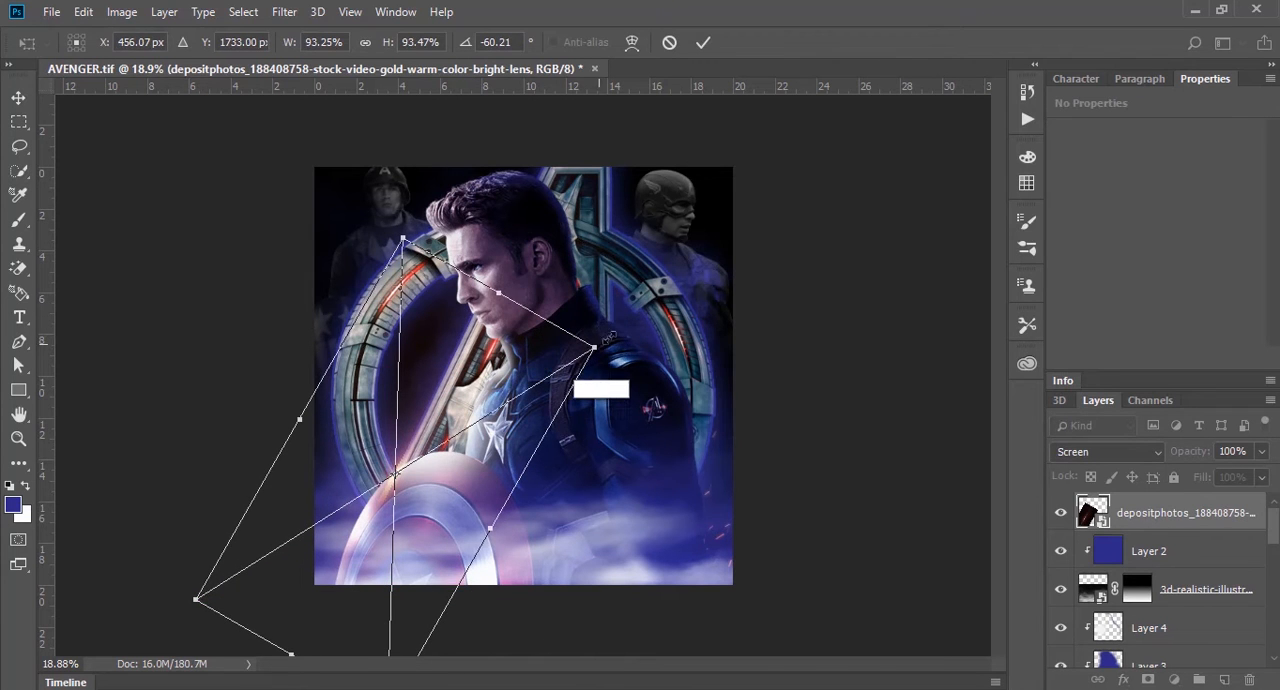
{"action": "left_click_drag", "start_coordinate": [599, 343], "coordinate": [776, 259]}
{"action": "mouse_move", "coordinate": [566, 417]}
{"action": "left_mouse_down"}
{"action": "mouse_move", "coordinate": [583, 362]}
{"action": "mouse_move", "coordinate": [563, 413]}
{"action": "mouse_move", "coordinate": [575, 405]}
{"action": "left_mouse_up"}
{"action": "key", "text": "Return"}
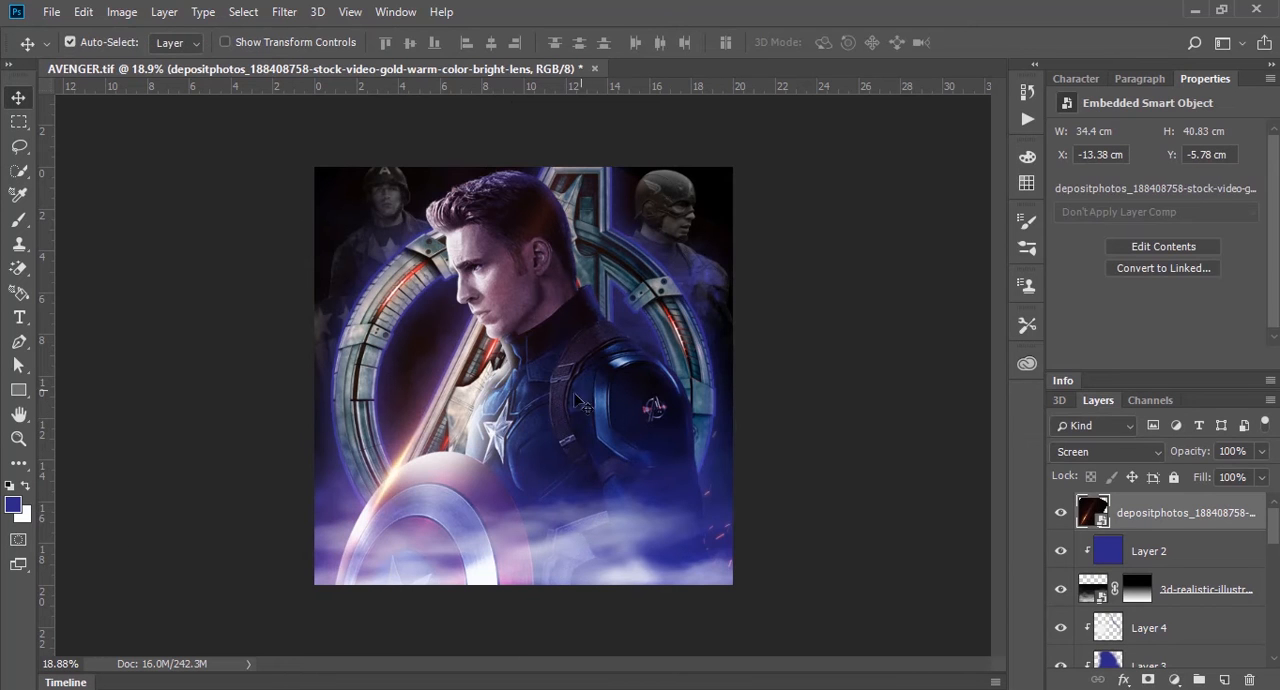
Step: Duplicate the flare at Captain America's shoulder and restack the copy behind him, directly above the Avengers logo layer
{"action": "left_click_drag", "start_coordinate": [394, 470], "coordinate": [618, 336]}
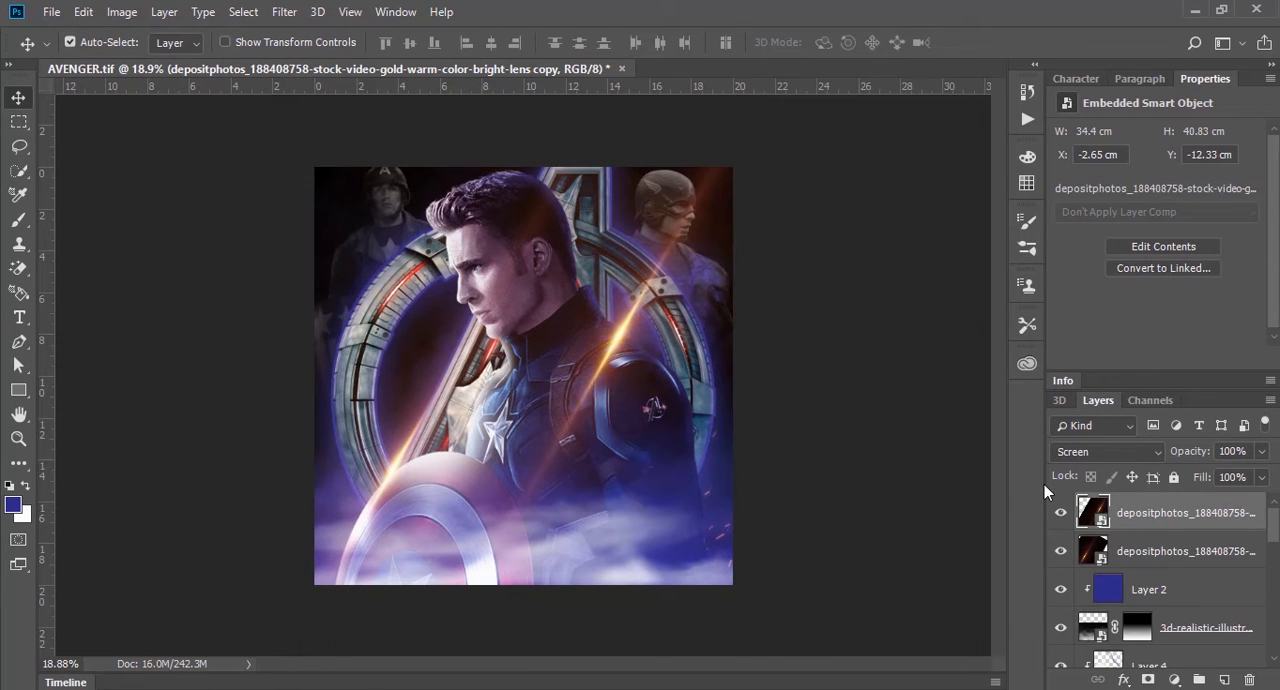
{"action": "mouse_move", "coordinate": [1190, 512]}
{"action": "left_mouse_down"}
{"action": "mouse_move", "coordinate": [1176, 660]}
{"action": "mouse_move", "coordinate": [1177, 515]}
{"action": "left_mouse_up"}
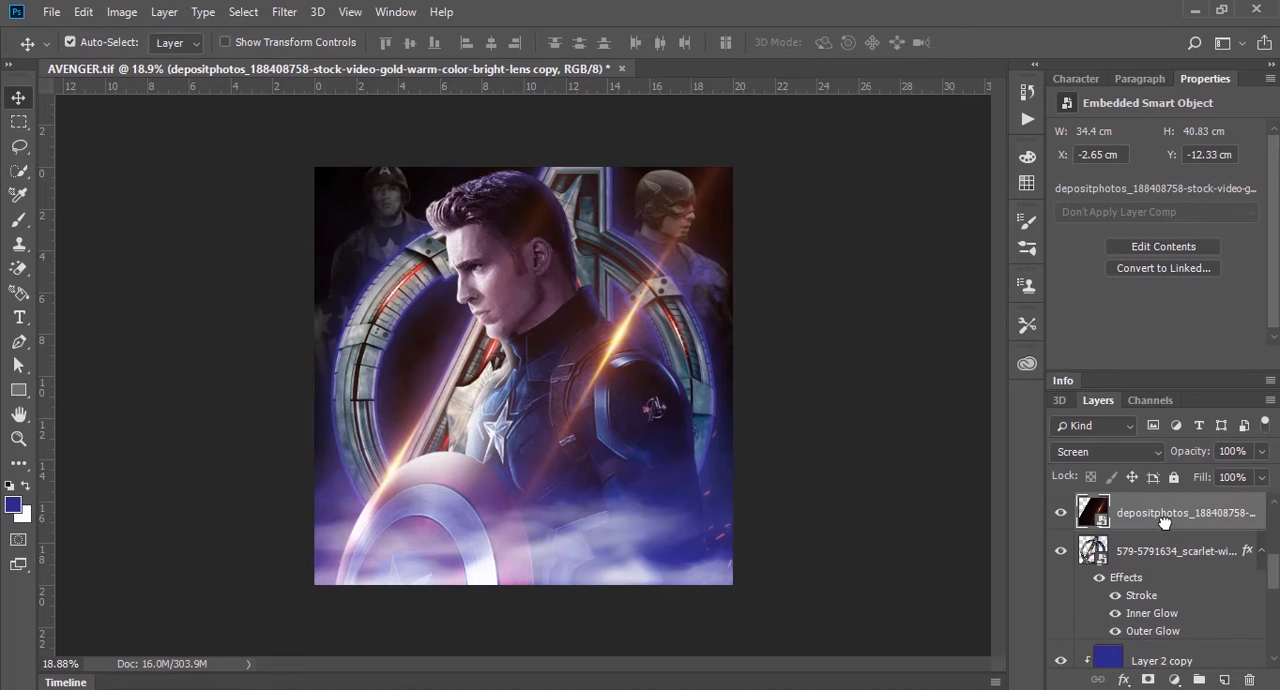
{"action": "left_click", "coordinate": [771, 330]}
Step: Nudge the shield flare slightly and duplicate it onto the logo ring in front of Captain America's face
{"action": "left_click_drag", "start_coordinate": [655, 295], "coordinate": [732, 272]}
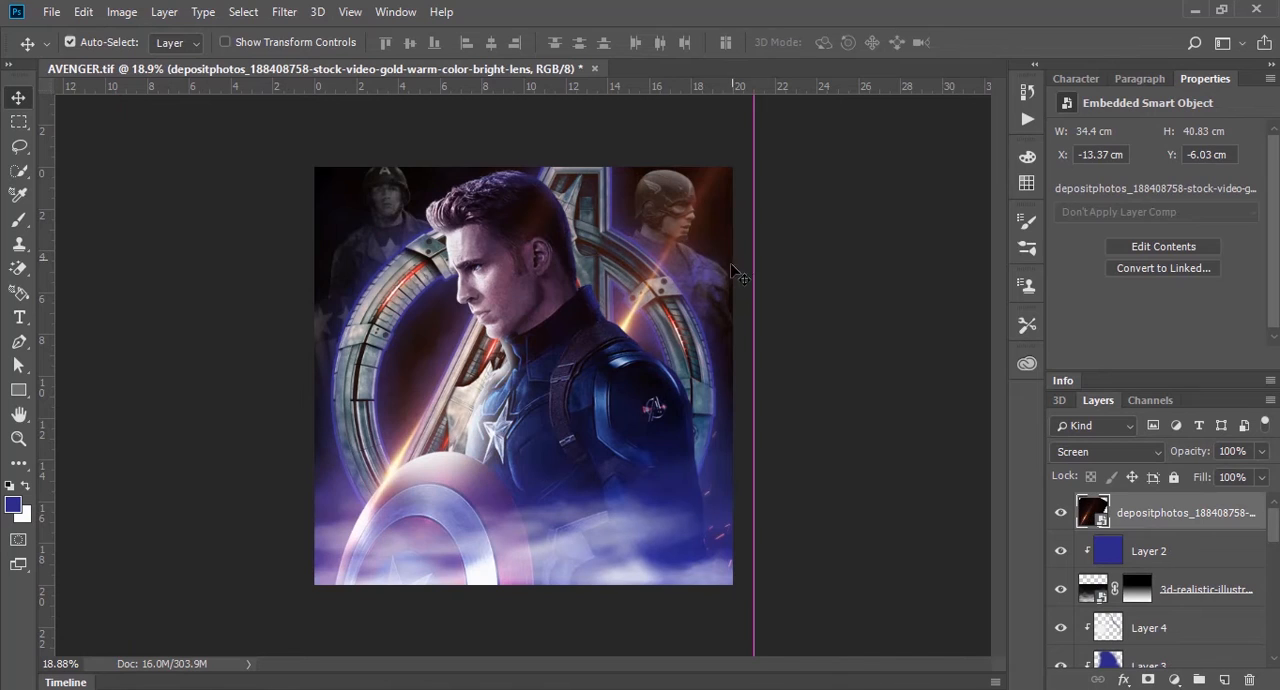
{"action": "left_click", "coordinate": [815, 299]}
{"action": "left_click", "coordinate": [1208, 524]}
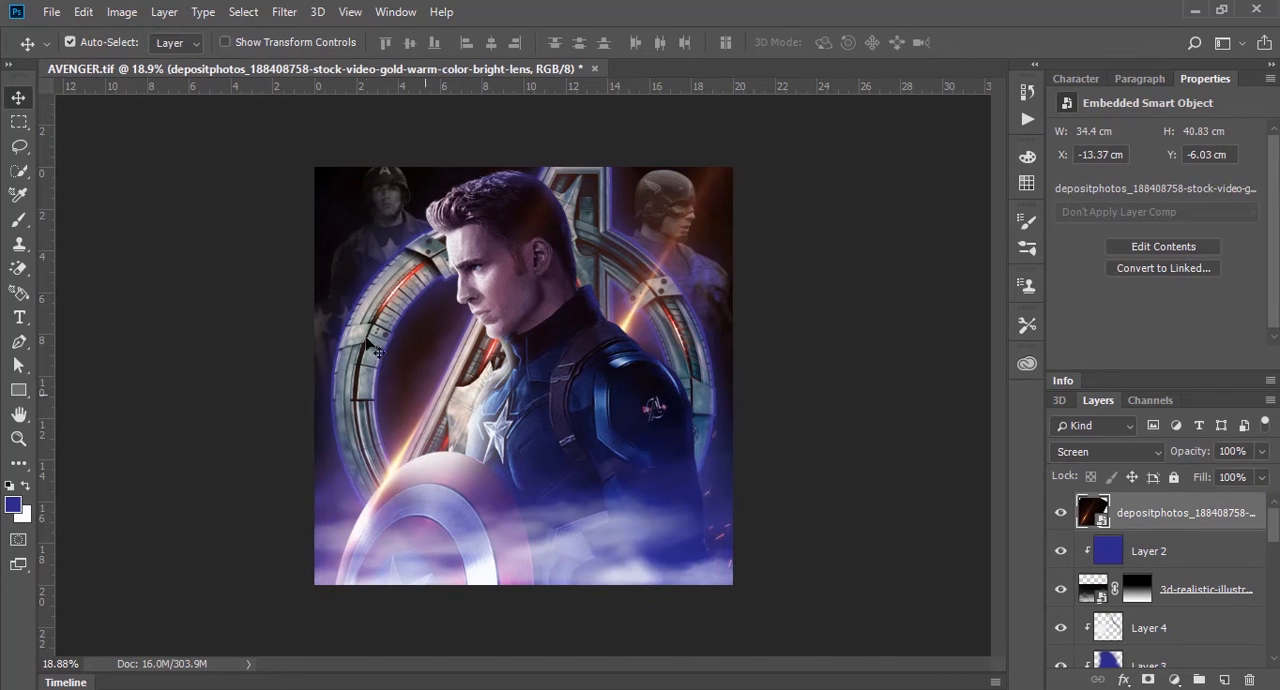
{"action": "left_click_drag", "start_coordinate": [502, 391], "coordinate": [504, 236]}
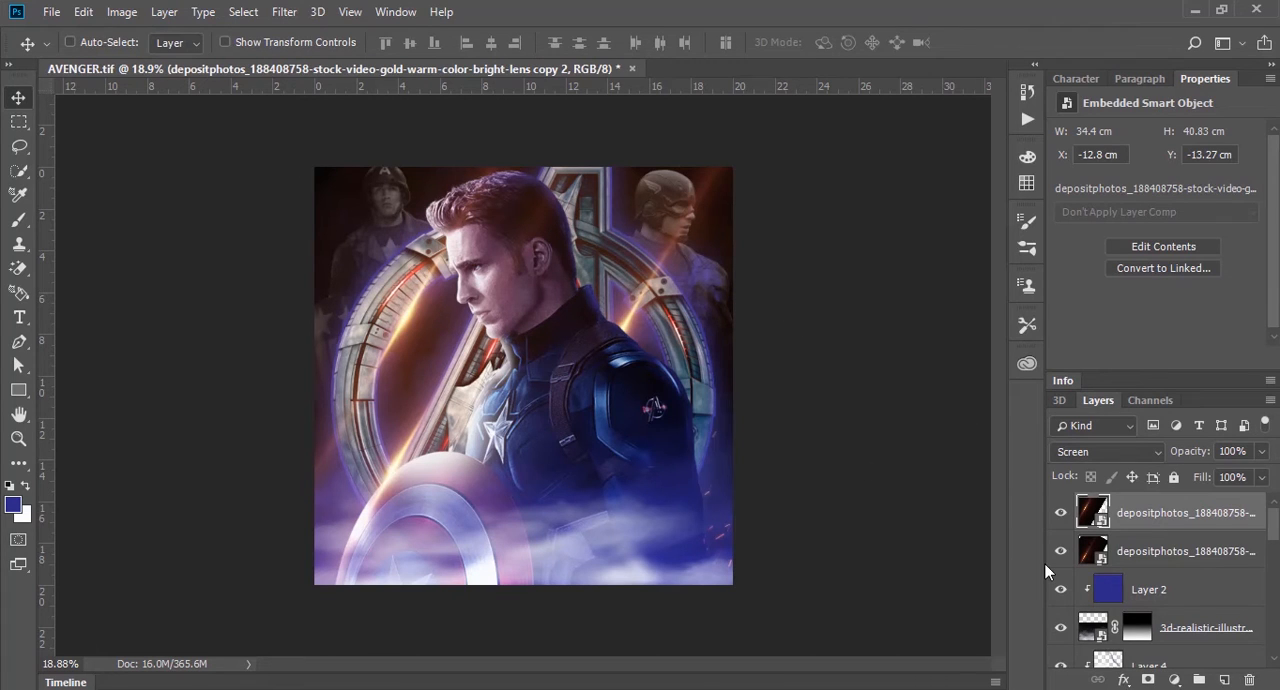
Step: Add a Hue/Saturation adjustment clipped to the topmost flare copy, with Hue -104 and Saturation +46
{"action": "left_click", "coordinate": [1174, 680]}
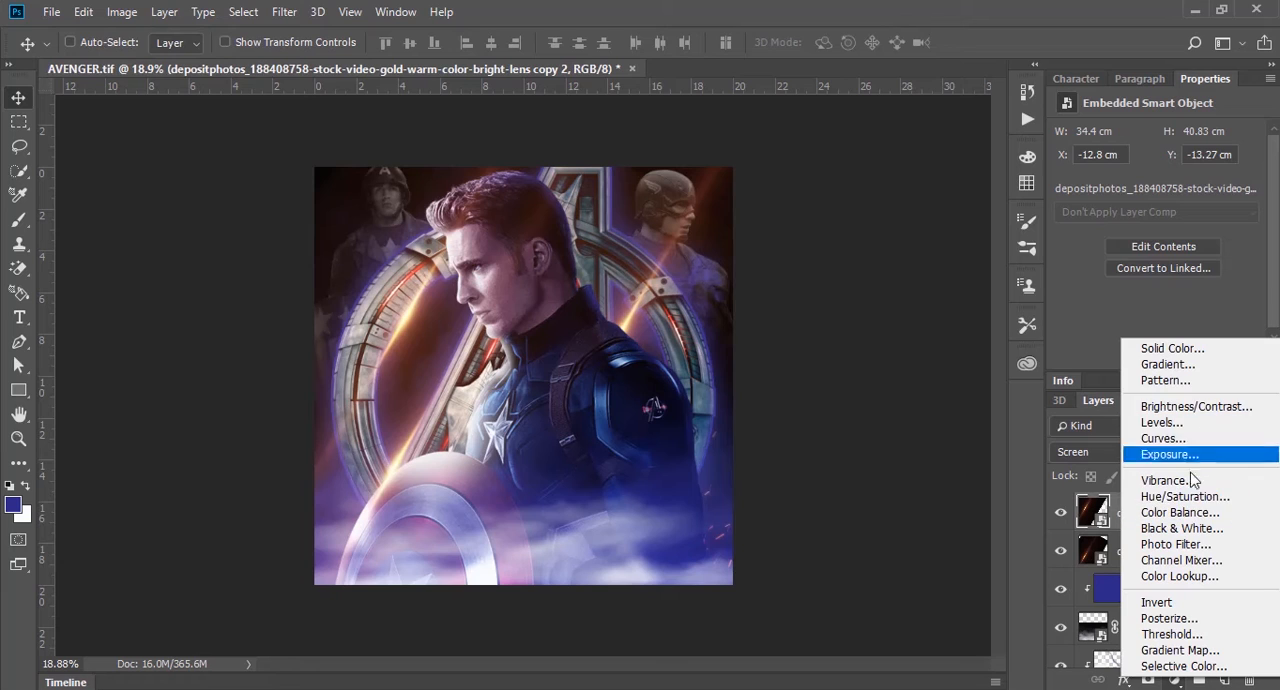
{"action": "left_click", "coordinate": [1185, 496]}
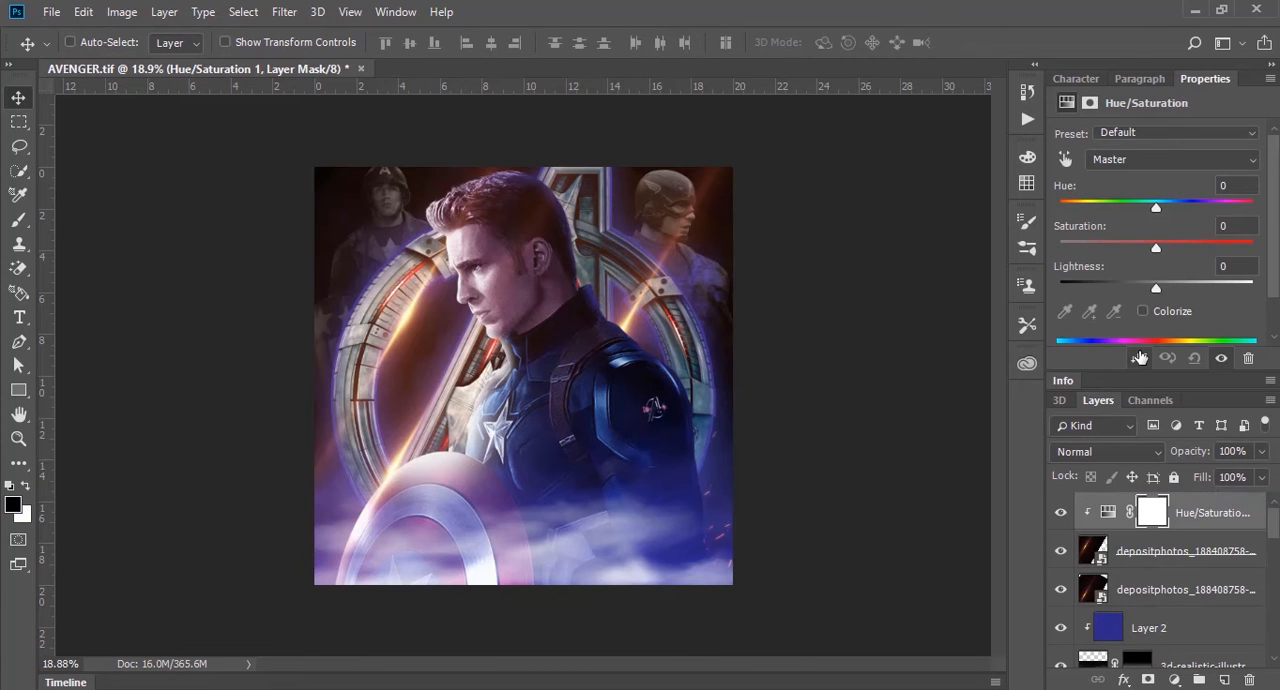
{"action": "left_click_drag", "start_coordinate": [1156, 206], "coordinate": [1102, 205]}
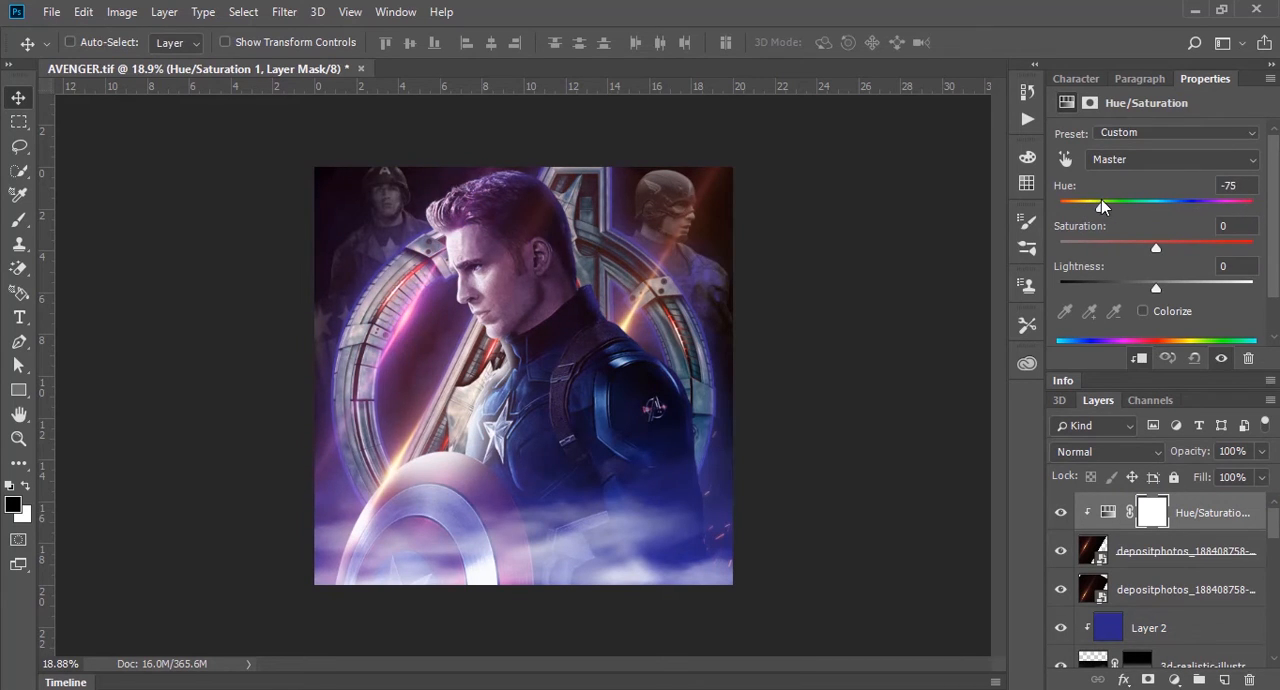
{"action": "left_click_drag", "start_coordinate": [1156, 246], "coordinate": [1201, 246]}
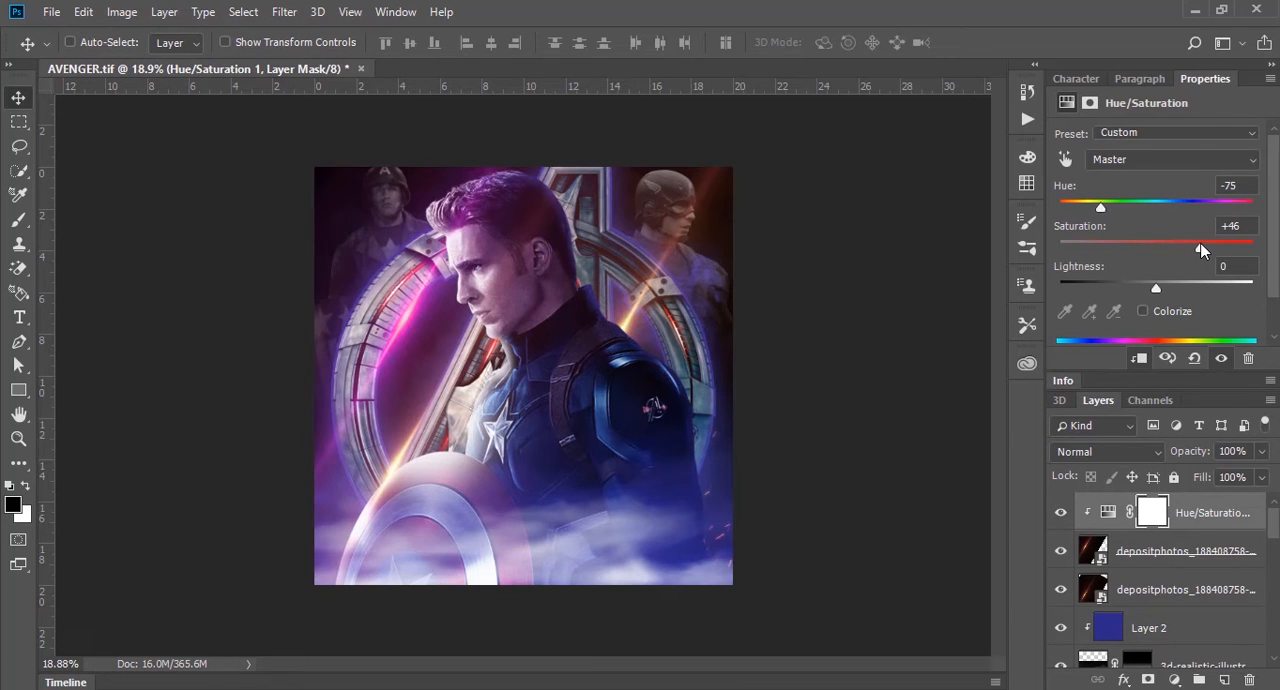
{"action": "left_click_drag", "start_coordinate": [1098, 206], "coordinate": [1087, 209]}
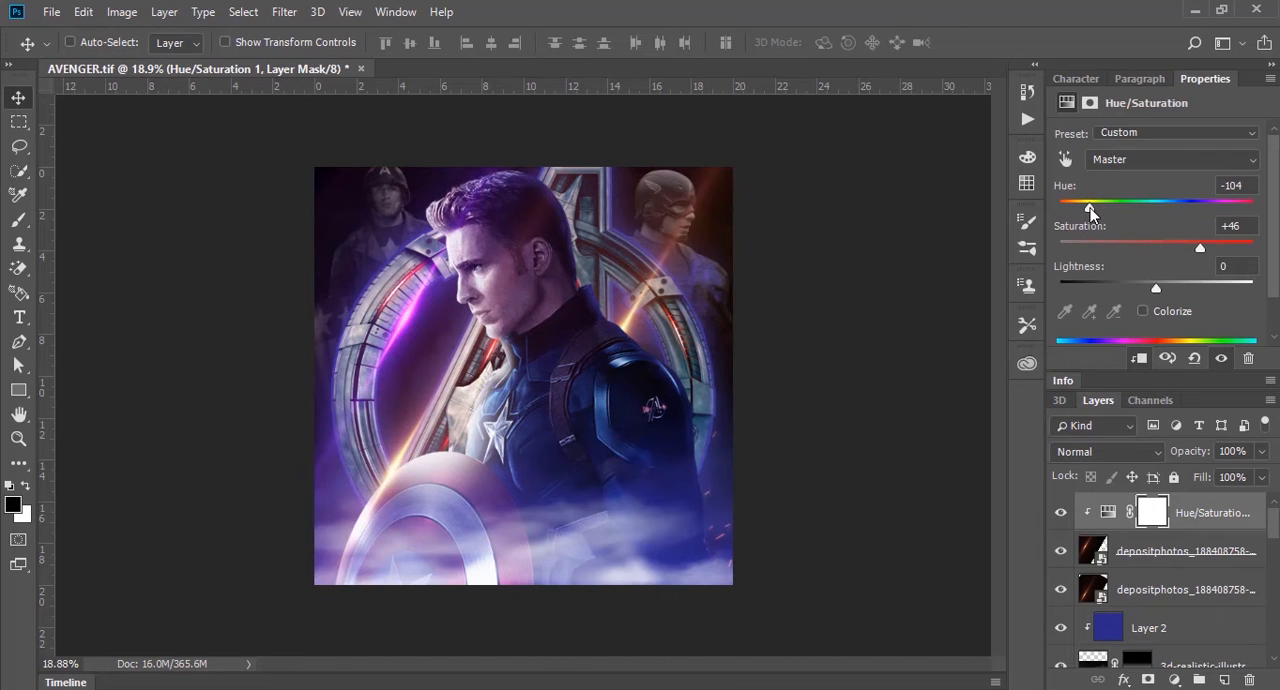
Step: Copy the Hue/Saturation adjustment above the shield flare and above the shoulder flare, clipping each copy to its flare layer
{"action": "left_click_drag", "start_coordinate": [1190, 512], "coordinate": [1212, 560]}
{"action": "key", "text": "ctrl+alt+g"}
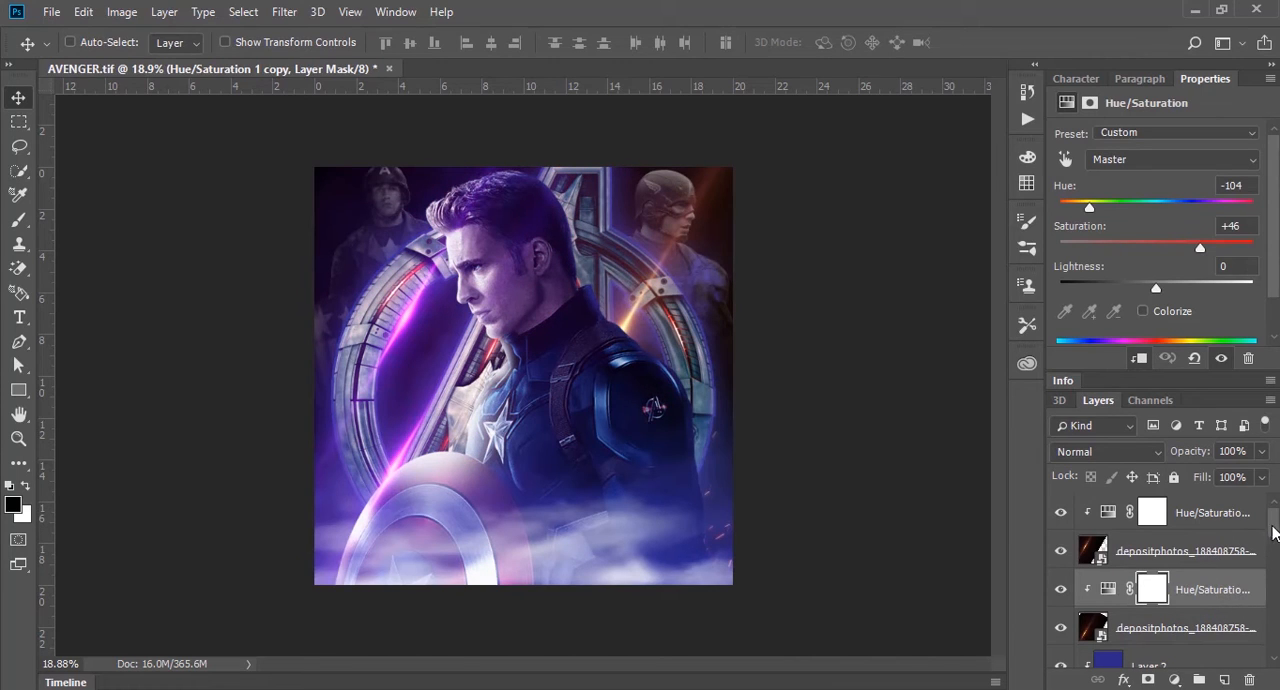
{"action": "left_click_drag", "start_coordinate": [1276, 530], "coordinate": [1166, 537]}
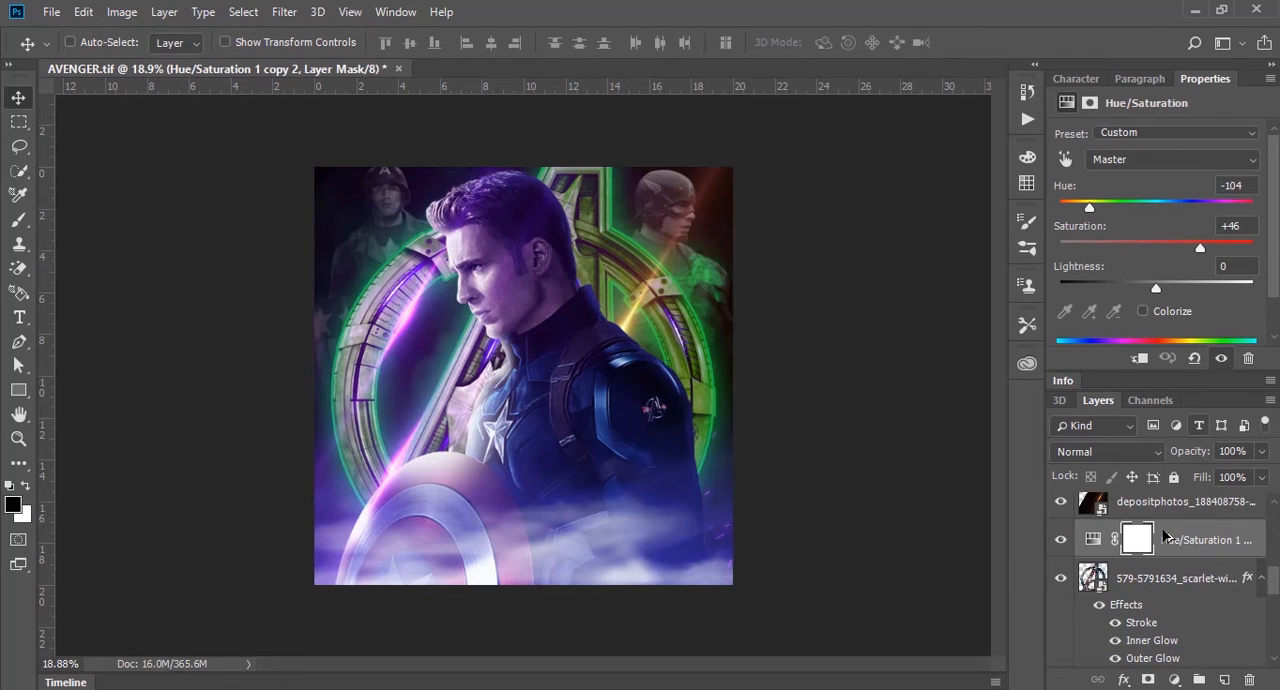
{"action": "key", "text": "ctrl"}
{"action": "key", "text": "ctrl+bracketright"}
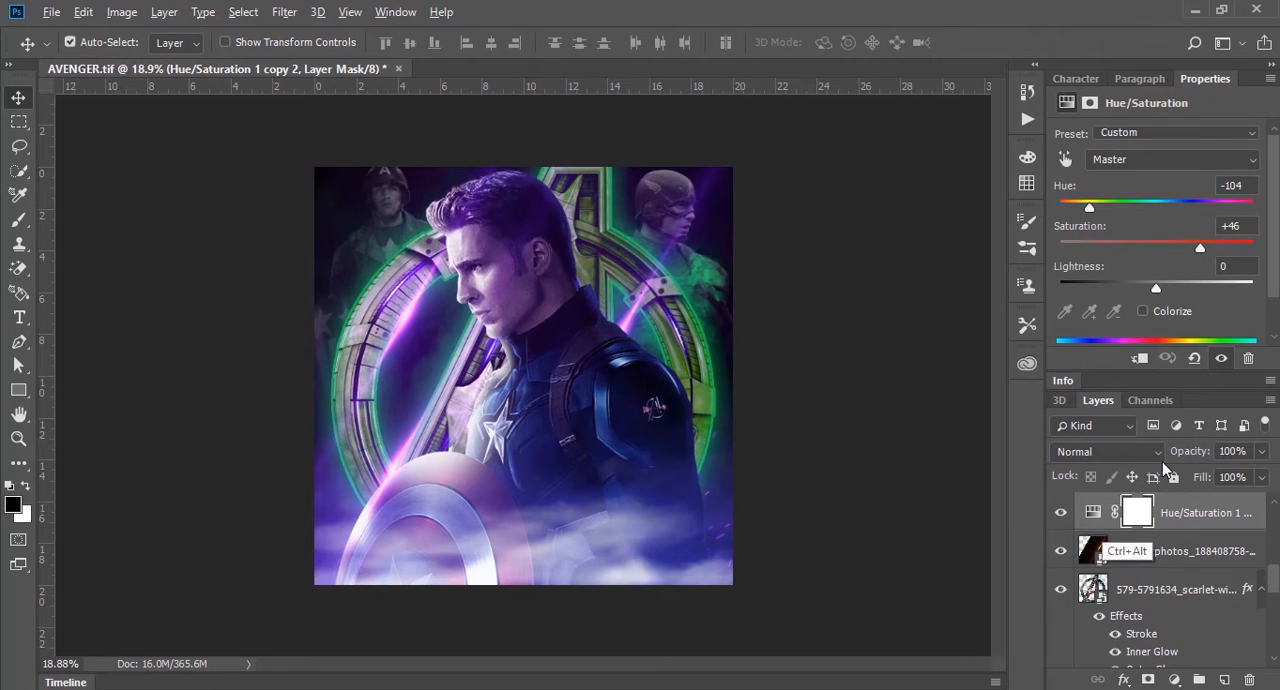
{"action": "key", "text": "ctrl+alt+g"}
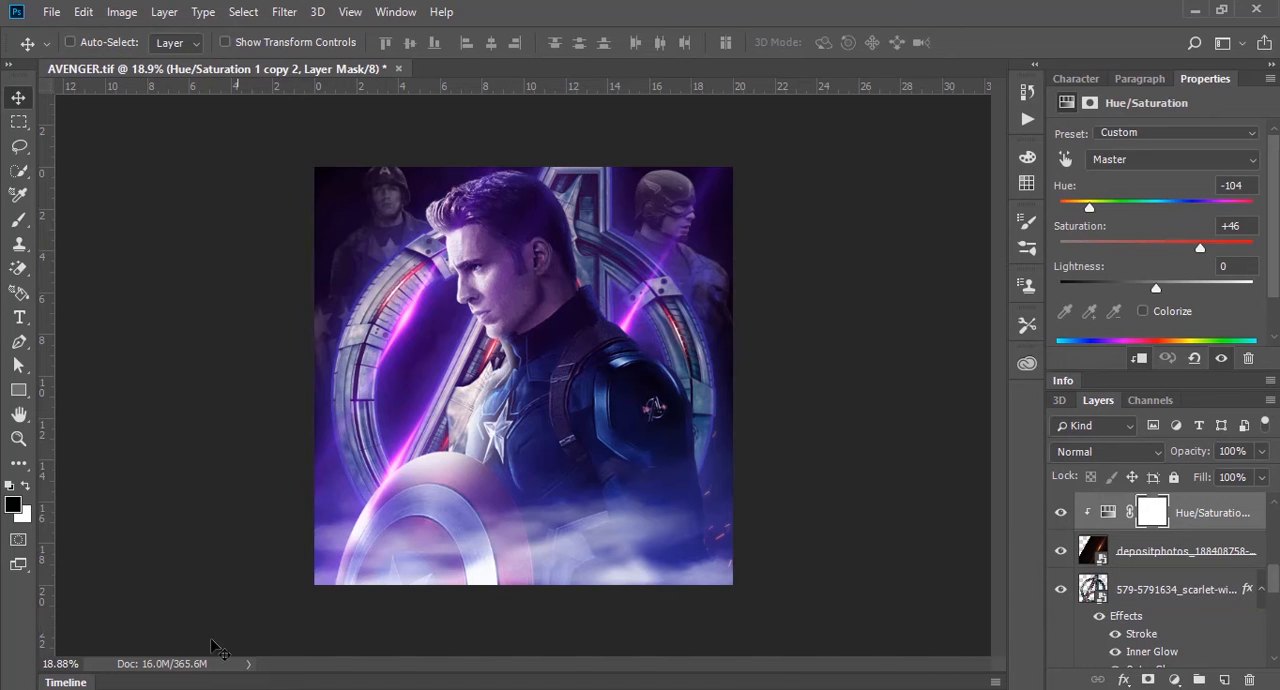
Step: Place the sparks image IMG-20170110-WA0015.jpg from the avenger folder above the shoulder flare's Hue/Saturation layer
{"action": "left_click", "coordinate": [97, 645]}
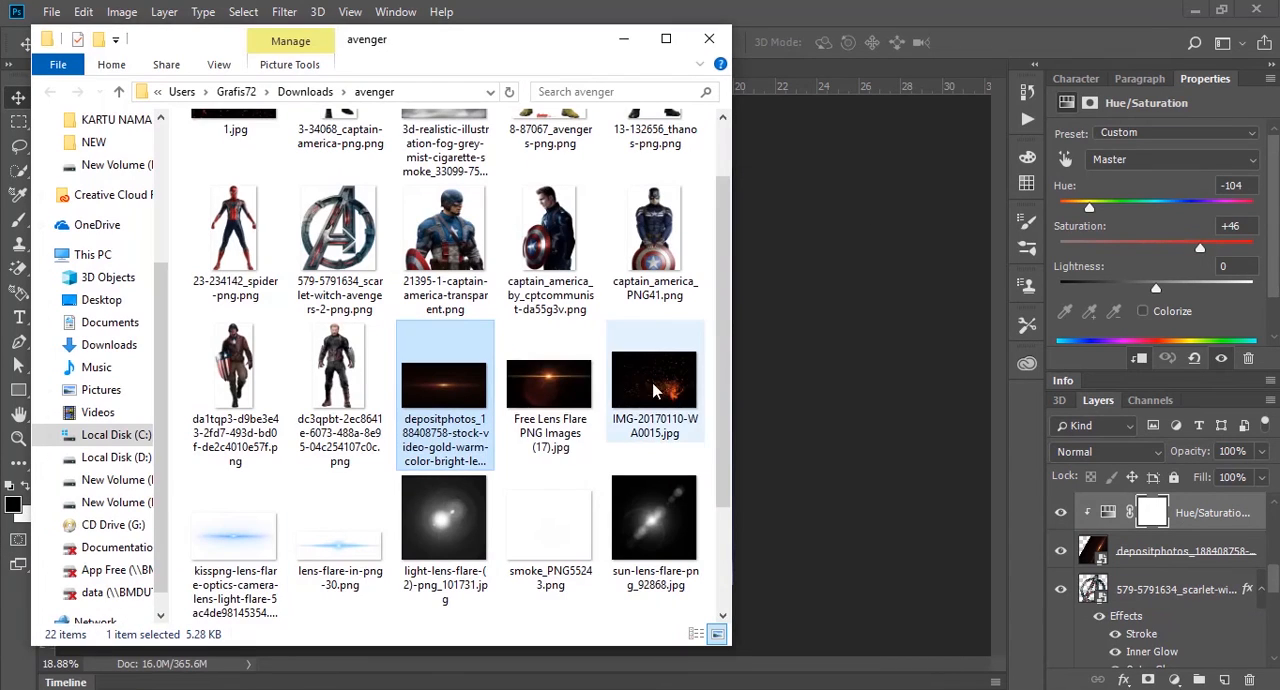
{"action": "scroll", "coordinate": [726, 357], "scroll_direction": "down", "scroll_amount": 3}
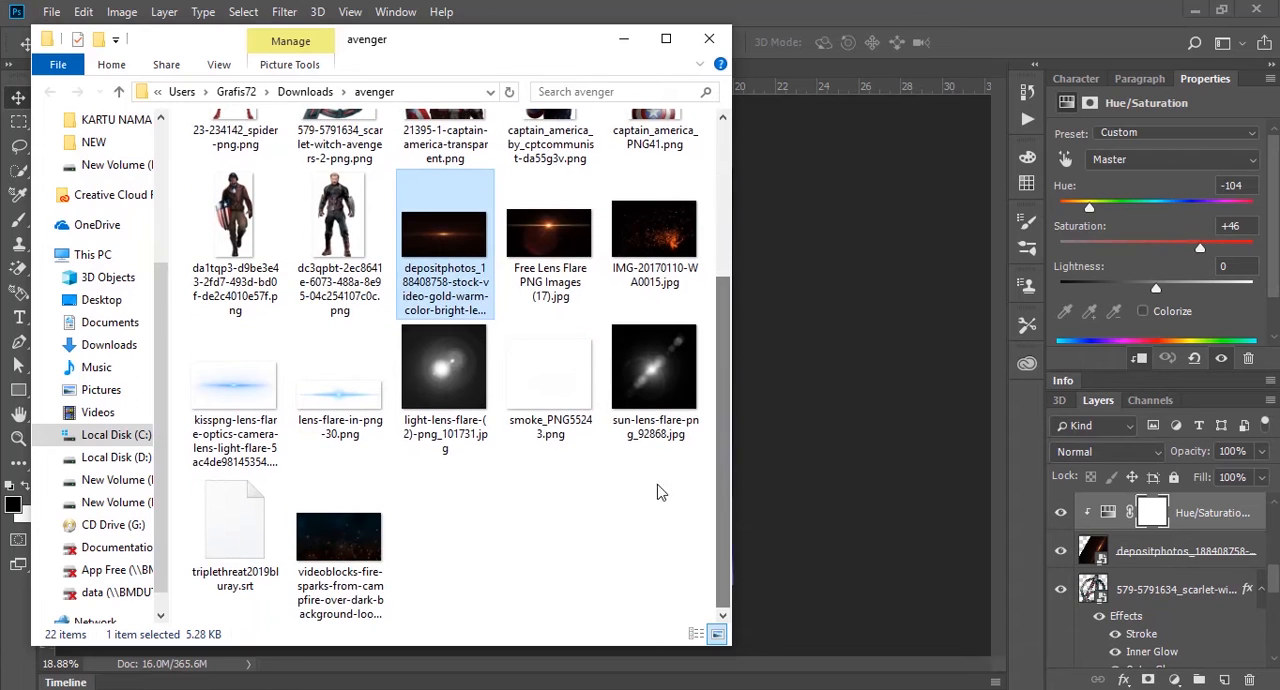
{"action": "scroll", "coordinate": [722, 350], "scroll_direction": "up", "scroll_amount": 2}
{"action": "left_click", "coordinate": [668, 350]}
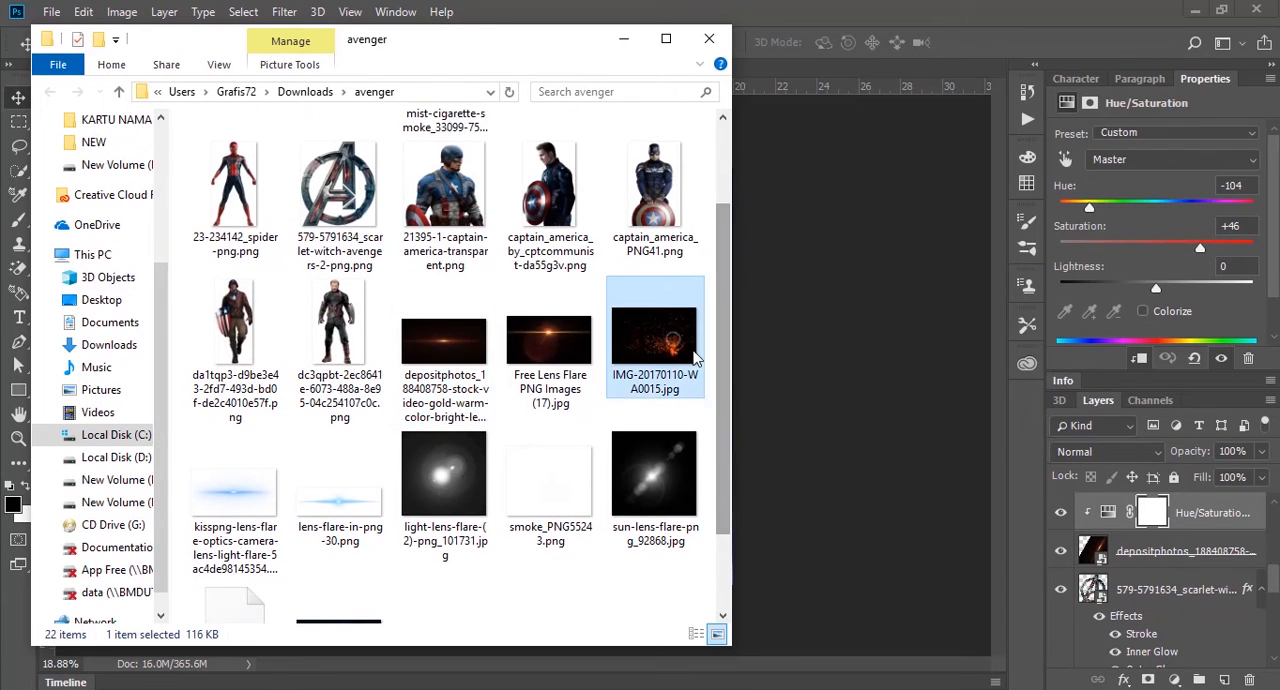
{"action": "left_click_drag", "start_coordinate": [846, 400], "coordinate": [851, 402]}
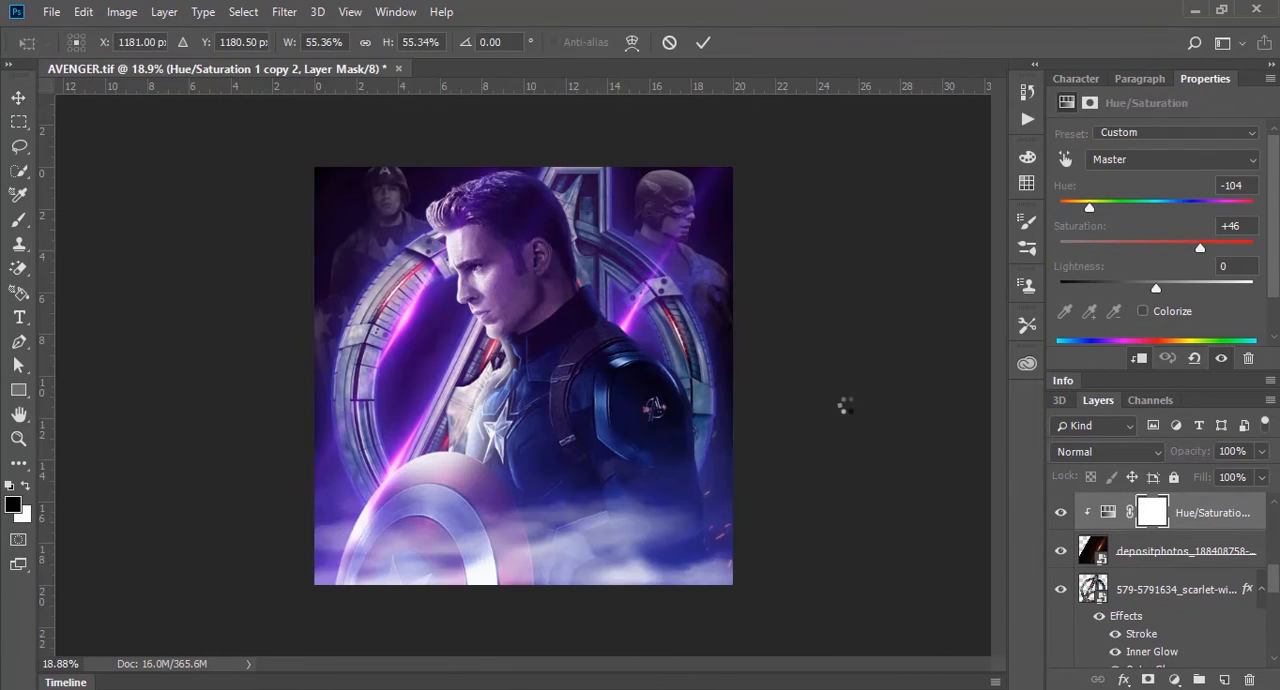
Step: Scale the sparks image to about 73%, position it over the lower part of the poster, and set its blend mode to Screen
{"action": "left_click_drag", "start_coordinate": [678, 345], "coordinate": [678, 424]}
{"action": "left_click_drag", "start_coordinate": [748, 300], "coordinate": [816, 249]}
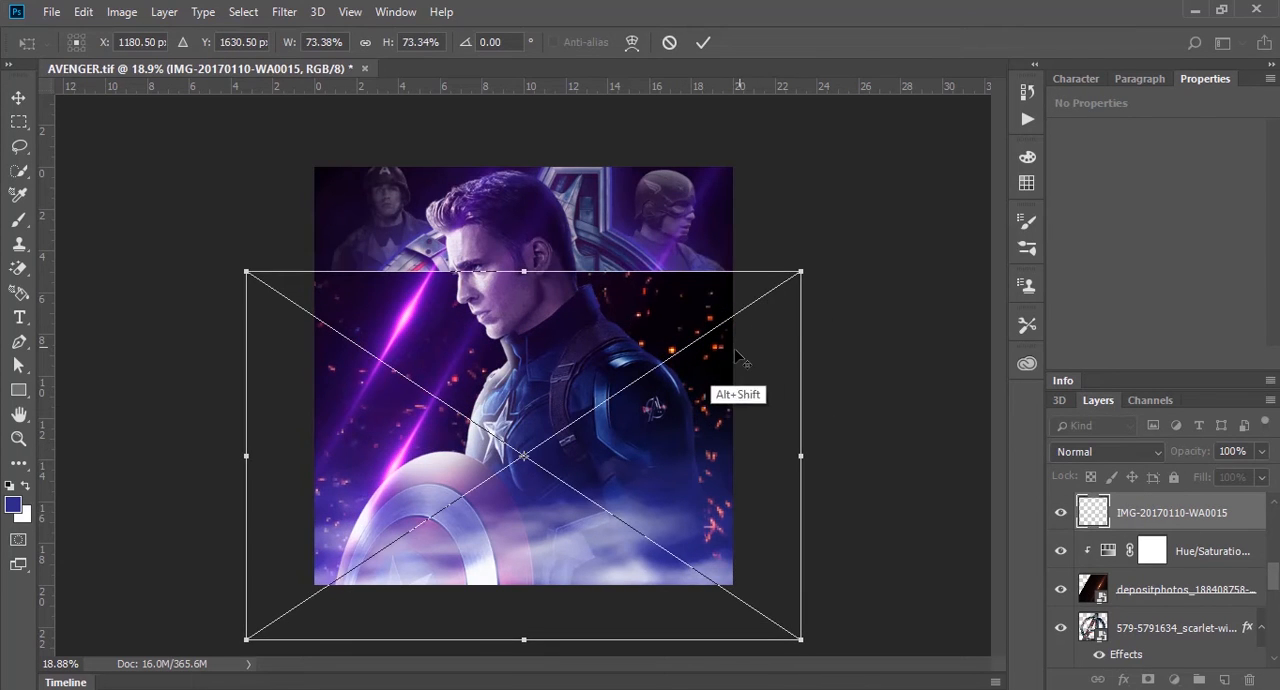
{"action": "mouse_move", "coordinate": [750, 330]}
{"action": "left_mouse_down"}
{"action": "mouse_move", "coordinate": [742, 275]}
{"action": "mouse_move", "coordinate": [743, 320]}
{"action": "left_mouse_up"}
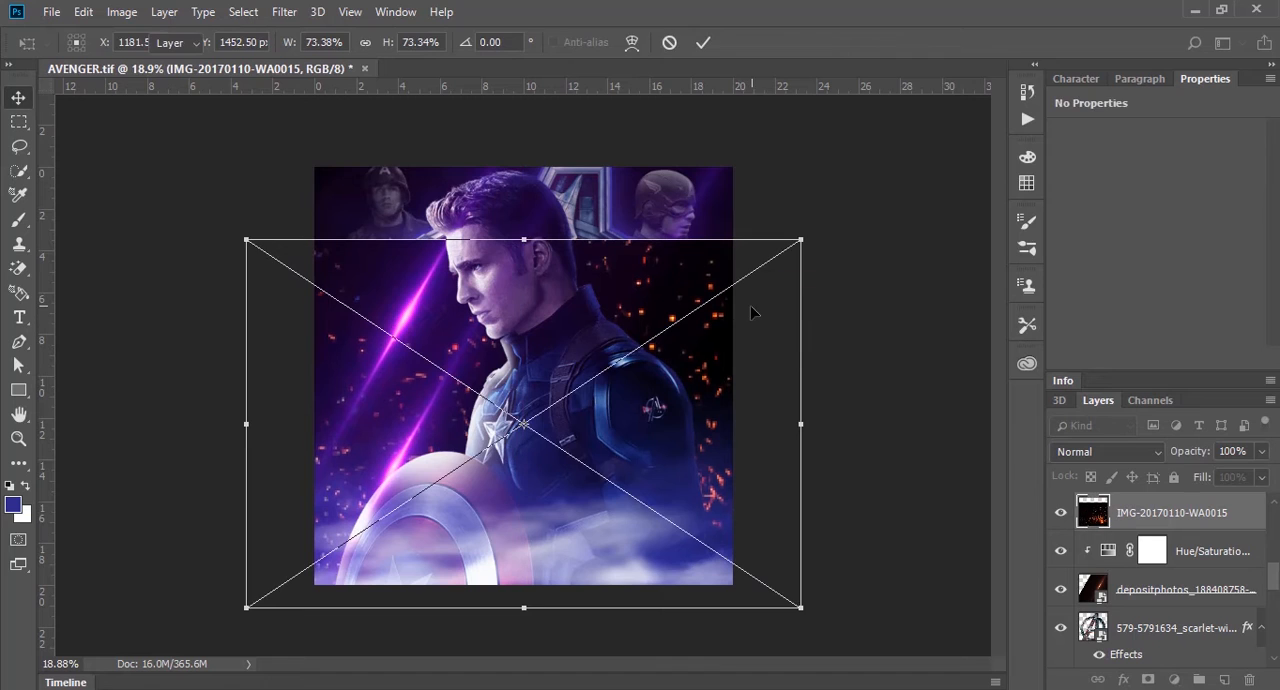
{"action": "key", "text": "Return"}
{"action": "left_click", "coordinate": [1115, 451]}
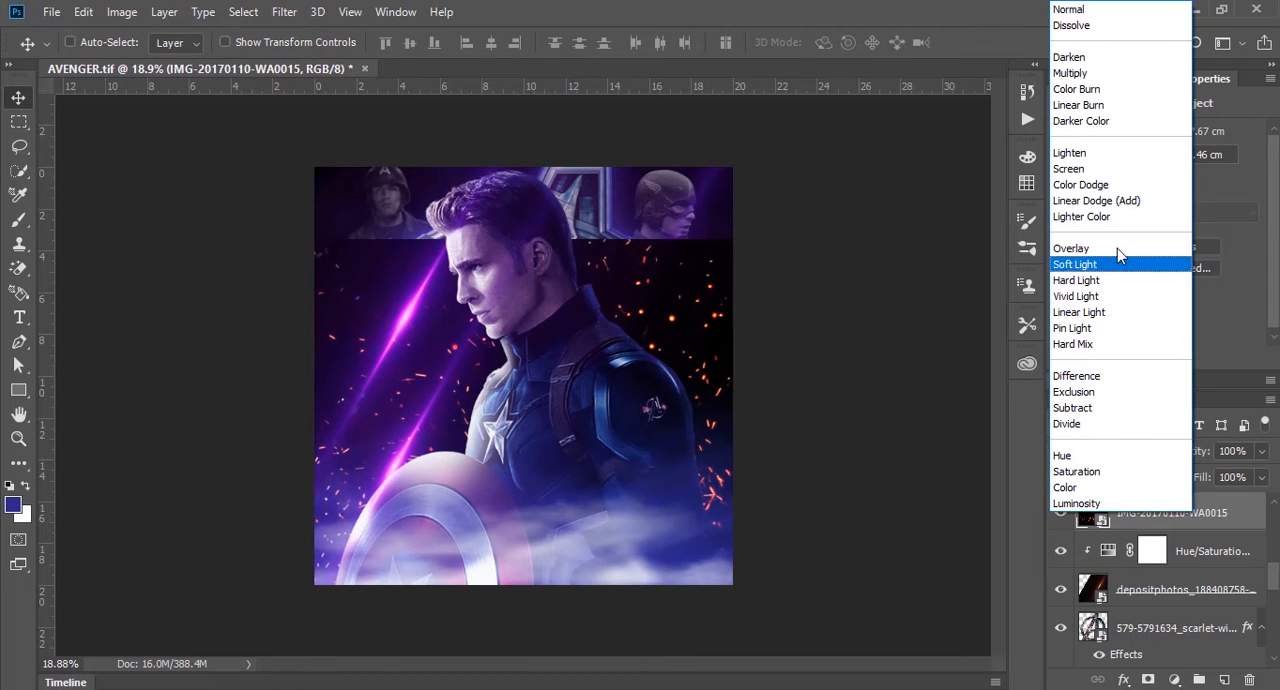
{"action": "left_click", "coordinate": [1115, 169]}
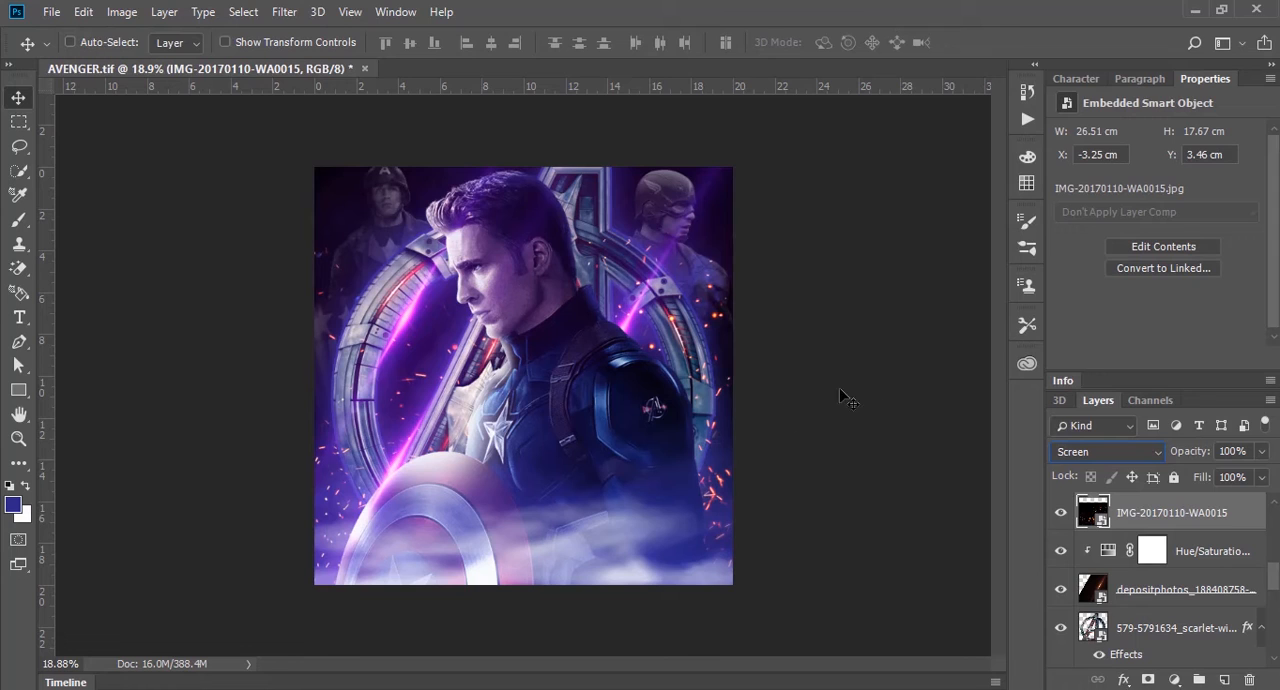
Step: Place the dc3qpbt bearded Captain America PNG from the avenger folder at the poster's lower center and restack it directly beneath the fog layer
{"action": "mouse_move", "coordinate": [130, 686]}
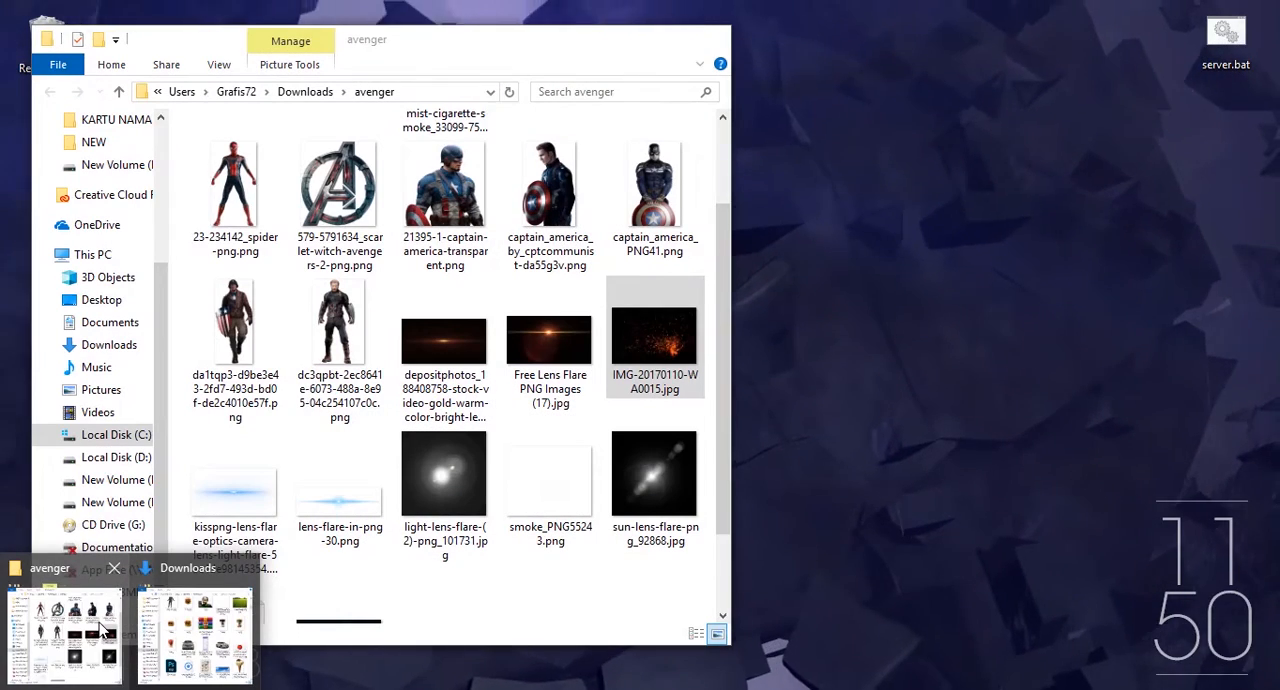
{"action": "left_click", "coordinate": [100, 628]}
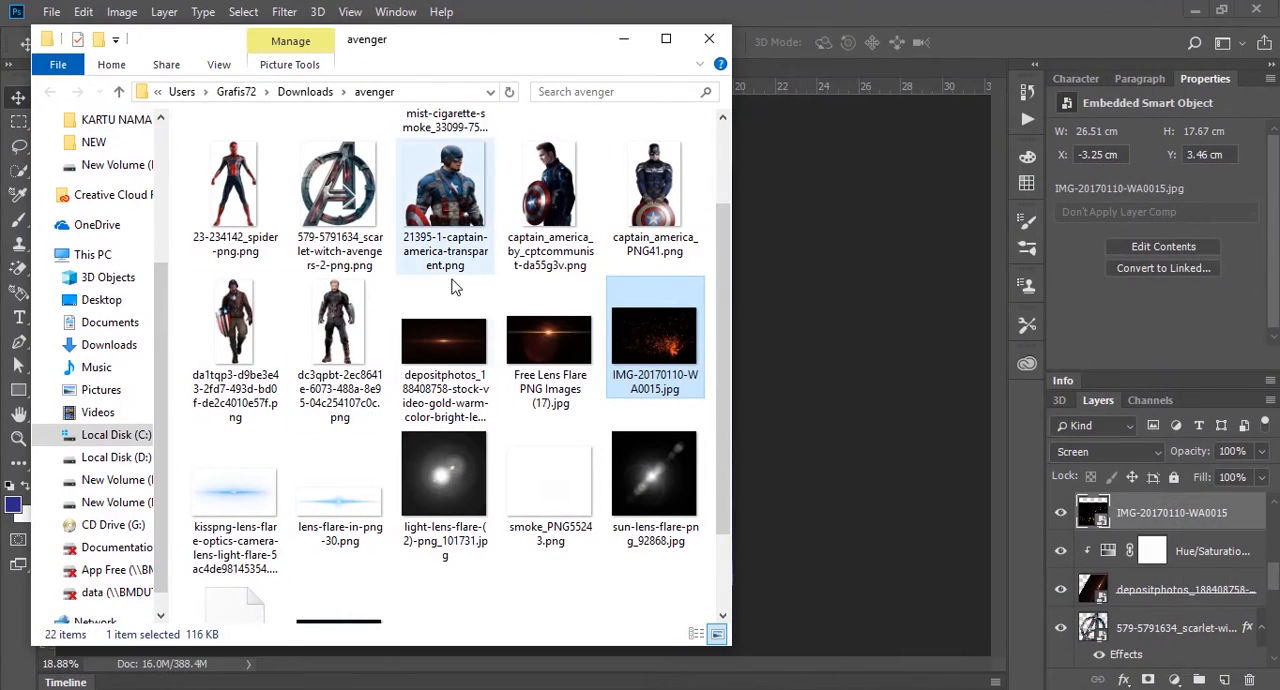
{"action": "left_click", "coordinate": [354, 322]}
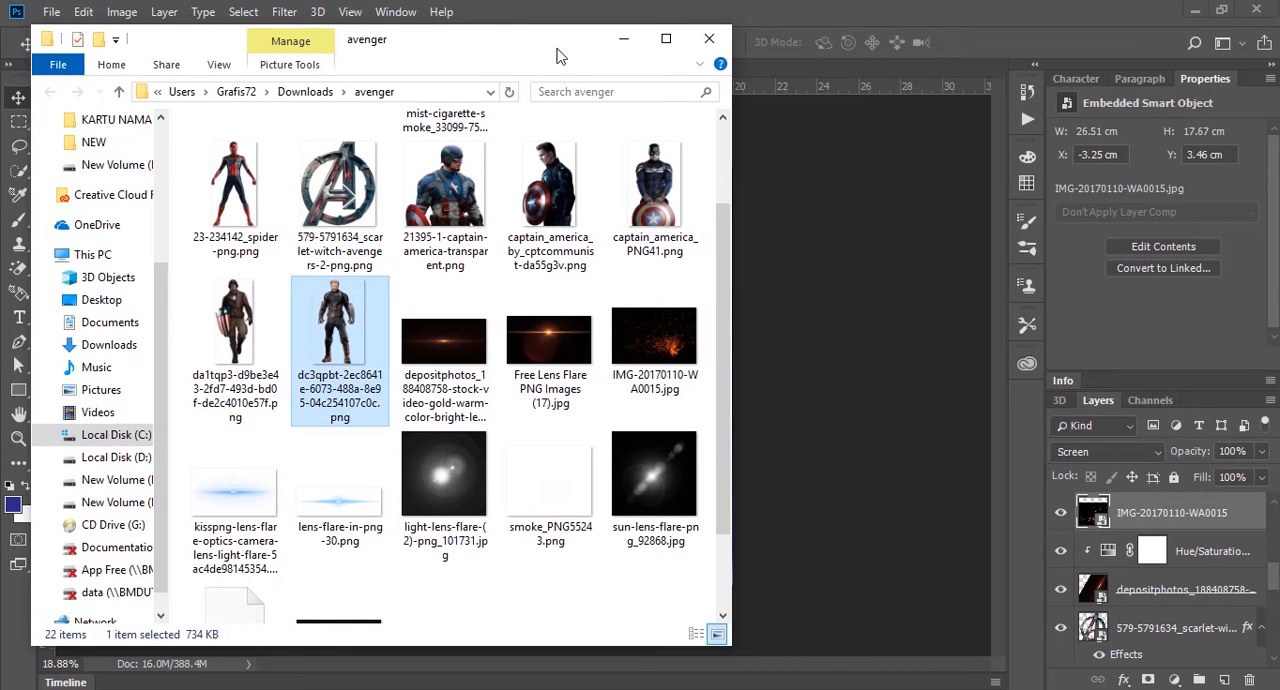
{"action": "left_click_drag", "start_coordinate": [558, 42], "coordinate": [291, 206]}
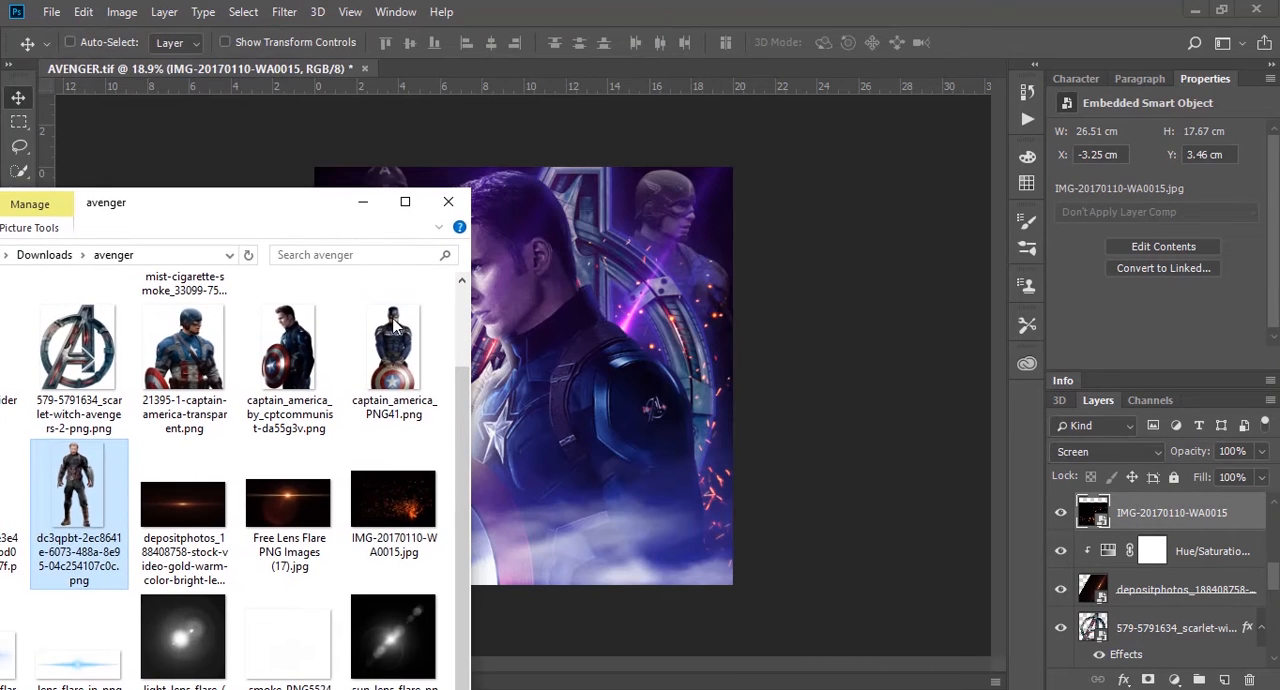
{"action": "left_click", "coordinate": [424, 376]}
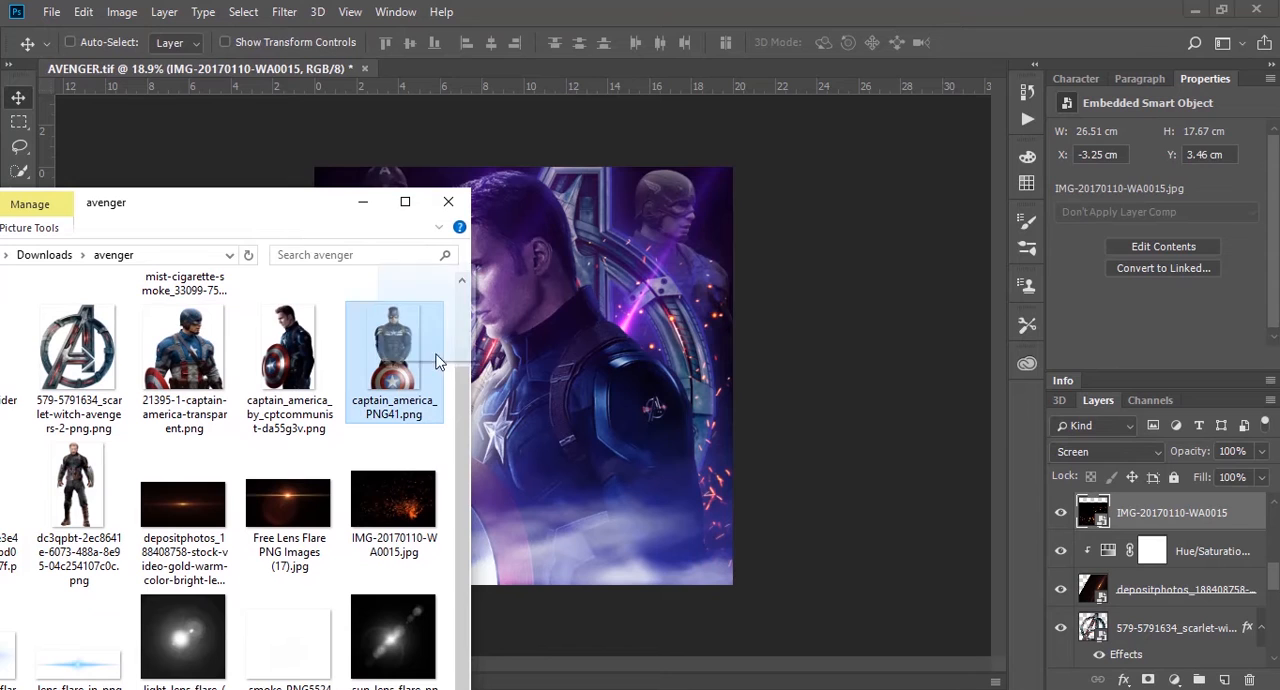
{"action": "left_click", "coordinate": [72, 490]}
{"action": "left_click_drag", "start_coordinate": [72, 490], "coordinate": [588, 528]}
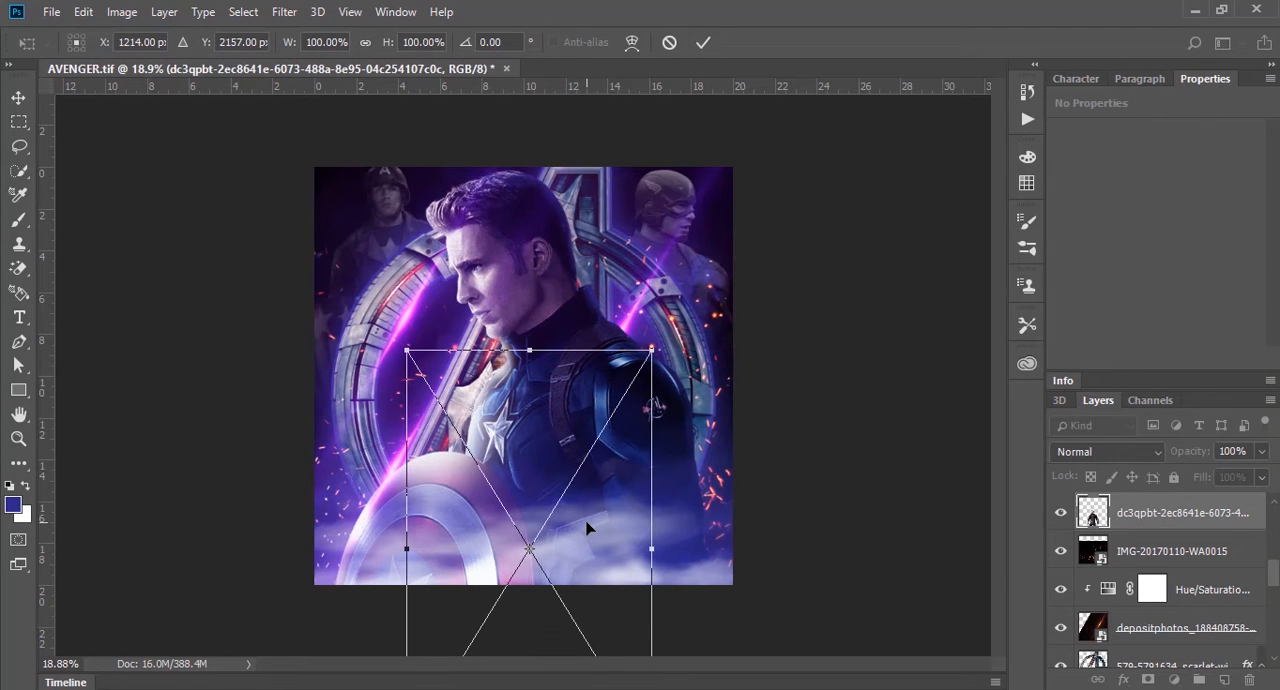
{"action": "key", "text": "Return"}
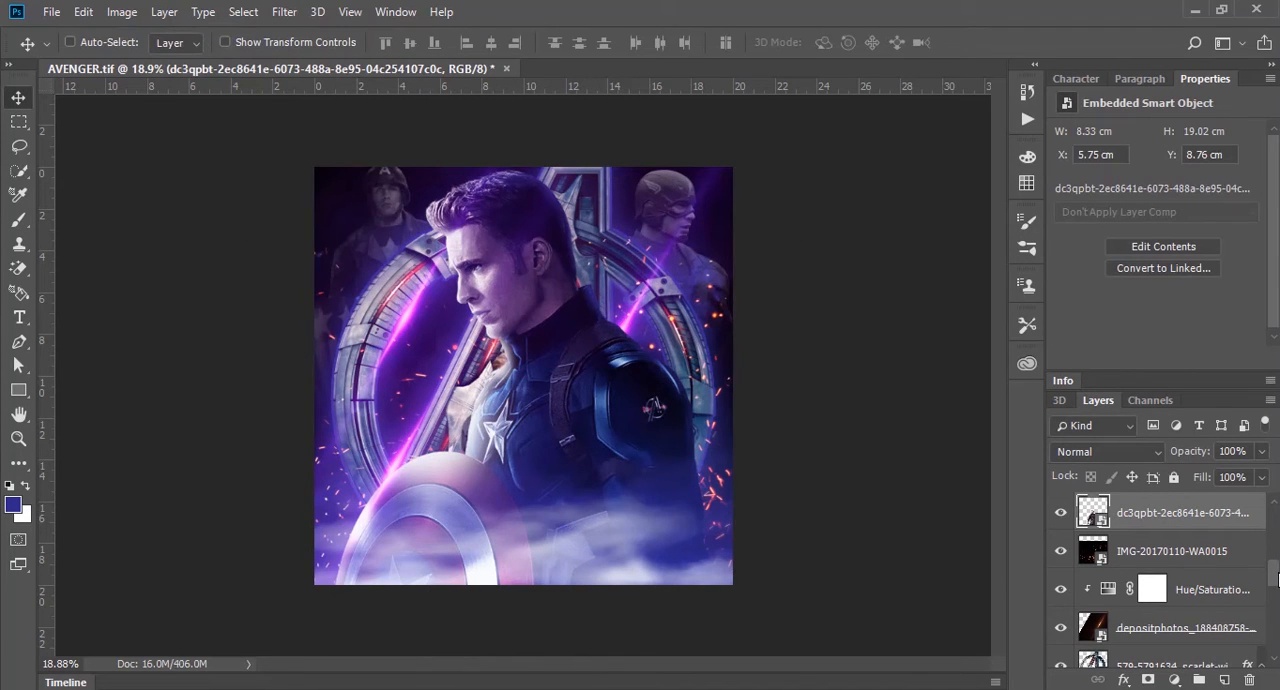
{"action": "scroll", "coordinate": [1270, 570], "scroll_direction": "up", "scroll_amount": 3}
{"action": "mouse_move", "coordinate": [1180, 626]}
{"action": "left_mouse_down"}
{"action": "mouse_move", "coordinate": [1180, 493]}
{"action": "mouse_move", "coordinate": [1193, 640]}
{"action": "left_mouse_up"}
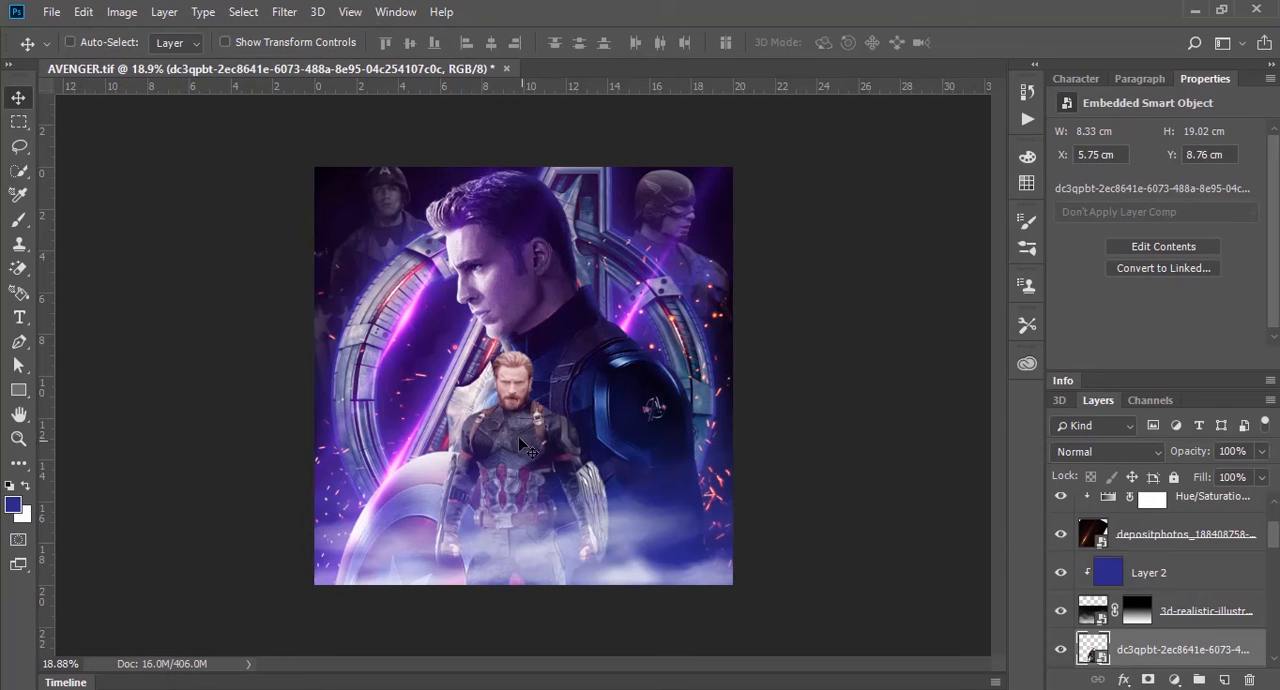
Step: Position the bearded Captain America figure at about X 6.2 cm, Y 8.7 cm, in front of the large figure's chest
{"action": "mouse_move", "coordinate": [519, 440]}
{"action": "left_mouse_down"}
{"action": "mouse_move", "coordinate": [550, 428]}
{"action": "mouse_move", "coordinate": [529, 448]}
{"action": "left_mouse_up"}
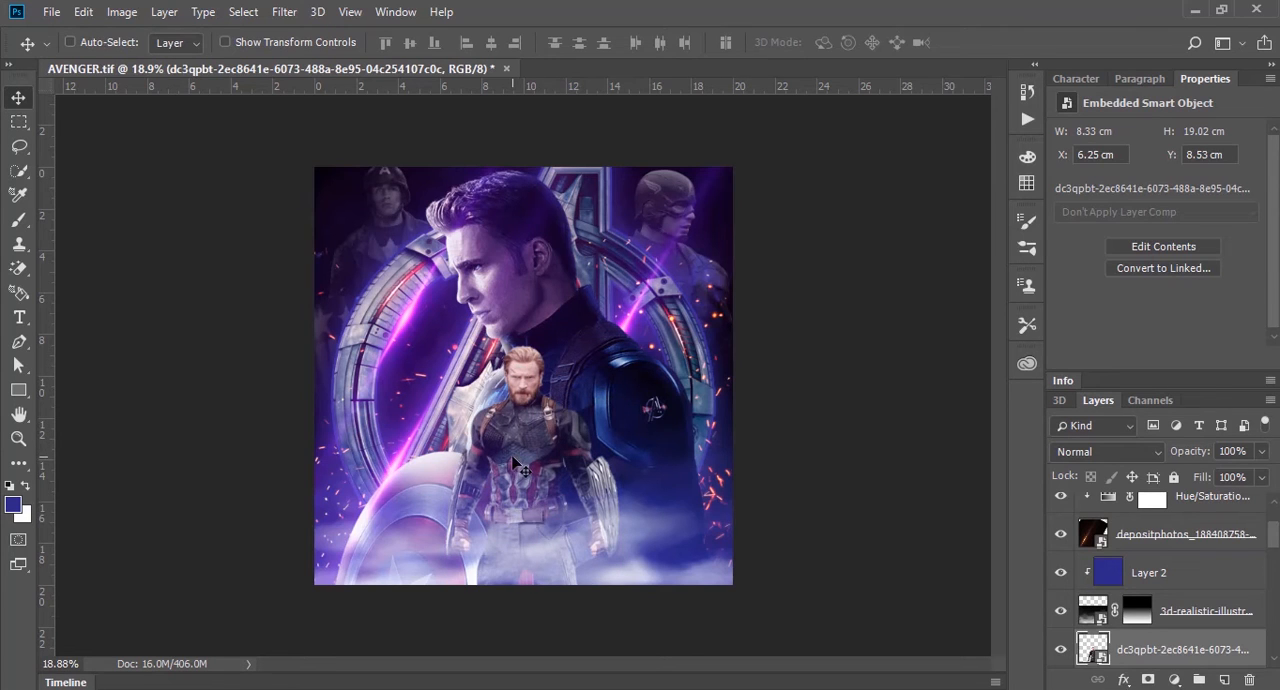
{"action": "left_click_drag", "start_coordinate": [513, 454], "coordinate": [557, 447]}
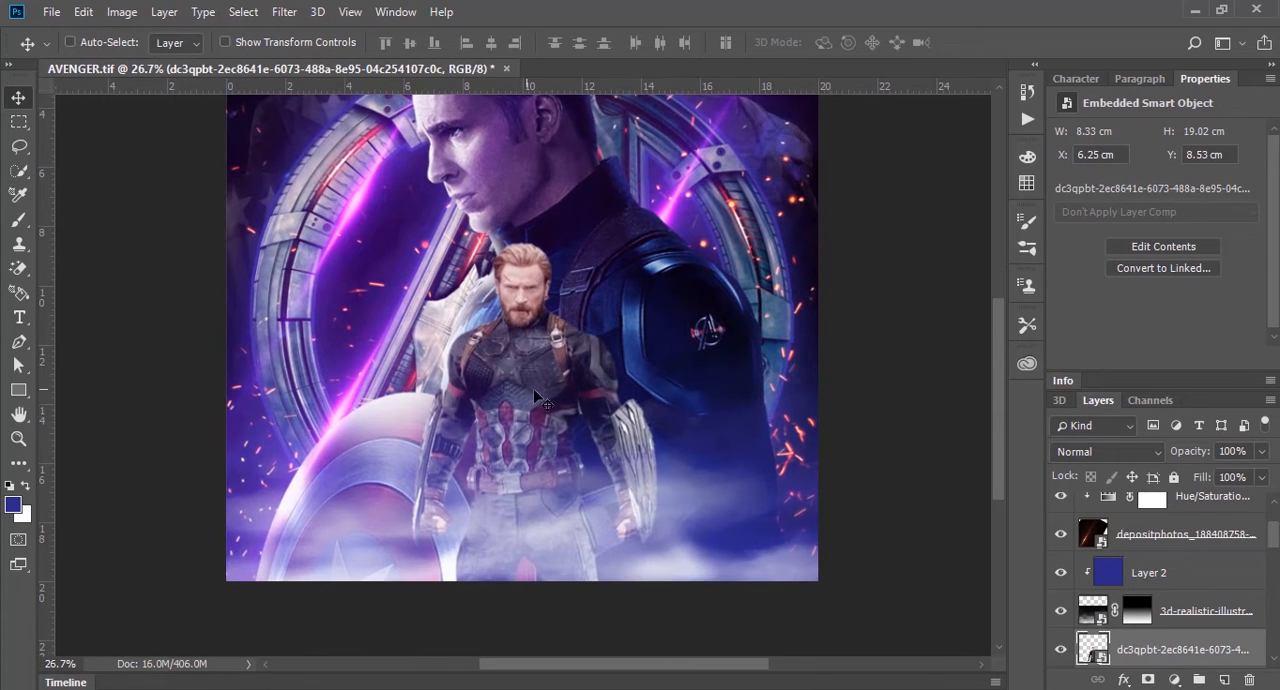
{"action": "mouse_move", "coordinate": [527, 399]}
{"action": "left_mouse_down"}
{"action": "mouse_move", "coordinate": [543, 417]}
{"action": "mouse_move", "coordinate": [542, 396]}
{"action": "left_mouse_up"}
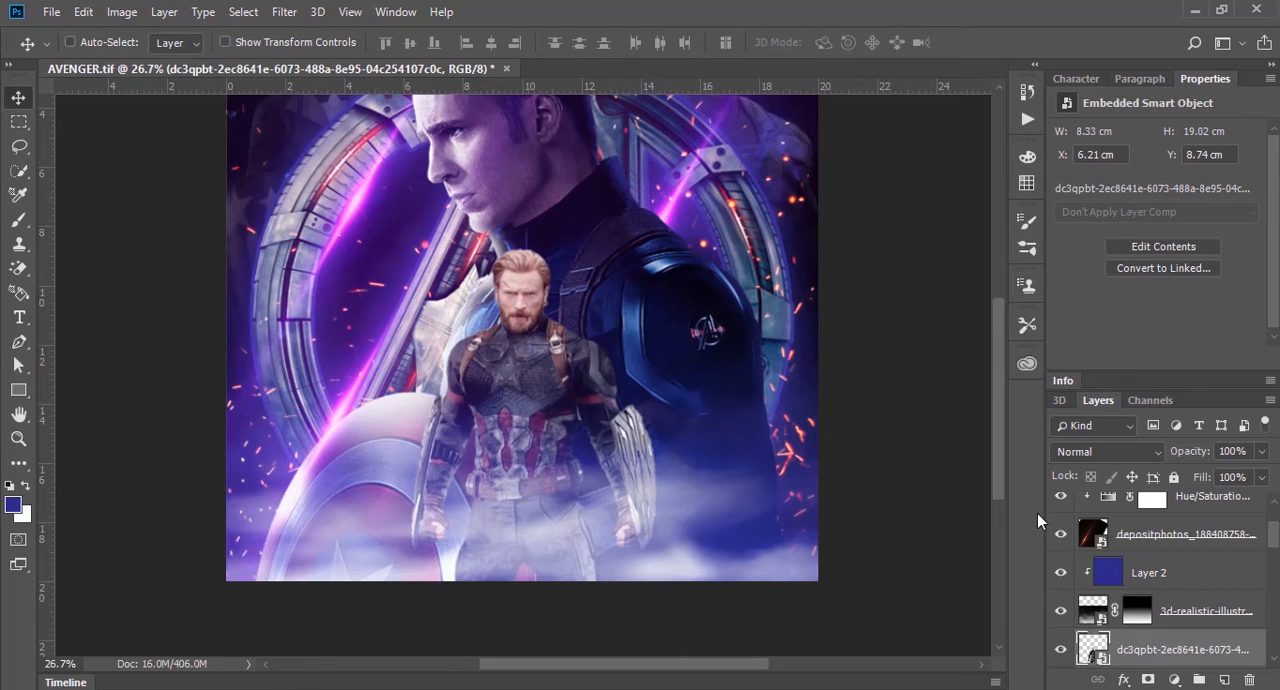
Step: Add a new layer clipped to the front Captain America and brush blue over the whole figure at 100% opacity
{"action": "left_click", "coordinate": [1225, 680]}
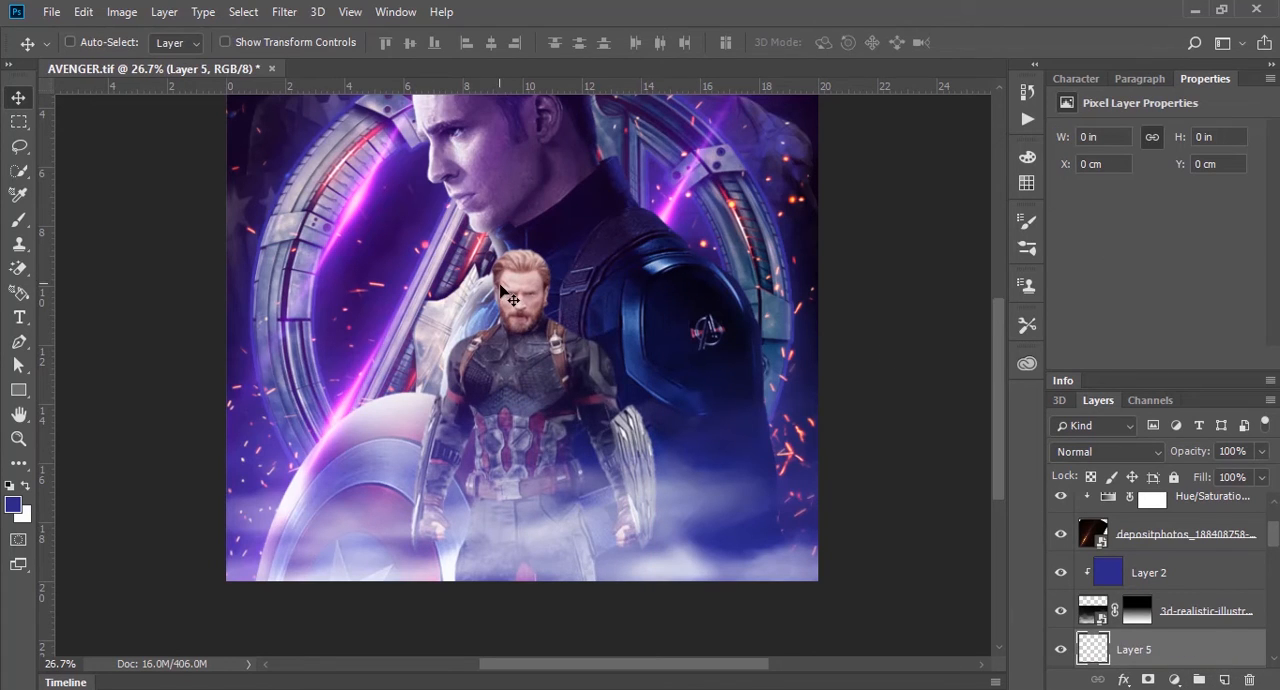
{"action": "key", "text": "b"}
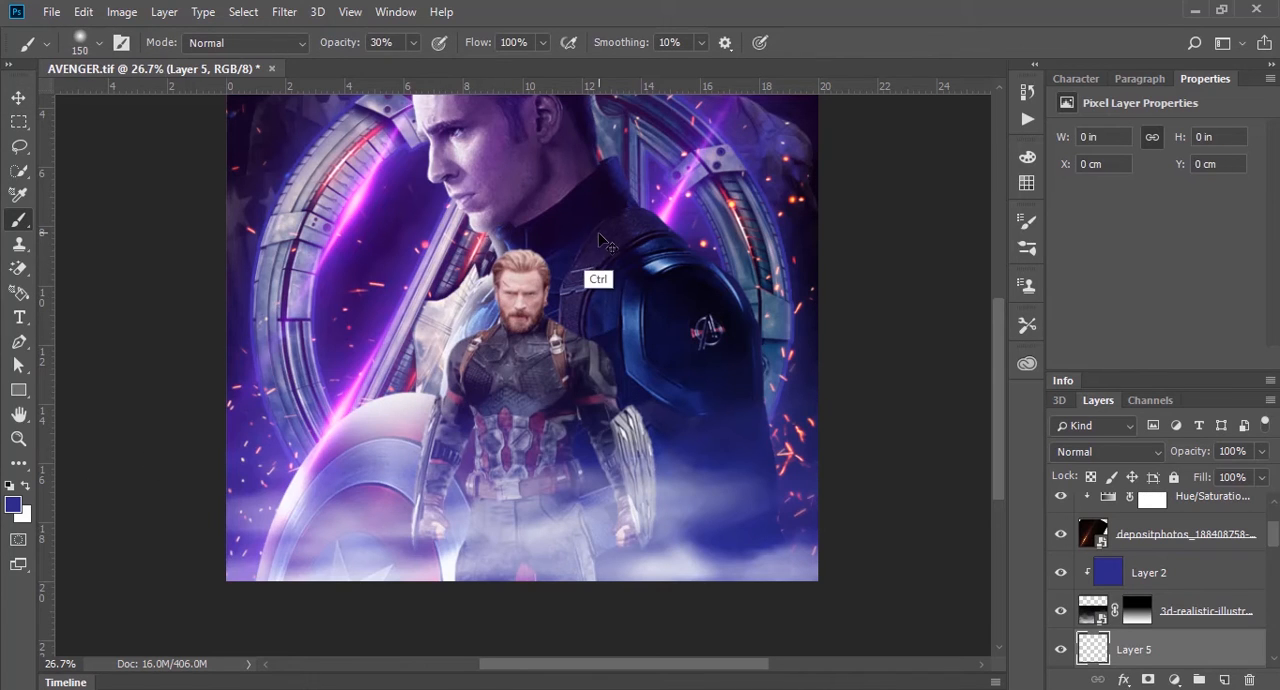
{"action": "key", "text": "ctrl+alt+g"}
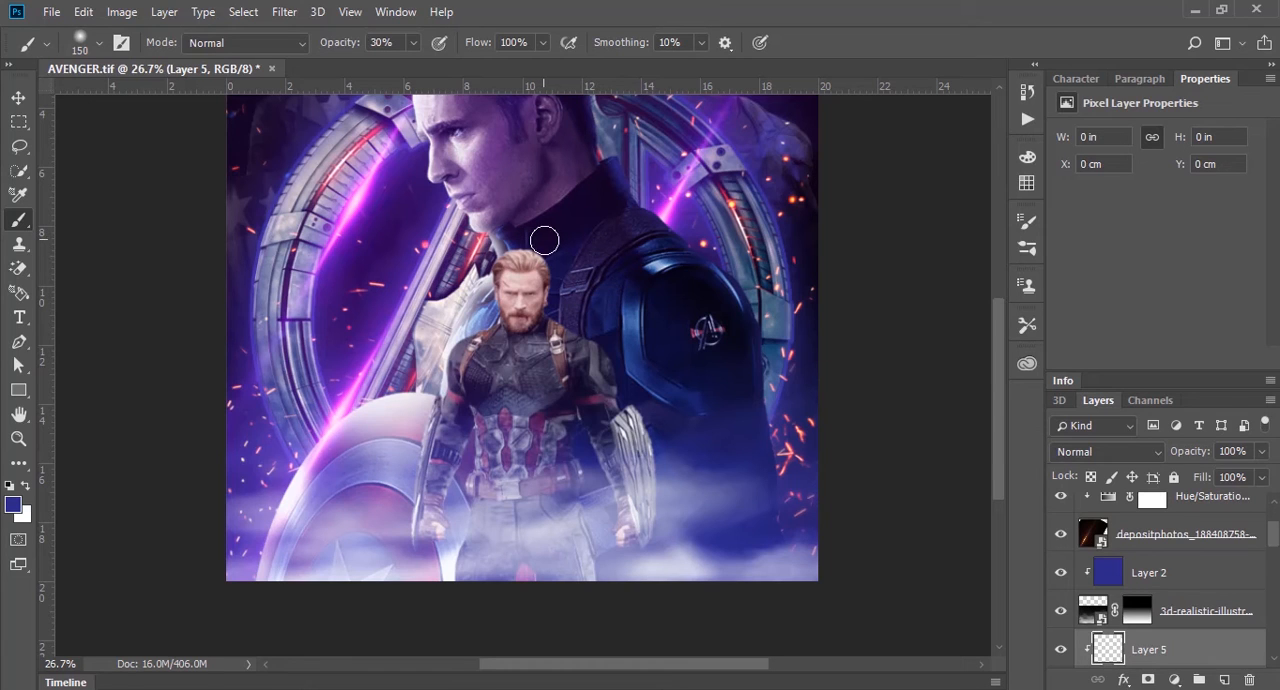
{"action": "left_click", "coordinate": [542, 241]}
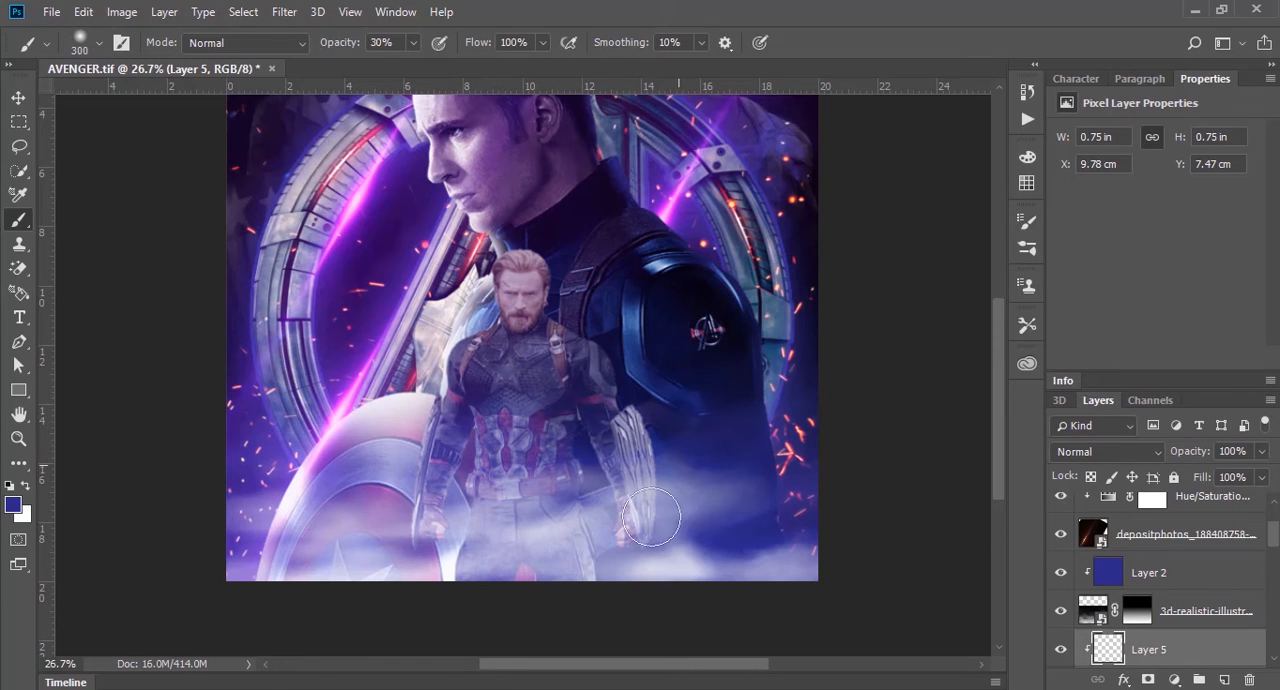
{"action": "left_click_drag", "start_coordinate": [651, 517], "coordinate": [643, 527]}
{"action": "key", "text": "0"}
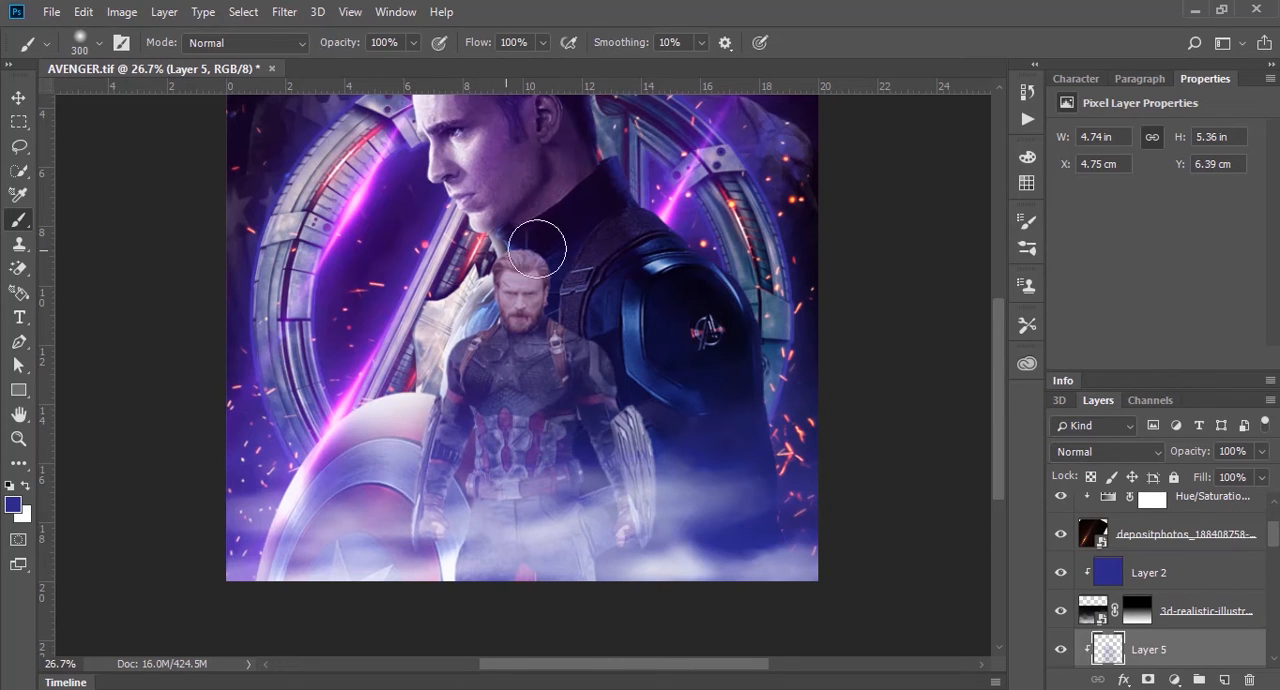
{"action": "mouse_move", "coordinate": [537, 250]}
{"action": "left_mouse_down"}
{"action": "mouse_move", "coordinate": [580, 273]}
{"action": "mouse_move", "coordinate": [417, 466]}
{"action": "mouse_move", "coordinate": [607, 398]}
{"action": "mouse_move", "coordinate": [636, 415]}
{"action": "mouse_move", "coordinate": [426, 575]}
{"action": "mouse_move", "coordinate": [652, 465]}
{"action": "mouse_move", "coordinate": [574, 552]}
{"action": "mouse_move", "coordinate": [630, 568]}
{"action": "left_mouse_up"}
Step: Set the blue paint layer's blend mode to Soft Light and its opacity to 70%
{"action": "left_click", "coordinate": [1130, 451]}
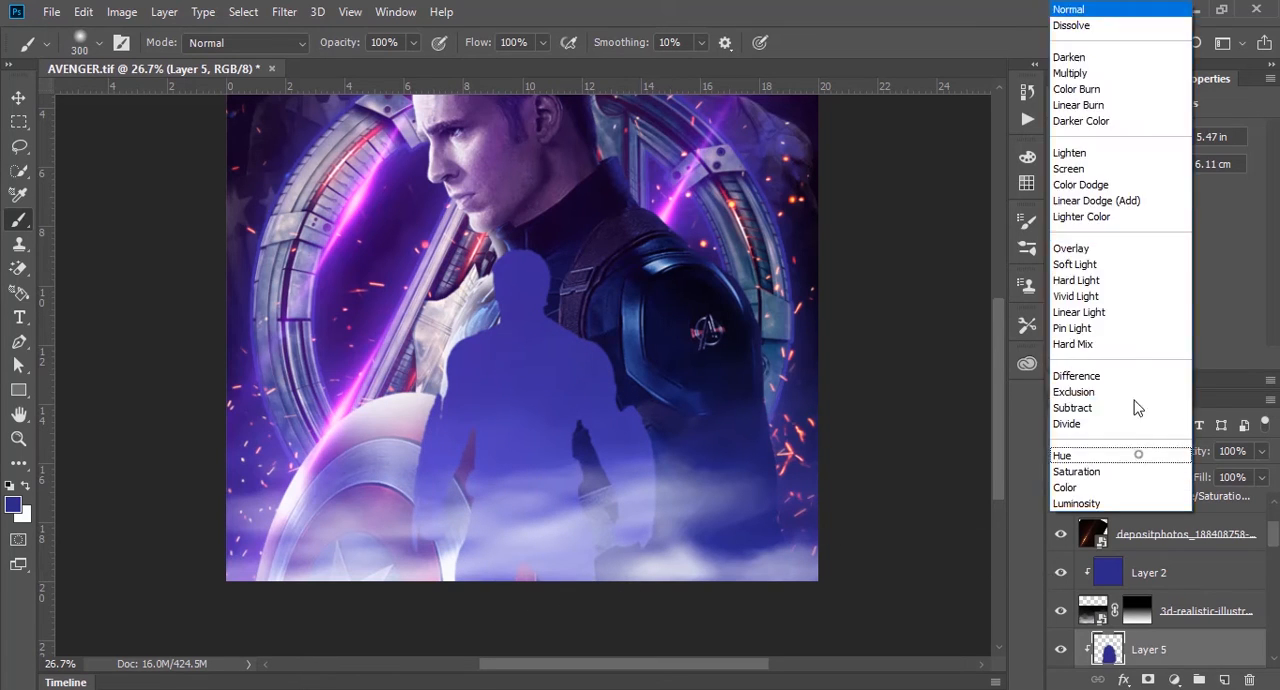
{"action": "left_click", "coordinate": [1123, 270]}
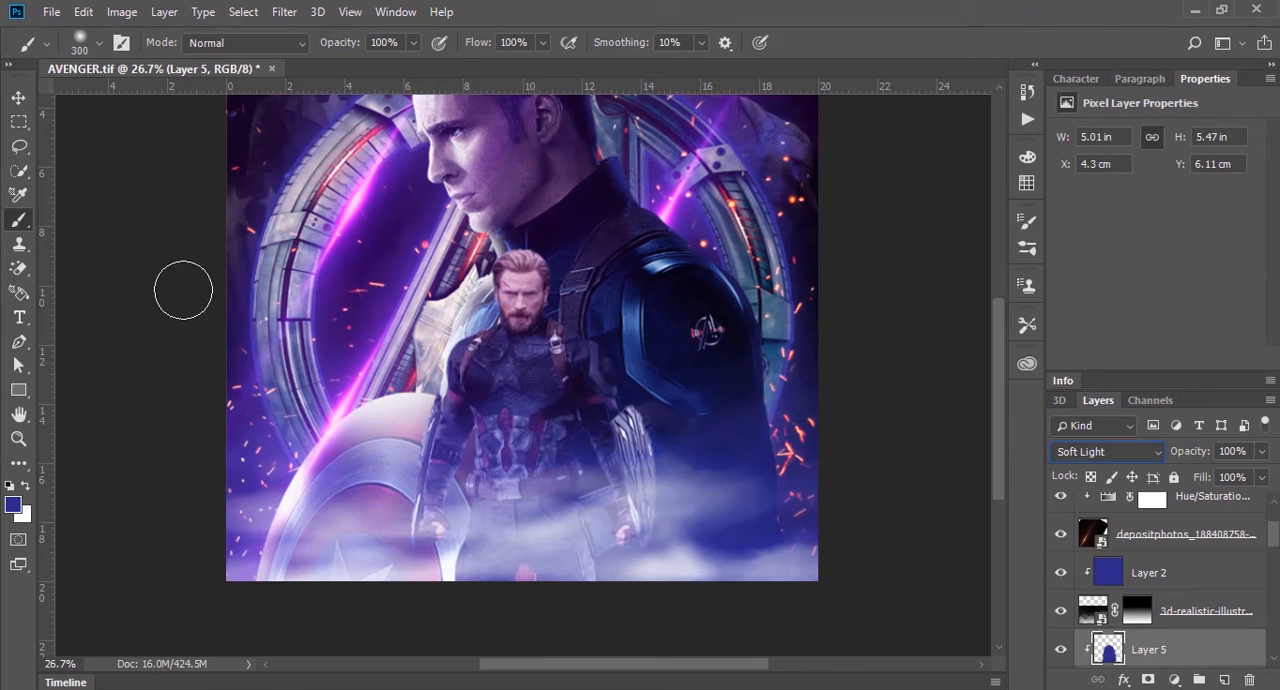
{"action": "left_click", "coordinate": [17, 97]}
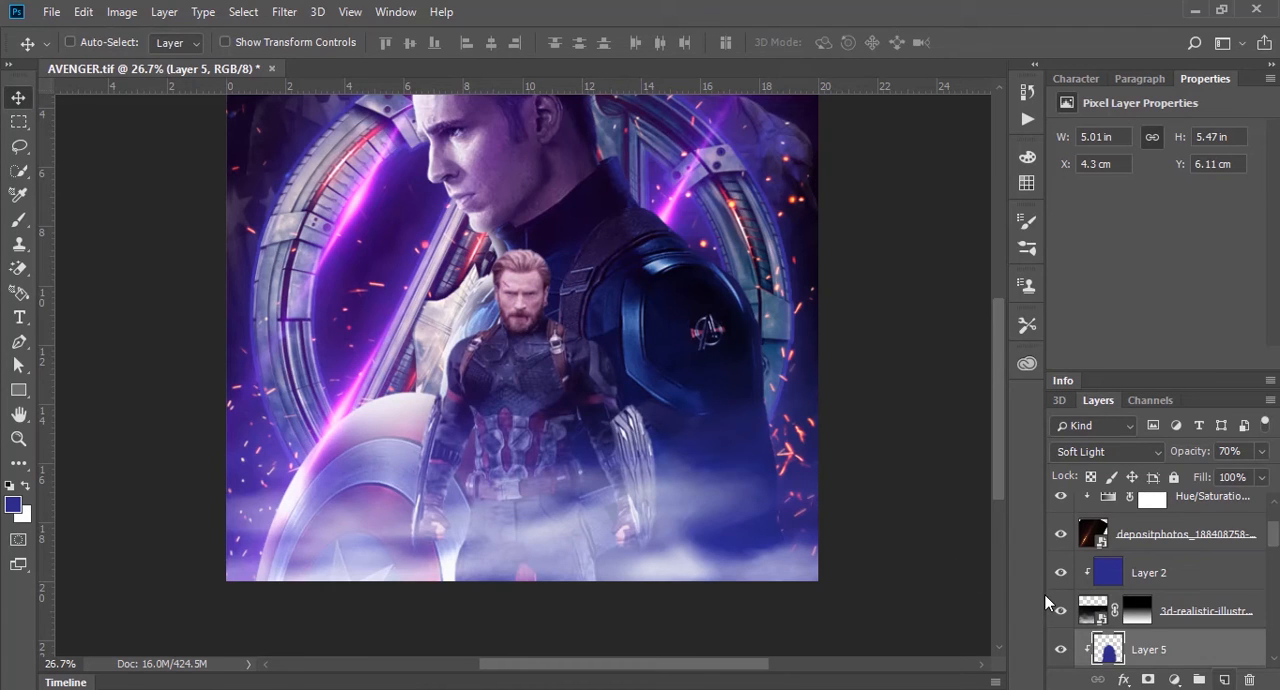
Step: Add another clipped layer above the blue tint layer and set the foreground color to 453aa4
{"action": "key", "text": "ctrl+shift+alt+n"}
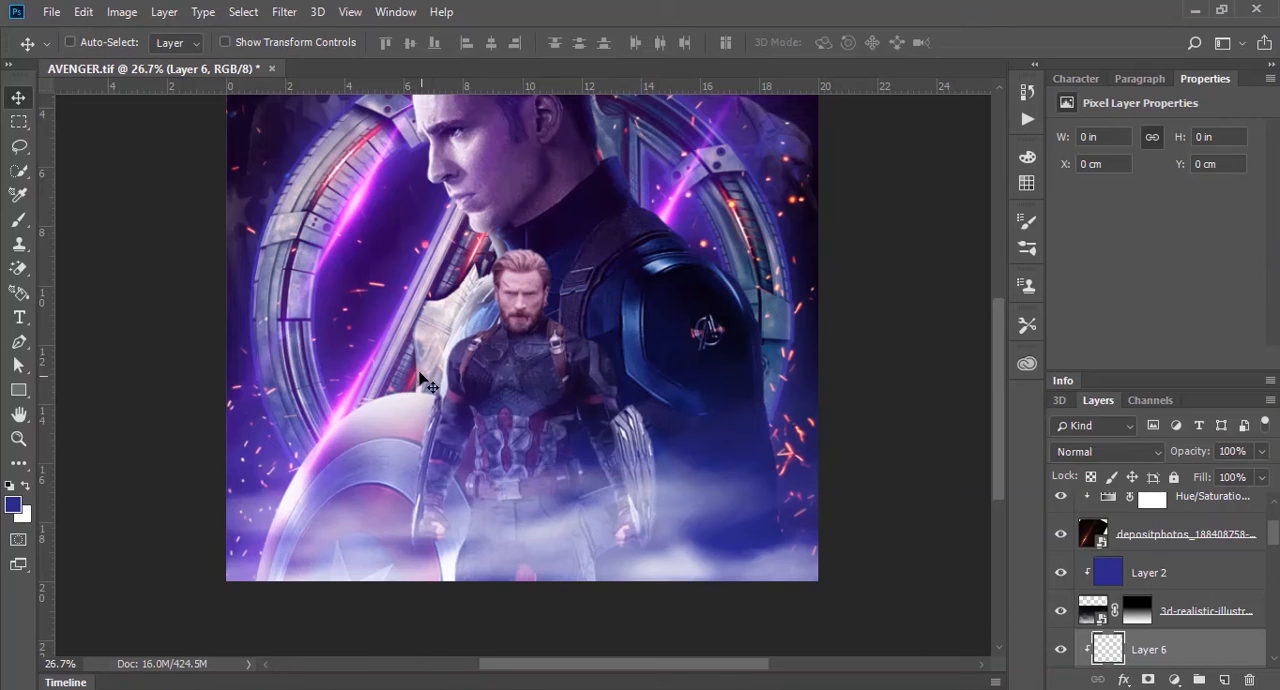
{"action": "left_click", "coordinate": [13, 505]}
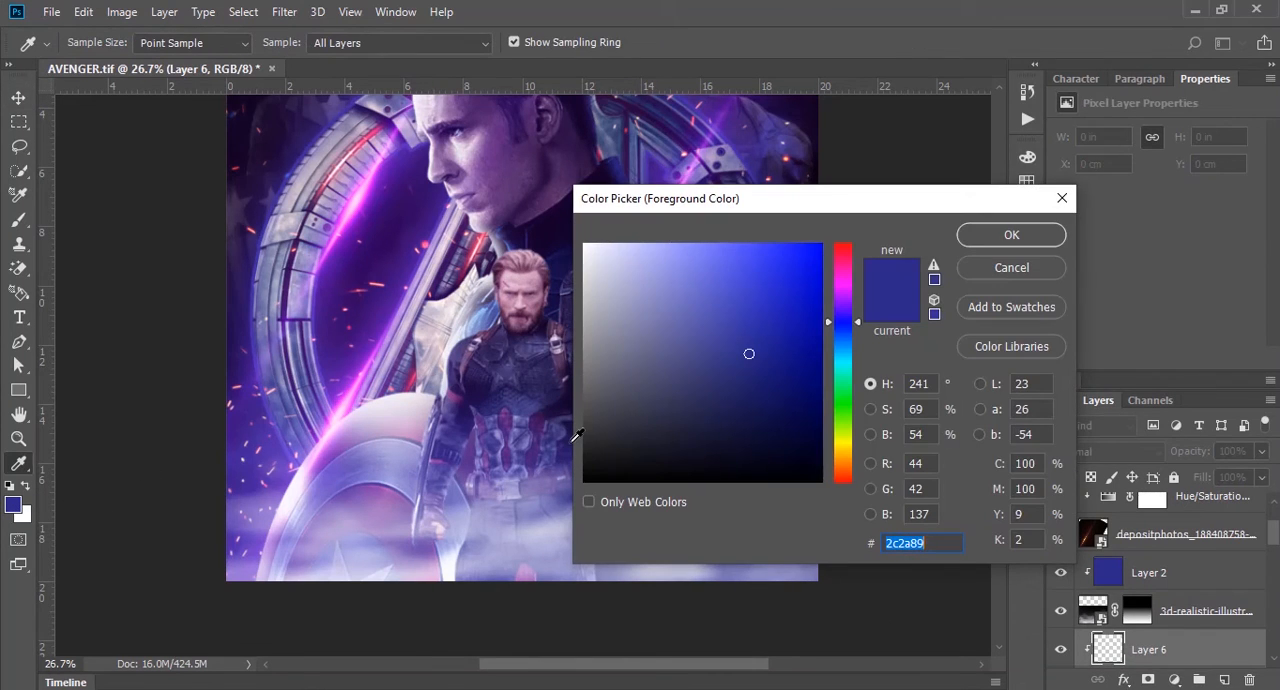
{"action": "type", "text": "45"}
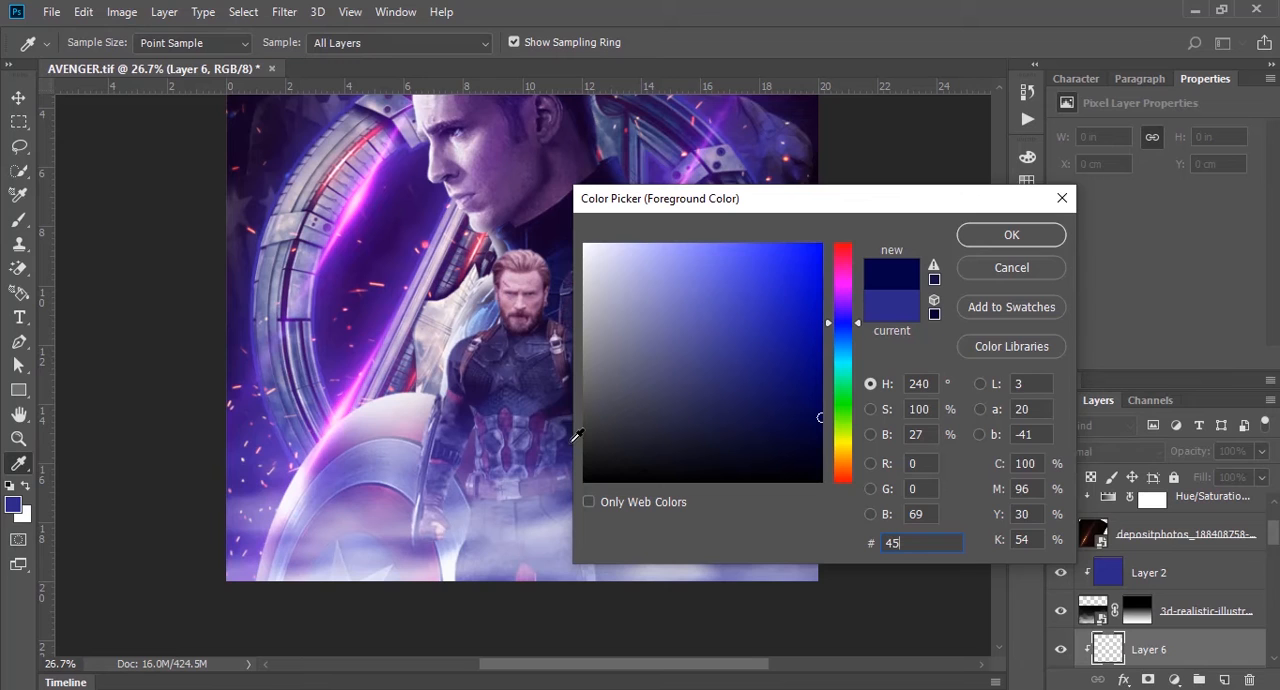
{"action": "type", "text": "3"}
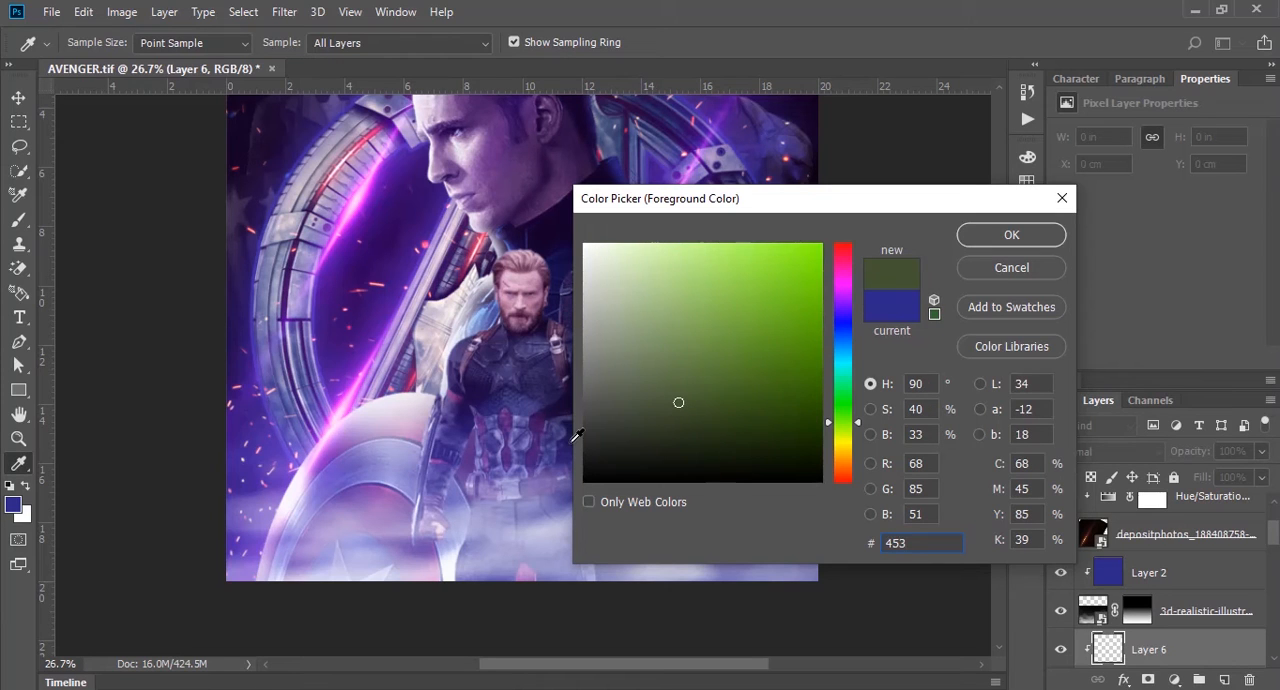
{"action": "type", "text": "aa4"}
{"action": "key", "text": "Return"}
{"action": "key", "text": "v"}
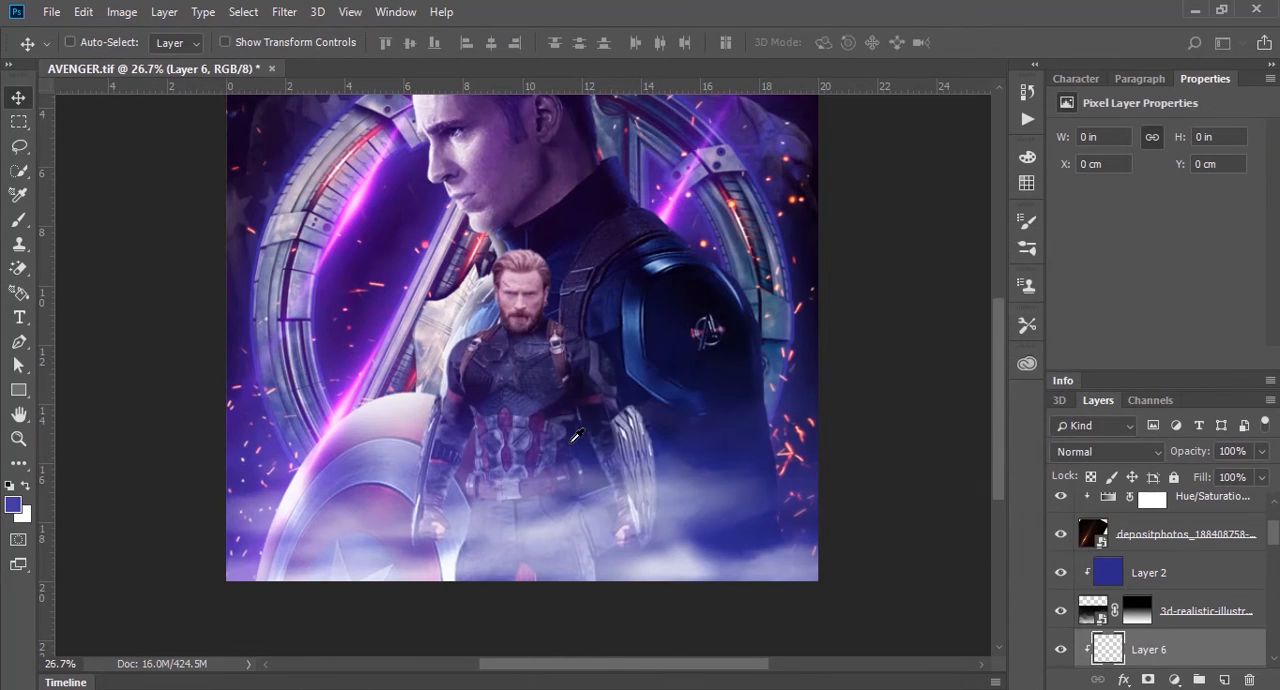
{"action": "key", "text": "ctrl"}
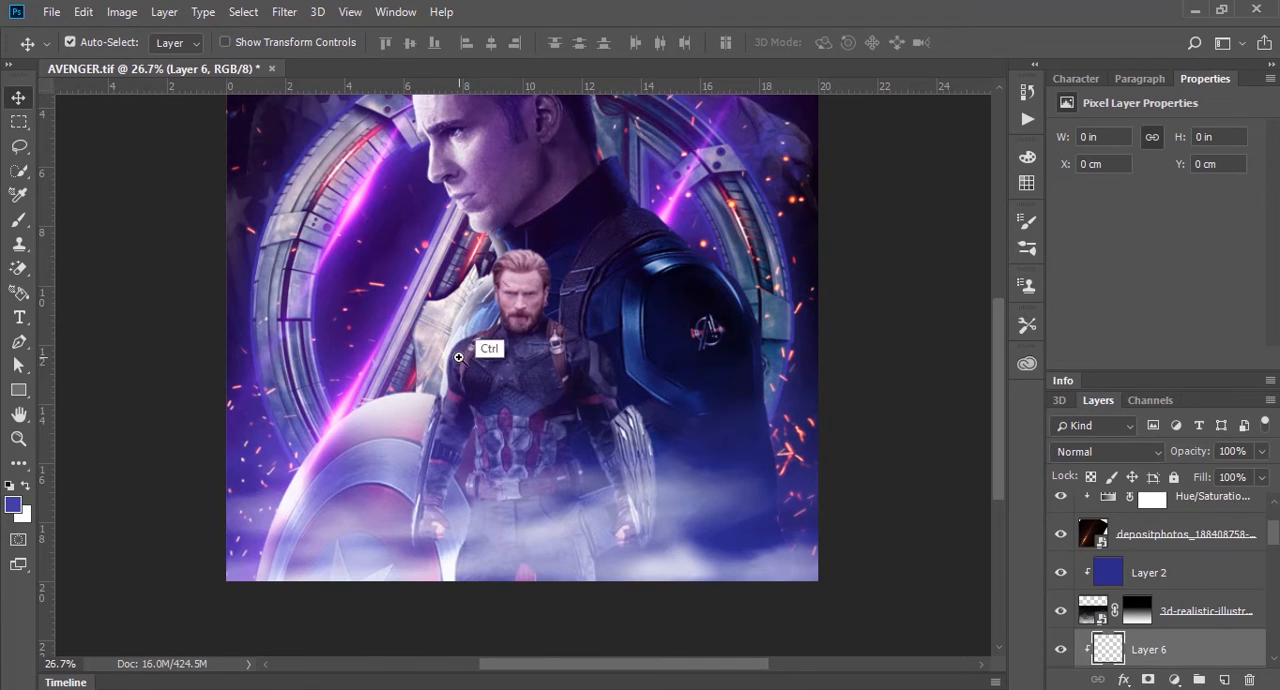
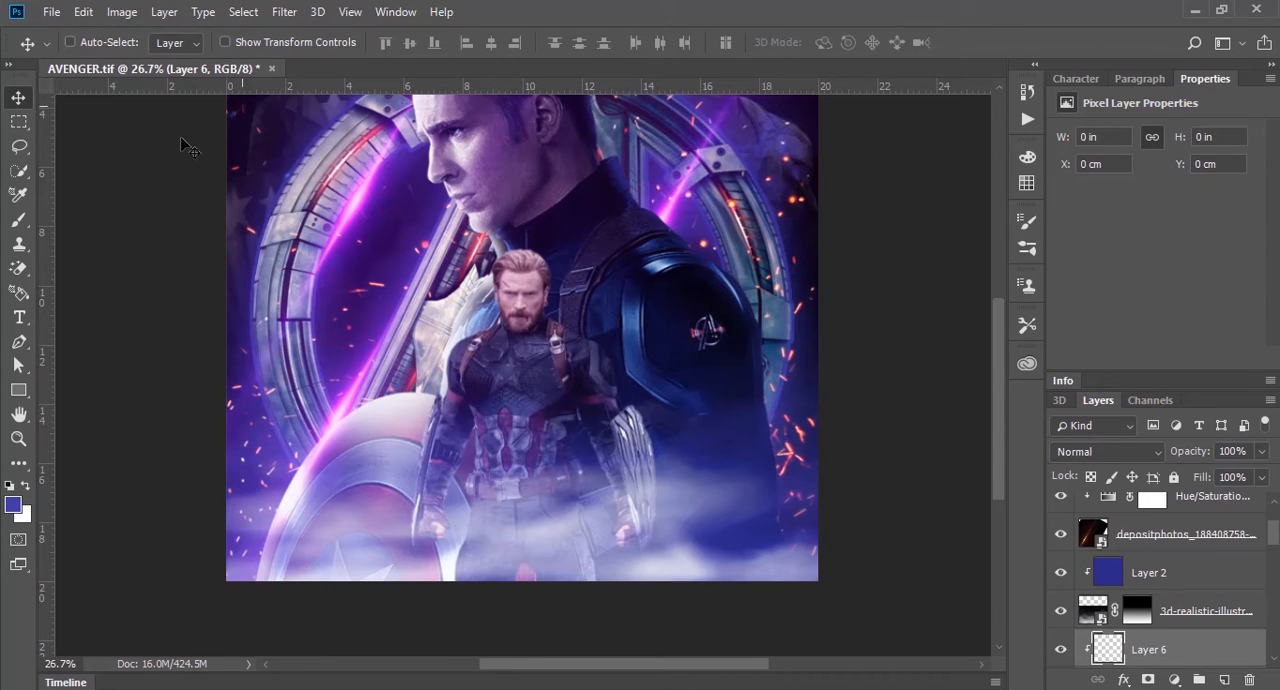
{"action": "left_click", "coordinate": [21, 123]}
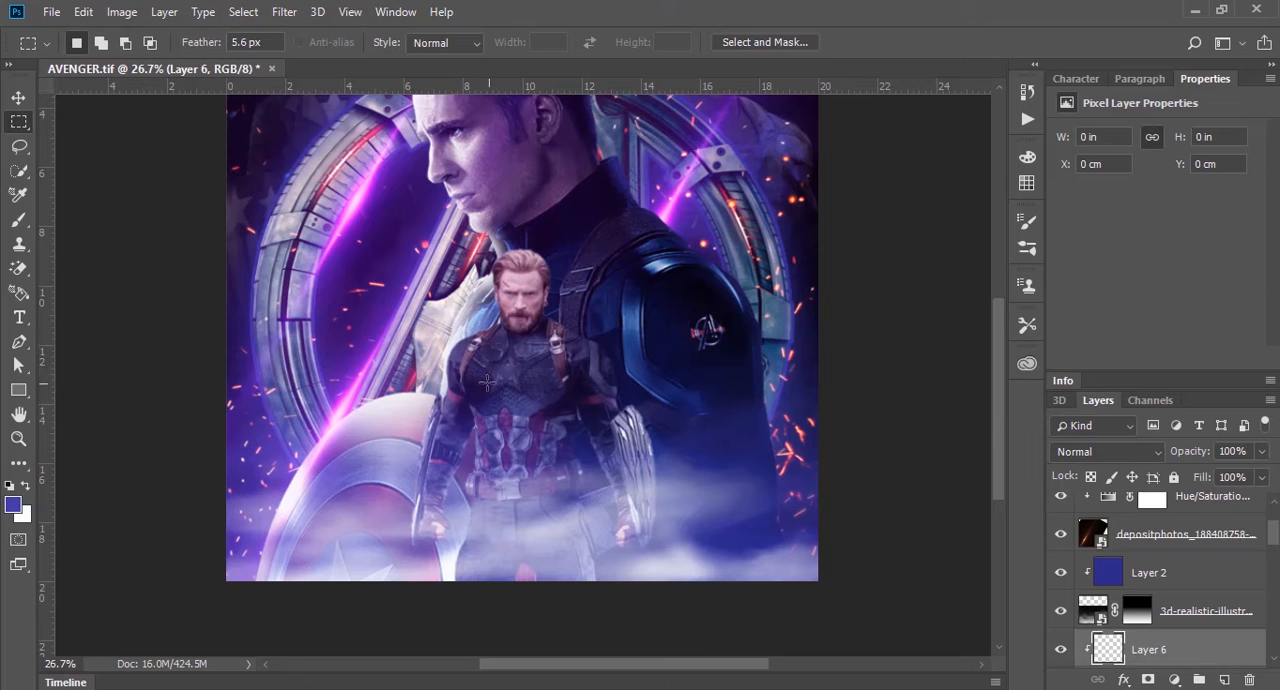
{"action": "key", "text": "v"}
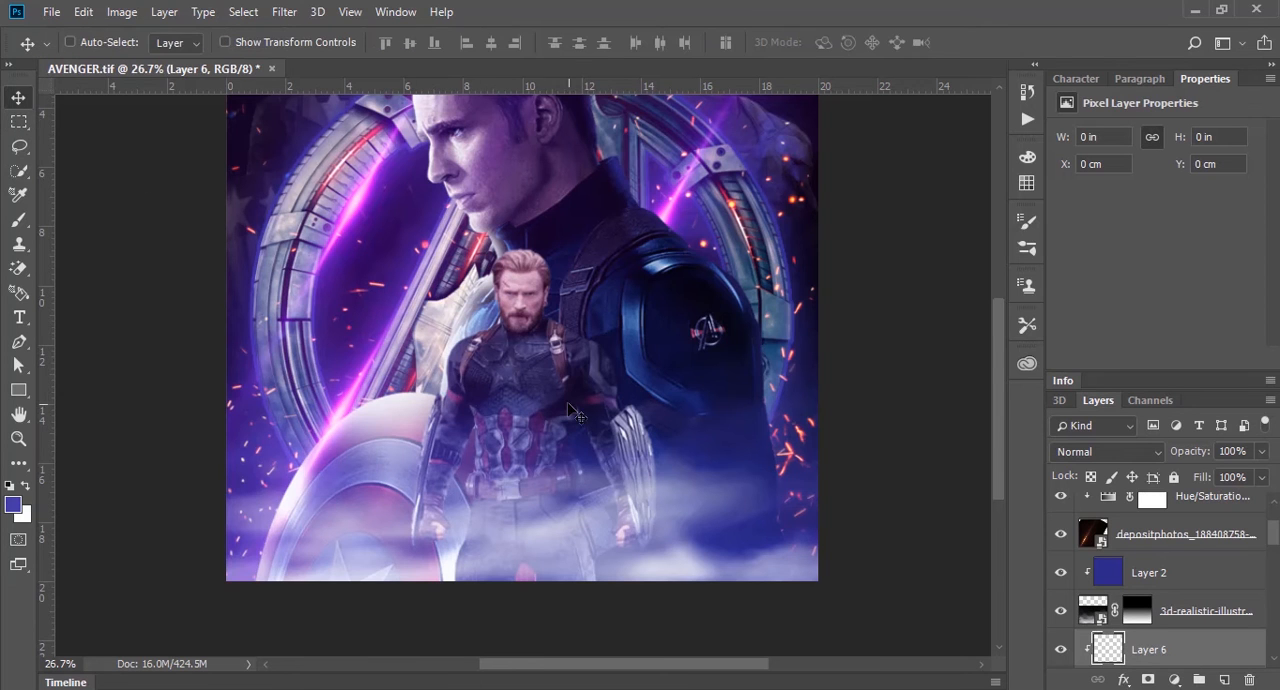
{"action": "key", "text": "b"}
{"action": "left_click_drag", "start_coordinate": [458, 318], "coordinate": [560, 329]}
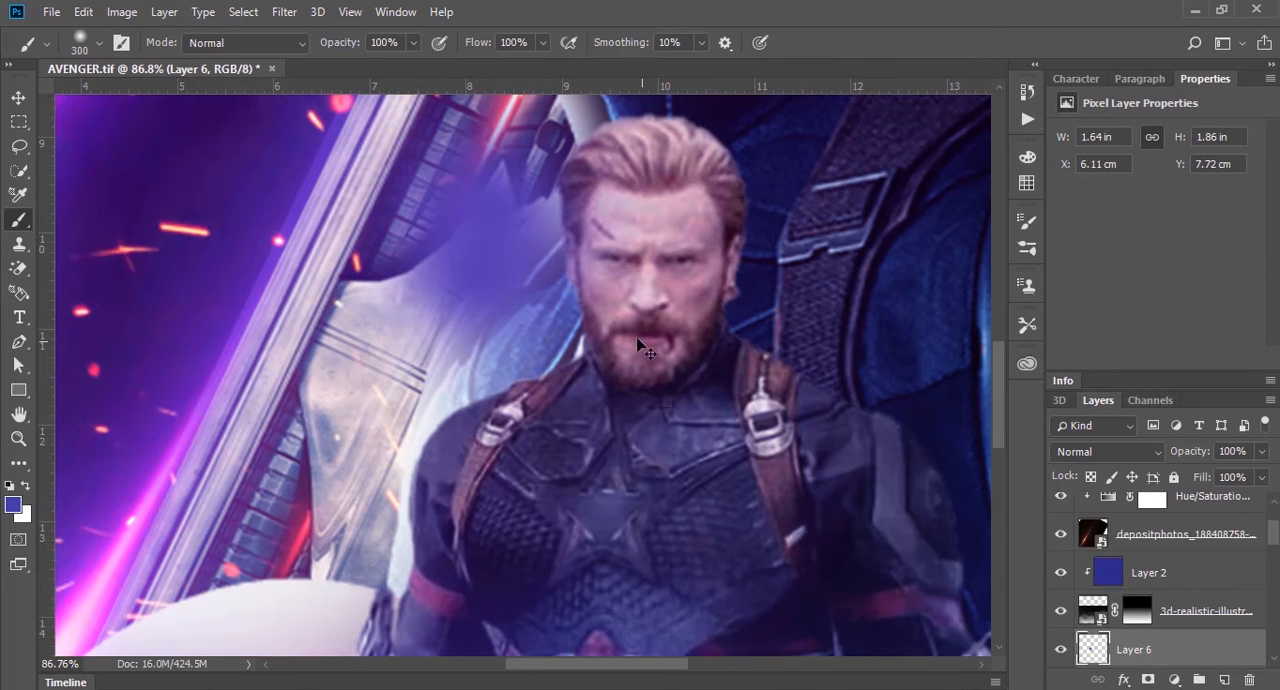
{"action": "key", "text": "ctrl+alt+g"}
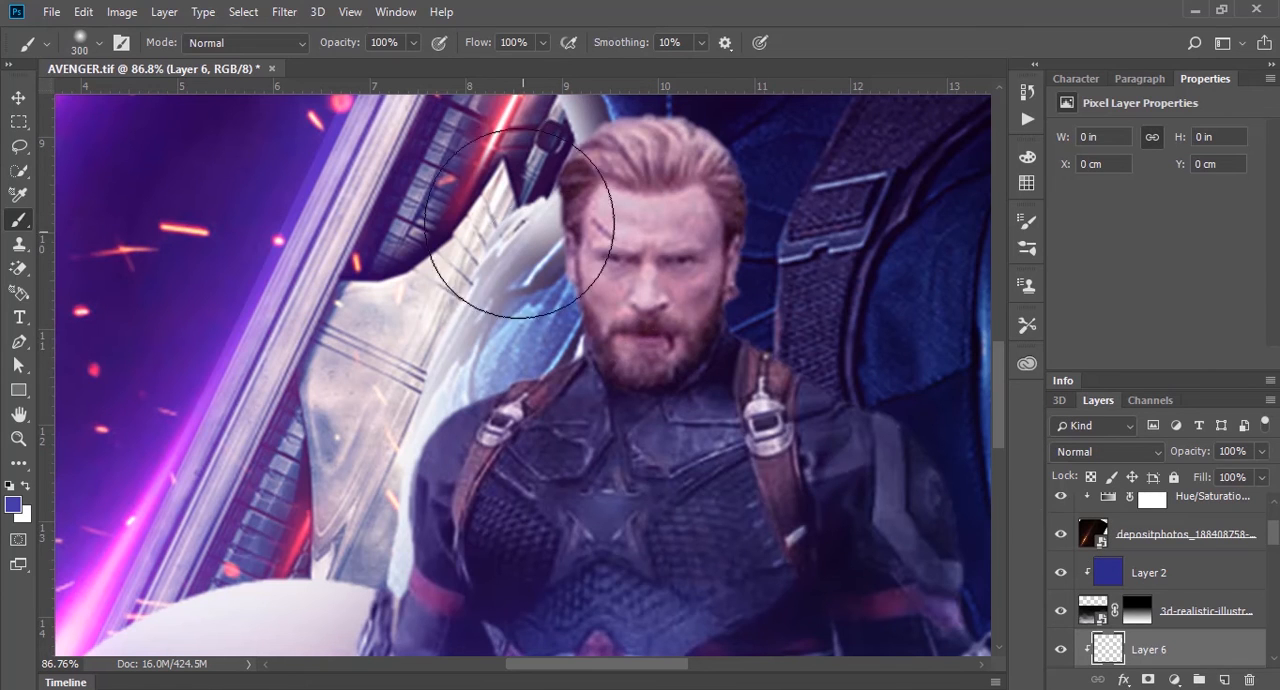
{"action": "left_click_drag", "start_coordinate": [486, 260], "coordinate": [493, 220]}
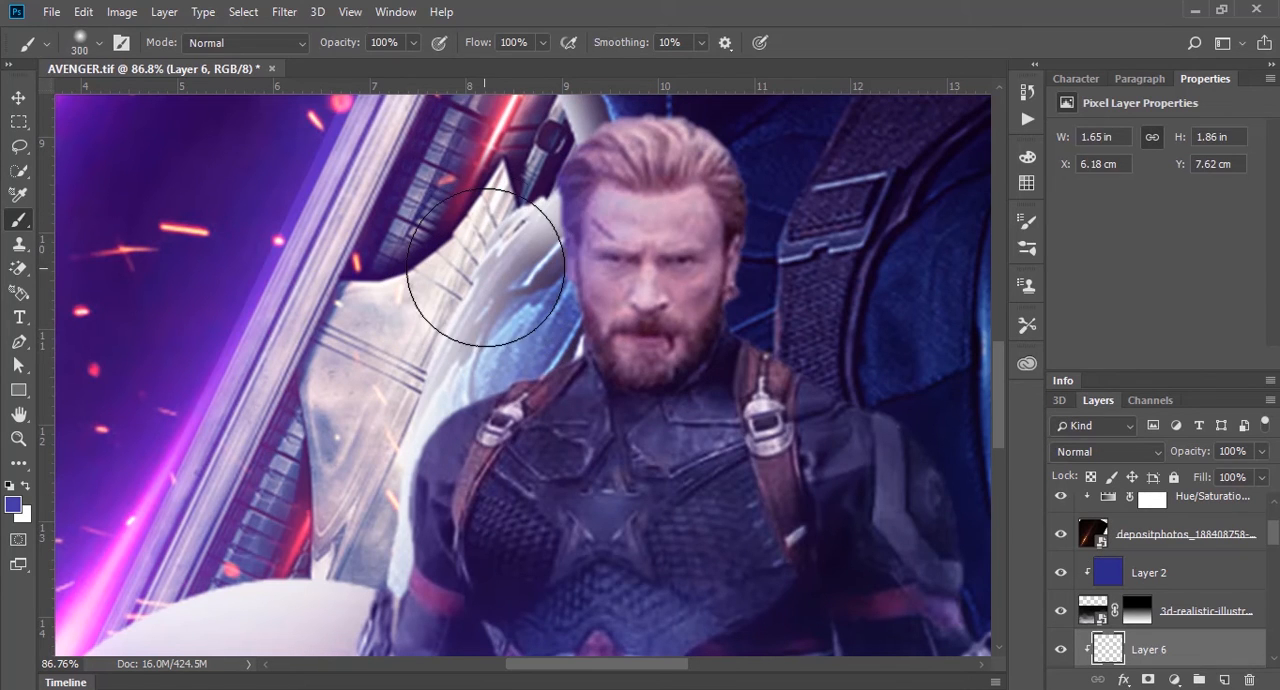
Step: Undo the test strokes and softly brush blue along the left edge of the front figure's head and shoulder, using a 100 px brush at 20% opacity
{"action": "key", "text": "bracketleft"}
{"action": "key", "text": "bracketleft"}
{"action": "key", "text": "bracketleft"}
{"action": "key", "text": "bracketleft"}
{"action": "key", "text": "bracketleft"}
{"action": "key", "text": "bracketleft"}
{"action": "key", "text": "bracketleft"}
{"action": "key", "text": "ctrl+alt+z"}
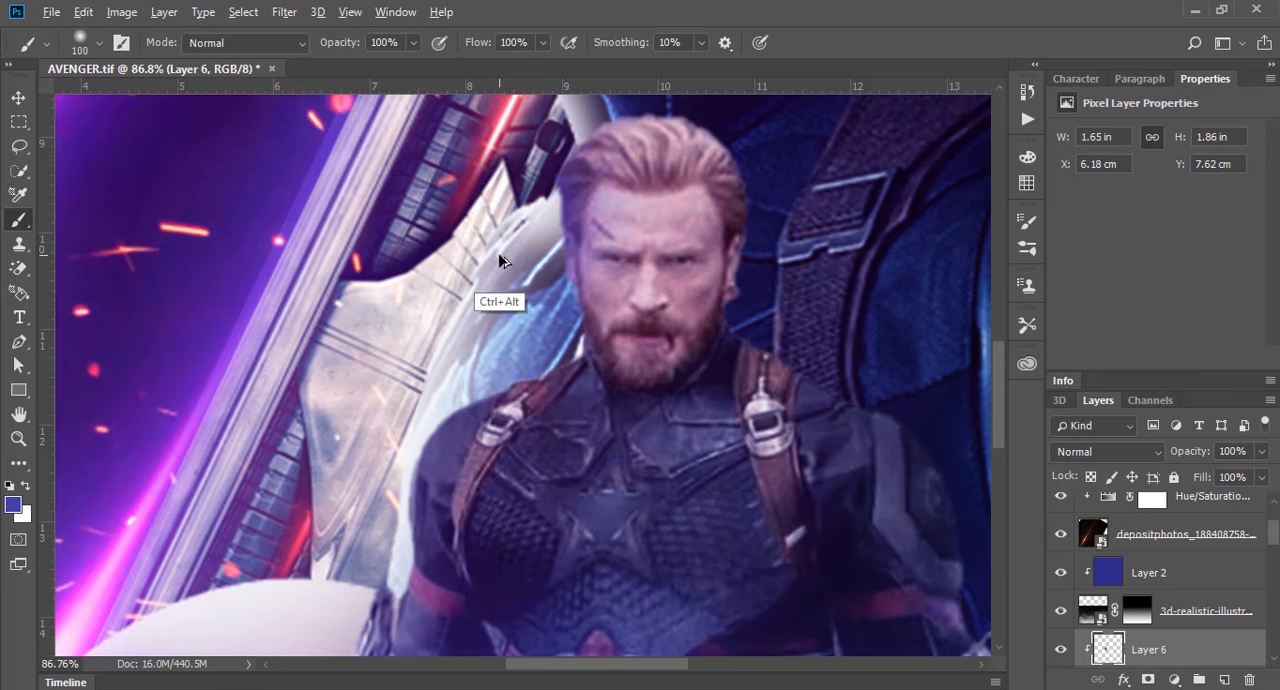
{"action": "key", "text": "2"}
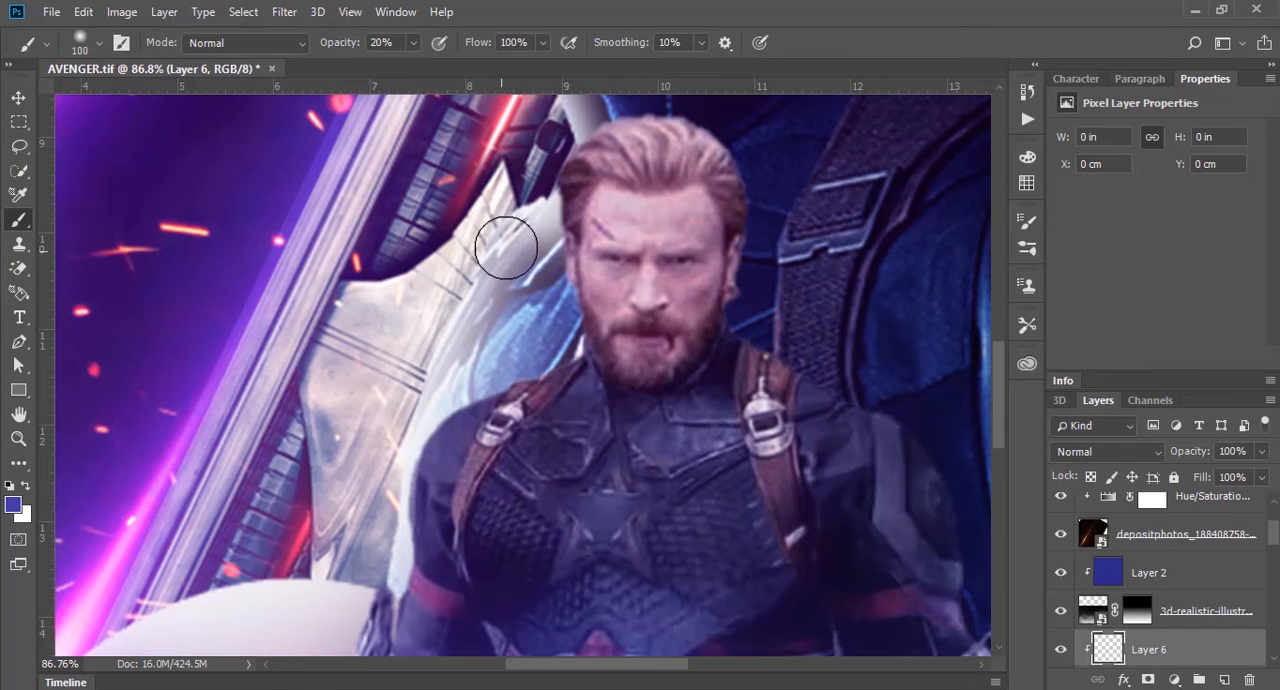
{"action": "left_click_drag", "start_coordinate": [541, 262], "coordinate": [556, 330]}
{"action": "mouse_move", "coordinate": [465, 388]}
{"action": "left_mouse_down"}
{"action": "mouse_move", "coordinate": [418, 429]}
{"action": "mouse_move", "coordinate": [390, 505]}
{"action": "mouse_move", "coordinate": [449, 431]}
{"action": "left_mouse_up"}
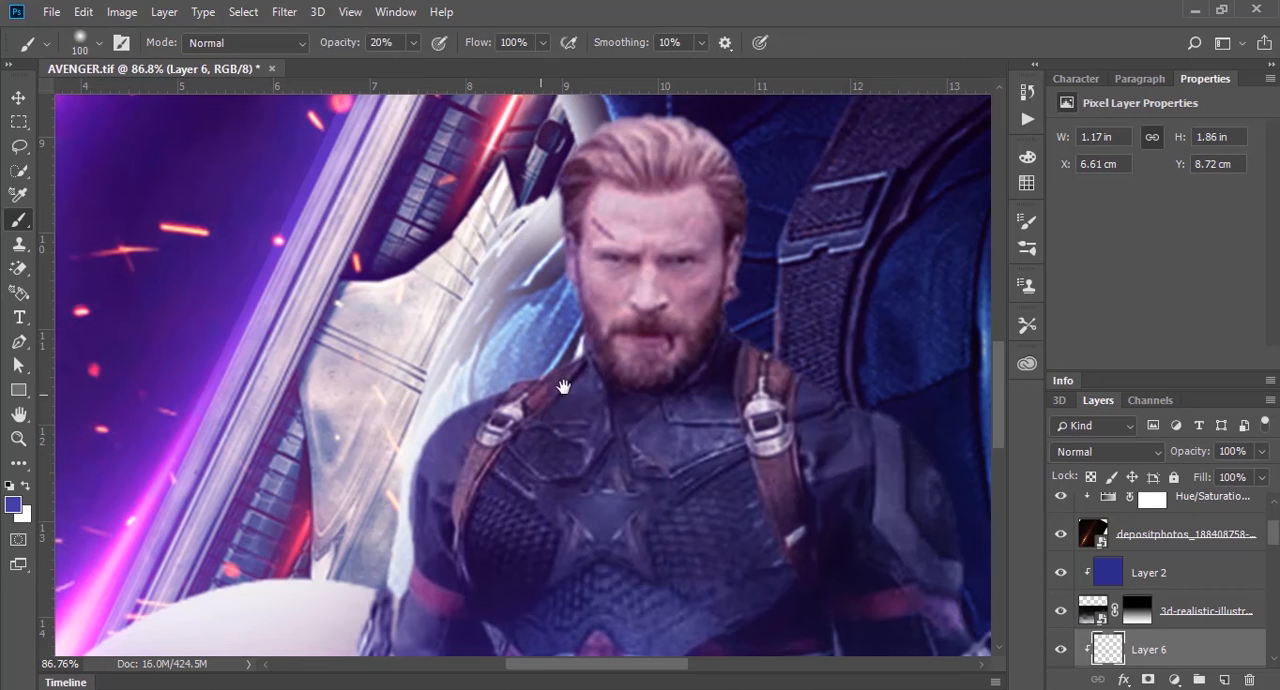
Step: Switch the paint color to white and brush faint highlights along the left side of the front figure's hair, shoulder and arm
{"action": "left_click_drag", "start_coordinate": [730, 220], "coordinate": [678, 260]}
{"action": "key", "text": "x"}
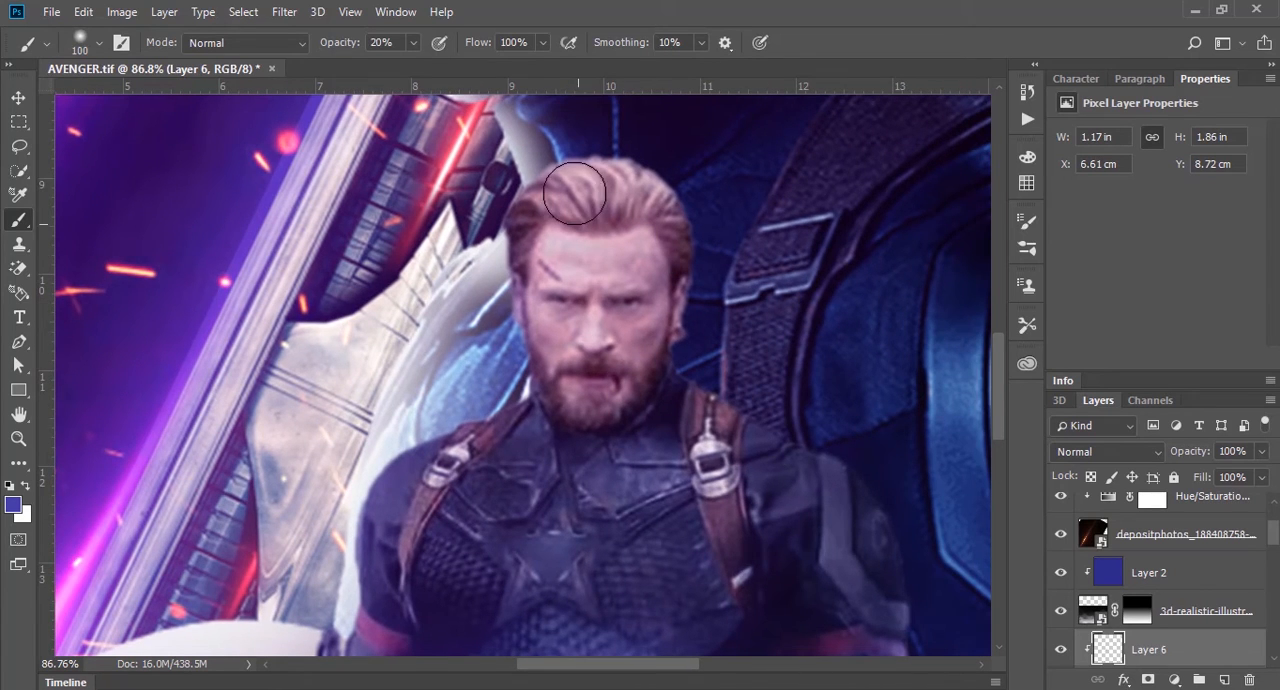
{"action": "mouse_move", "coordinate": [497, 163]}
{"action": "left_mouse_down"}
{"action": "mouse_move", "coordinate": [478, 250]}
{"action": "mouse_move", "coordinate": [490, 204]}
{"action": "mouse_move", "coordinate": [496, 360]}
{"action": "mouse_move", "coordinate": [473, 402]}
{"action": "mouse_move", "coordinate": [473, 386]}
{"action": "mouse_move", "coordinate": [343, 509]}
{"action": "left_mouse_up"}
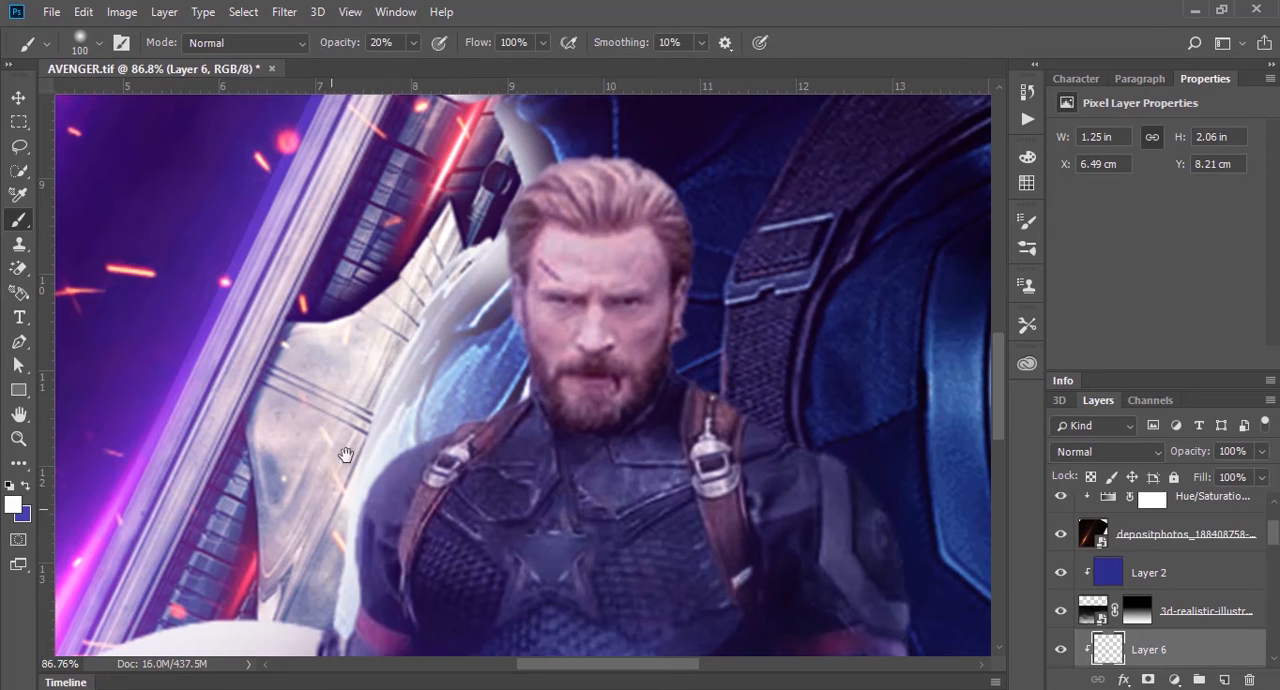
{"action": "left_click_drag", "start_coordinate": [346, 454], "coordinate": [379, 364]}
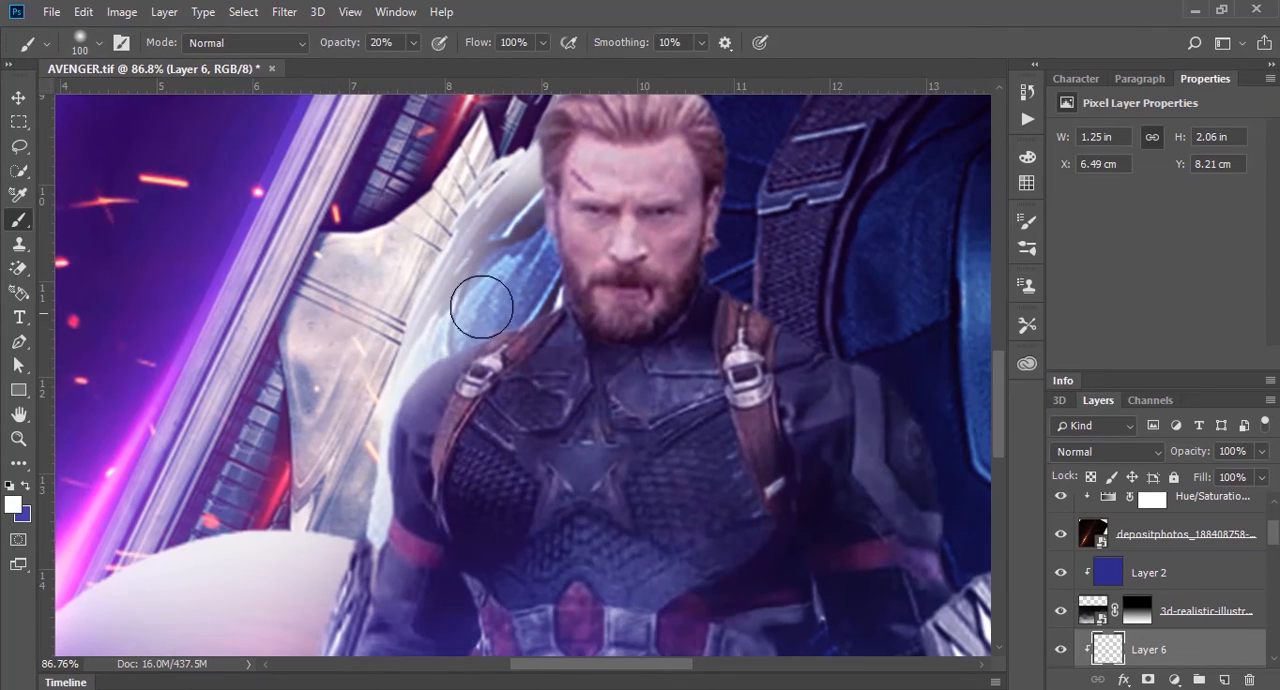
{"action": "left_click_drag", "start_coordinate": [368, 408], "coordinate": [361, 512]}
{"action": "left_click_drag", "start_coordinate": [366, 448], "coordinate": [353, 524]}
{"action": "mouse_move", "coordinate": [351, 503]}
{"action": "left_mouse_down"}
{"action": "mouse_move", "coordinate": [487, 283]}
{"action": "mouse_move", "coordinate": [460, 338]}
{"action": "mouse_move", "coordinate": [420, 514]}
{"action": "left_mouse_up"}
{"action": "mouse_move", "coordinate": [427, 468]}
{"action": "left_mouse_down"}
{"action": "mouse_move", "coordinate": [417, 354]}
{"action": "mouse_move", "coordinate": [388, 511]}
{"action": "mouse_move", "coordinate": [408, 628]}
{"action": "left_mouse_up"}
{"action": "left_click_drag", "start_coordinate": [446, 484], "coordinate": [400, 450]}
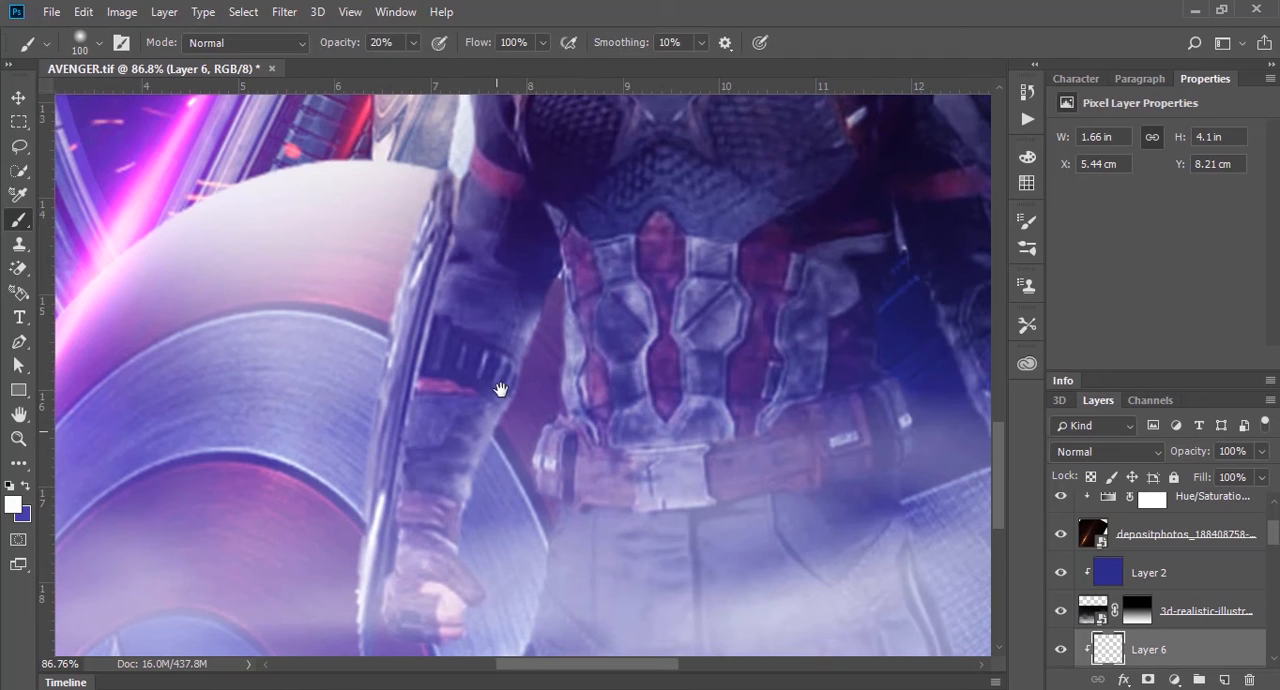
Step: Extend the faint white highlights to the front figure's left fist, the edge of the right leg and the inside of the right forearm
{"action": "mouse_move", "coordinate": [525, 535]}
{"action": "left_mouse_down"}
{"action": "mouse_move", "coordinate": [523, 366]}
{"action": "mouse_move", "coordinate": [530, 456]}
{"action": "mouse_move", "coordinate": [472, 605]}
{"action": "left_mouse_up"}
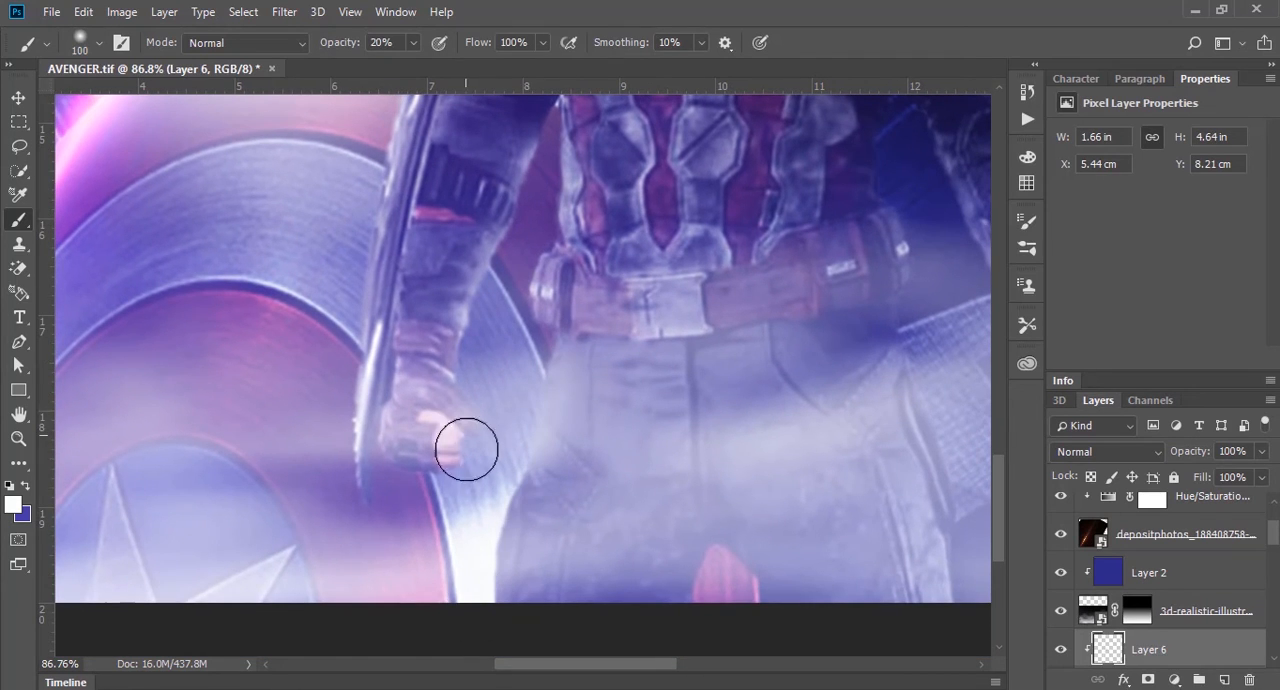
{"action": "left_click_drag", "start_coordinate": [599, 357], "coordinate": [268, 466]}
{"action": "left_click_drag", "start_coordinate": [697, 486], "coordinate": [731, 646]}
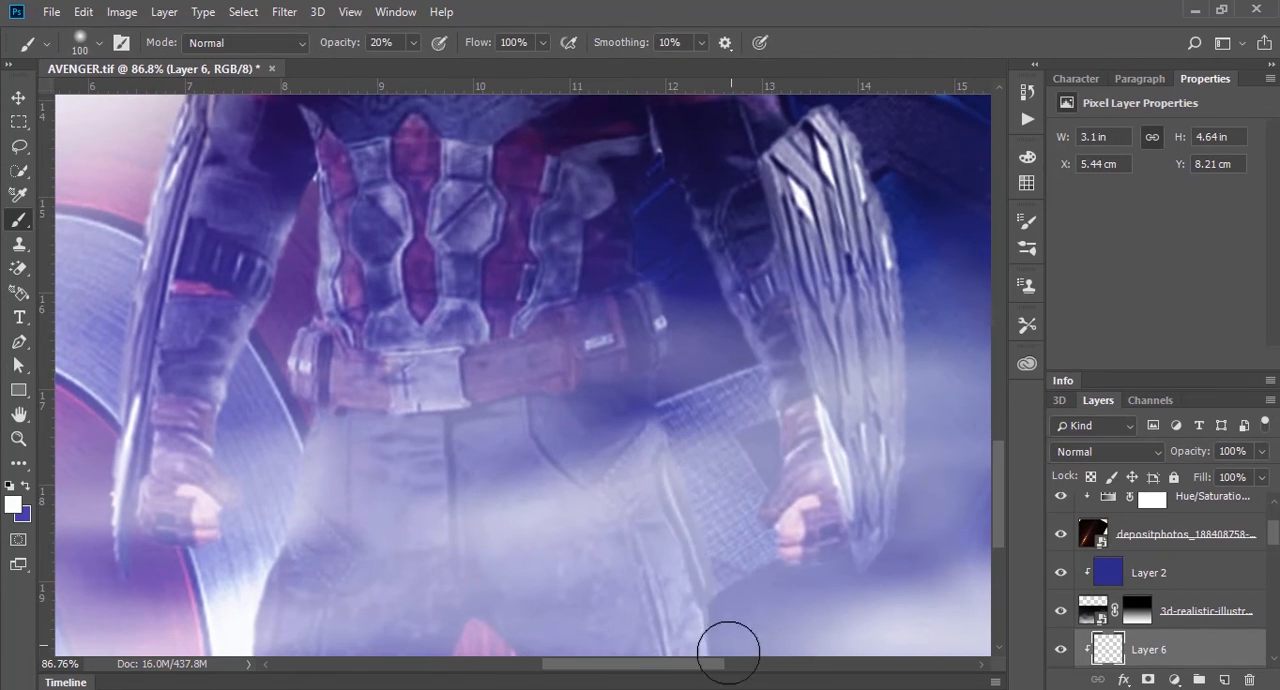
{"action": "mouse_move", "coordinate": [704, 270]}
{"action": "left_mouse_down"}
{"action": "mouse_move", "coordinate": [765, 415]}
{"action": "mouse_move", "coordinate": [769, 405]}
{"action": "left_mouse_up"}
{"action": "left_click_drag", "start_coordinate": [703, 454], "coordinate": [625, 602]}
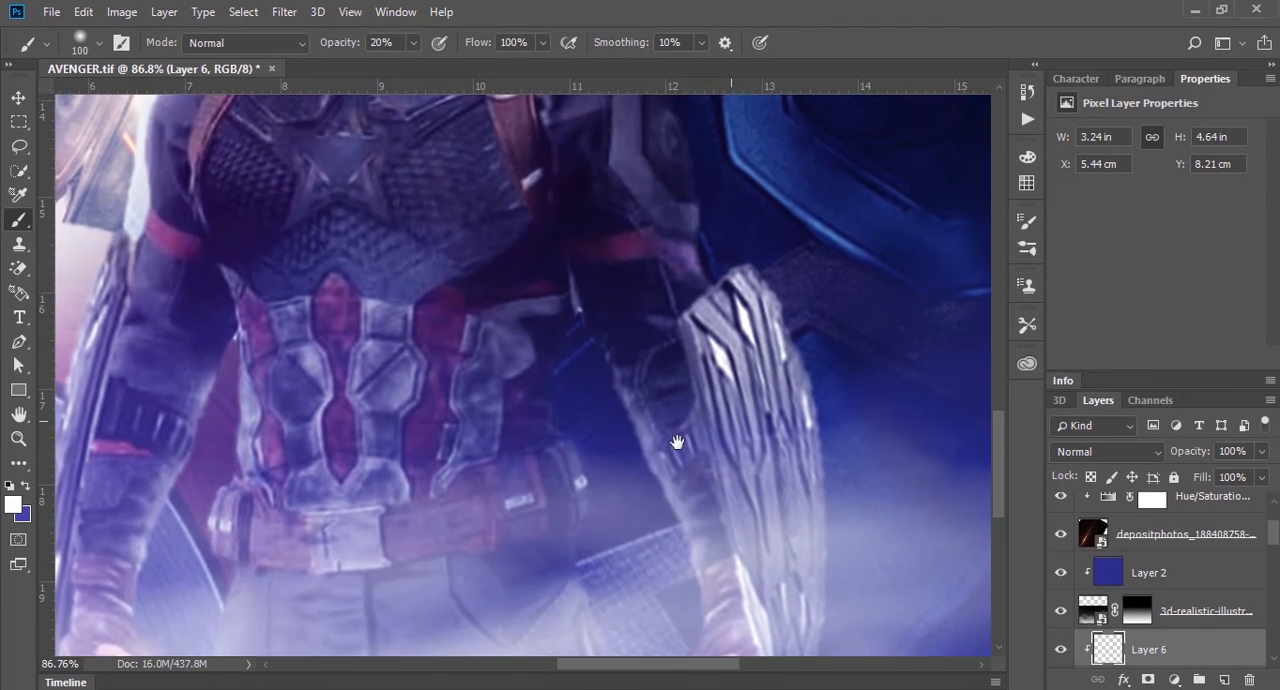
{"action": "left_click_drag", "start_coordinate": [694, 390], "coordinate": [743, 500]}
{"action": "mouse_move", "coordinate": [648, 249]}
{"action": "left_mouse_down"}
{"action": "mouse_move", "coordinate": [757, 443]}
{"action": "mouse_move", "coordinate": [737, 429]}
{"action": "mouse_move", "coordinate": [738, 404]}
{"action": "left_mouse_up"}
Step: Brush purple 3d1074 at 20% opacity along the right side of the front figure's hair, shoulder and armguard
{"action": "key", "text": "x"}
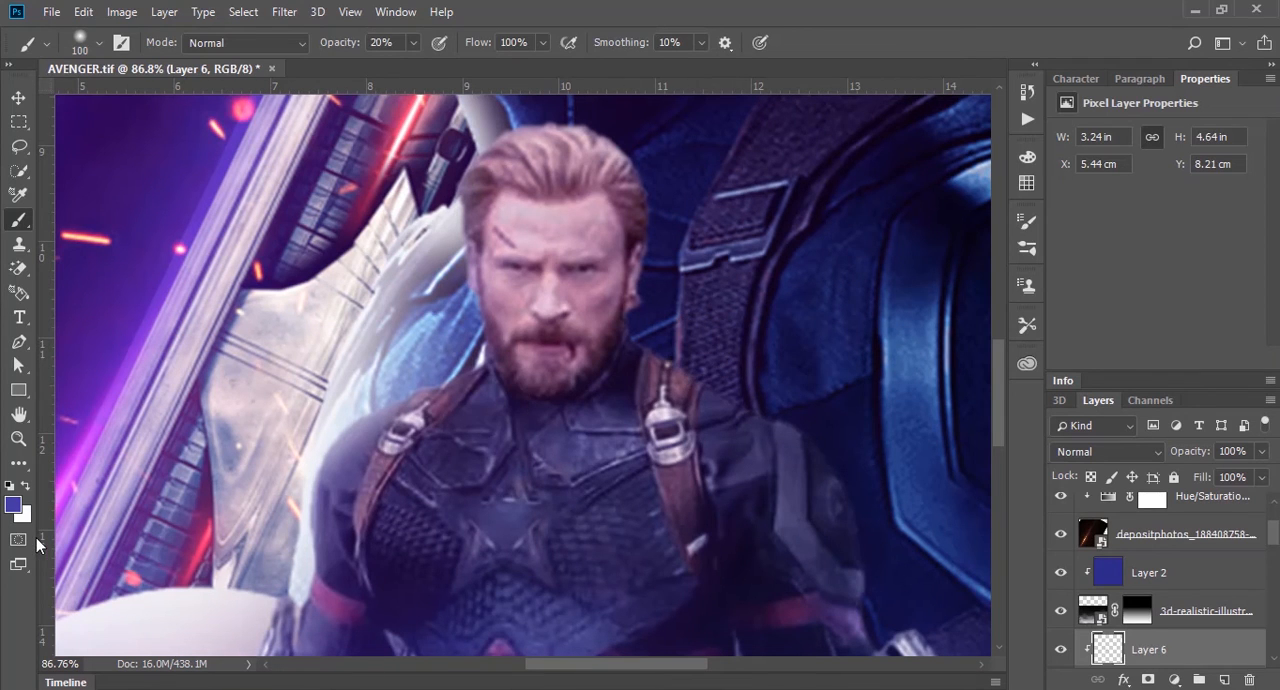
{"action": "left_click", "coordinate": [12, 506]}
{"action": "left_click", "coordinate": [220, 177]}
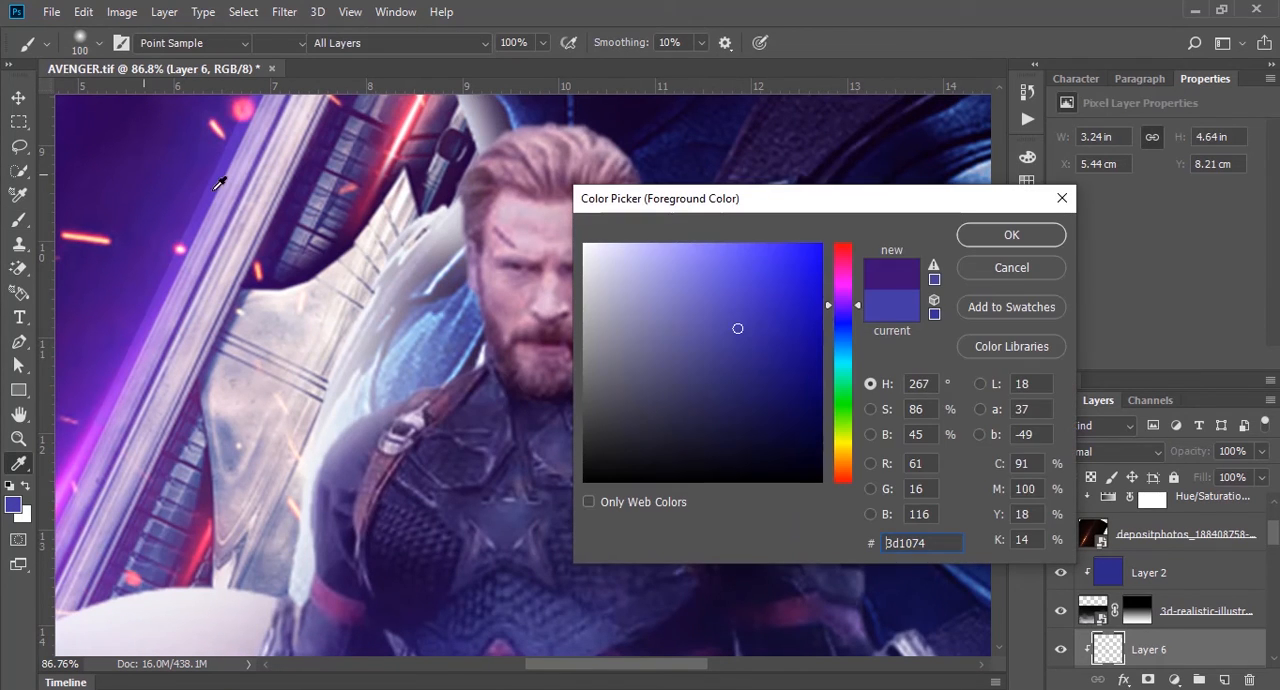
{"action": "left_click", "coordinate": [1025, 238]}
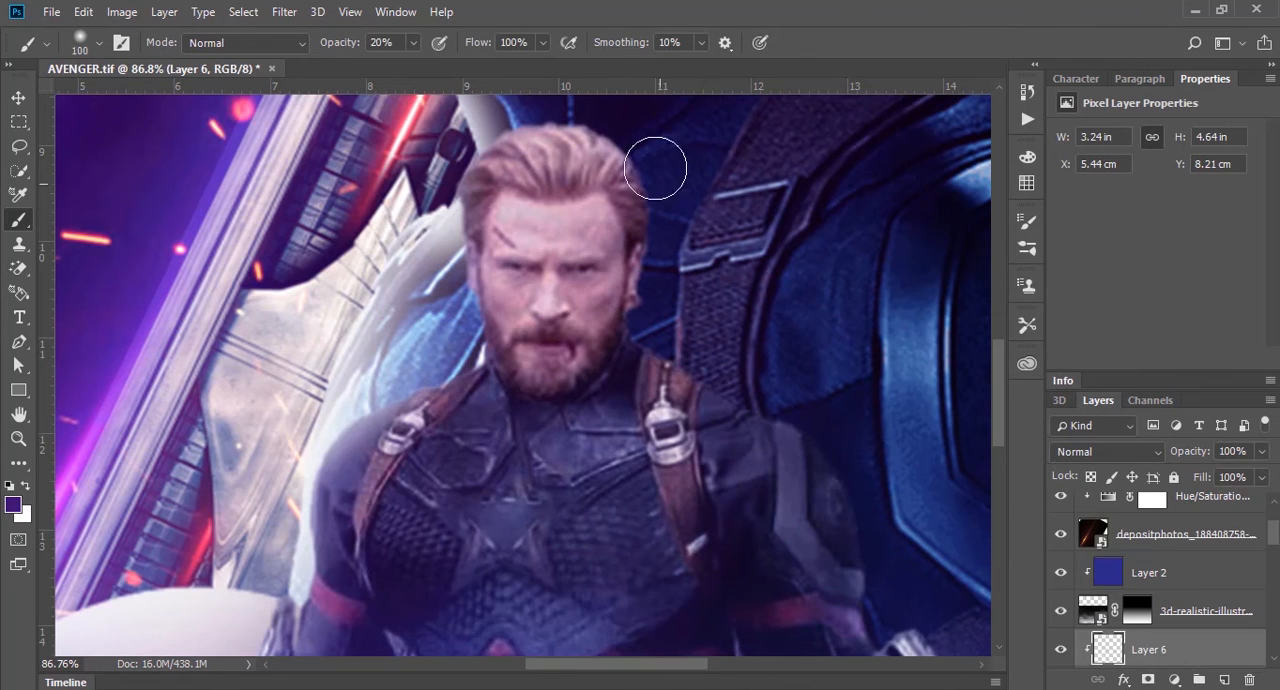
{"action": "mouse_move", "coordinate": [580, 116]}
{"action": "left_mouse_down"}
{"action": "mouse_move", "coordinate": [660, 128]}
{"action": "mouse_move", "coordinate": [659, 236]}
{"action": "left_mouse_up"}
{"action": "mouse_move", "coordinate": [629, 135]}
{"action": "left_mouse_down"}
{"action": "mouse_move", "coordinate": [659, 177]}
{"action": "mouse_move", "coordinate": [673, 256]}
{"action": "mouse_move", "coordinate": [660, 314]}
{"action": "mouse_move", "coordinate": [697, 341]}
{"action": "mouse_move", "coordinate": [709, 376]}
{"action": "mouse_move", "coordinate": [798, 410]}
{"action": "left_mouse_up"}
{"action": "mouse_move", "coordinate": [843, 466]}
{"action": "left_mouse_down"}
{"action": "mouse_move", "coordinate": [866, 517]}
{"action": "mouse_move", "coordinate": [716, 330]}
{"action": "left_mouse_up"}
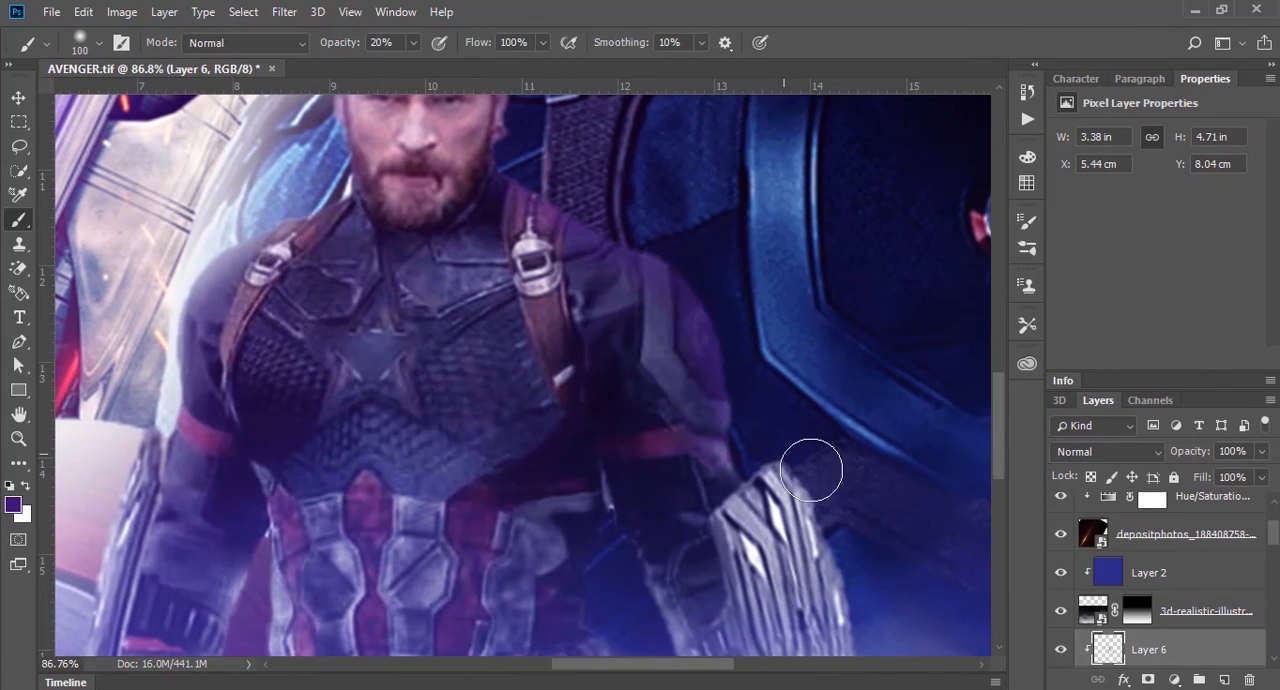
{"action": "mouse_move", "coordinate": [811, 463]}
{"action": "left_mouse_down"}
{"action": "mouse_move", "coordinate": [846, 539]}
{"action": "mouse_move", "coordinate": [720, 277]}
{"action": "left_mouse_up"}
{"action": "mouse_move", "coordinate": [678, 226]}
{"action": "left_mouse_down"}
{"action": "mouse_move", "coordinate": [740, 410]}
{"action": "mouse_move", "coordinate": [724, 358]}
{"action": "left_mouse_up"}
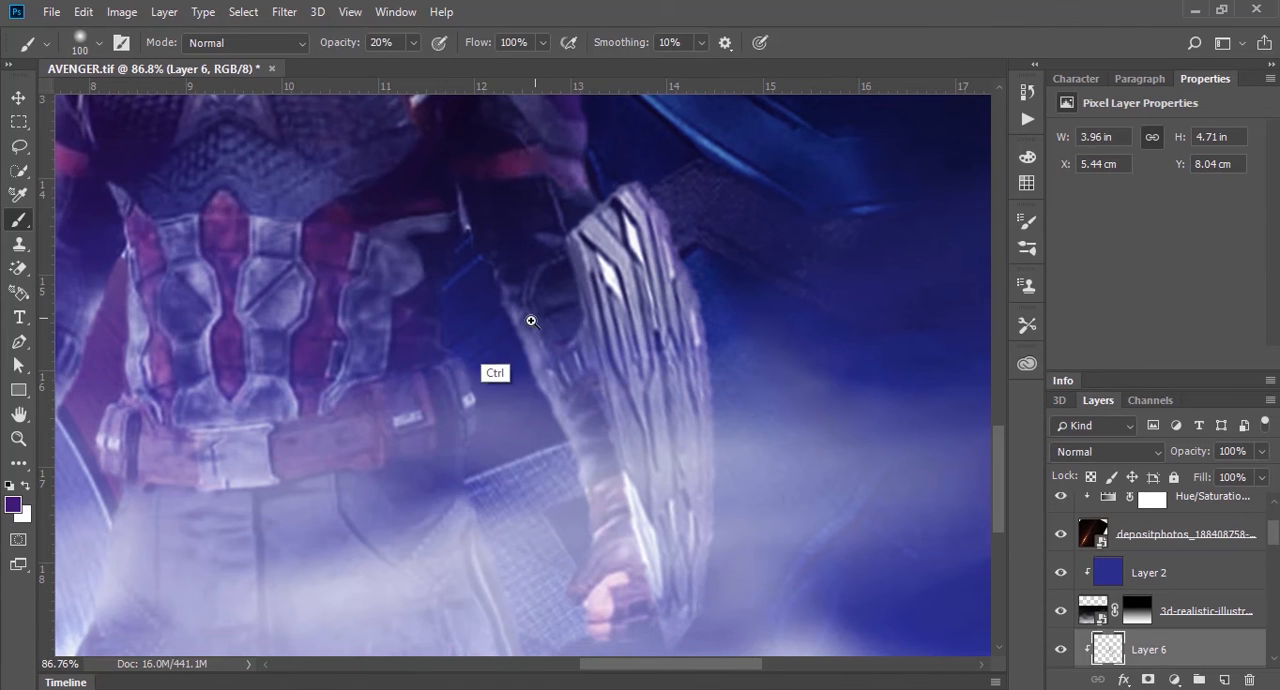
{"action": "mouse_move", "coordinate": [530, 314]}
{"action": "left_mouse_down"}
{"action": "mouse_move", "coordinate": [360, 340]}
{"action": "mouse_move", "coordinate": [508, 350]}
{"action": "left_mouse_up"}
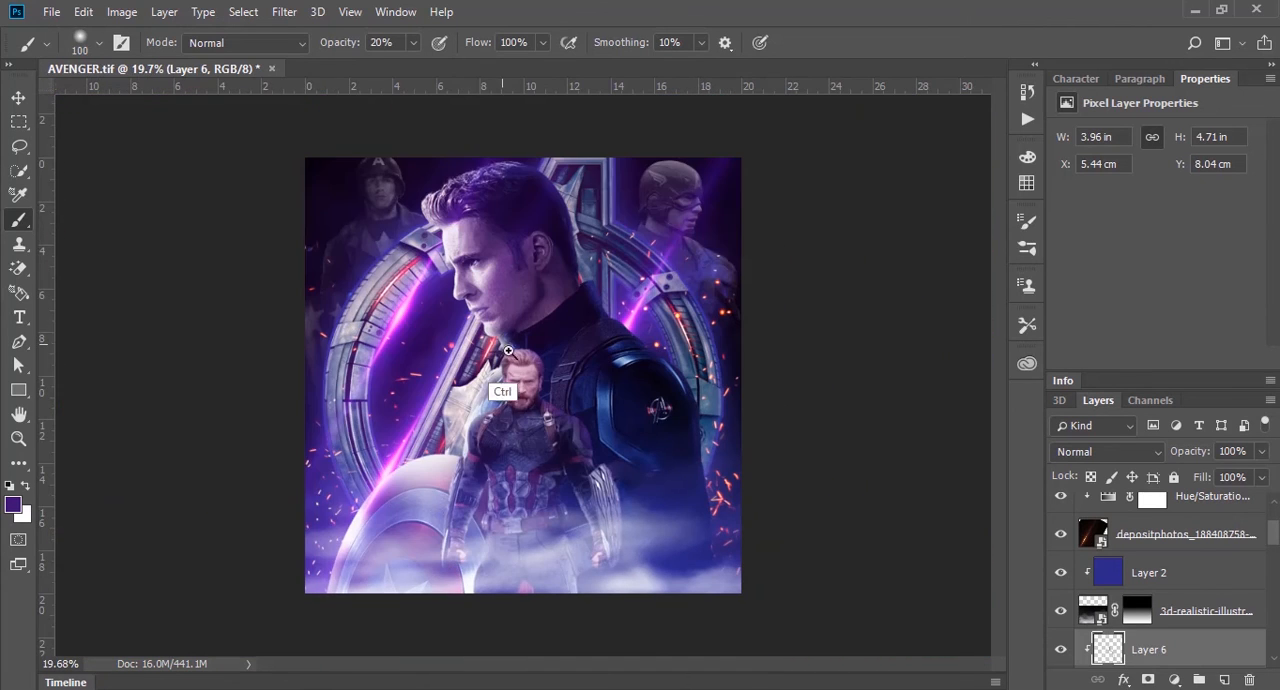
Step: Place sun-lens-flare-png_92868.jpg from the avenger folder above the front figure's paint layers, filling the canvas at 88.57% scale
{"action": "left_click", "coordinate": [19, 98]}
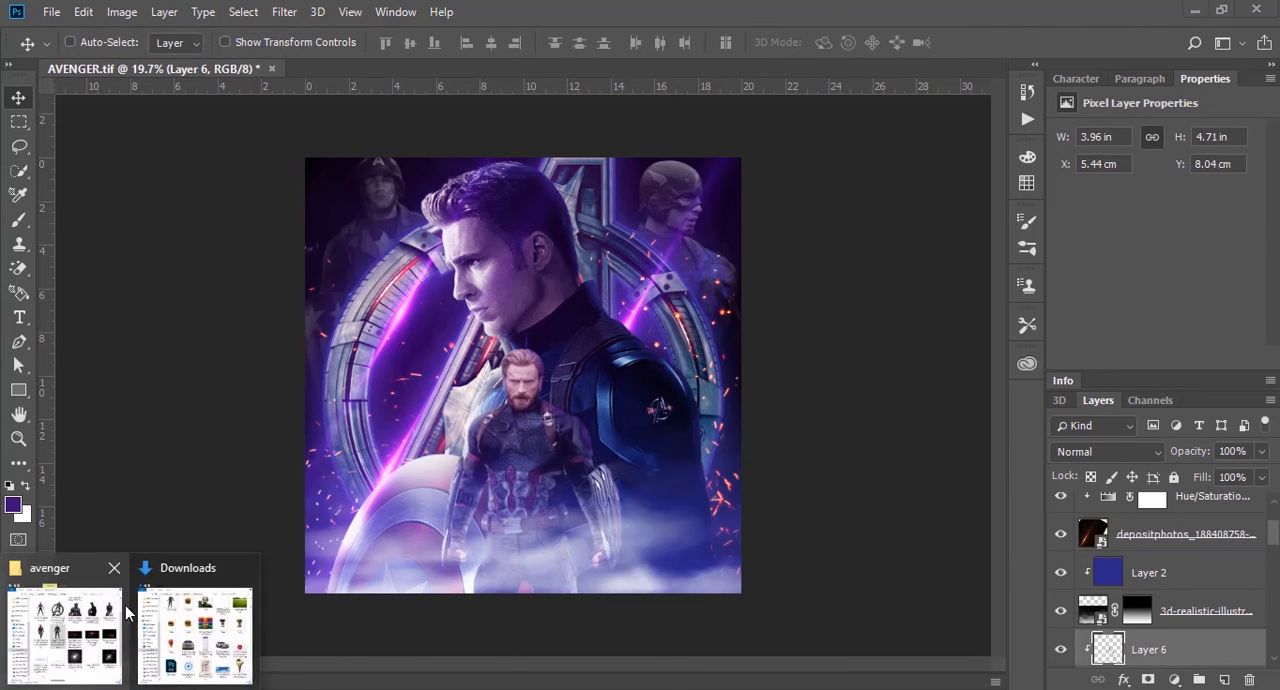
{"action": "left_click", "coordinate": [68, 628]}
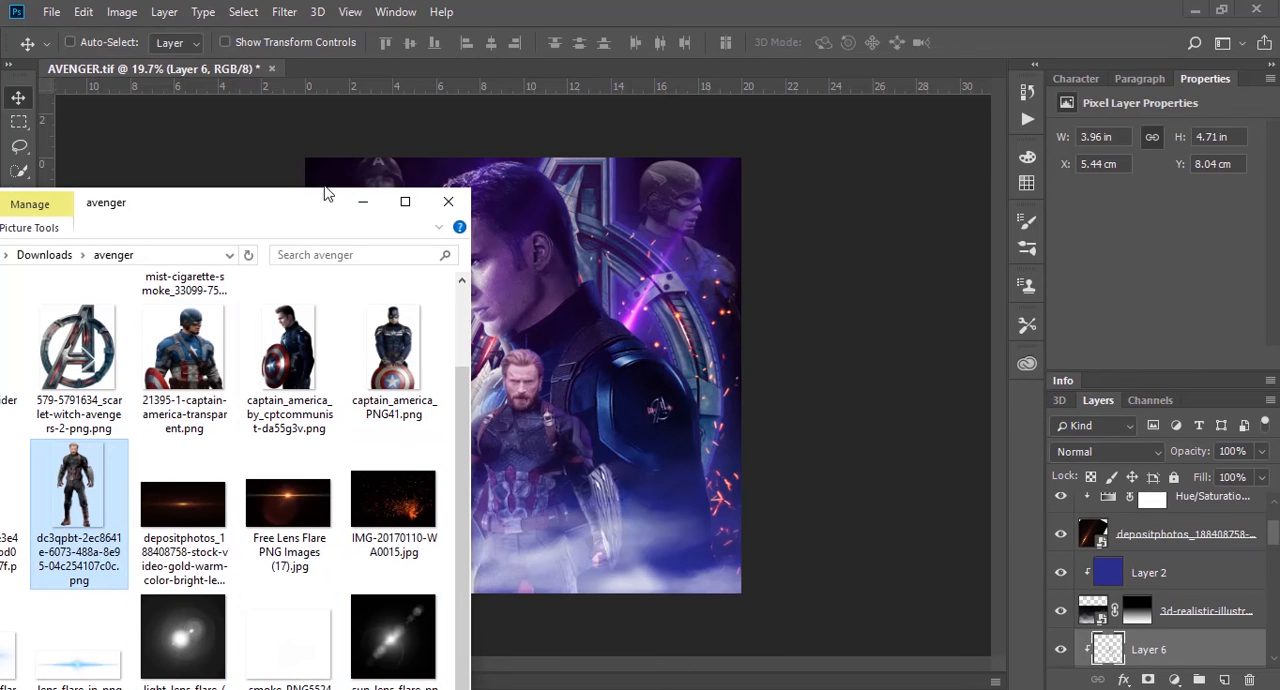
{"action": "left_click_drag", "start_coordinate": [295, 207], "coordinate": [355, 137]}
{"action": "left_click", "coordinate": [257, 578]}
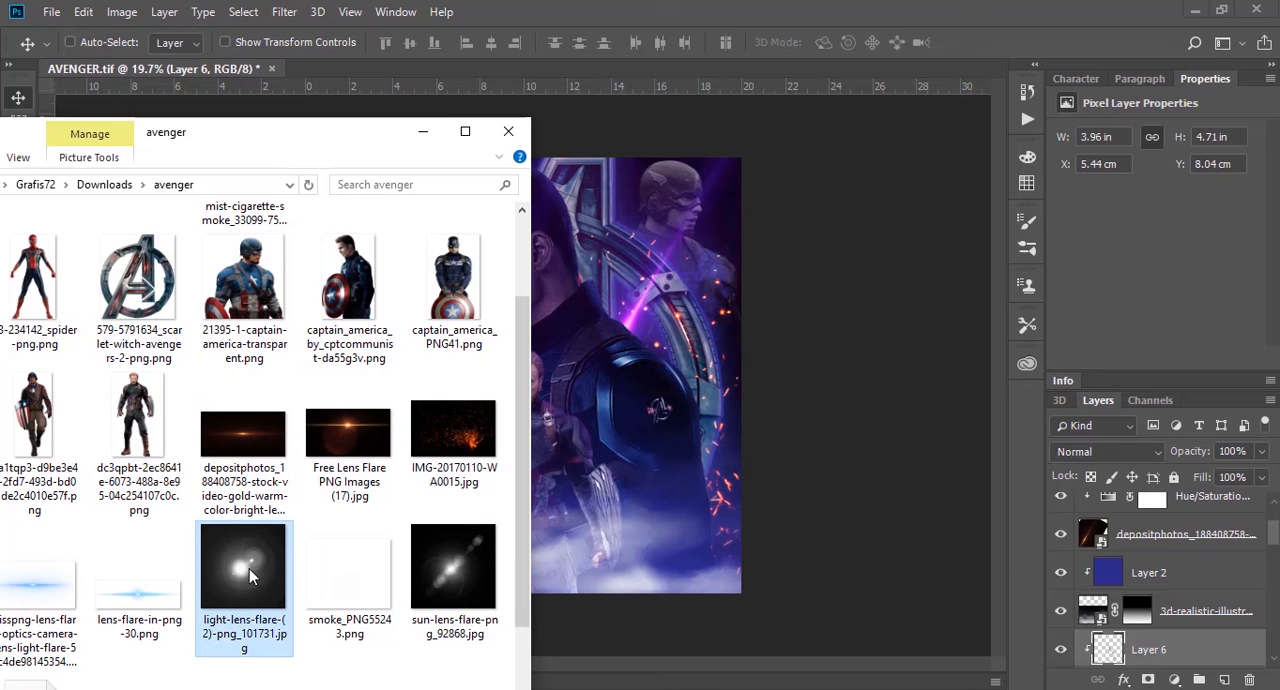
{"action": "left_click", "coordinate": [459, 566]}
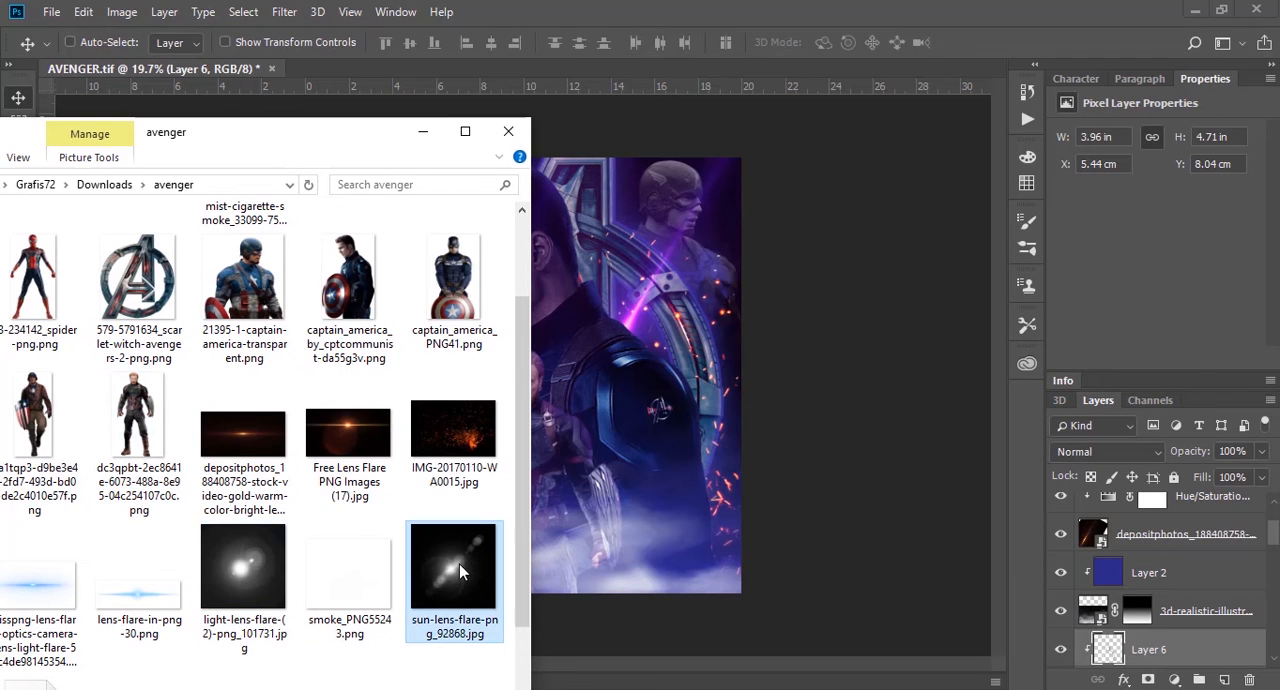
{"action": "left_click", "coordinate": [620, 432]}
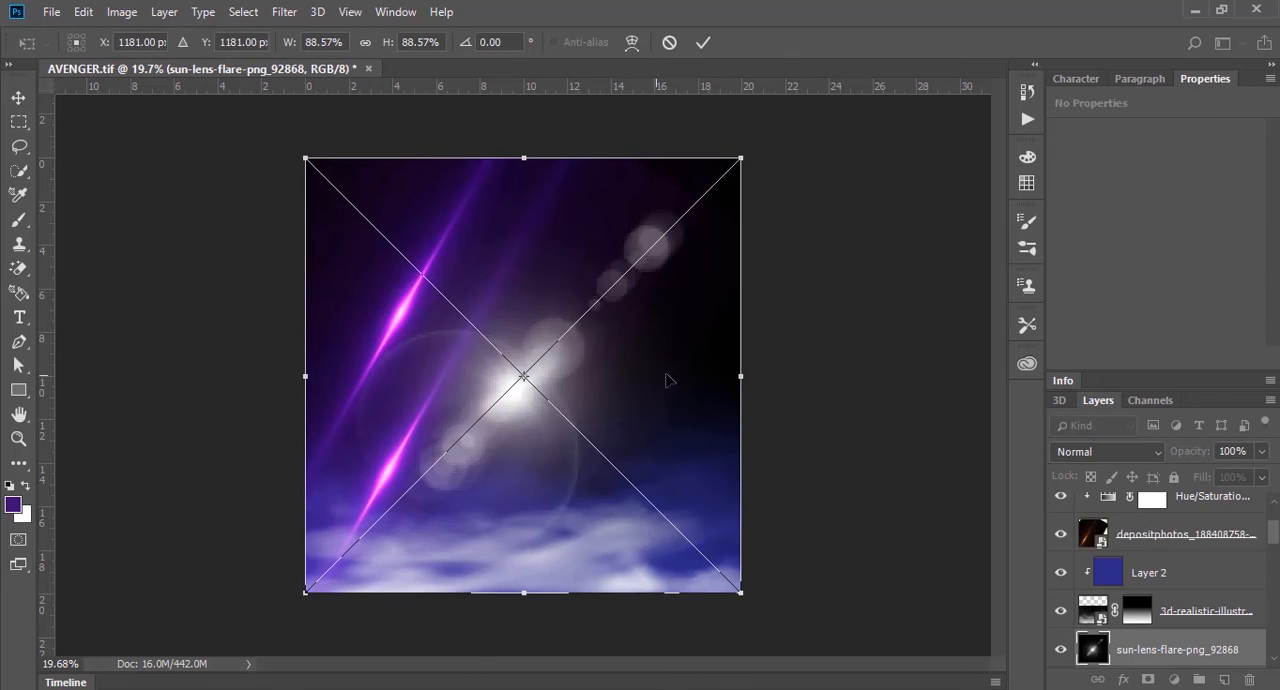
{"action": "key", "text": "Return"}
Step: Set the lens flare layer's blend mode to Screen and move it to X -3.25 cm, Y 2.3 cm, beside the front figure's arm
{"action": "left_click", "coordinate": [1132, 452]}
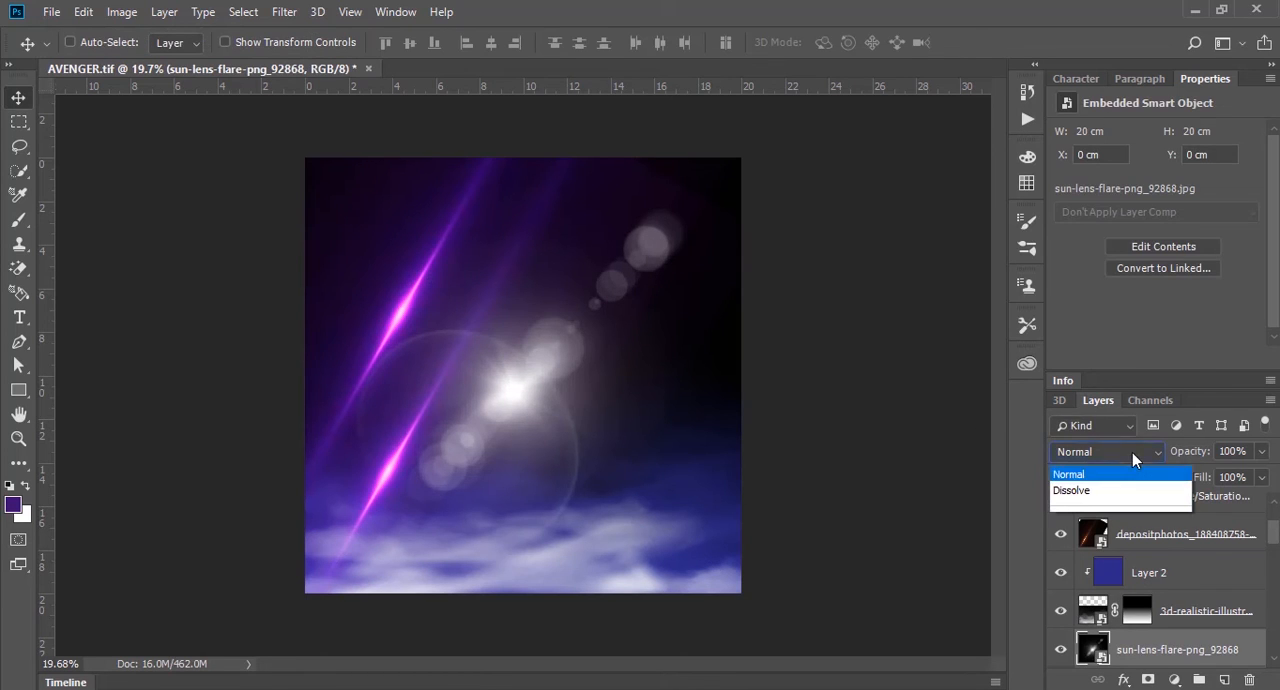
{"action": "left_click", "coordinate": [1105, 170]}
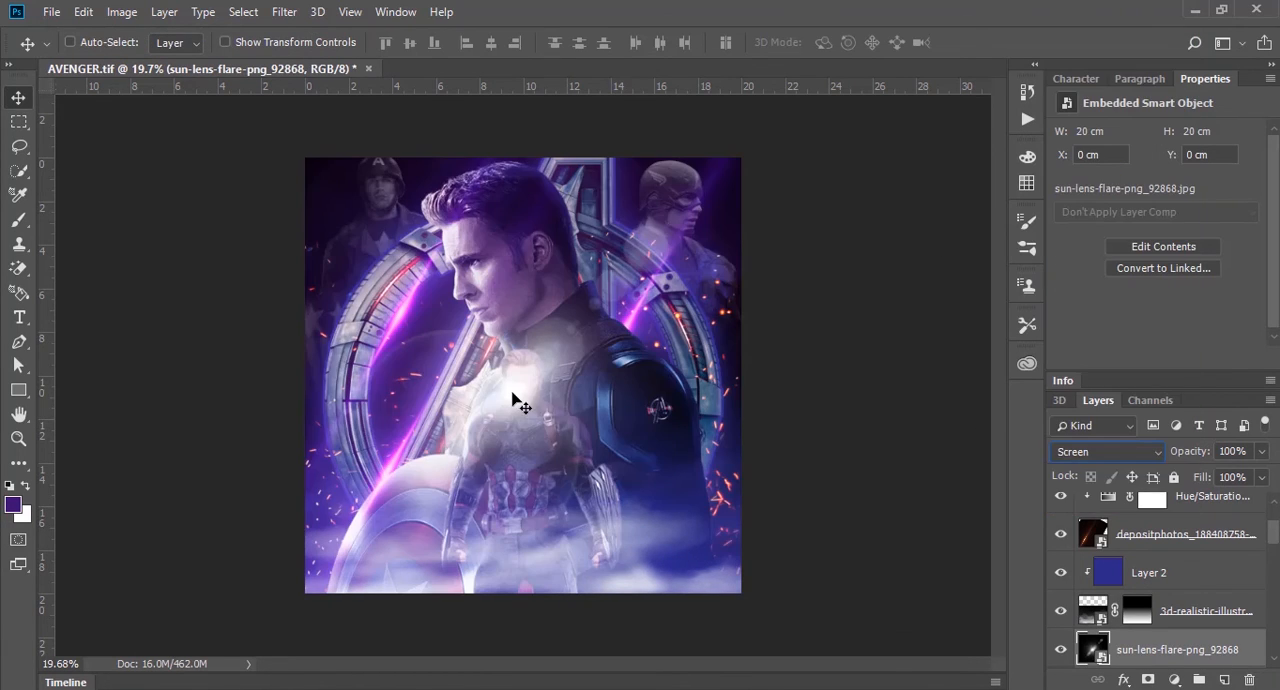
{"action": "left_click_drag", "start_coordinate": [514, 397], "coordinate": [452, 450]}
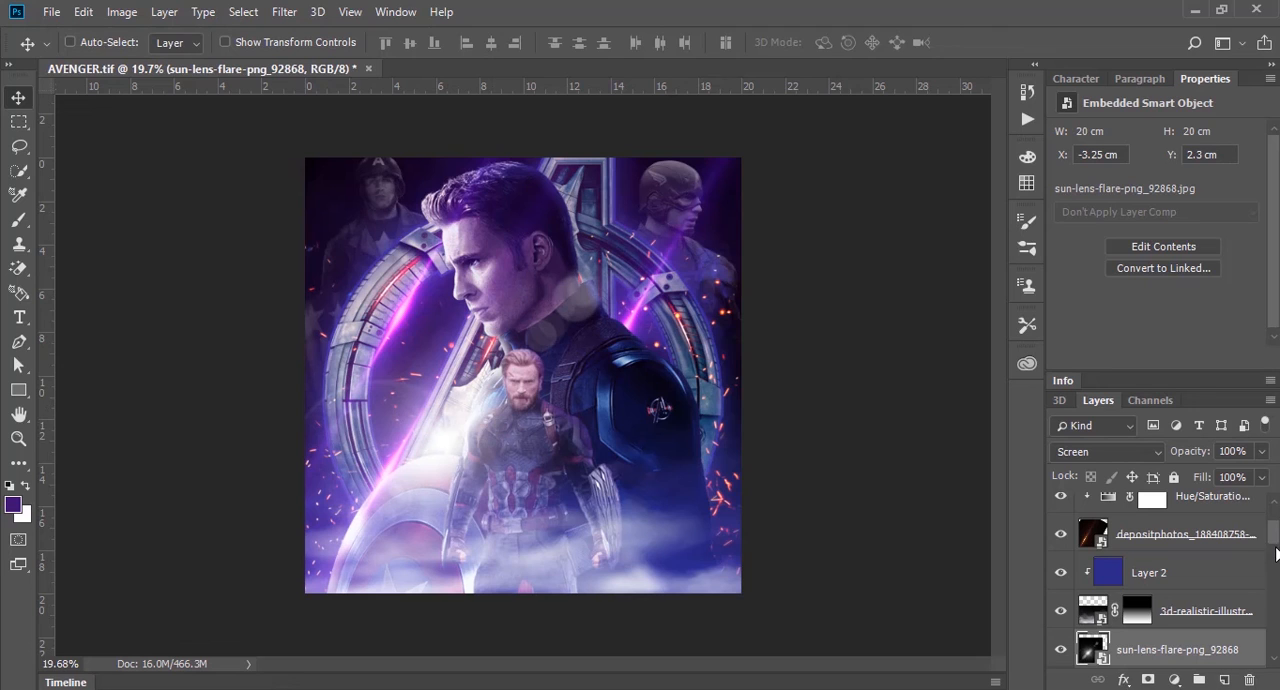
Step: Duplicate the Hue/Saturation adjustment with hue -104 and saturation +46 above the sun lens flare layer and clip it to the flare
{"action": "left_click", "coordinate": [1194, 502]}
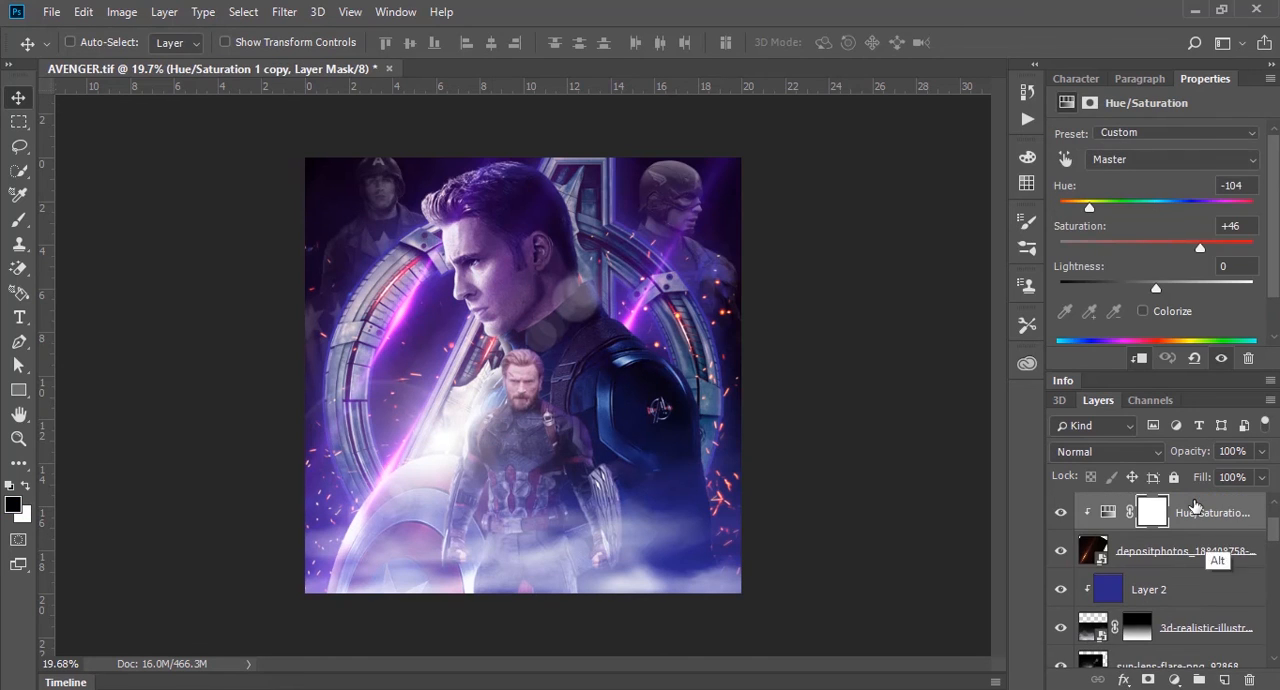
{"action": "left_click_drag", "start_coordinate": [1196, 506], "coordinate": [1180, 645]}
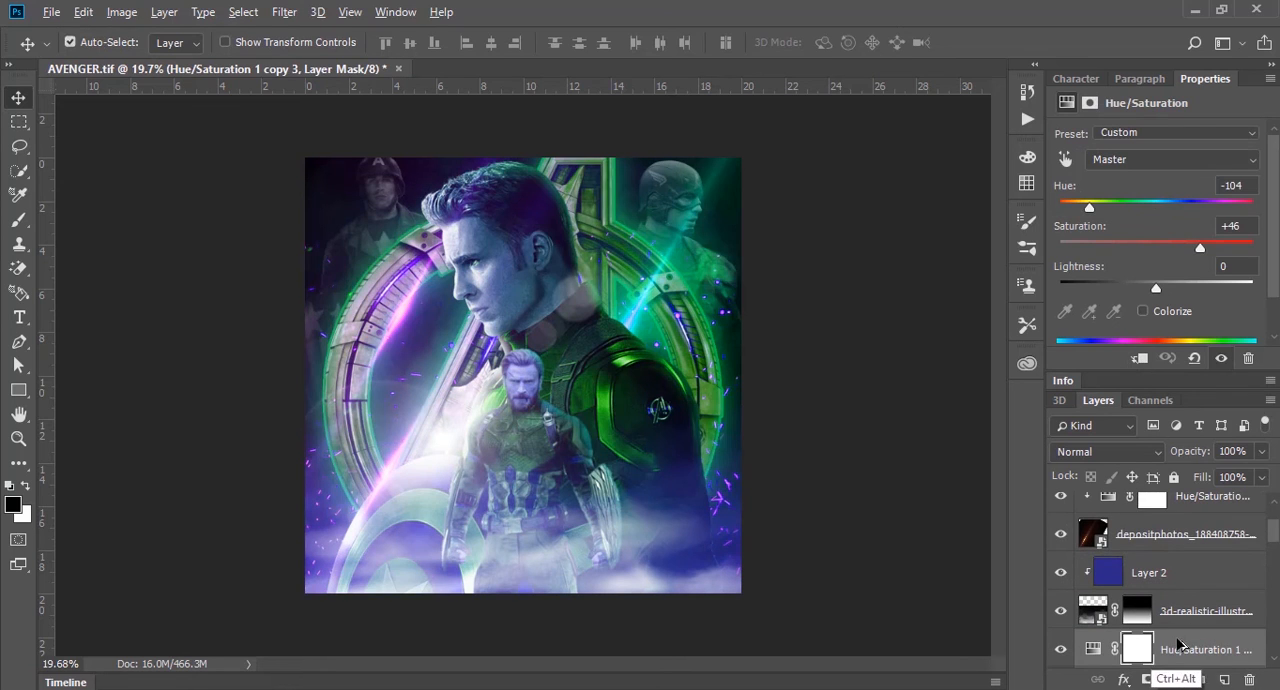
{"action": "key", "text": "ctrl+alt+g"}
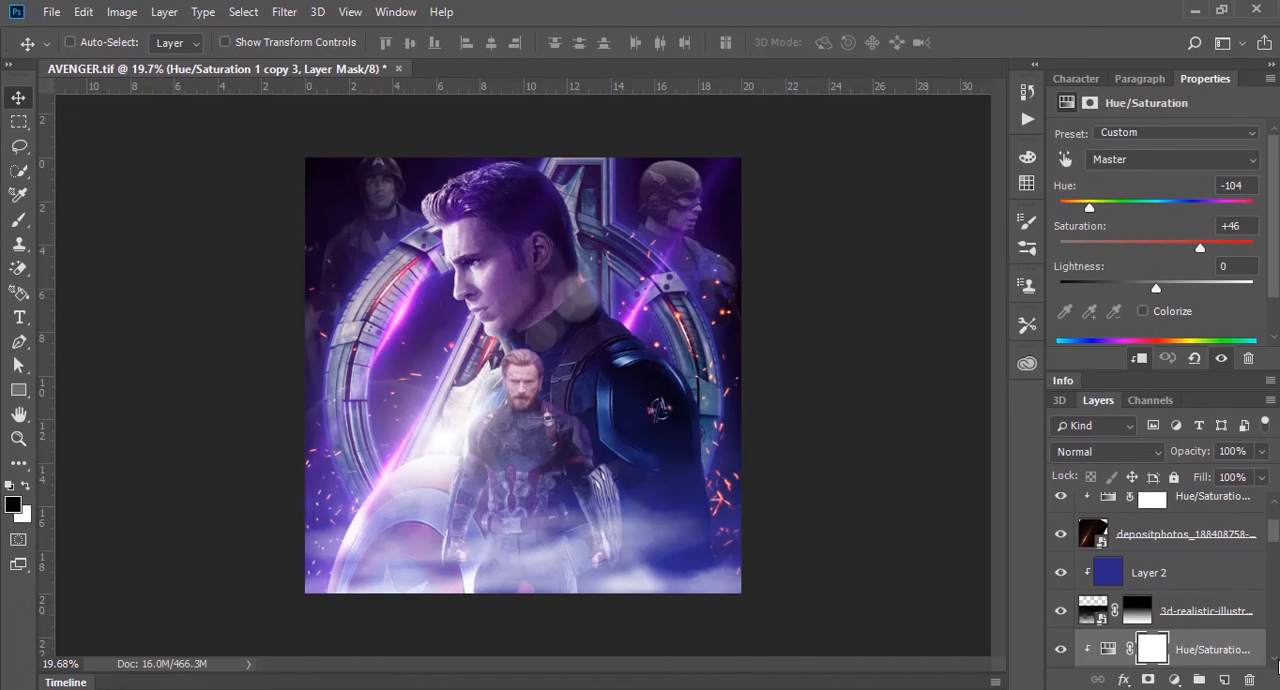
Step: Clear the layer selection and examine how the new lens flare blends with the front figure and the rest of the poster
{"action": "left_click", "coordinate": [1274, 662]}
{"action": "left_click", "coordinate": [1274, 662]}
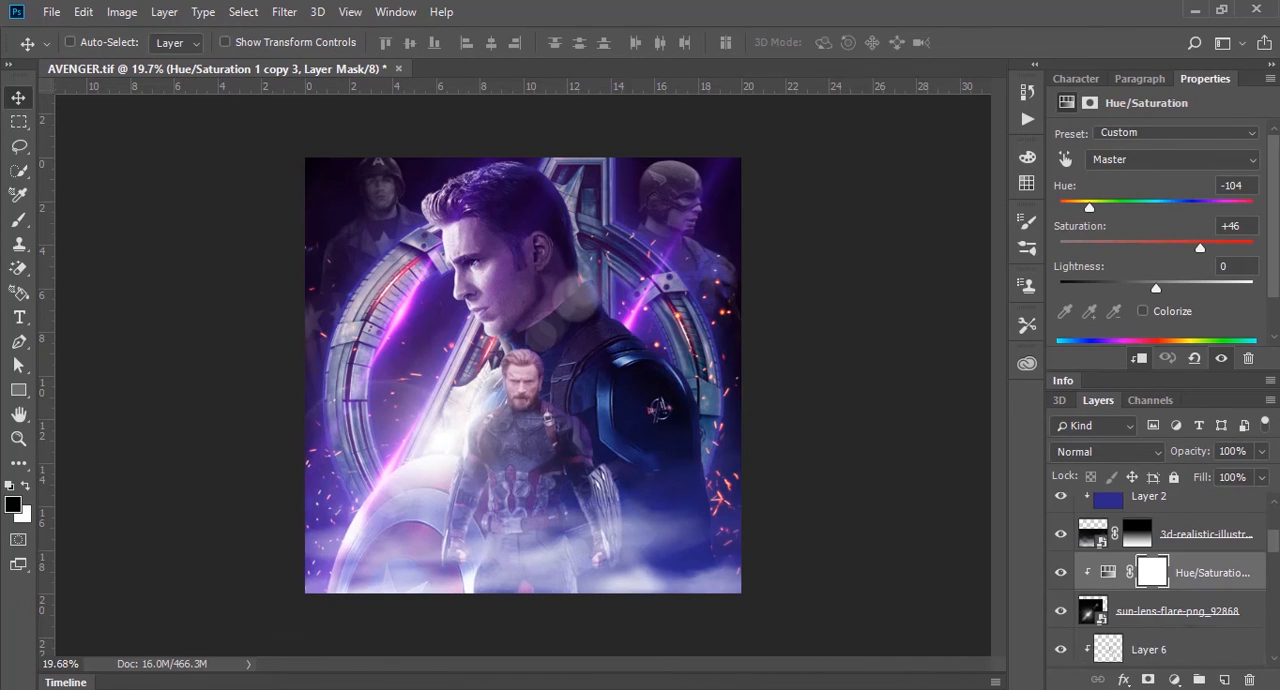
{"action": "left_click", "coordinate": [1274, 662]}
{"action": "left_click", "coordinate": [1274, 662]}
{"action": "left_click", "coordinate": [1183, 535]}
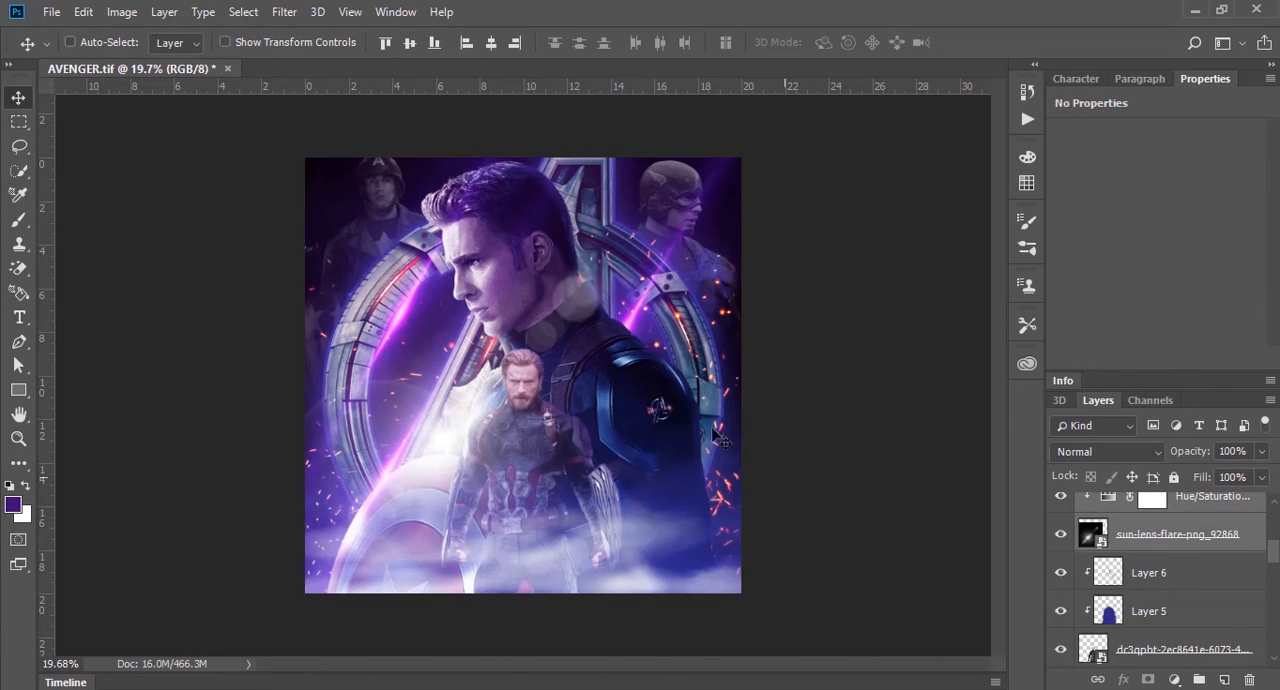
{"action": "left_click", "coordinate": [138, 116], "text": "ctrl"}
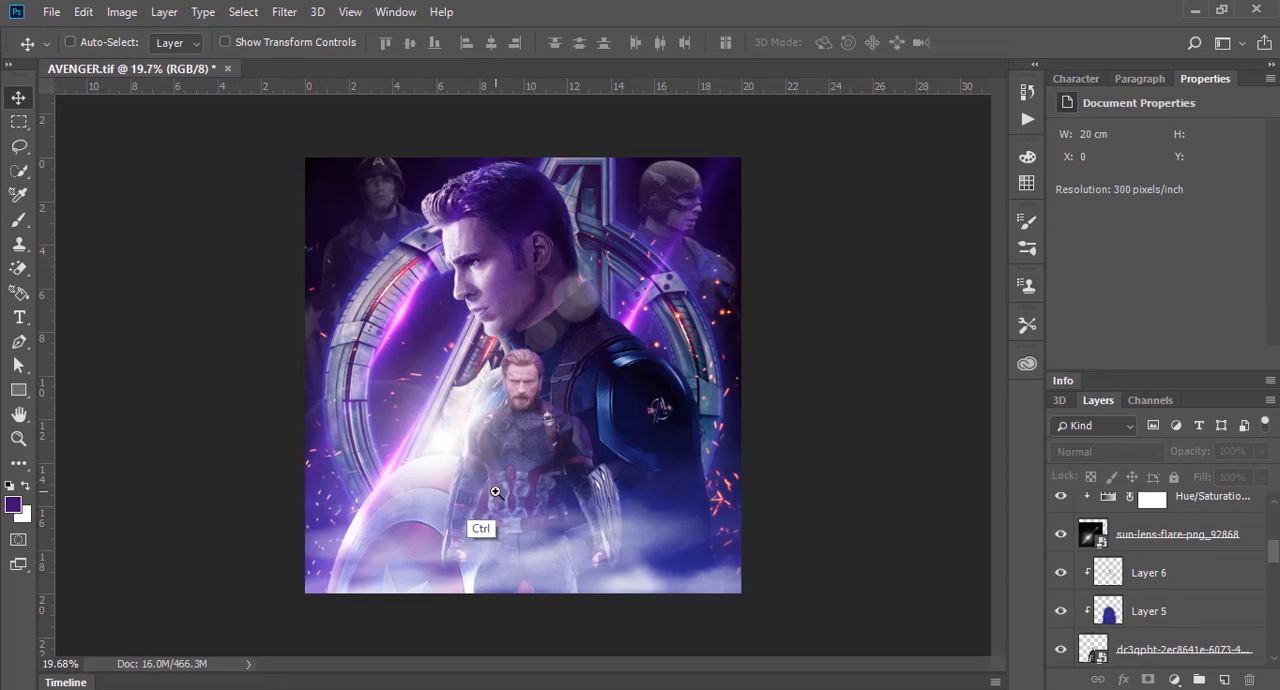
{"action": "left_click", "coordinate": [581, 479], "text": "ctrl"}
{"action": "left_click", "coordinate": [826, 400], "text": "ctrl"}
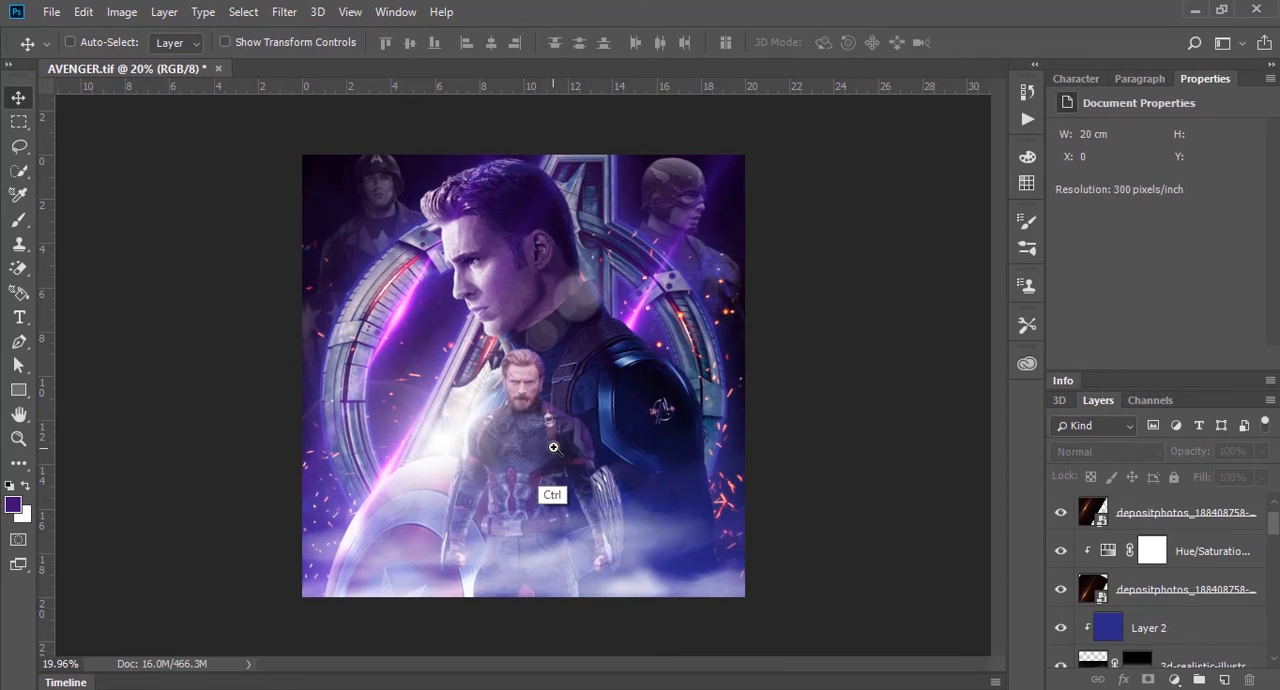
{"action": "left_click_drag", "start_coordinate": [547, 450], "coordinate": [588, 444]}
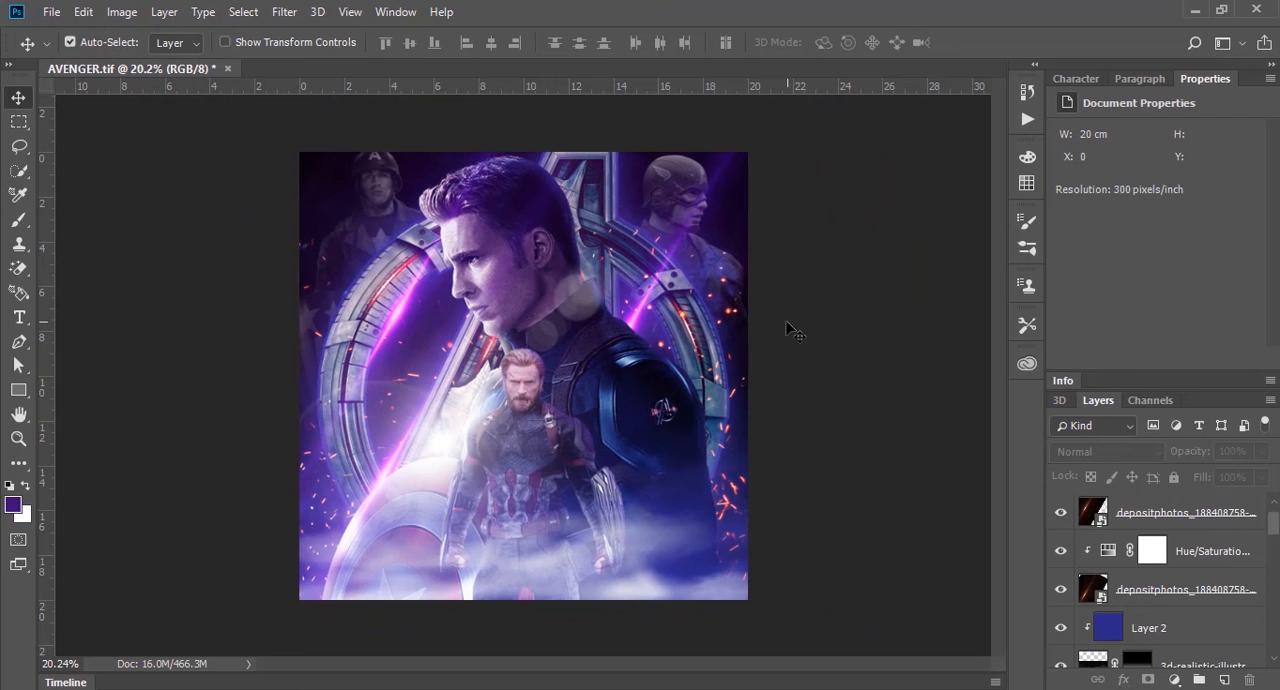
{"action": "left_click_drag", "start_coordinate": [786, 320], "coordinate": [814, 314]}
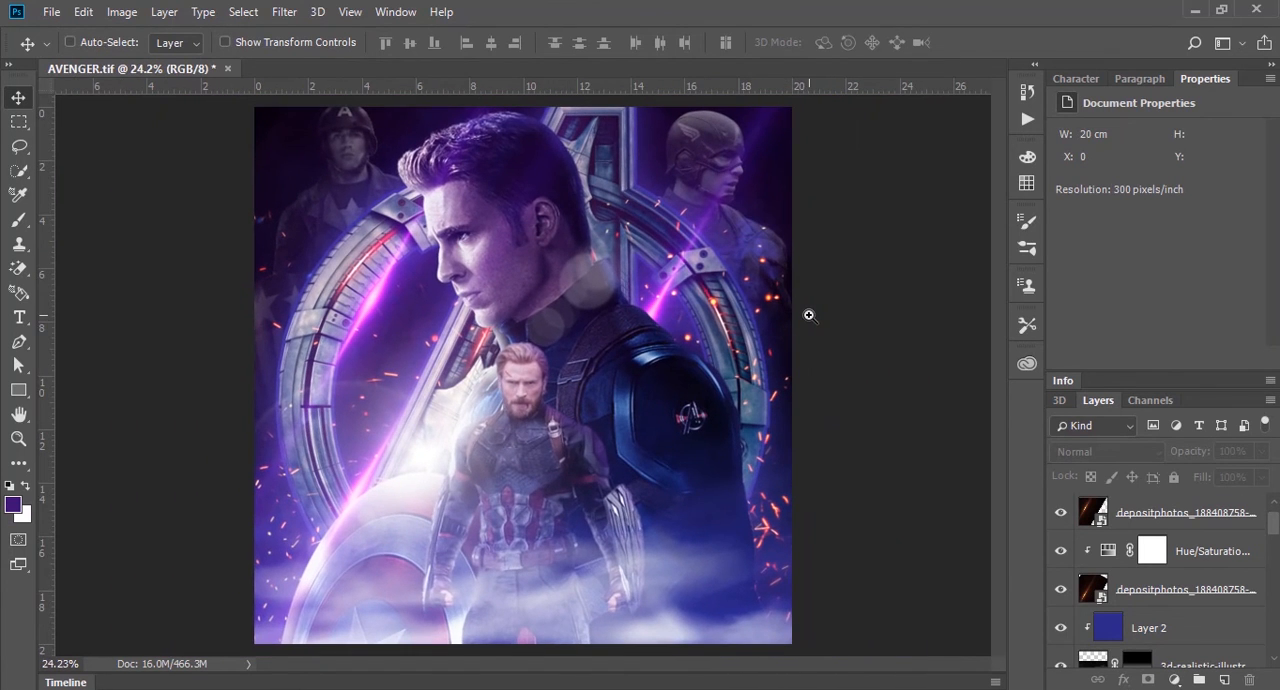